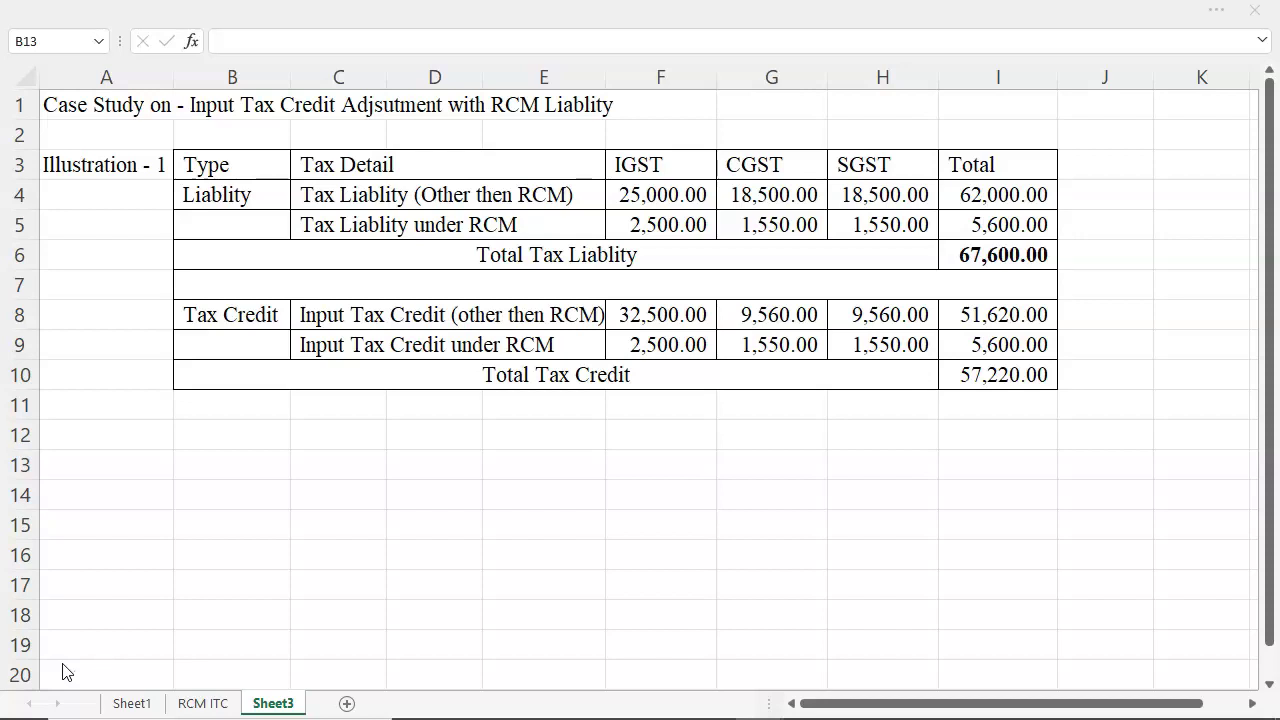
Step: Enter the label "New Rule" in cell A13 below the illustration table
{"action": "left_click", "coordinate": [215, 468]}
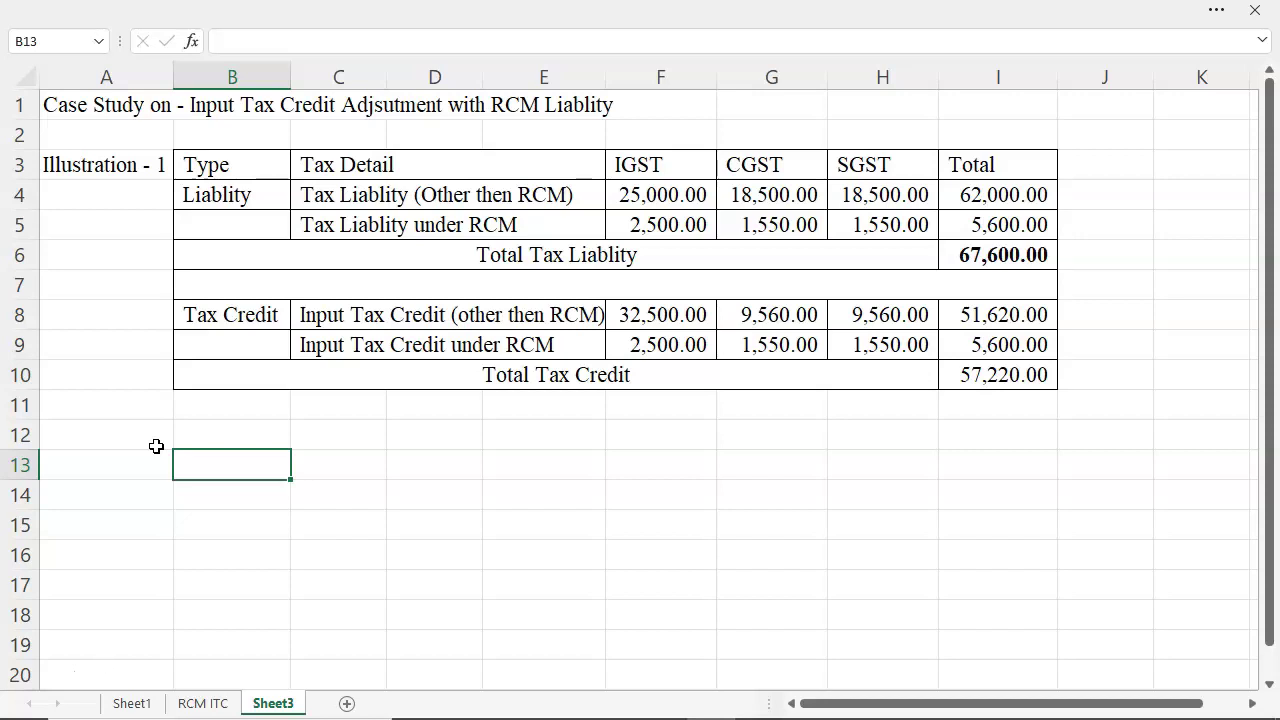
{"action": "key", "text": "Left"}
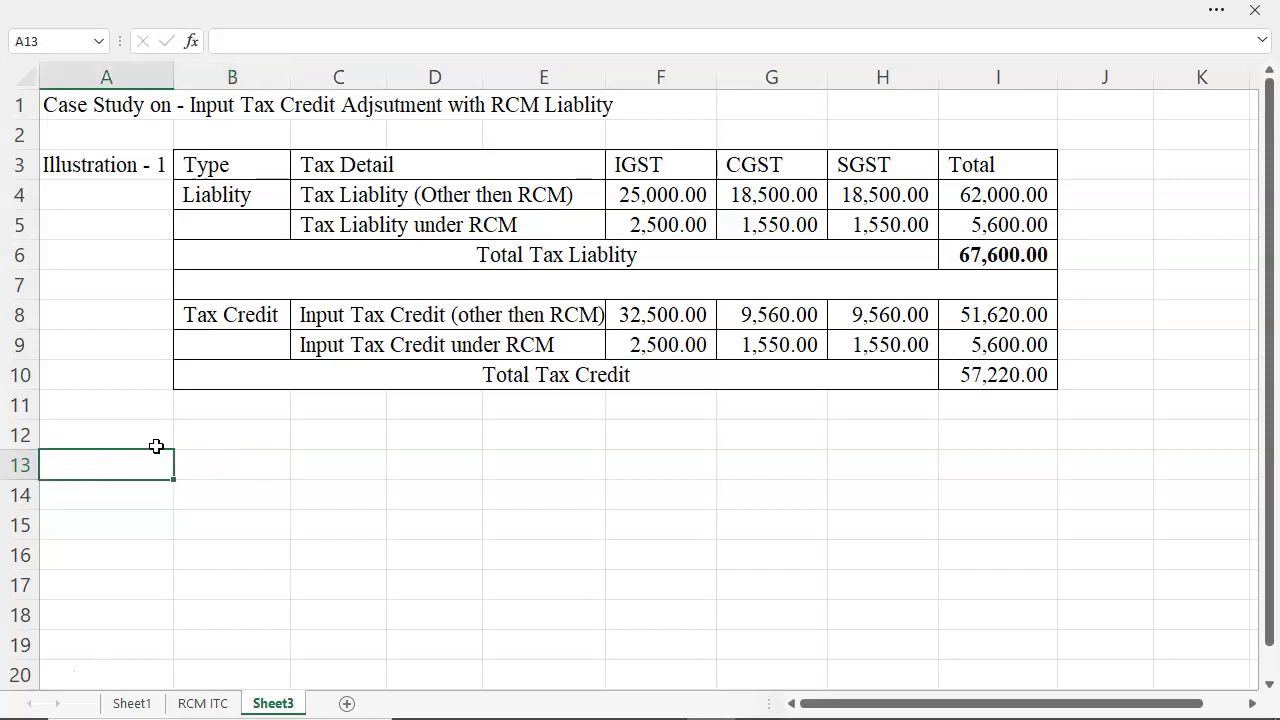
{"action": "type", "text": "New Rule"}
{"action": "key", "text": "Return"}
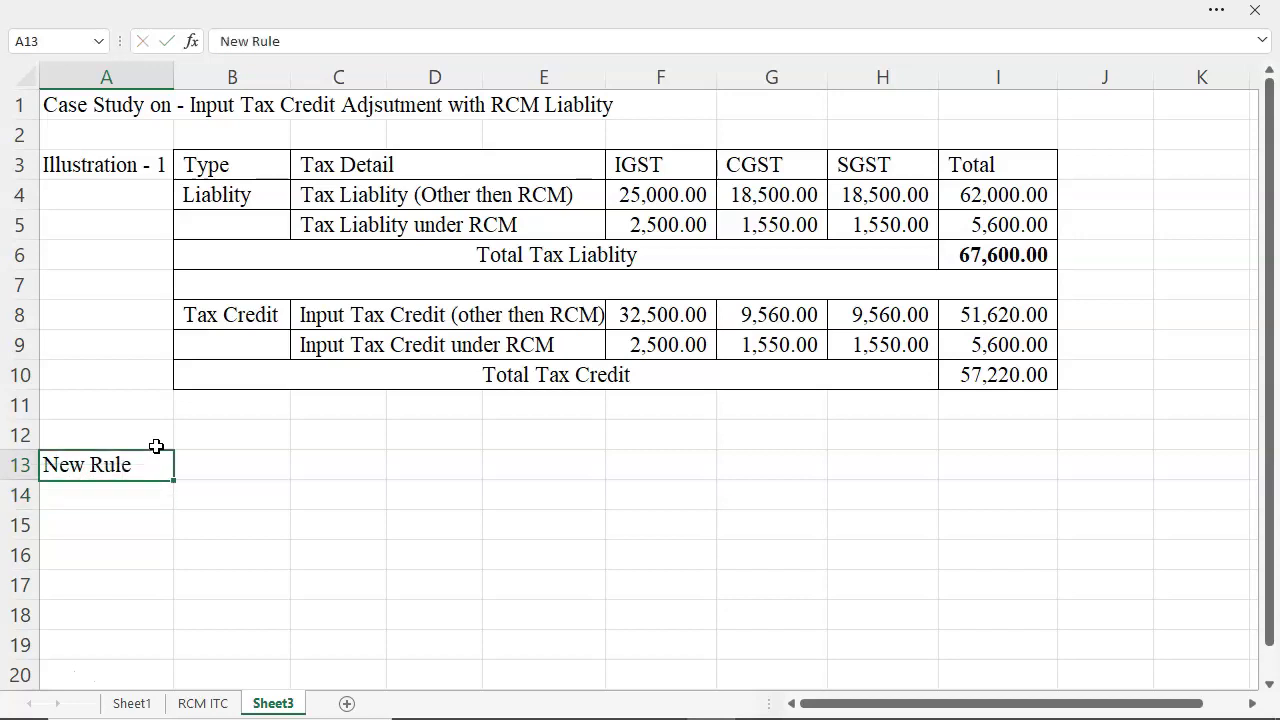
Step: Enter "IGST - ITC - Fully Utilize" in cell B13 beside the New Rule label
{"action": "key", "text": "Right"}
{"action": "type", "text": "IGST - ITC - Fully Utilize"}
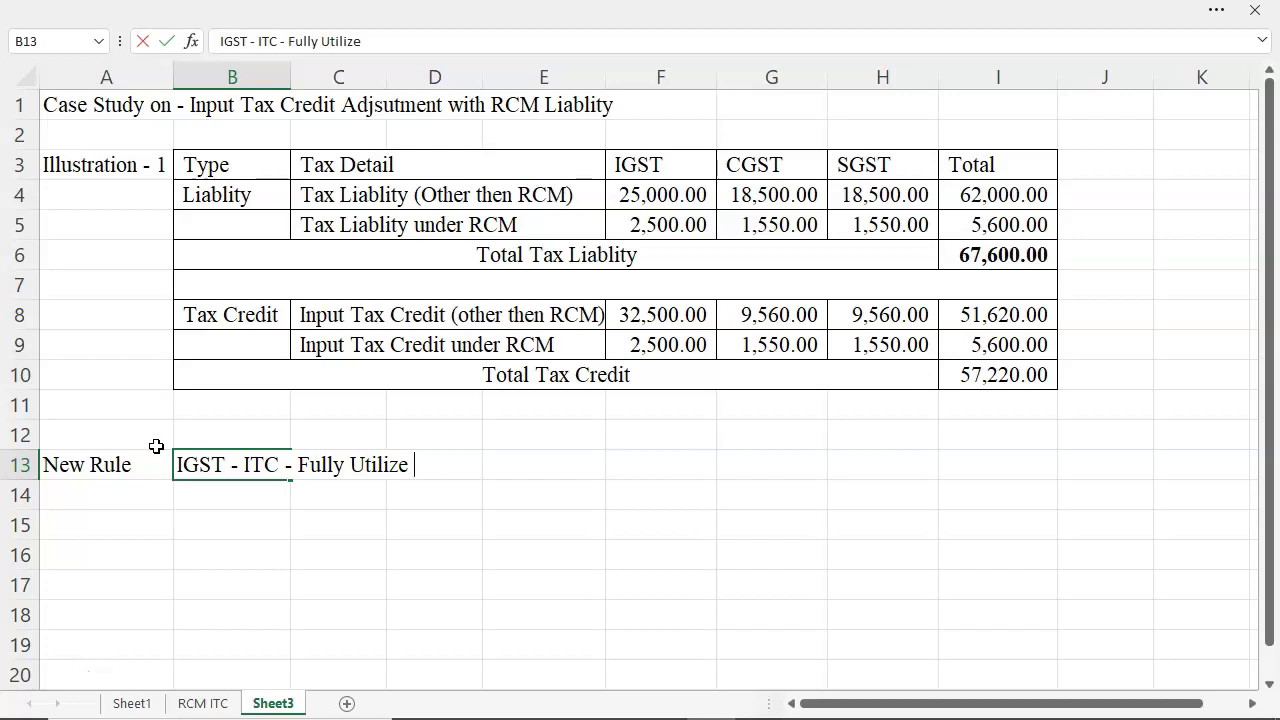
{"action": "left_click", "coordinate": [34, 674]}
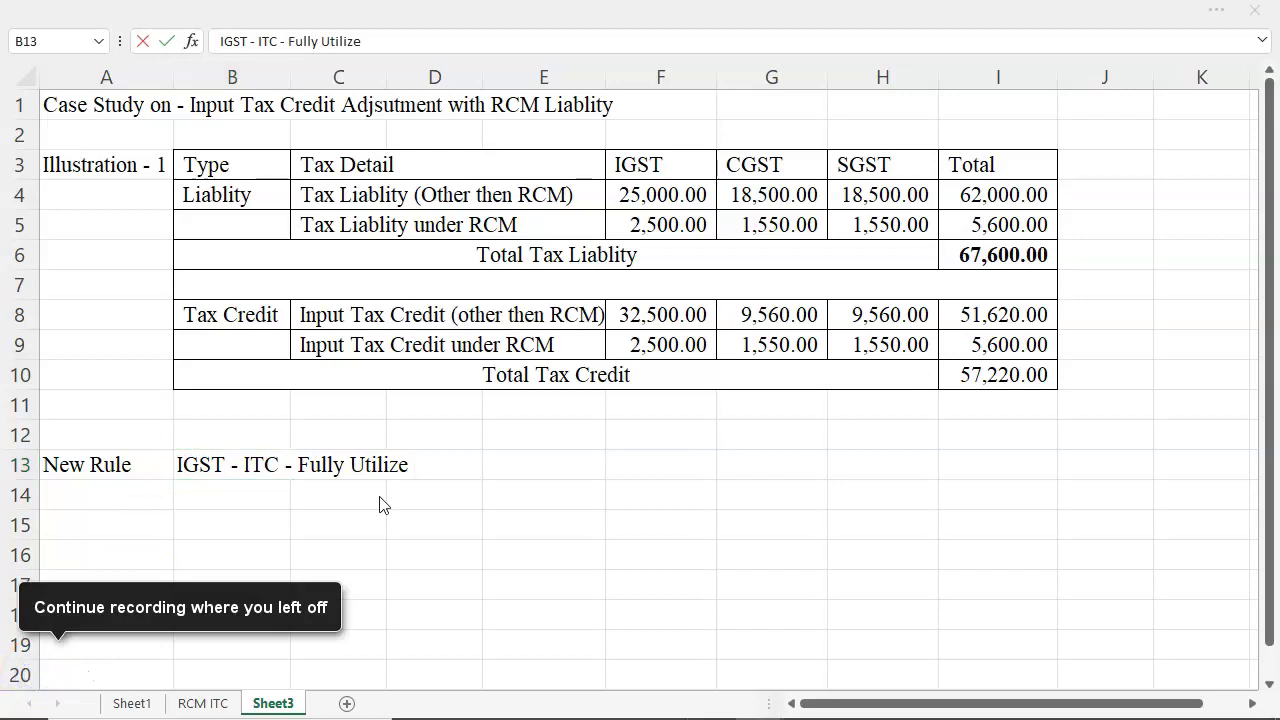
{"action": "left_click", "coordinate": [230, 480]}
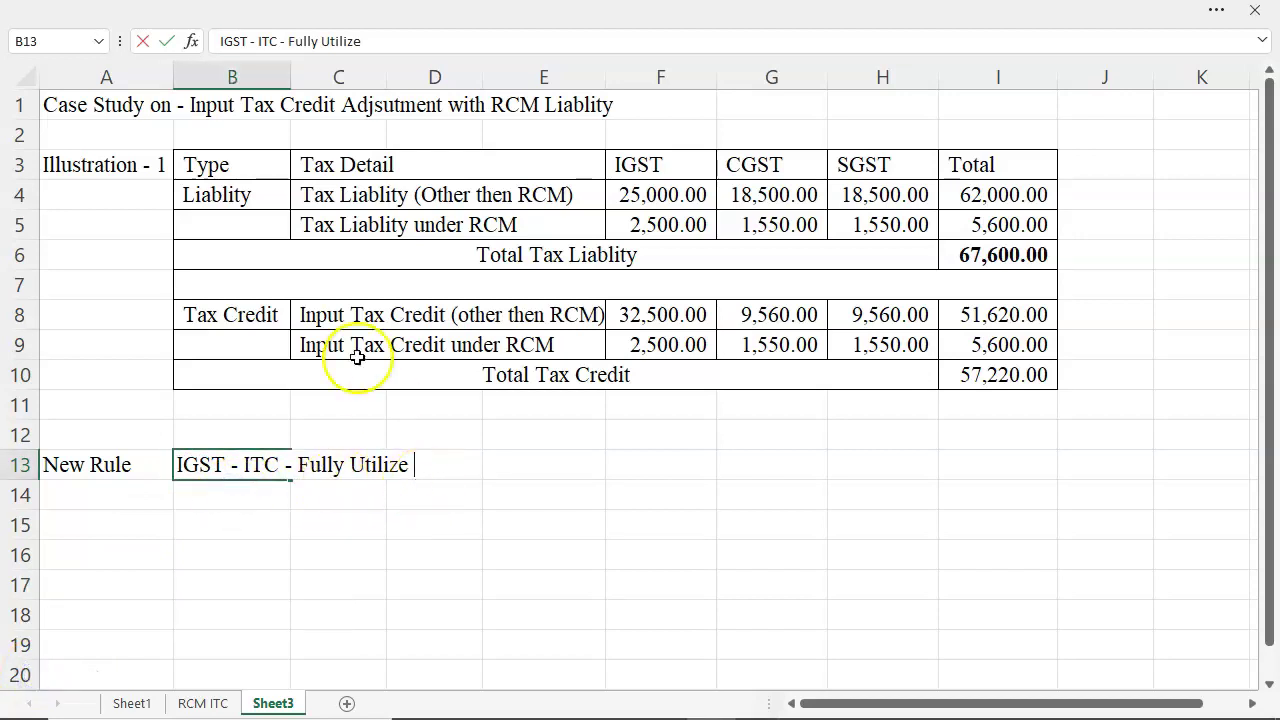
{"action": "left_click", "coordinate": [255, 398]}
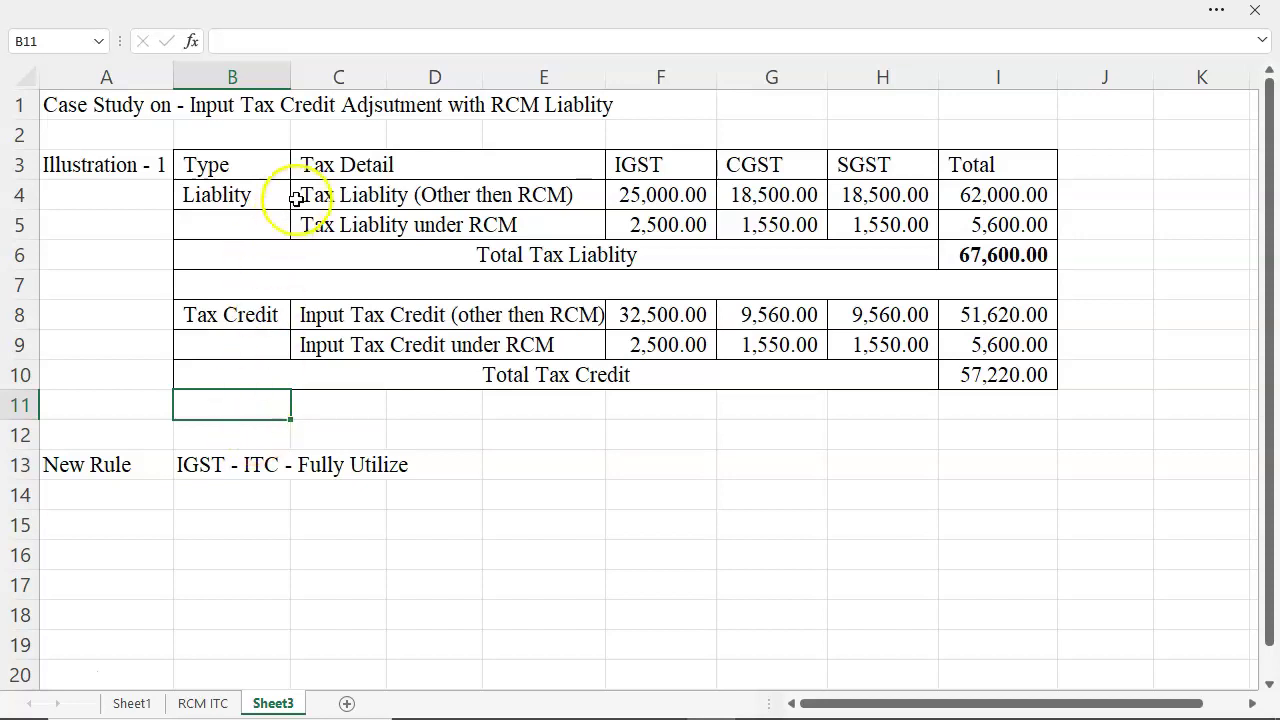
Step: Review the IGST, CGST, SGST and total tax liability figures and the input tax credit other than RCM
{"action": "left_click", "coordinate": [342, 197]}
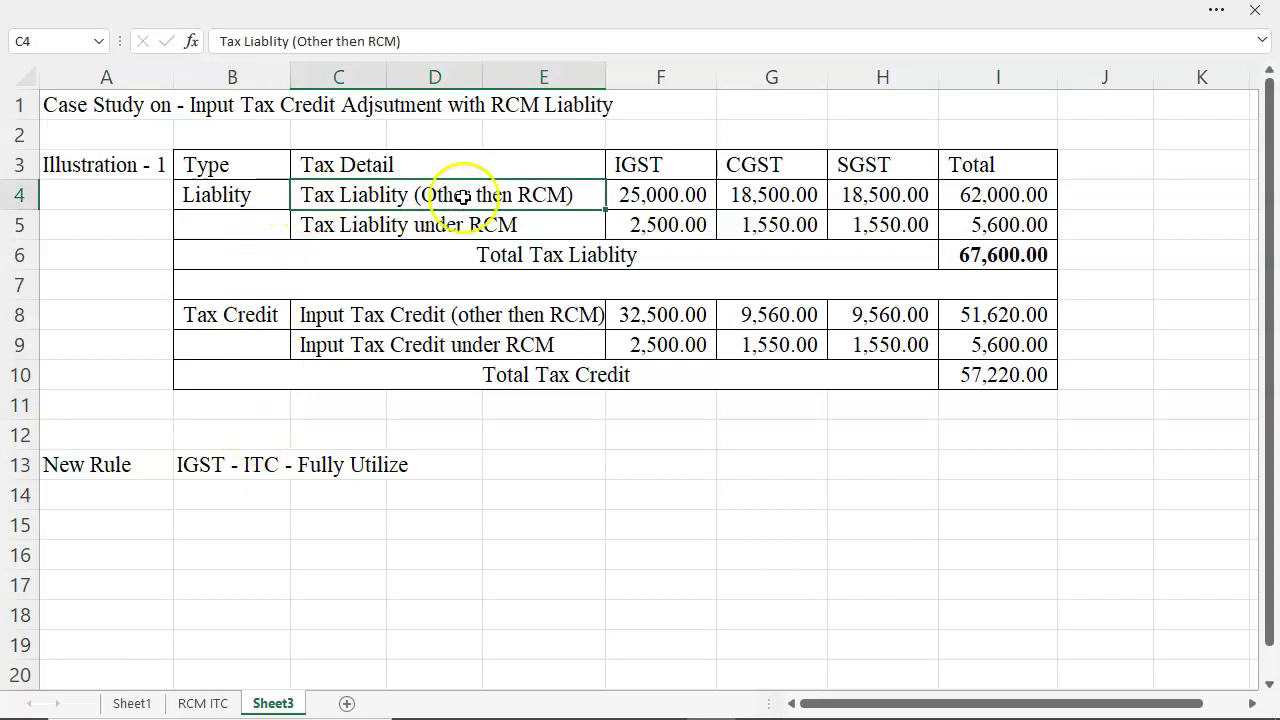
{"action": "left_click_drag", "start_coordinate": [646, 160], "coordinate": [666, 222]}
{"action": "left_click_drag", "start_coordinate": [749, 170], "coordinate": [774, 231]}
{"action": "left_click_drag", "start_coordinate": [869, 168], "coordinate": [867, 230]}
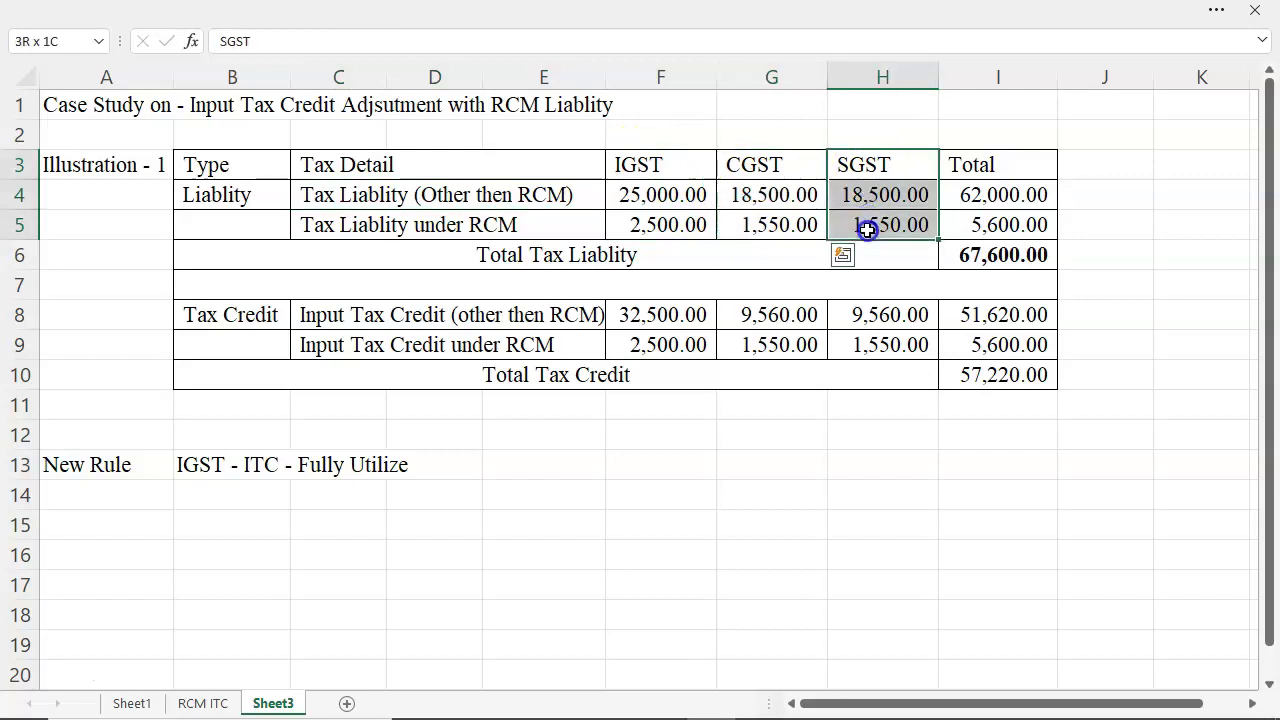
{"action": "left_click", "coordinate": [988, 199]}
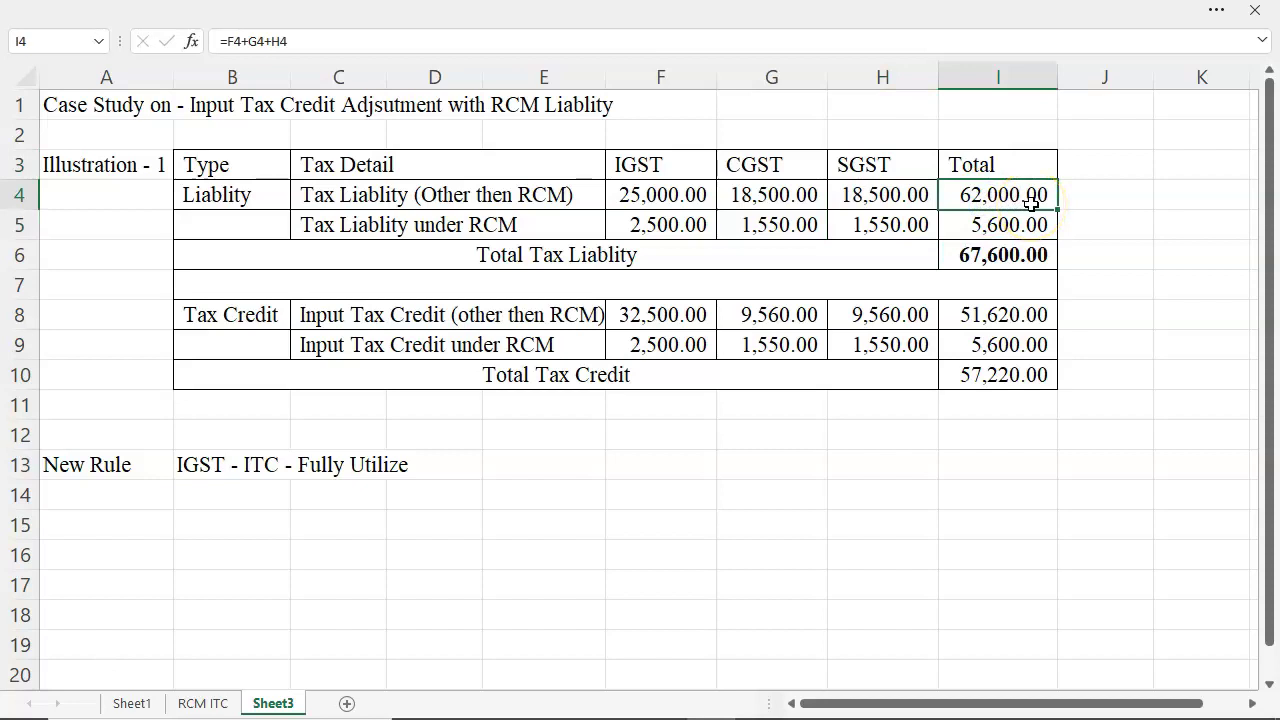
{"action": "left_click", "coordinate": [1021, 226]}
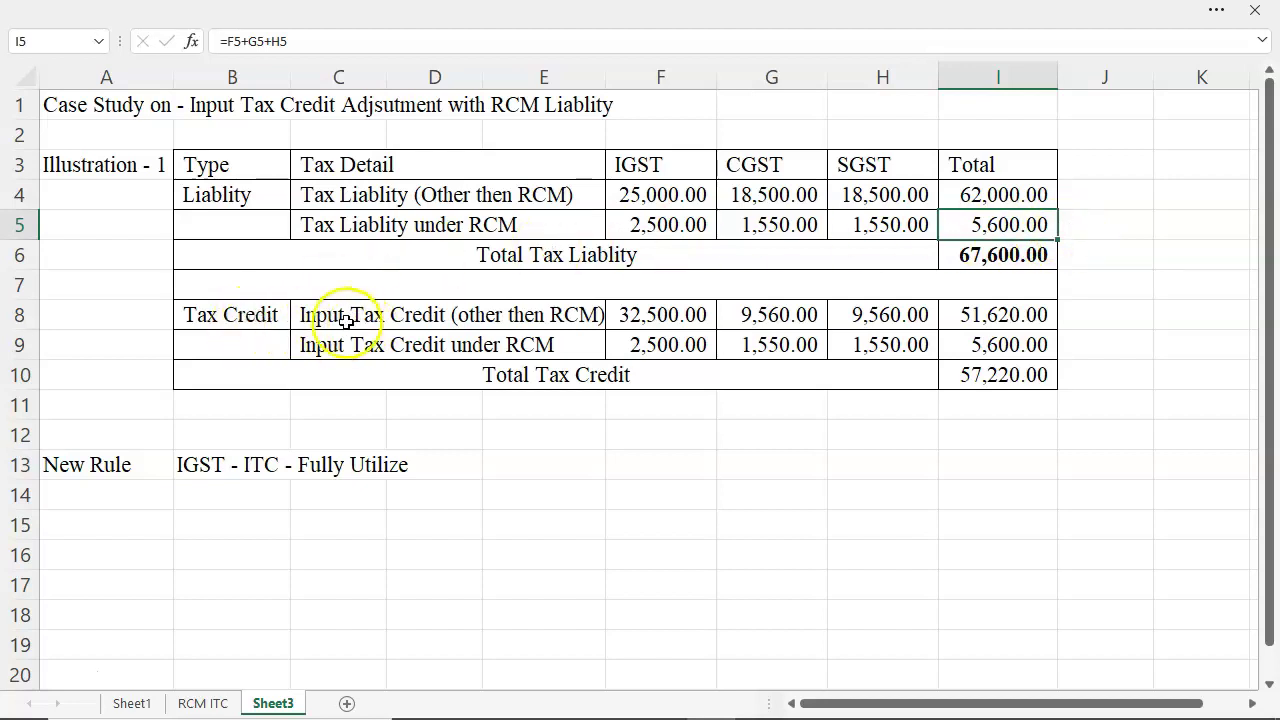
{"action": "left_click", "coordinate": [468, 316]}
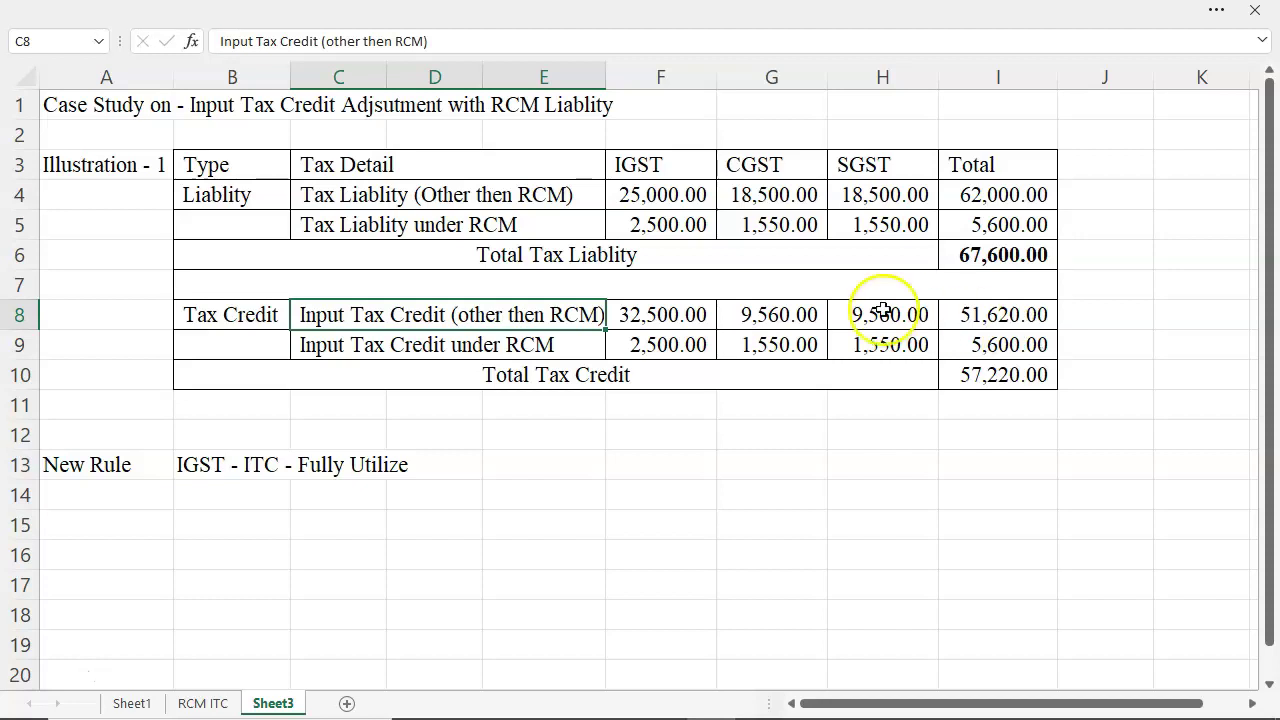
Step: Replace the text in cell B13 with "As per System Generated Tax Liablity"
{"action": "left_click", "coordinate": [228, 465]}
{"action": "type", "text": "As"}
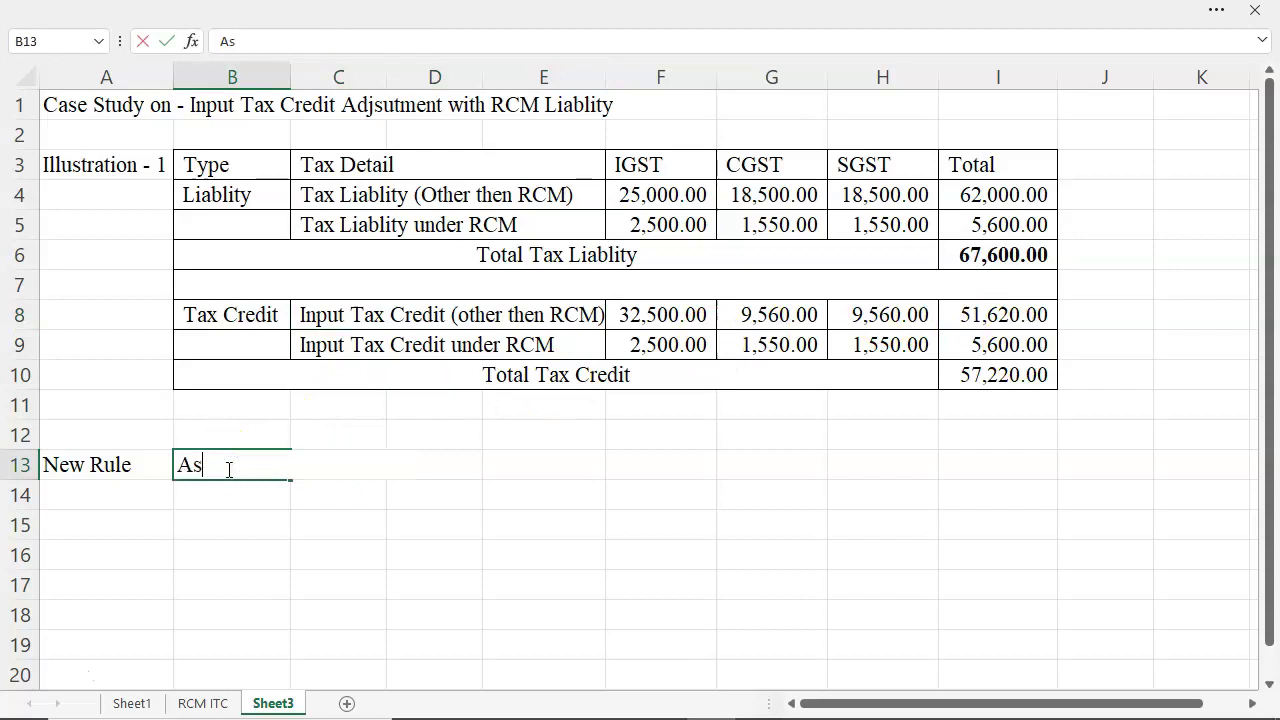
{"action": "type", "text": " per System "}
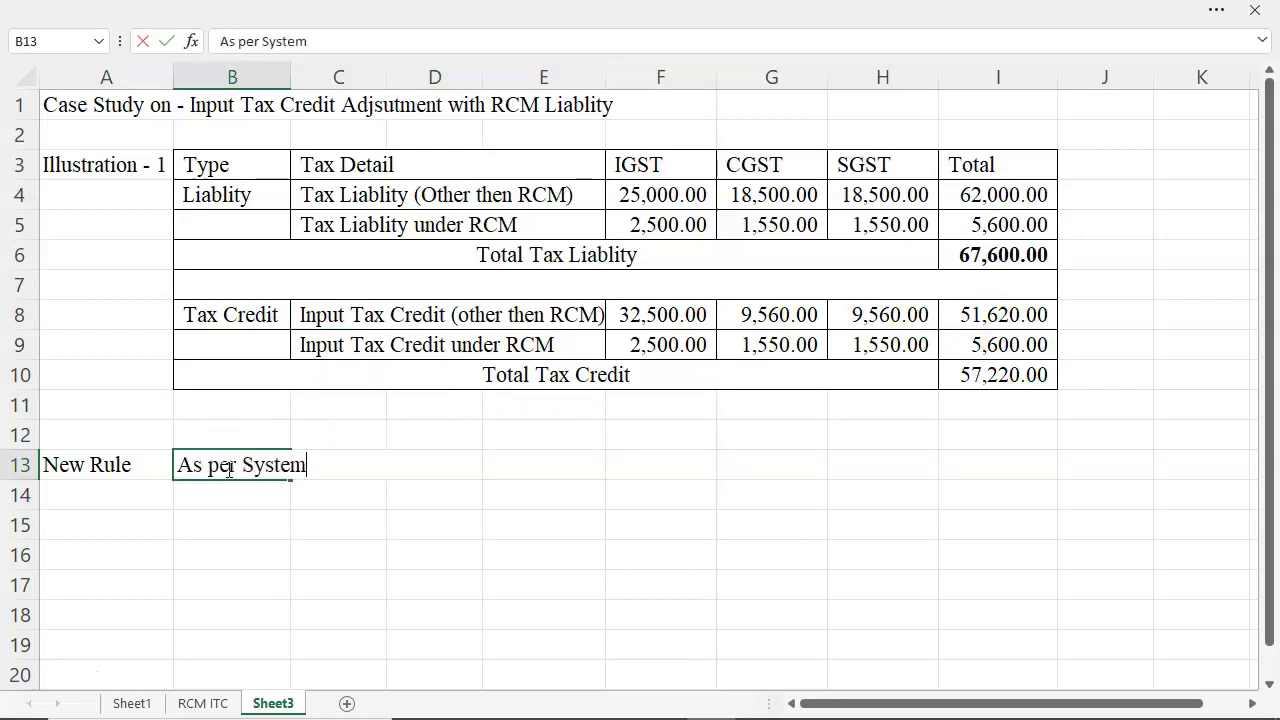
{"action": "type", "text": "Generate"}
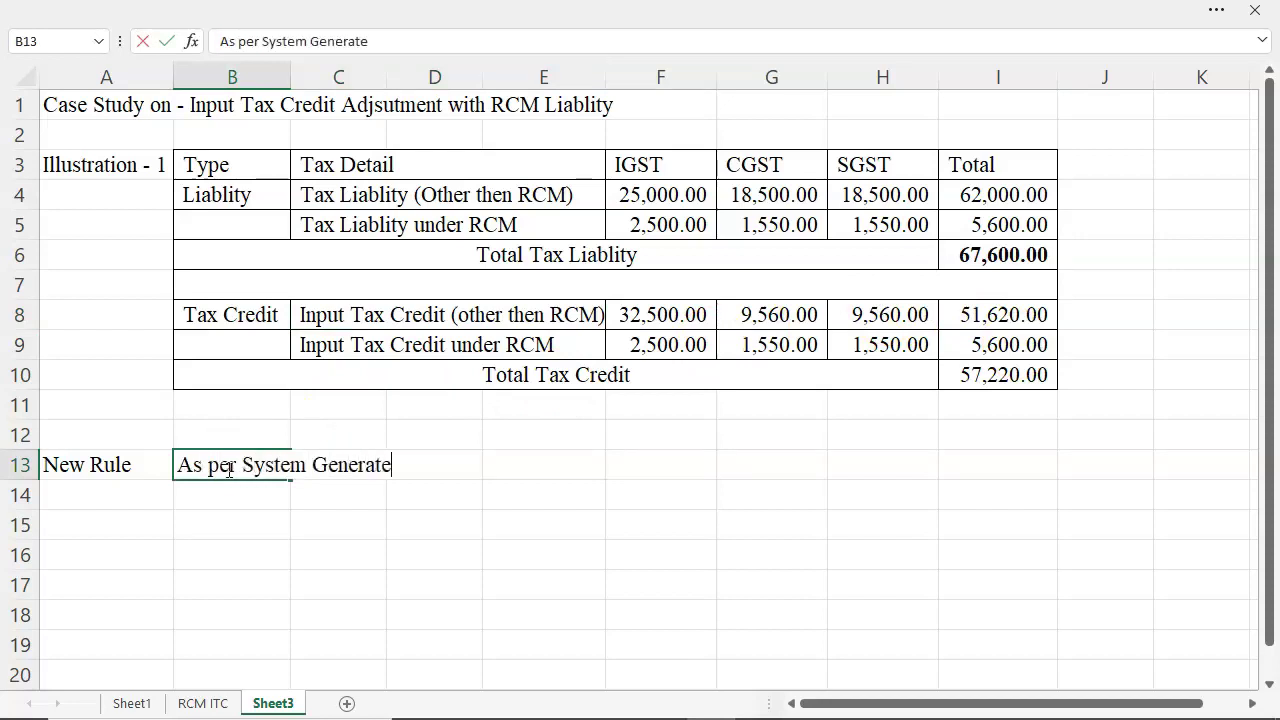
{"action": "type", "text": "d Tax Liablity"}
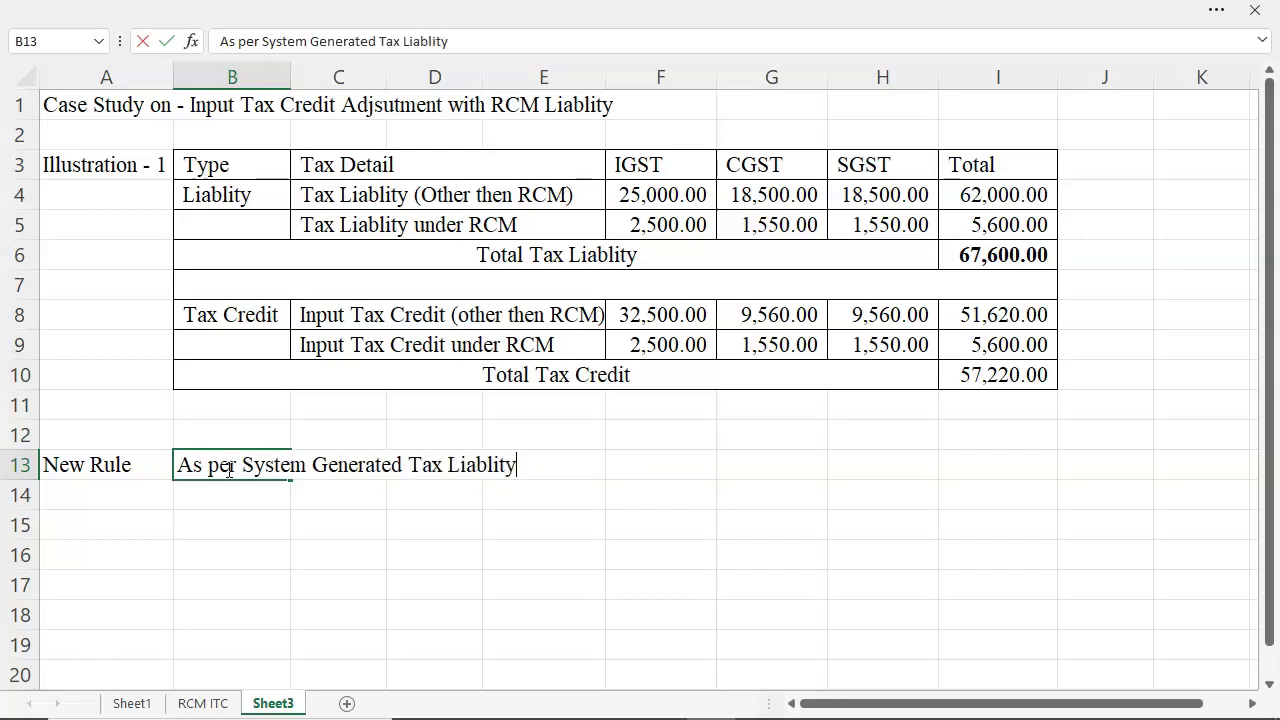
{"action": "key", "text": "Return"}
Step: Enter the first rule in cell B14 as "1- ITC balance under IGST fully Utilize"
{"action": "type", "text": "1"}
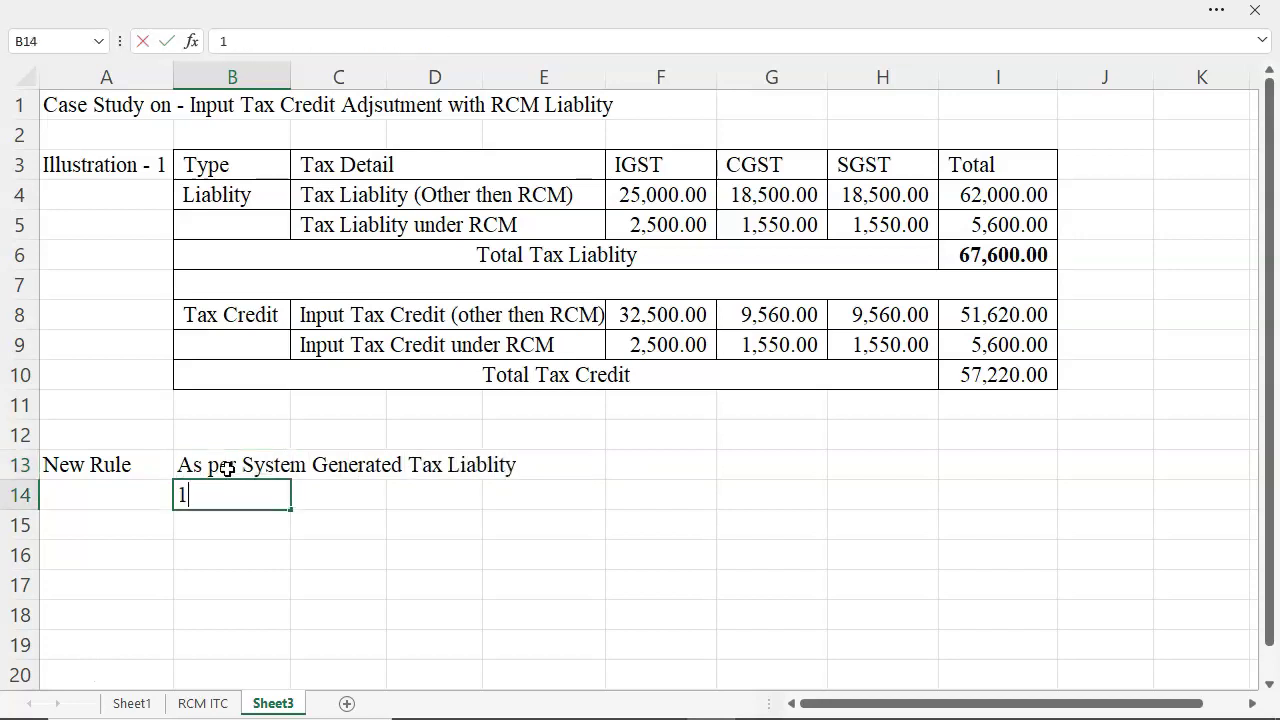
{"action": "type", "text": "- ITC balance under IGST fully "}
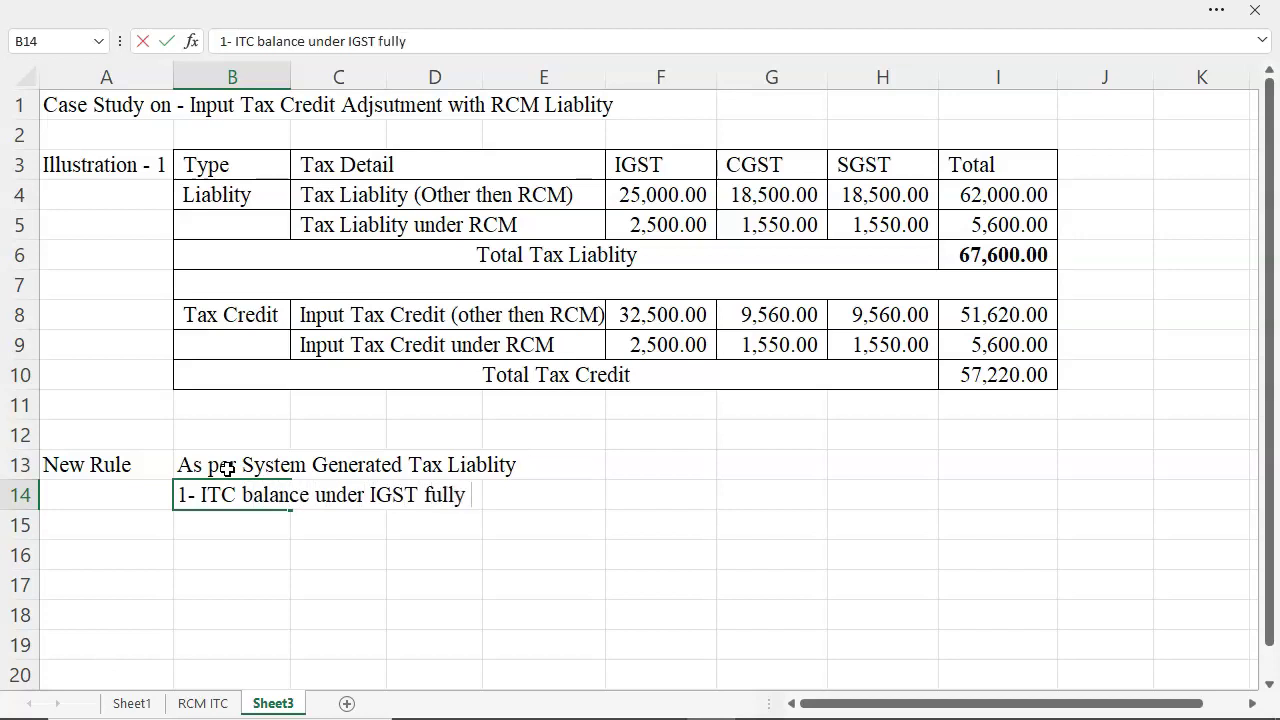
{"action": "type", "text": "Utilize"}
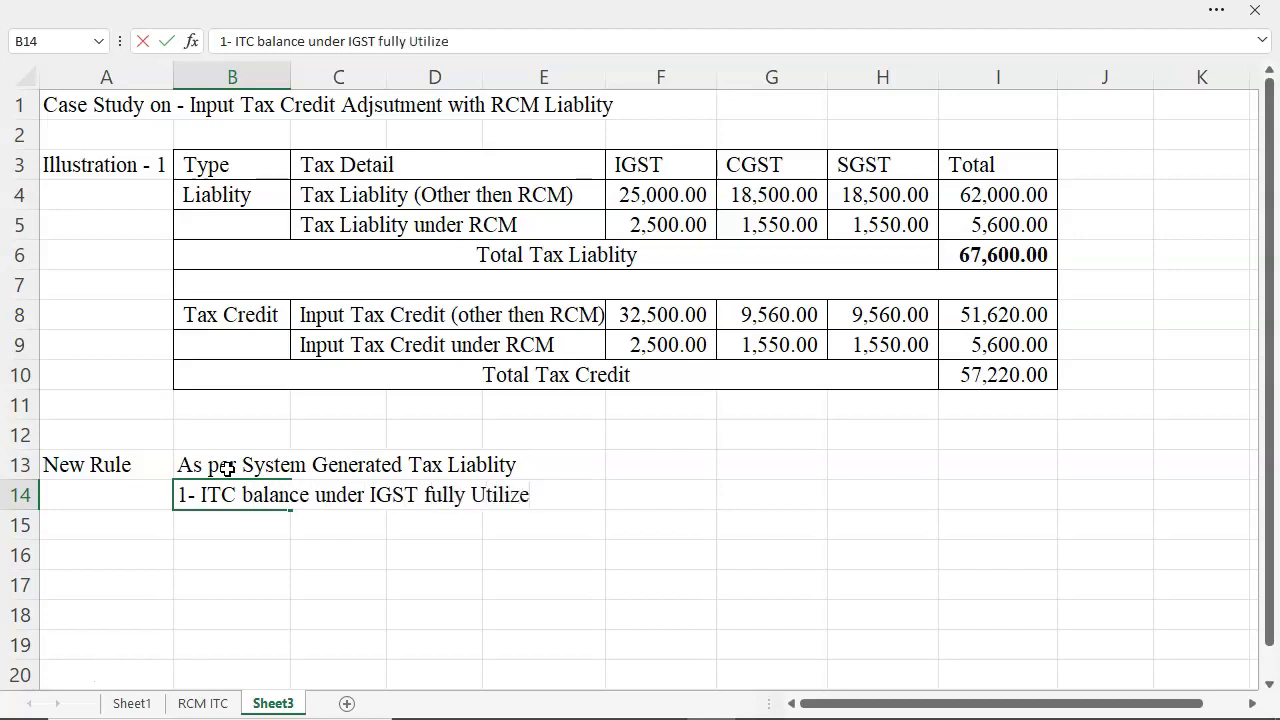
{"action": "key", "text": "Return"}
Step: Enter the labels "IGST ITC'" in cell B16 and "Normal" in cell C16
{"action": "key", "text": "Return"}
{"action": "type", "text": "UGST"}
{"action": "key", "text": "BackSpace"}
{"action": "key", "text": "BackSpace"}
{"action": "key", "text": "BackSpace"}
{"action": "key", "text": "BackSpace"}
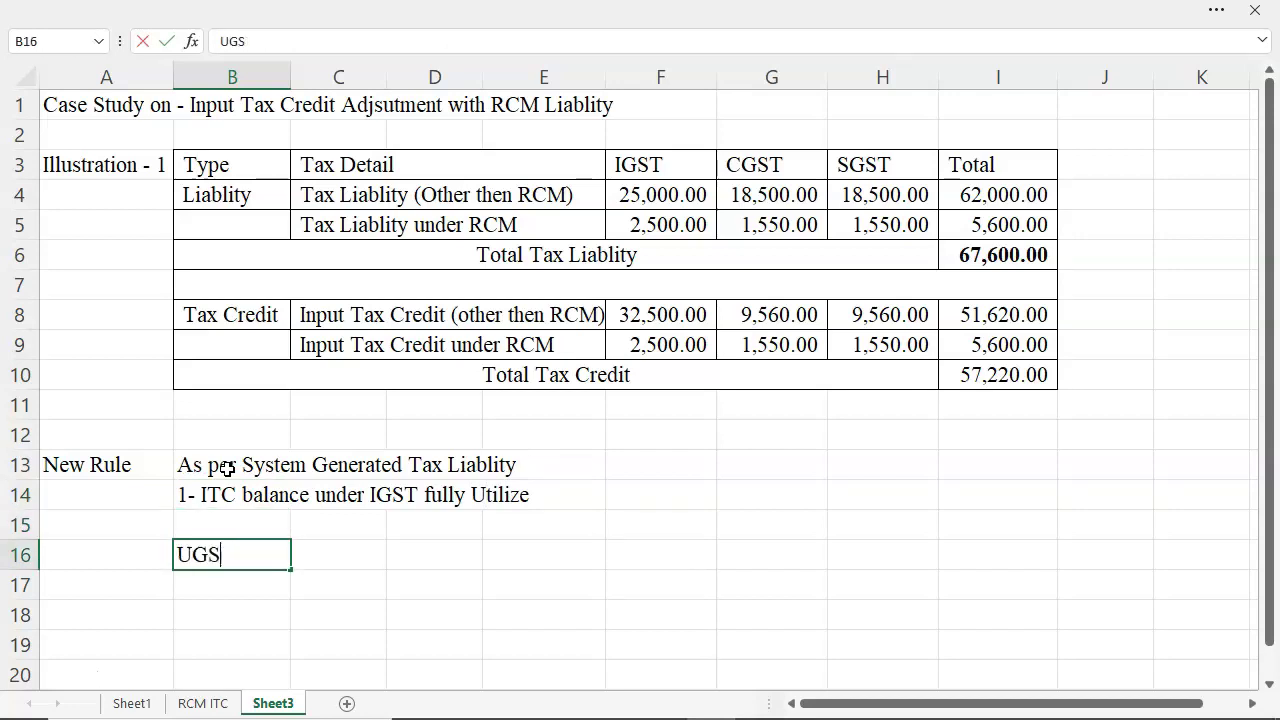
{"action": "type", "text": "IGST ITC'"}
{"action": "key", "text": "Left"}
{"action": "key", "text": "Right"}
{"action": "key", "text": "Right"}
{"action": "type", "text": "Normal"}
{"action": "key", "text": "Return"}
{"action": "key", "text": "Up"}
{"action": "key", "text": "Up"}
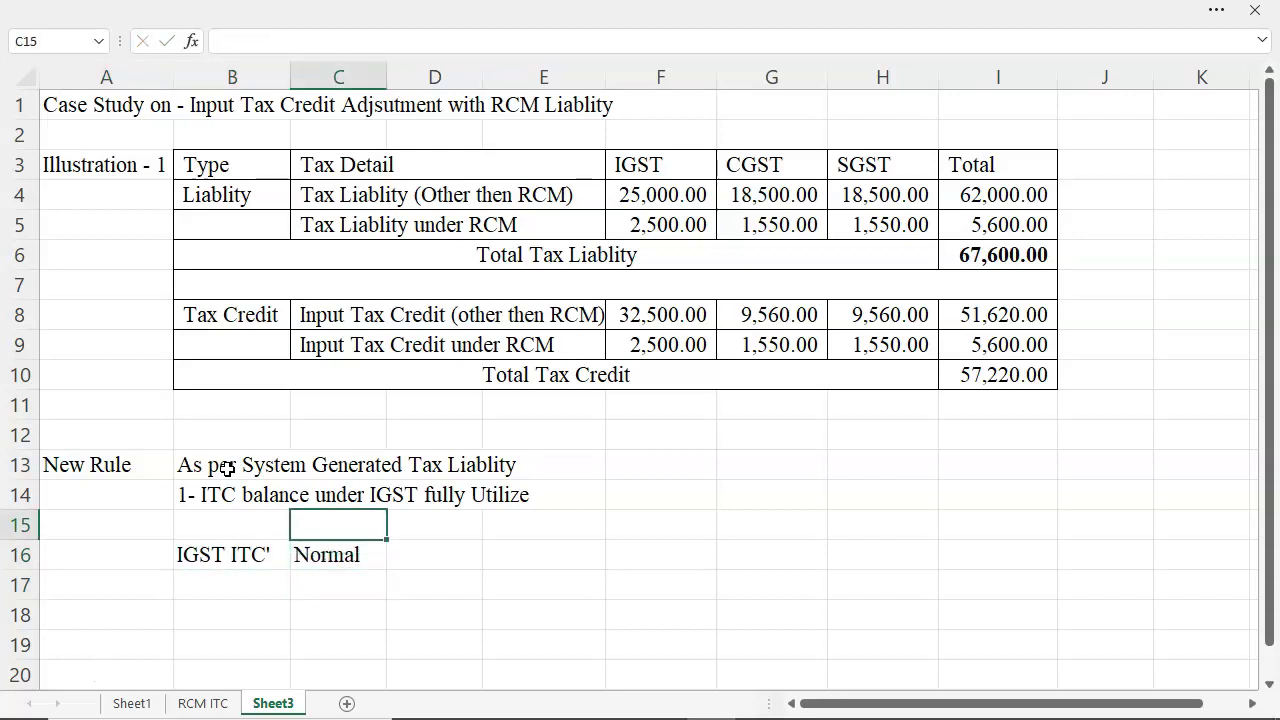
Step: Link cell D16 to the IGST input tax credit other than RCM with the formula =F8
{"action": "key", "text": "Down"}
{"action": "key", "text": "Right"}
{"action": "type", "text": "="}
{"action": "key", "text": "Up"}
{"action": "key", "text": "Up"}
{"action": "key", "text": "Up"}
{"action": "key", "text": "Escape"}
{"action": "type", "text": "="}
{"action": "key", "text": "Up"}
{"action": "key", "text": "Up"}
{"action": "key", "text": "Up"}
{"action": "key", "text": "Up"}
{"action": "key", "text": "Up"}
{"action": "key", "text": "Up"}
{"action": "key", "text": "Up"}
{"action": "key", "text": "Up"}
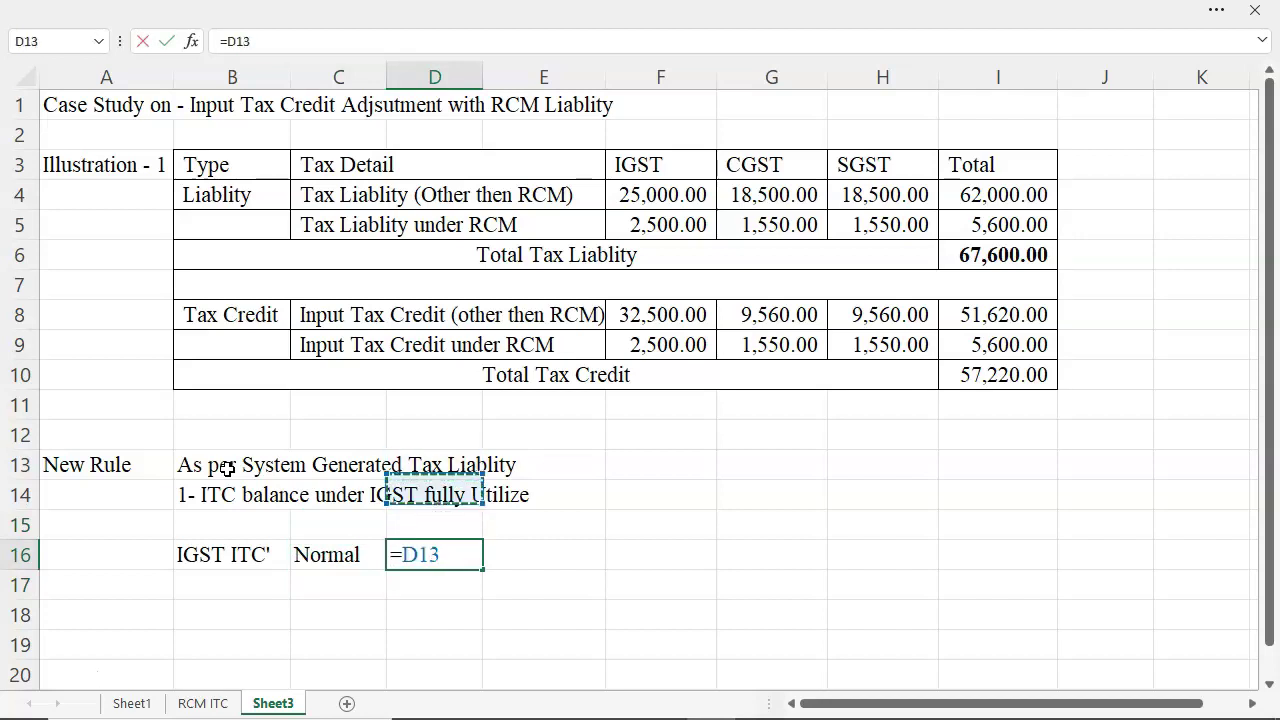
{"action": "key", "text": "Right"}
{"action": "key", "text": "Right"}
{"action": "key", "text": "Right"}
{"action": "key", "text": "Left"}
{"action": "key", "text": "Left"}
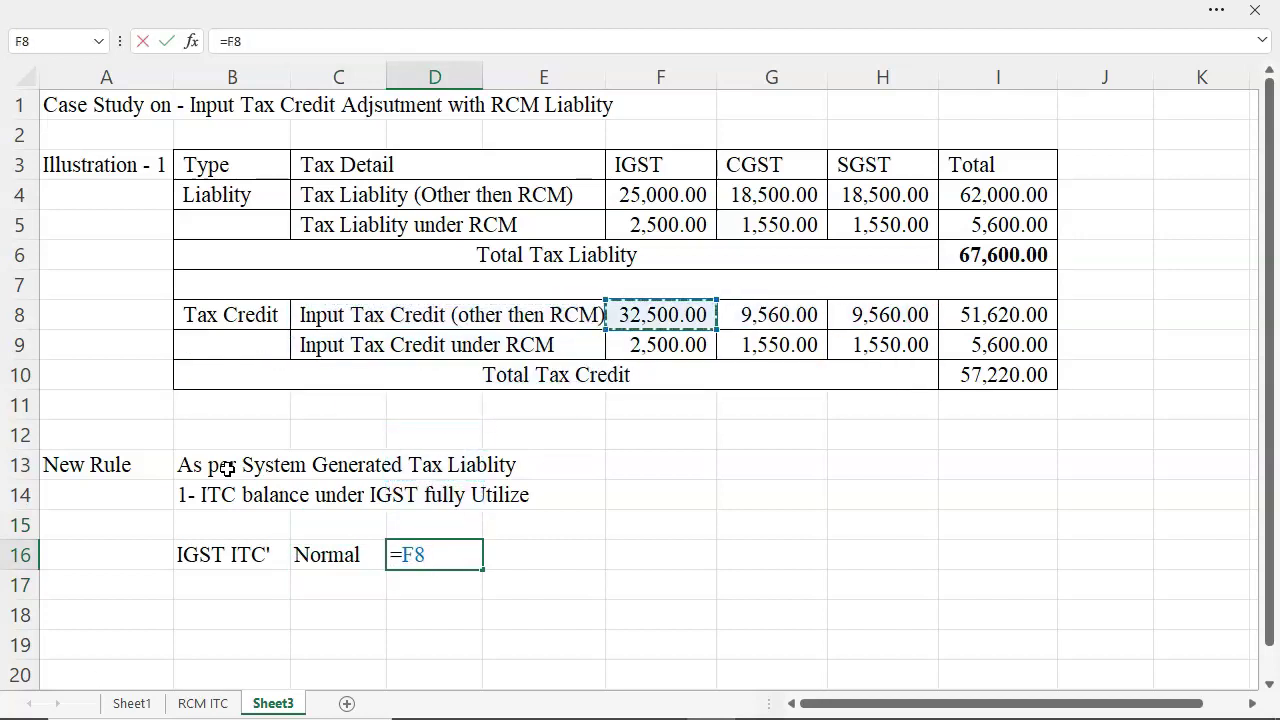
{"action": "key", "text": "Return"}
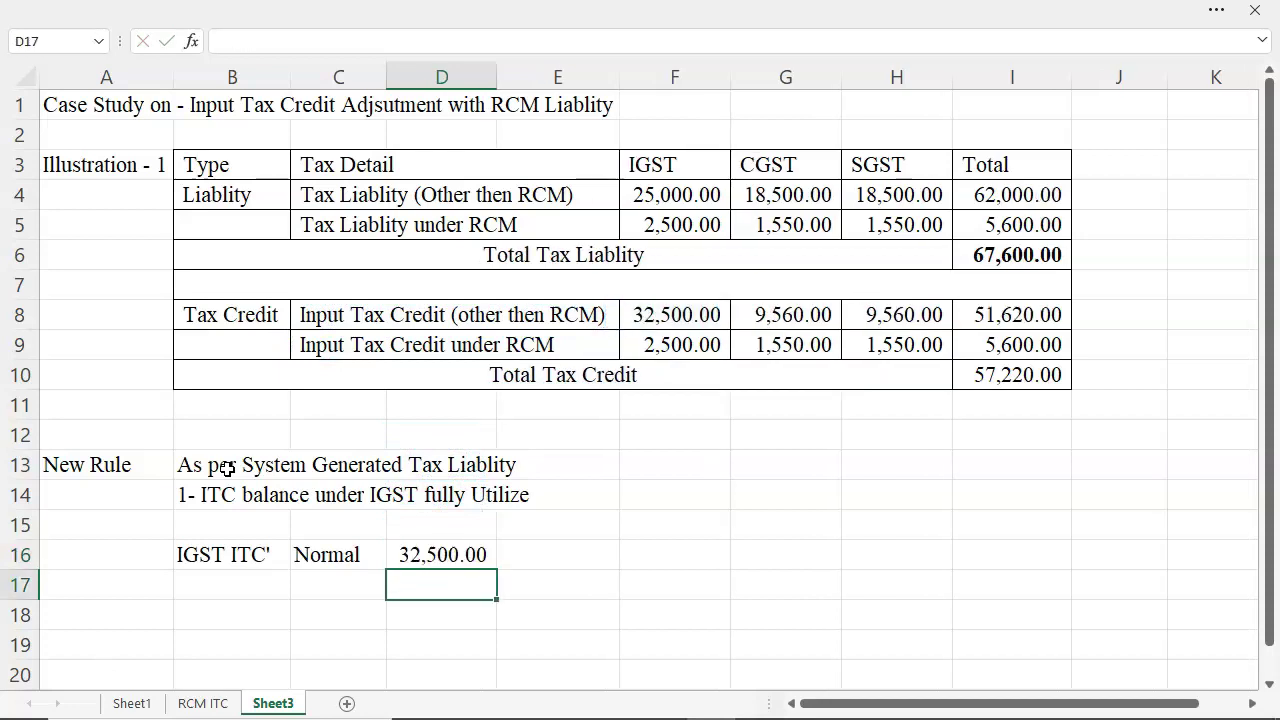
Step: Enter the label "RCM" in cell C17 under Normal
{"action": "key", "text": "Left"}
{"action": "type", "text": "rc"}
{"action": "key", "text": "BackSpace"}
{"action": "key", "text": "BackSpace"}
{"action": "type", "text": "RCM"}
{"action": "key", "text": "Return"}
Step: Link cell D17 to the IGST input tax credit under RCM in cell F9
{"action": "key", "text": "Up"}
{"action": "key", "text": "Right"}
{"action": "type", "text": "="}
{"action": "key", "text": "Up"}
{"action": "key", "text": "Up"}
{"action": "key", "text": "Up"}
{"action": "key", "text": "Up"}
{"action": "key", "text": "Up"}
{"action": "key", "text": "Up"}
{"action": "key", "text": "Up"}
{"action": "key", "text": "Up"}
{"action": "key", "text": "Right"}
{"action": "key", "text": "Return"}
Step: Label cell C18 "Total" and add the normal and RCM credits in D18 with =D16+D17
{"action": "key", "text": "Left"}
{"action": "type", "text": "Total"}
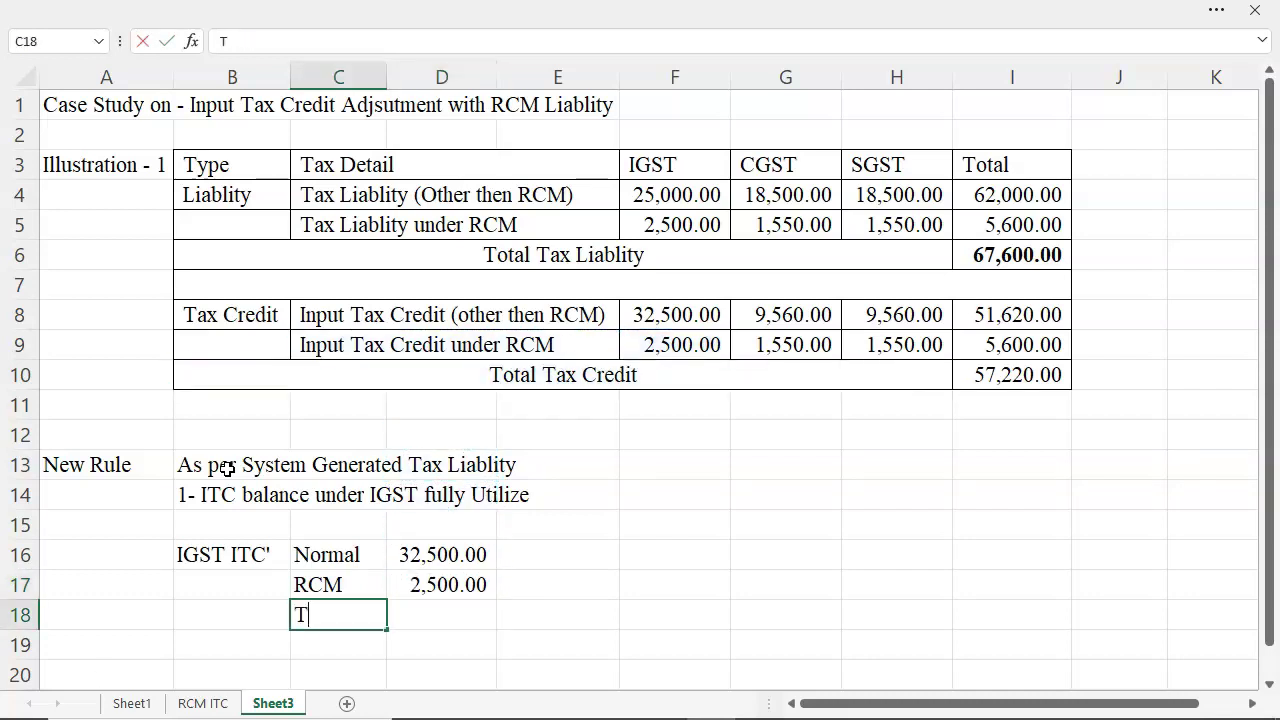
{"action": "key", "text": "Right"}
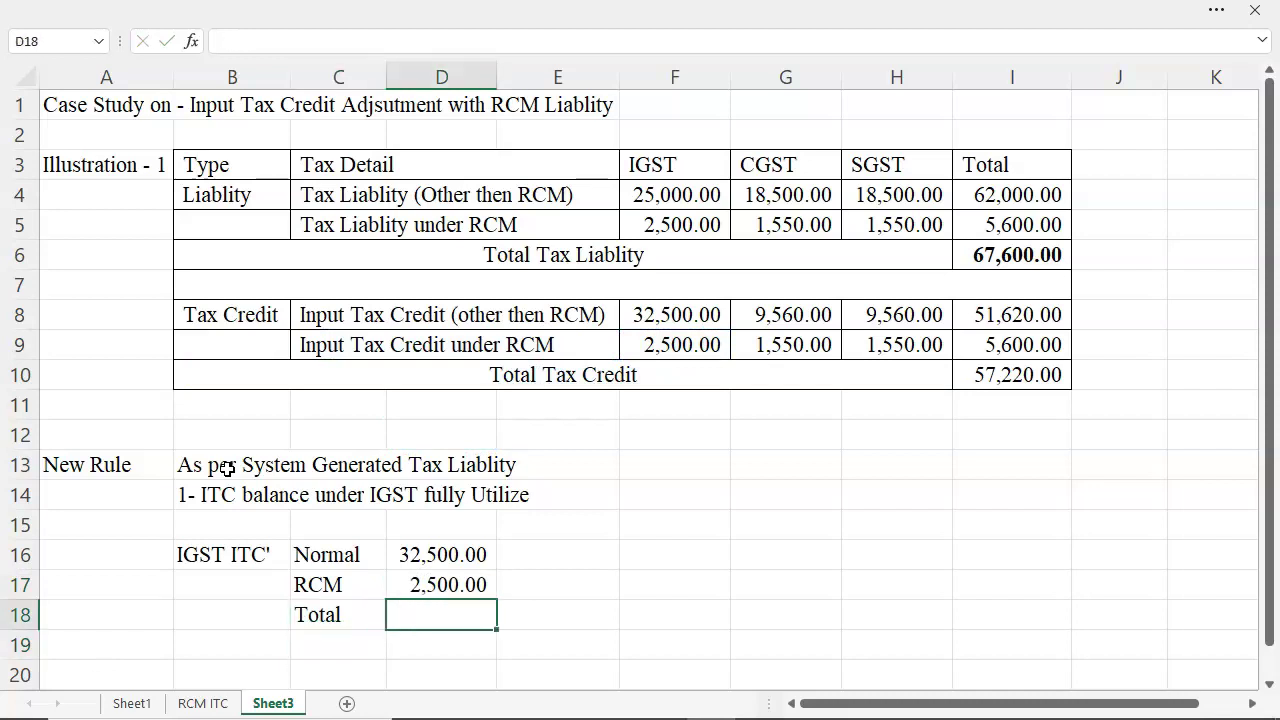
{"action": "type", "text": "="}
{"action": "key", "text": "Up"}
{"action": "key", "text": "Up"}
{"action": "type", "text": "+"}
{"action": "key", "text": "Up"}
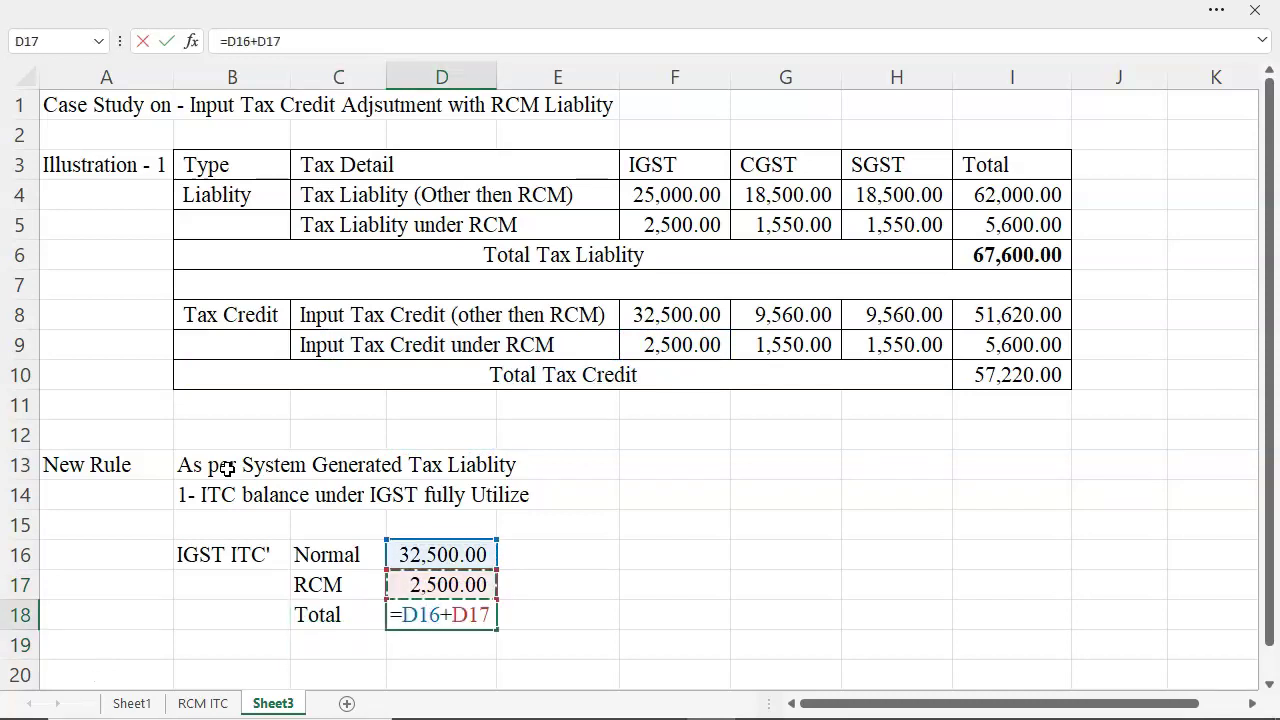
{"action": "key", "text": "Return"}
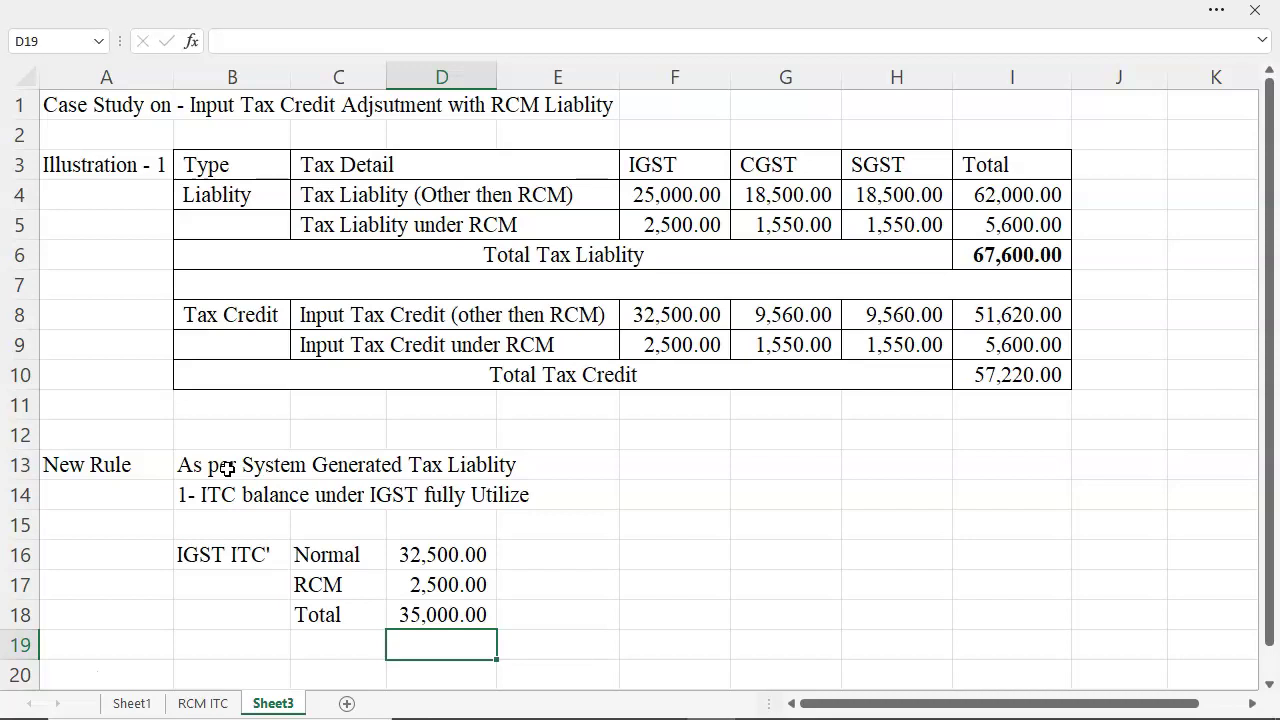
Step: Enter the label "Less - O IGST" in cell B20 below the IGST credit total
{"action": "scroll", "coordinate": [255, 500], "scroll_direction": "down", "scroll_amount": 2}
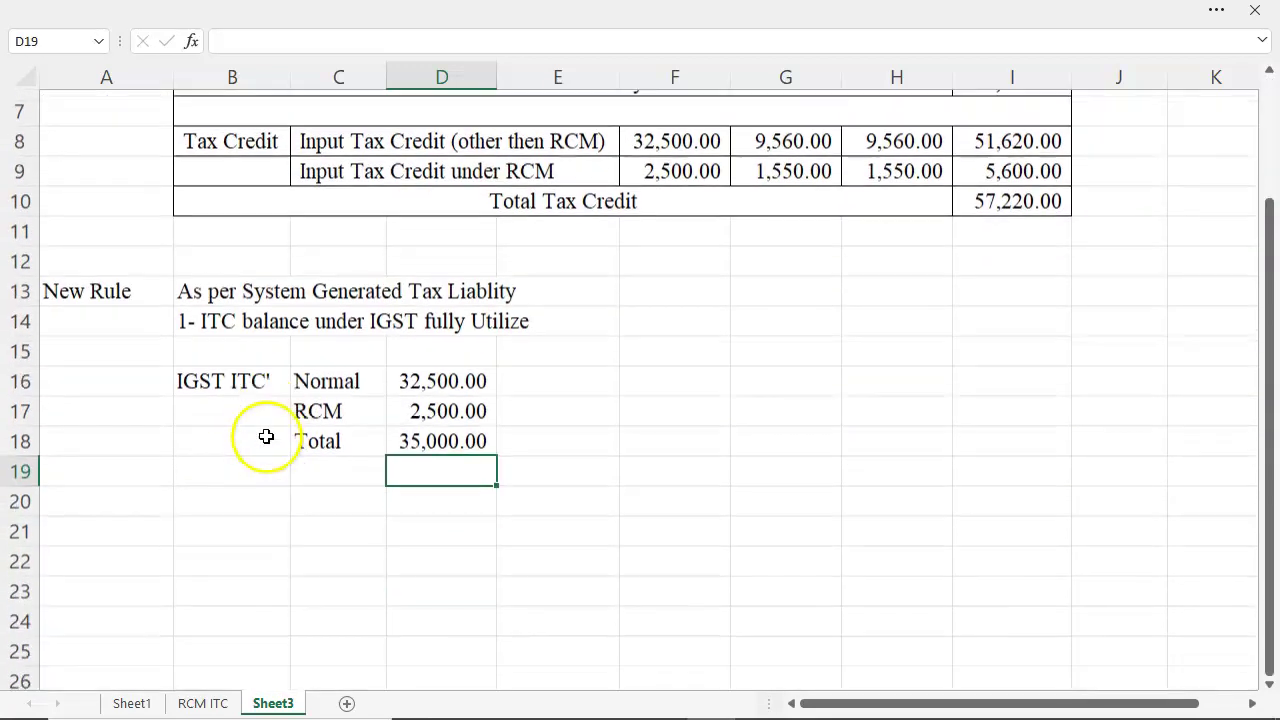
{"action": "left_click_drag", "start_coordinate": [189, 317], "coordinate": [462, 318]}
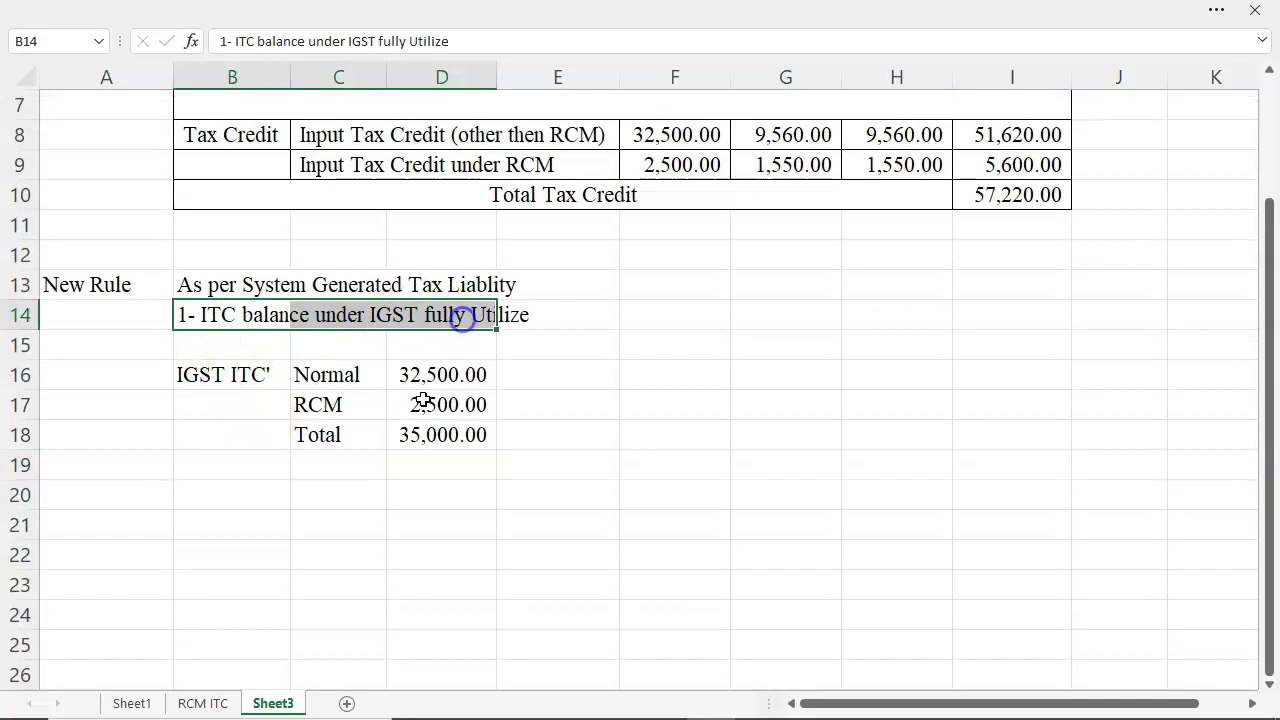
{"action": "left_click", "coordinate": [211, 497]}
{"action": "type", "text": "Less - O IGST"}
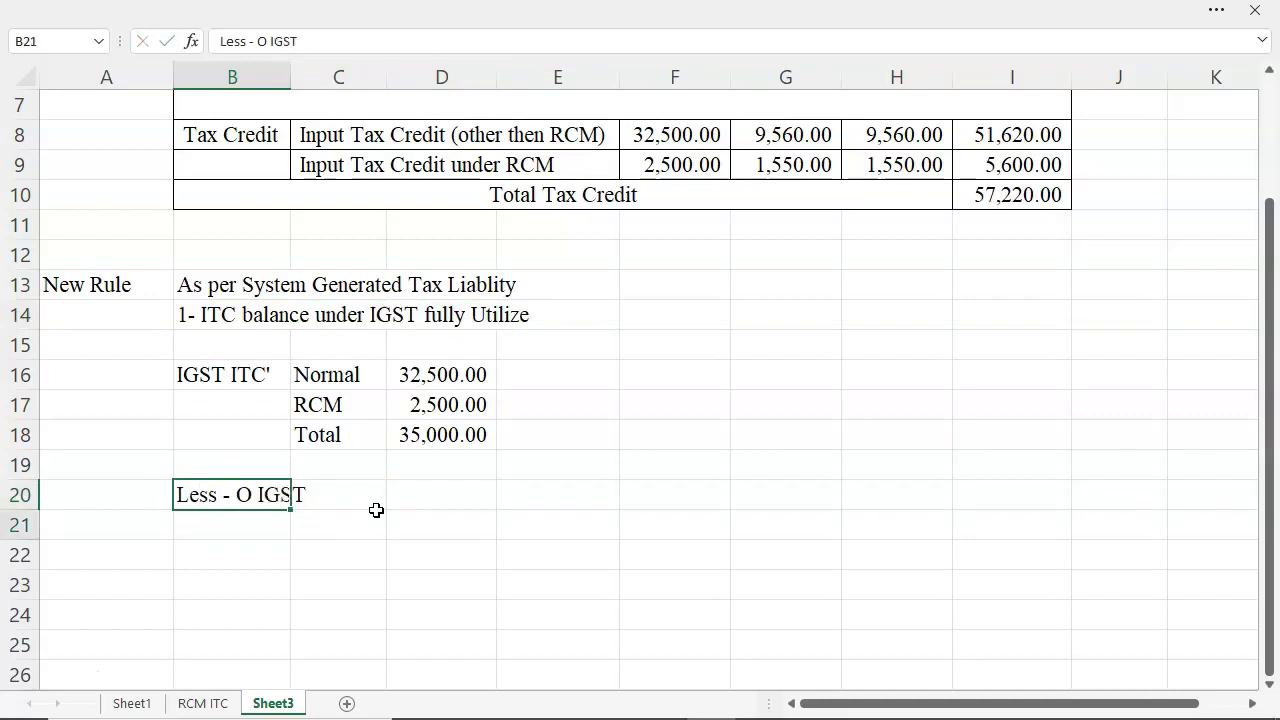
{"action": "key", "text": "Return"}
Step: Widen column B so the "Less - O IGST" label fits inside its cell
{"action": "left_click_drag", "start_coordinate": [290, 76], "coordinate": [309, 74]}
{"action": "left_click", "coordinate": [280, 493]}
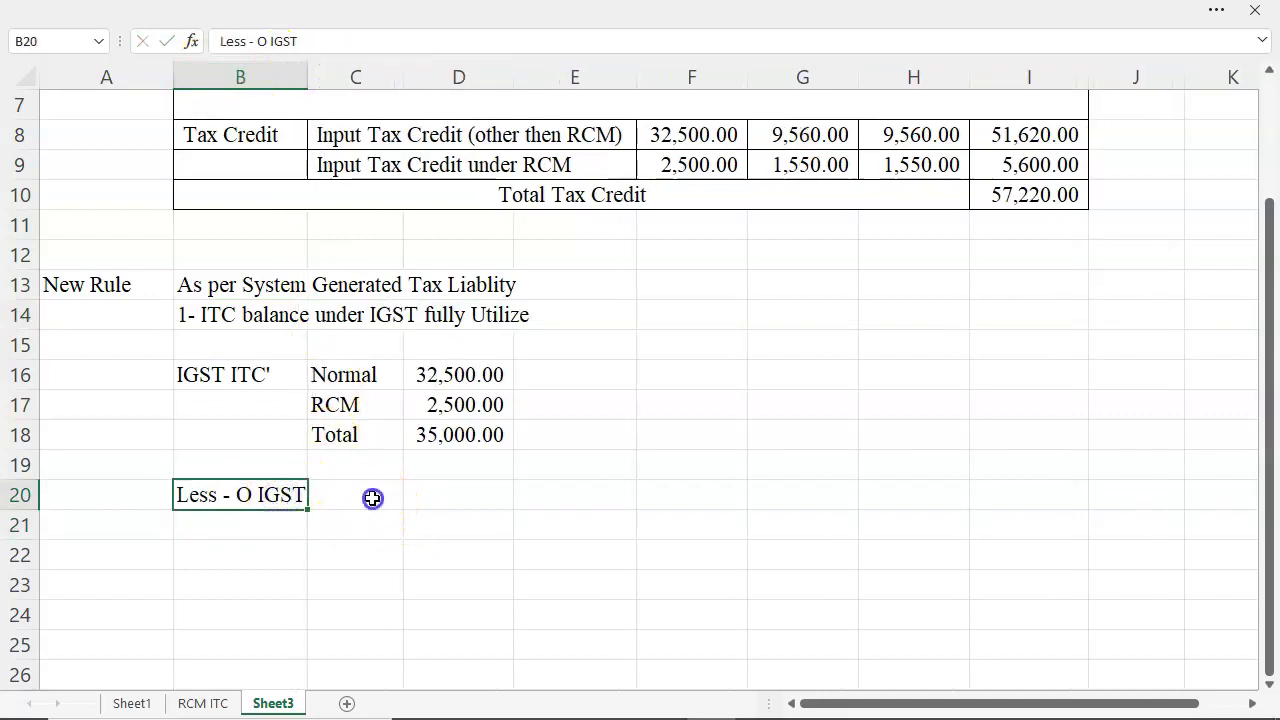
{"action": "left_click", "coordinate": [372, 497]}
{"action": "left_click", "coordinate": [280, 496]}
Step: Link cell D20 to the IGST tax liability other than RCM in cell F4
{"action": "left_click", "coordinate": [460, 500]}
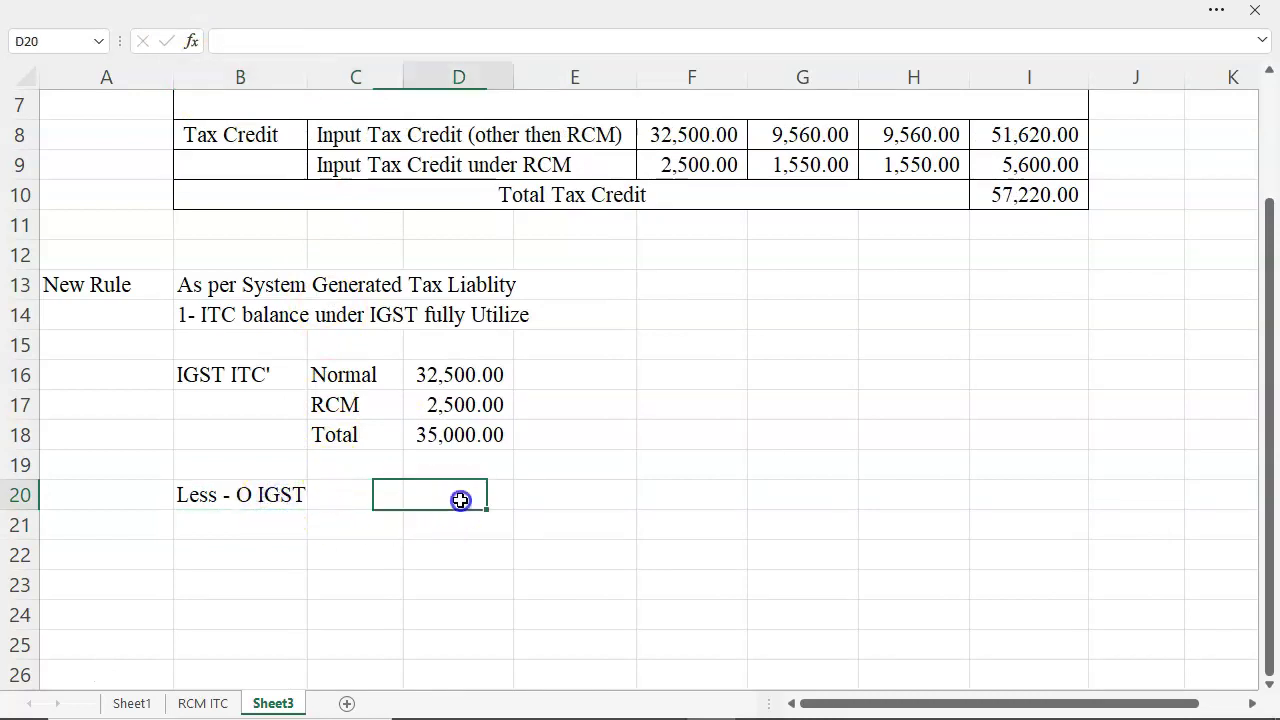
{"action": "type", "text": "="}
{"action": "key", "text": "Up"}
{"action": "key", "text": "Up"}
{"action": "key", "text": "Up"}
{"action": "key", "text": "Up"}
{"action": "key", "text": "Up"}
{"action": "key", "text": "Up"}
{"action": "key", "text": "Up"}
{"action": "key", "text": "Up"}
{"action": "key", "text": "Up"}
{"action": "key", "text": "Up"}
{"action": "key", "text": "Up"}
{"action": "key", "text": "Up"}
{"action": "key", "text": "Up"}
{"action": "key", "text": "Up"}
{"action": "key", "text": "Up"}
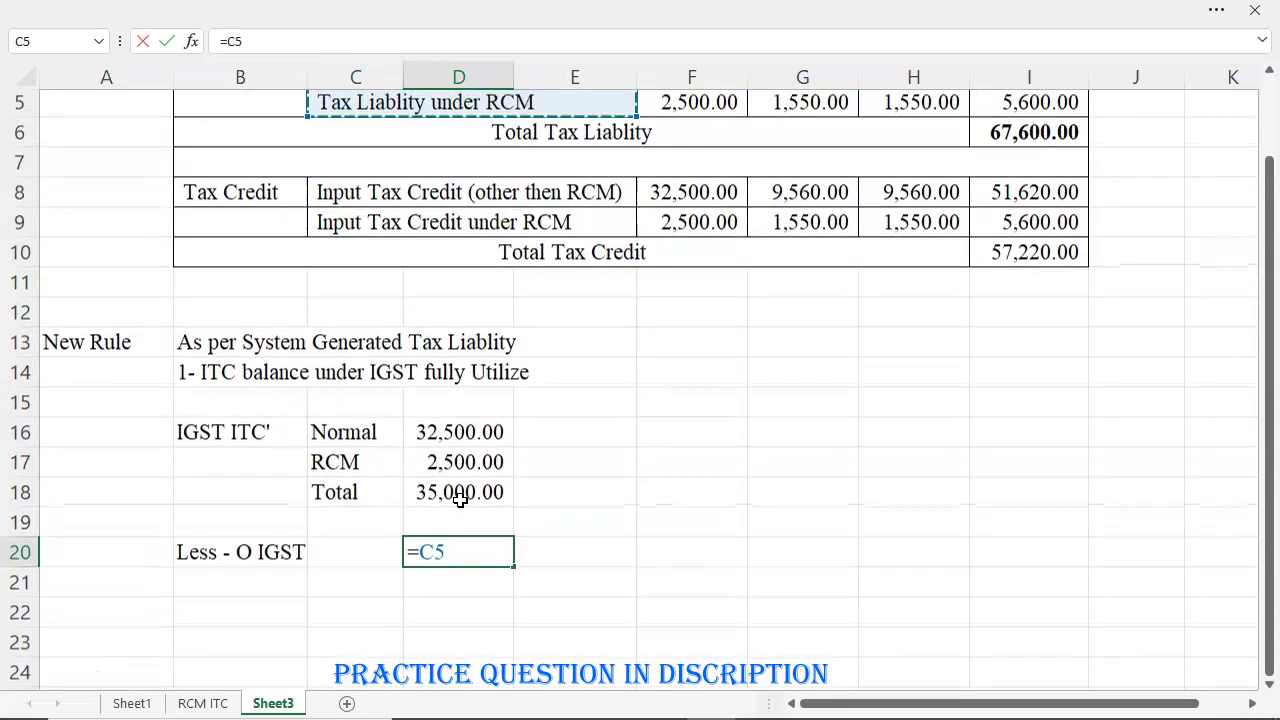
{"action": "key", "text": "Right"}
{"action": "key", "text": "Down"}
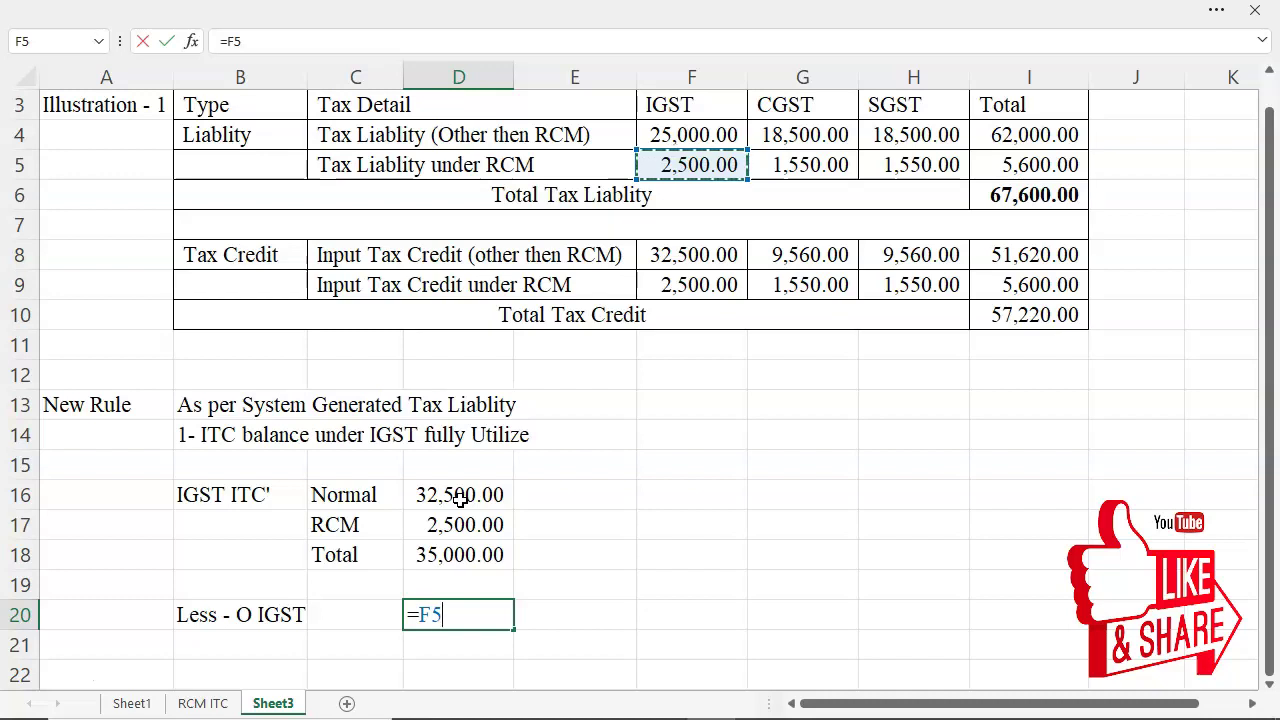
{"action": "key", "text": "Up"}
{"action": "key", "text": "Return"}
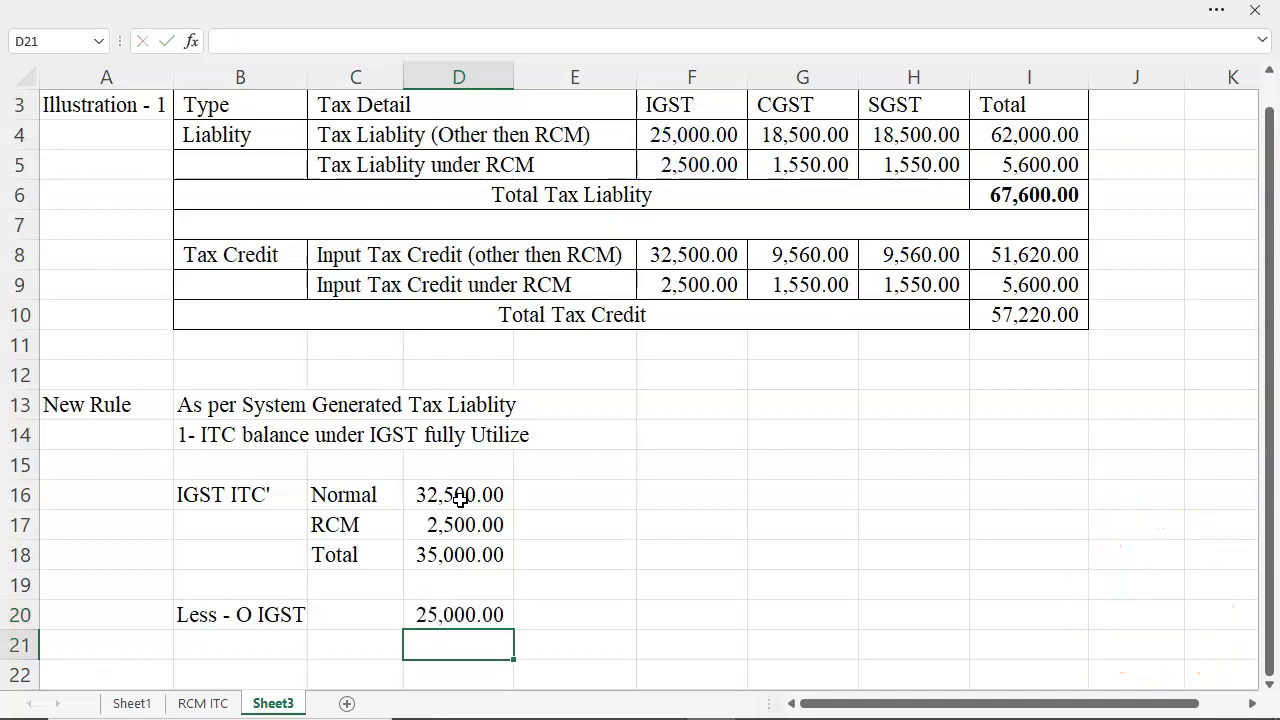
Step: Label cell C21 "Balance" and calculate the remaining IGST credit in D21 with =D18-D20
{"action": "key", "text": "Left"}
{"action": "key", "text": "Left"}
{"action": "key", "text": "Right"}
{"action": "type", "text": "Balance"}
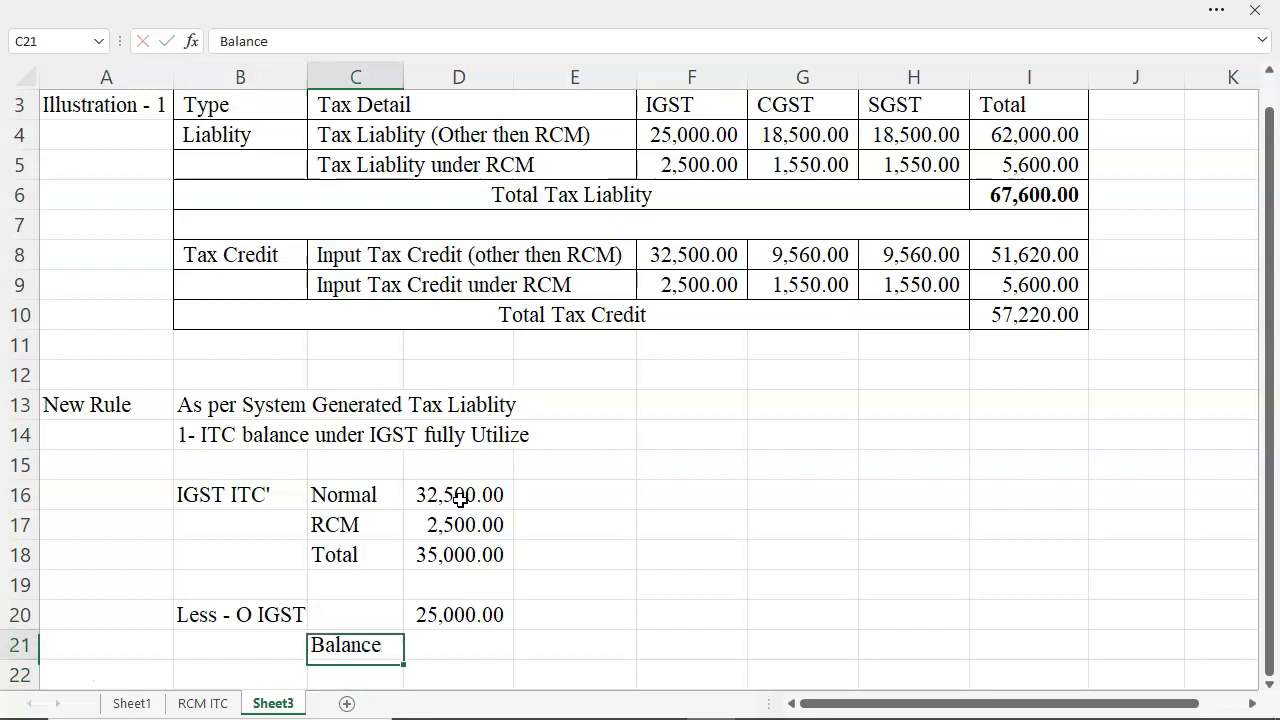
{"action": "key", "text": "Right"}
{"action": "type", "text": "="}
{"action": "key", "text": "Up"}
{"action": "key", "text": "Up"}
{"action": "key", "text": "Up"}
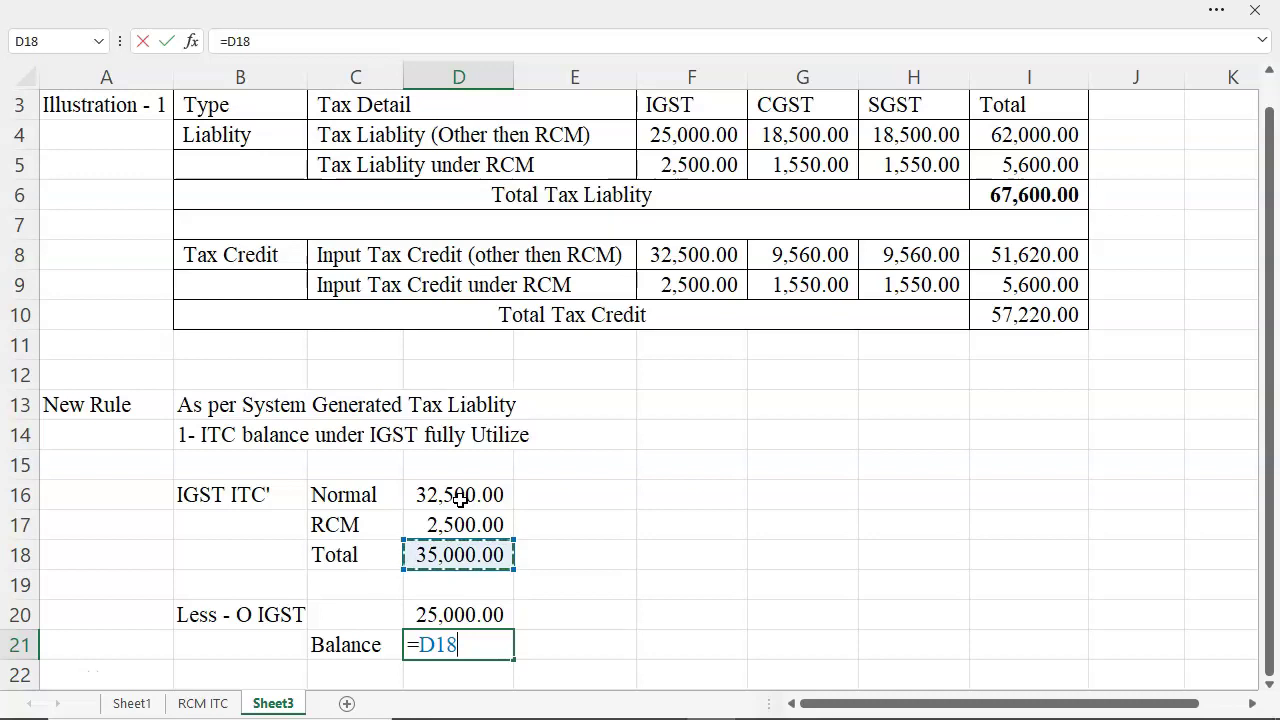
{"action": "type", "text": "-"}
{"action": "key", "text": "Up"}
{"action": "key", "text": "Return"}
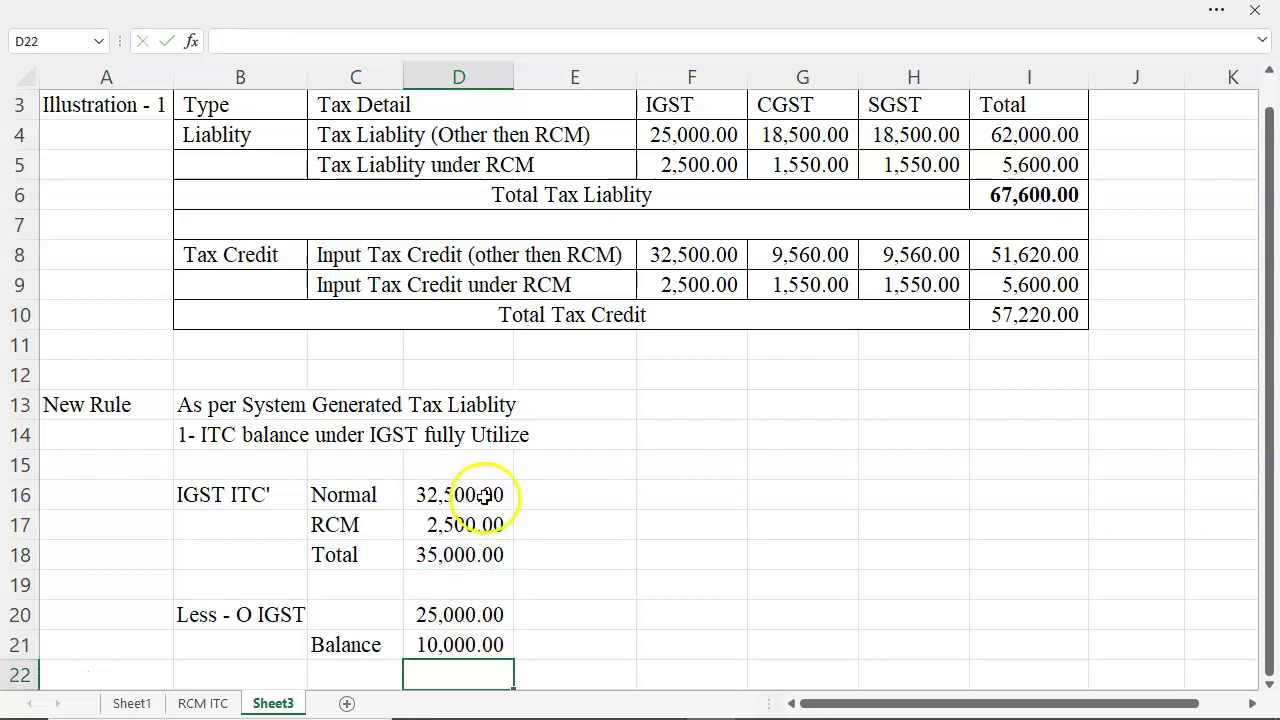
{"action": "scroll", "coordinate": [488, 505], "scroll_direction": "down", "scroll_amount": 1}
{"action": "left_click", "coordinate": [465, 557]}
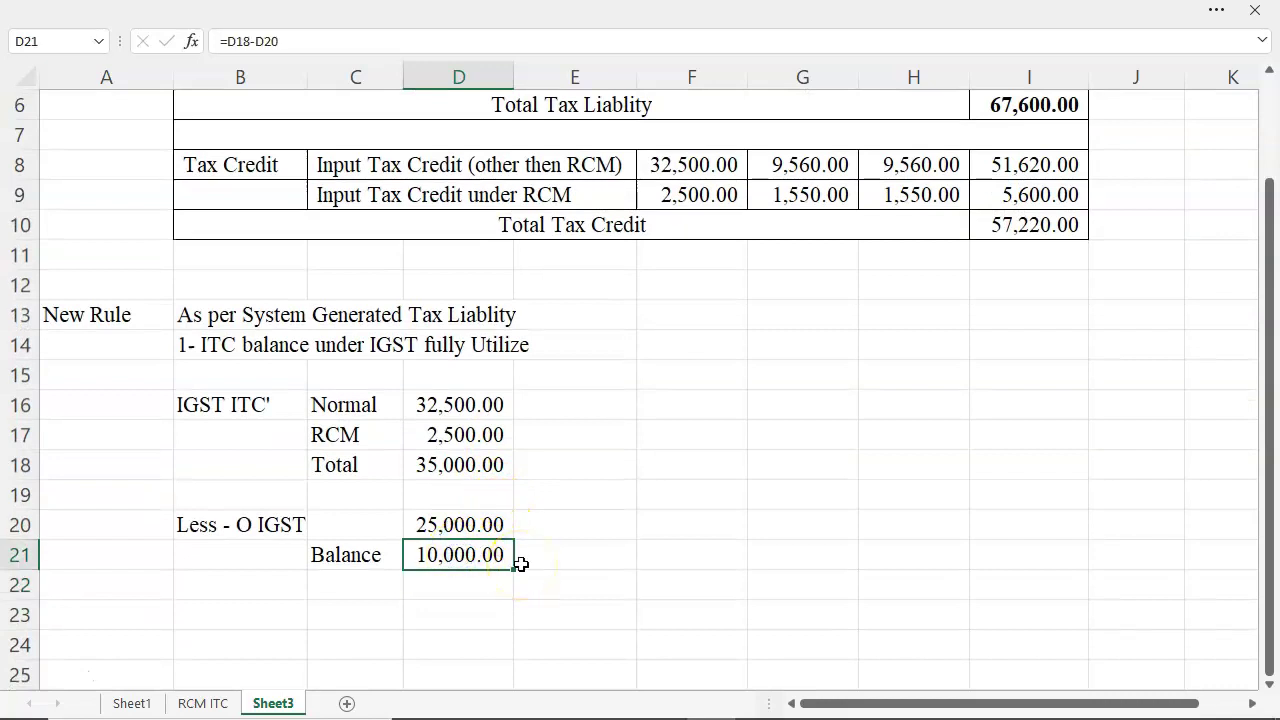
Step: Enter the label "Less - O CGST" in cell B23 and make the balance in D21 bold
{"action": "left_click_drag", "start_coordinate": [155, 345], "coordinate": [617, 345]}
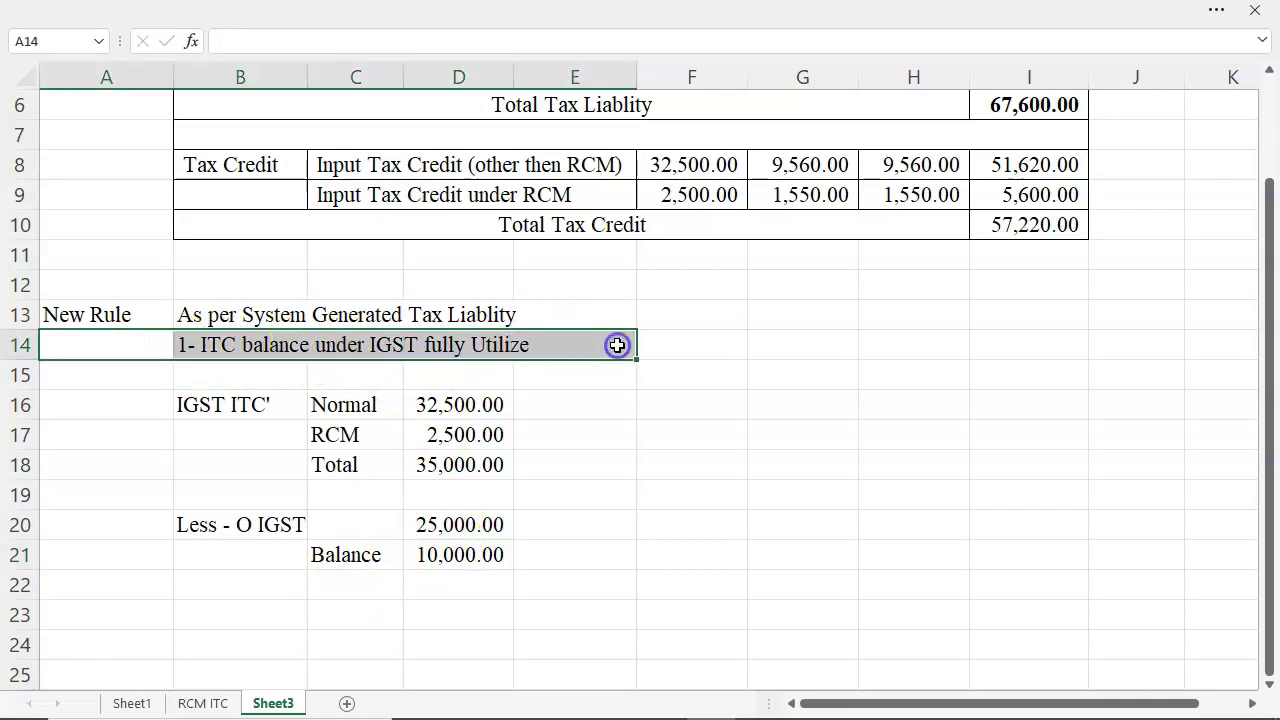
{"action": "left_click", "coordinate": [214, 606]}
{"action": "type", "text": "Less - O CGST"}
{"action": "key", "text": "Return"}
{"action": "key", "text": "Up"}
{"action": "key", "text": "Right"}
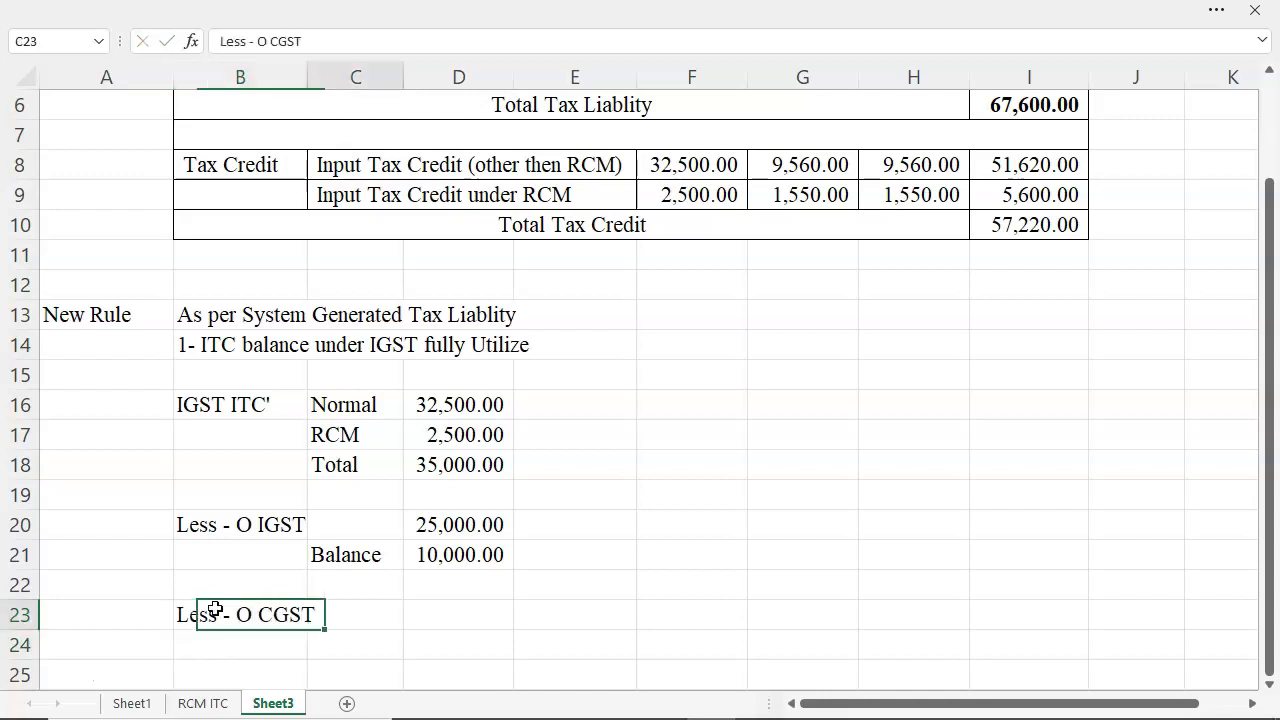
{"action": "key", "text": "Right"}
{"action": "left_click", "coordinate": [424, 557]}
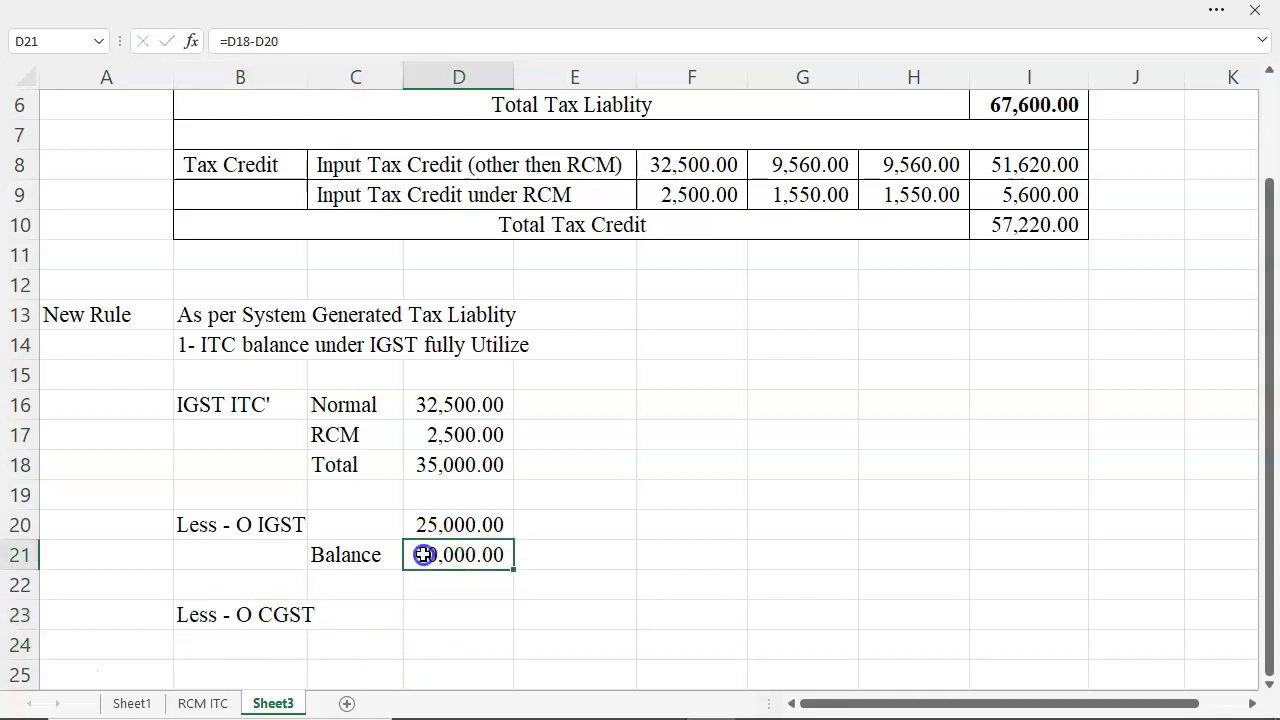
{"action": "key", "text": "ctrl+b"}
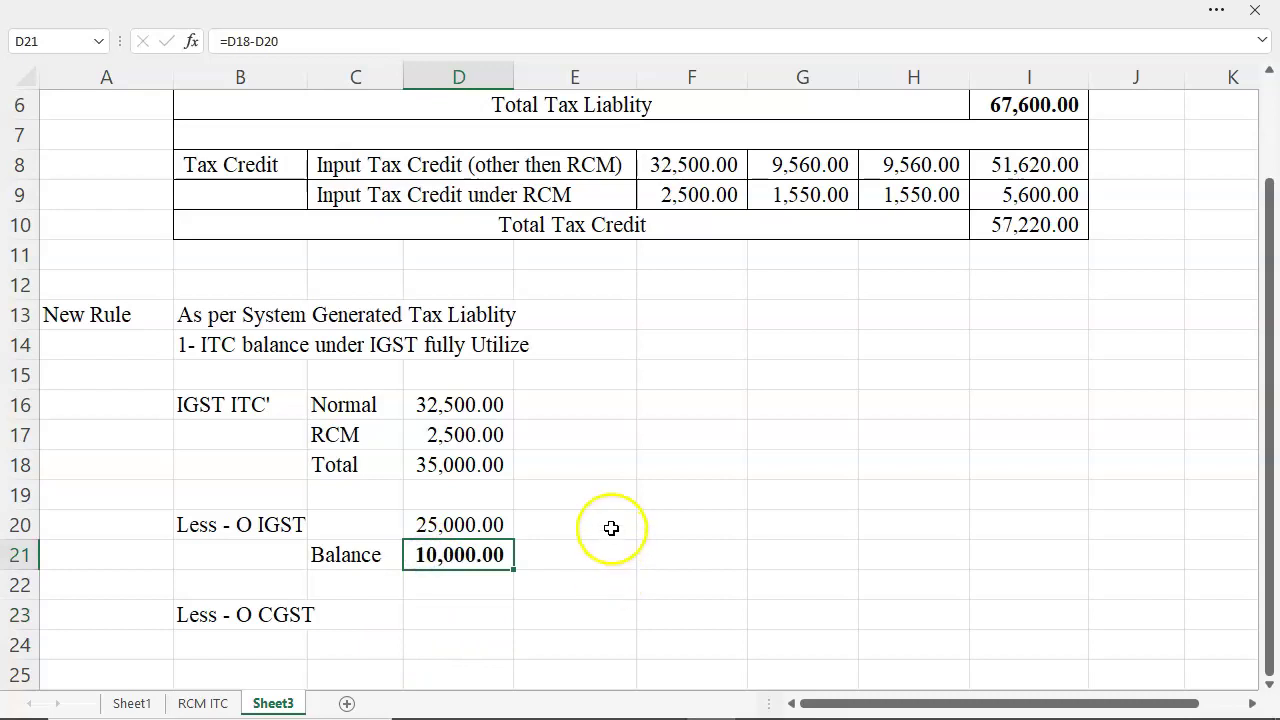
Step: Enter =MIN(D21,G4) in cell D23 to set off the lower of the IGST credit balance and the CGST liability
{"action": "scroll", "coordinate": [620, 507], "scroll_direction": "up", "scroll_amount": 2}
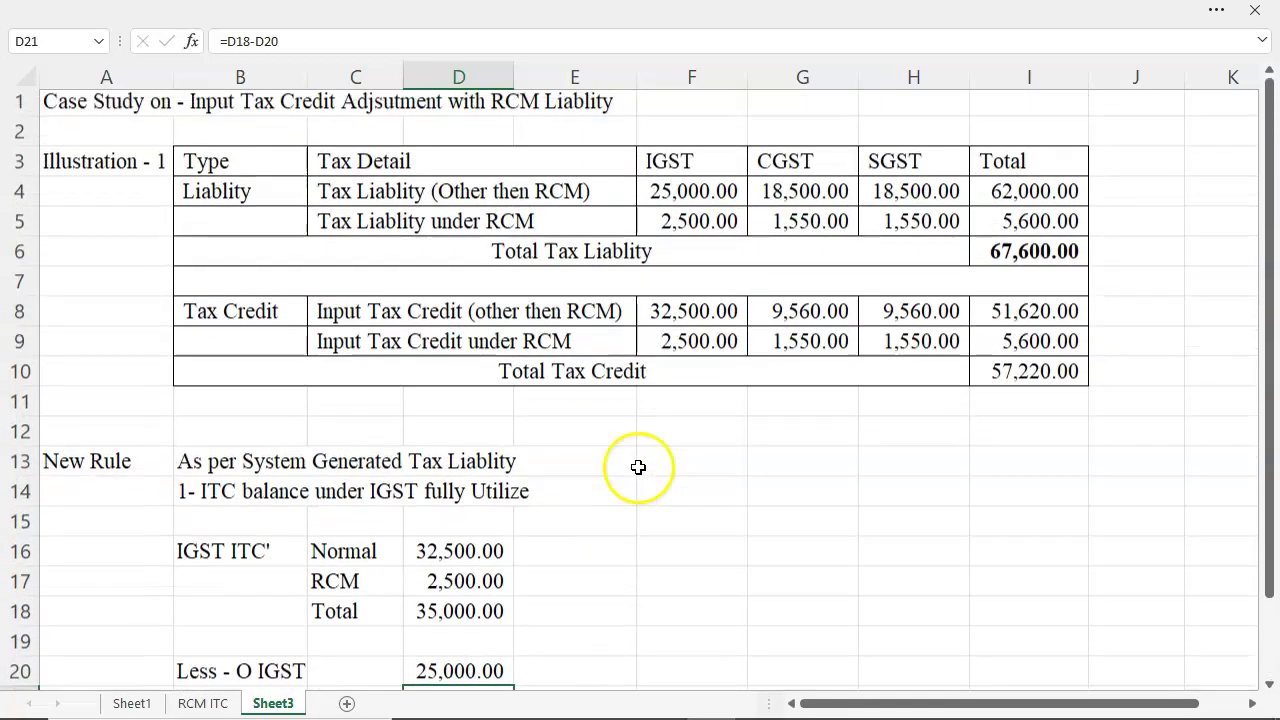
{"action": "left_click", "coordinate": [800, 195]}
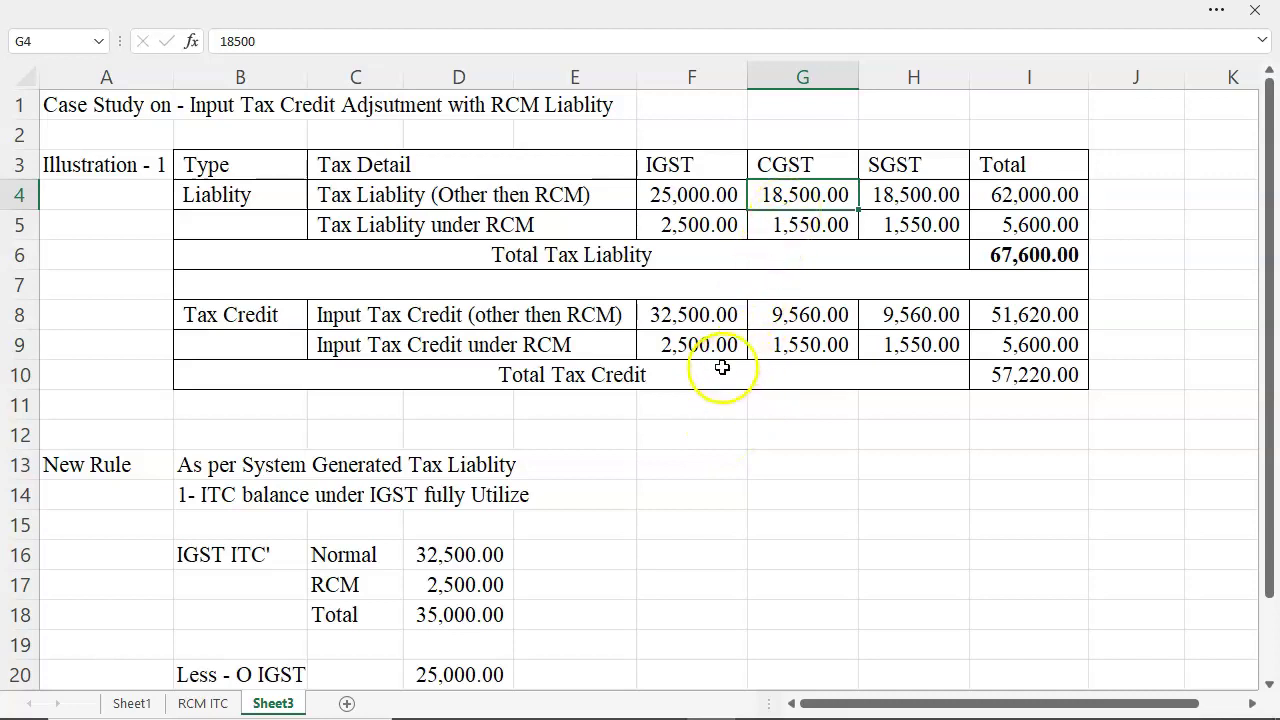
{"action": "scroll", "coordinate": [716, 372], "scroll_direction": "down", "scroll_amount": 1}
{"action": "scroll", "coordinate": [700, 400], "scroll_direction": "down", "scroll_amount": 1}
{"action": "left_click", "coordinate": [460, 584]}
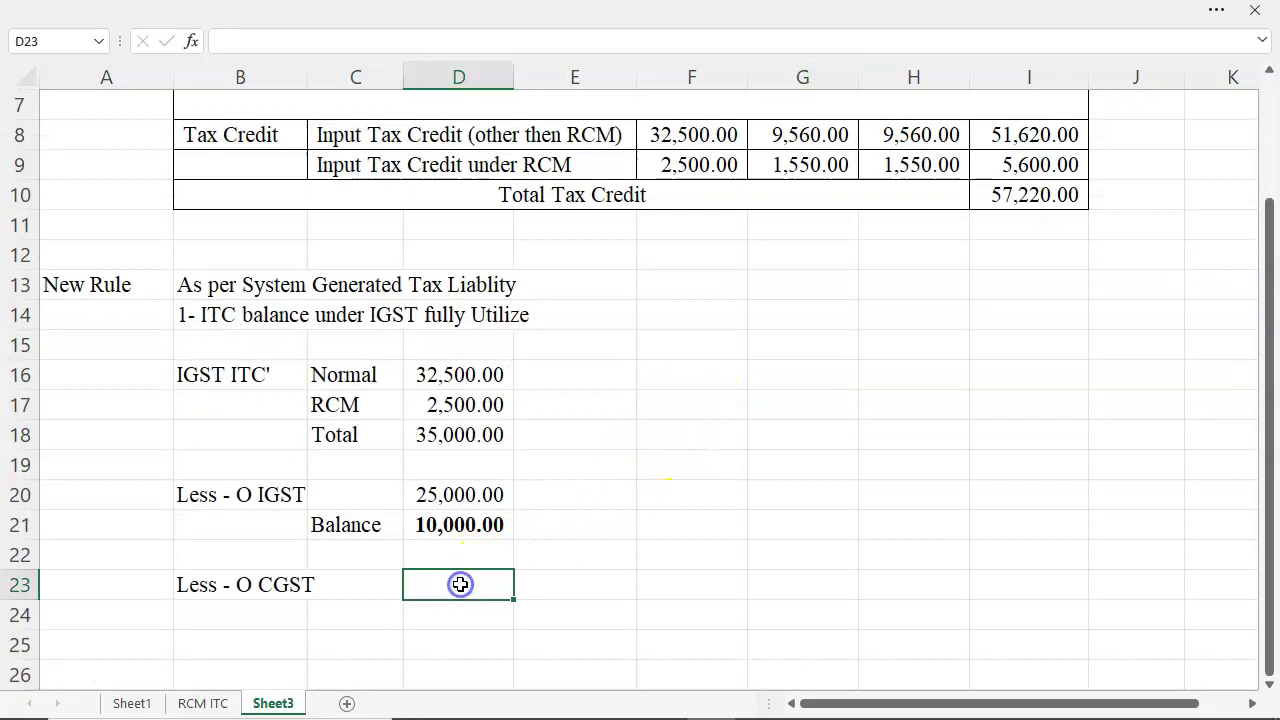
{"action": "type", "text": "=MIN"}
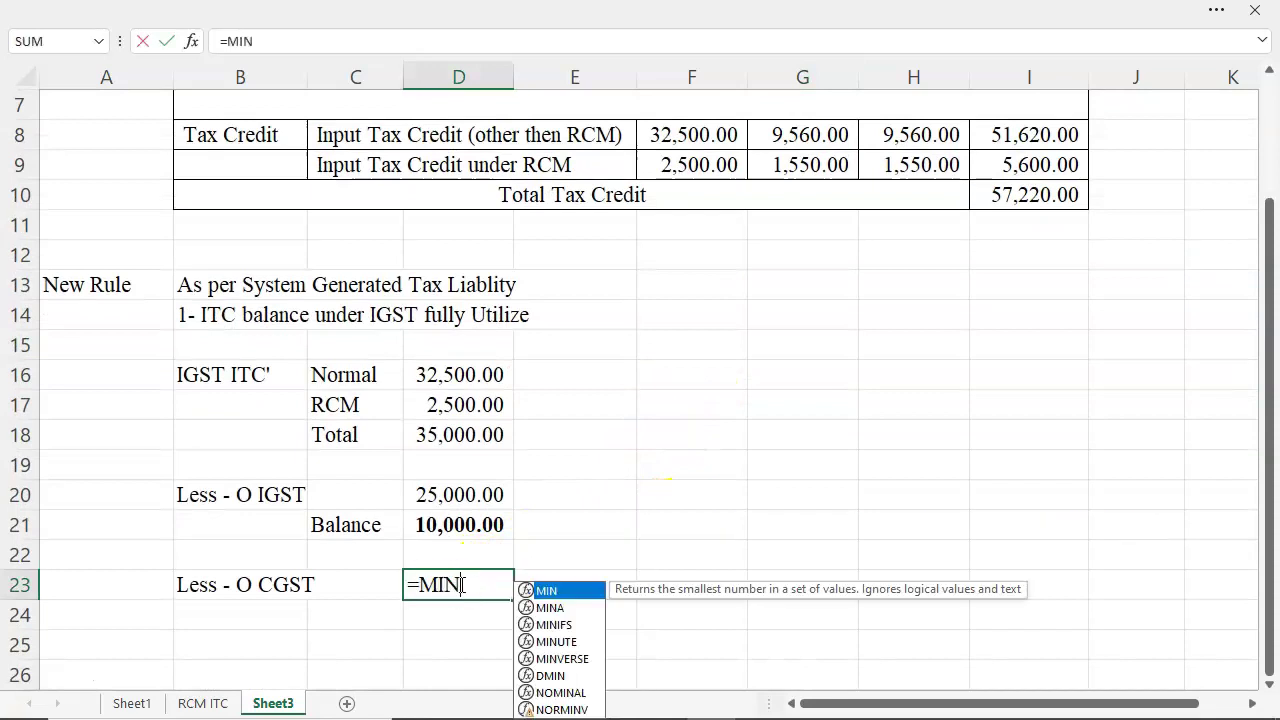
{"action": "type", "text": "("}
{"action": "key", "text": "Up"}
{"action": "key", "text": "Up"}
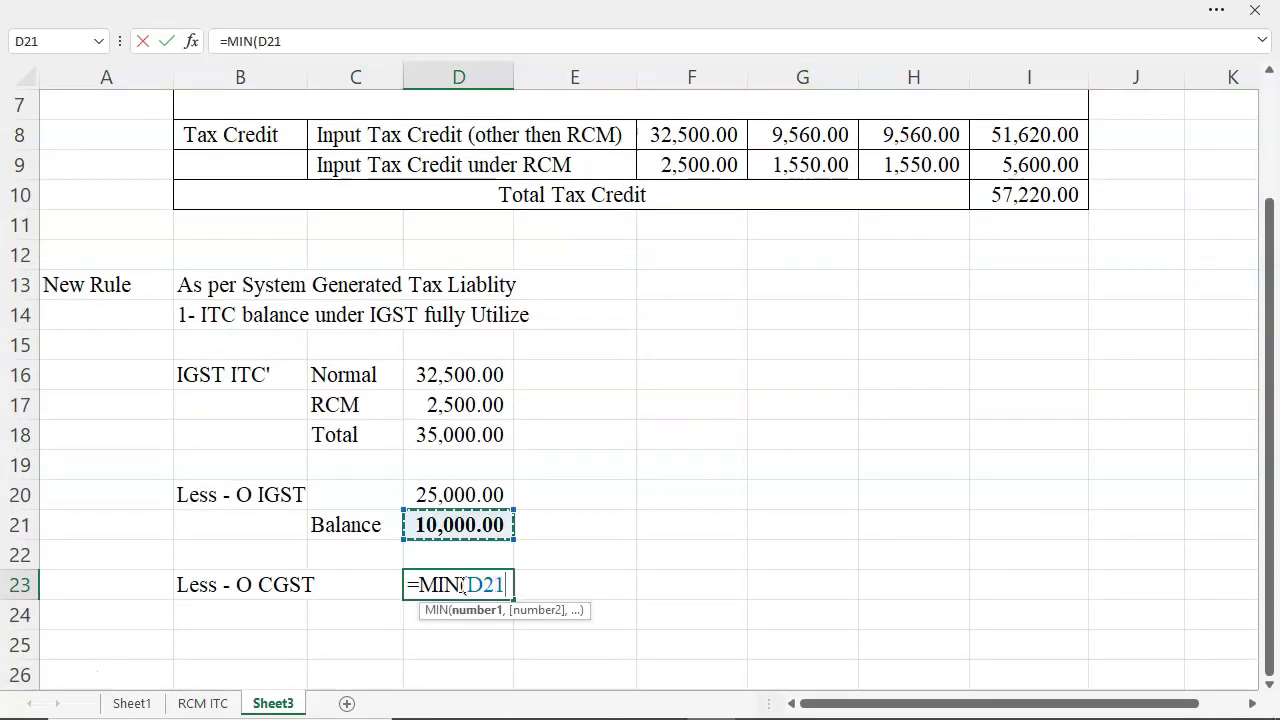
{"action": "type", "text": ","}
{"action": "key", "text": "Down"}
{"action": "key", "text": "Up"}
{"action": "key", "text": "Up"}
{"action": "key", "text": "Up"}
{"action": "key", "text": "Up"}
{"action": "key", "text": "Up"}
{"action": "key", "text": "Up"}
{"action": "key", "text": "Up"}
{"action": "key", "text": "Up"}
{"action": "key", "text": "Up"}
{"action": "key", "text": "Up"}
{"action": "key", "text": "Up"}
{"action": "key", "text": "Up"}
{"action": "key", "text": "Up"}
{"action": "key", "text": "Left"}
{"action": "key", "text": "Up"}
{"action": "key", "text": "Up"}
{"action": "key", "text": "Up"}
{"action": "key", "text": "Left"}
{"action": "key", "text": "Up"}
{"action": "key", "text": "Right"}
{"action": "key", "text": "Right"}
{"action": "key", "text": "Right"}
{"action": "key", "text": "Up"}
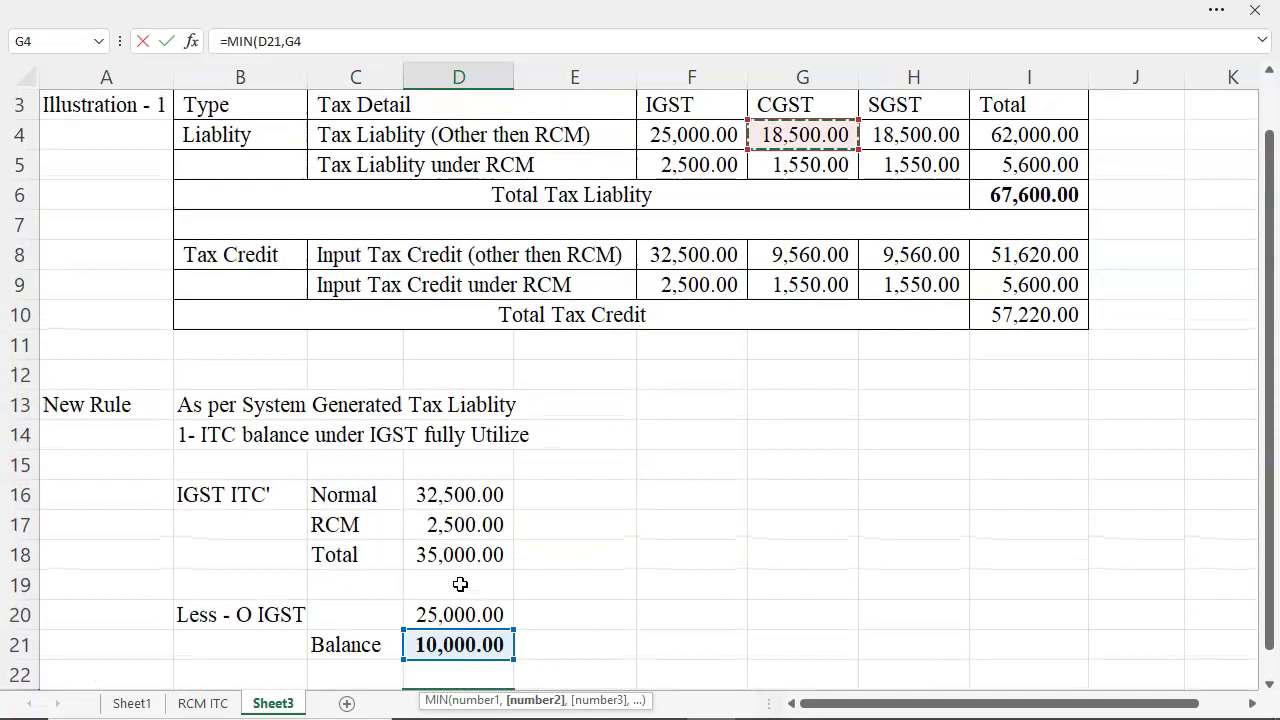
{"action": "key", "text": "Return"}
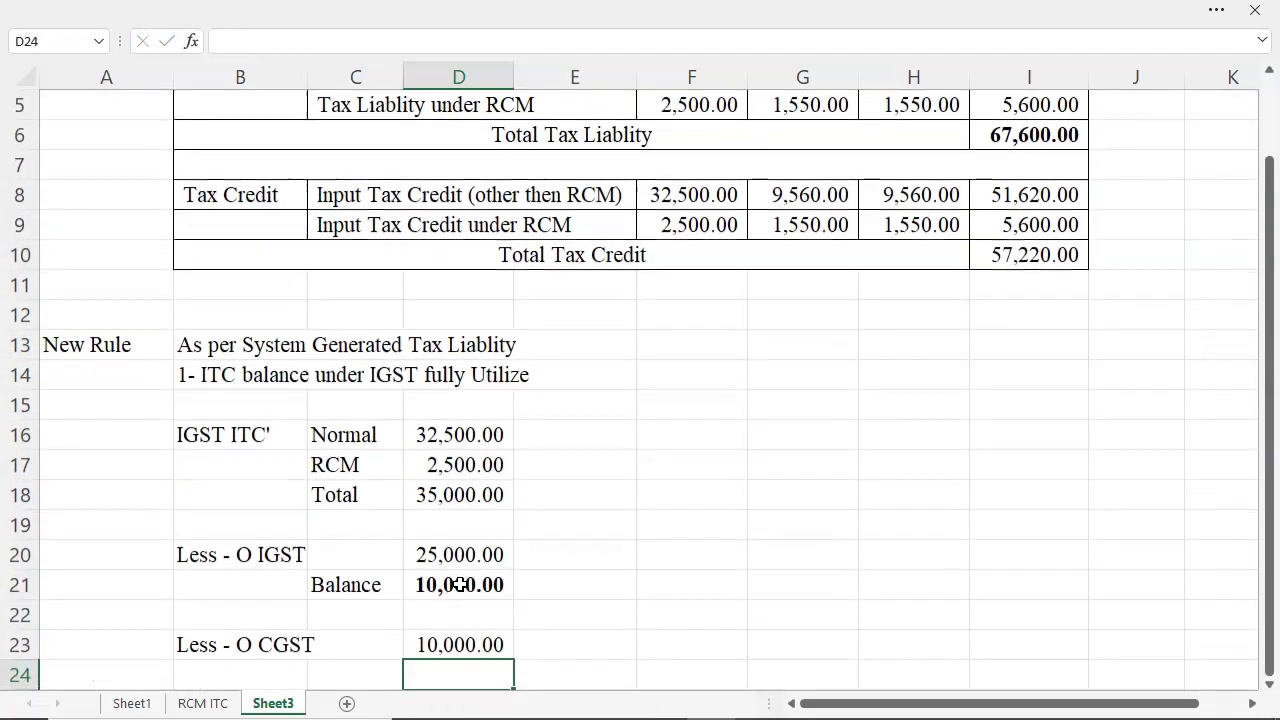
{"action": "key", "text": "Up"}
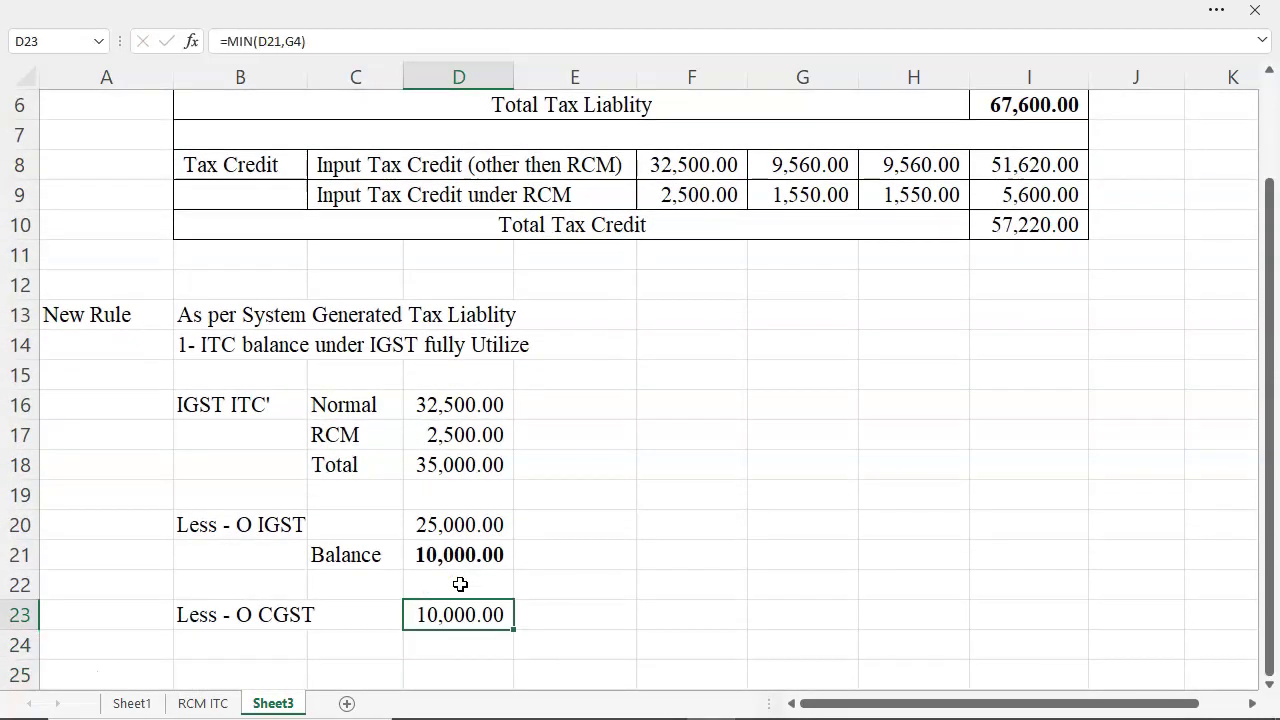
Step: Label cell C24 "Balance" and calculate the credit left after the CGST set-off in D24 with =D21-D23
{"action": "key", "text": "Down"}
{"action": "key", "text": "Left"}
{"action": "type", "text": "Balance"}
{"action": "key", "text": "Return"}
{"action": "key", "text": "Up"}
{"action": "key", "text": "Up"}
{"action": "key", "text": "Right"}
{"action": "key", "text": "Down"}
{"action": "type", "text": "="}
{"action": "key", "text": "Up"}
{"action": "key", "text": "Up"}
{"action": "key", "text": "Up"}
{"action": "type", "text": "-"}
{"action": "key", "text": "Up"}
{"action": "key", "text": "Return"}
{"action": "key", "text": "Up"}
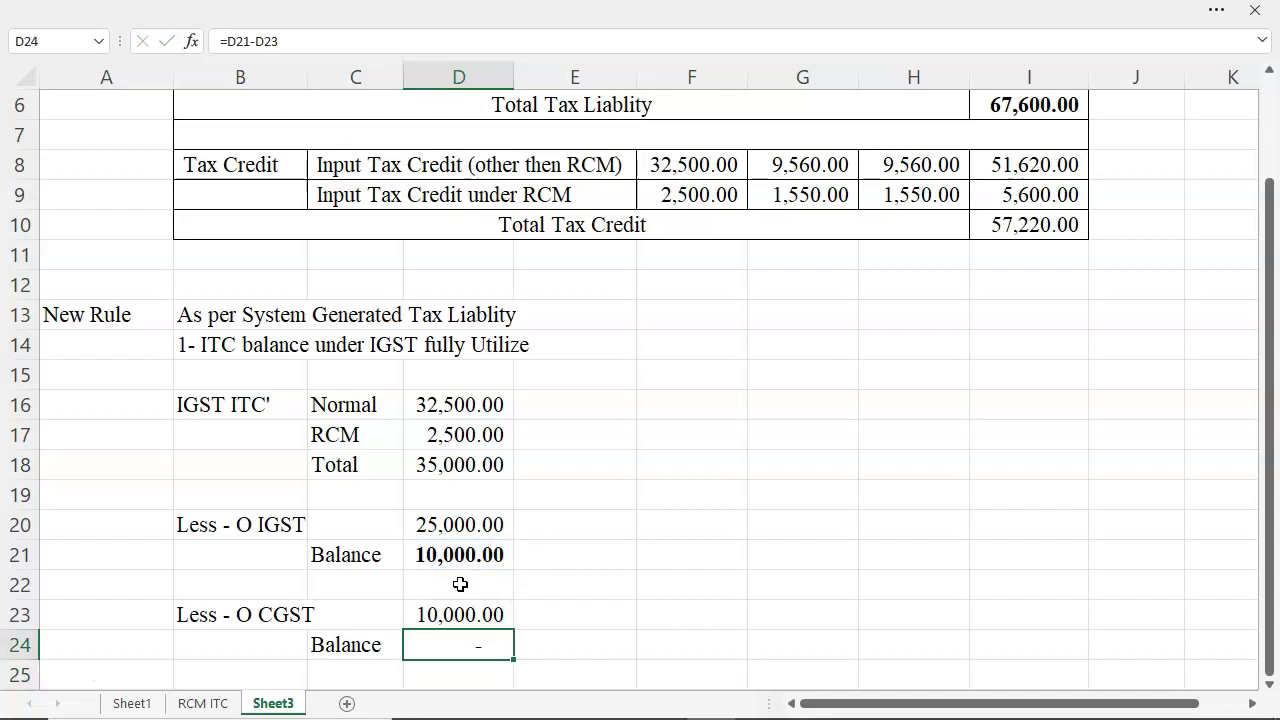
{"action": "left_click_drag", "start_coordinate": [160, 345], "coordinate": [538, 344]}
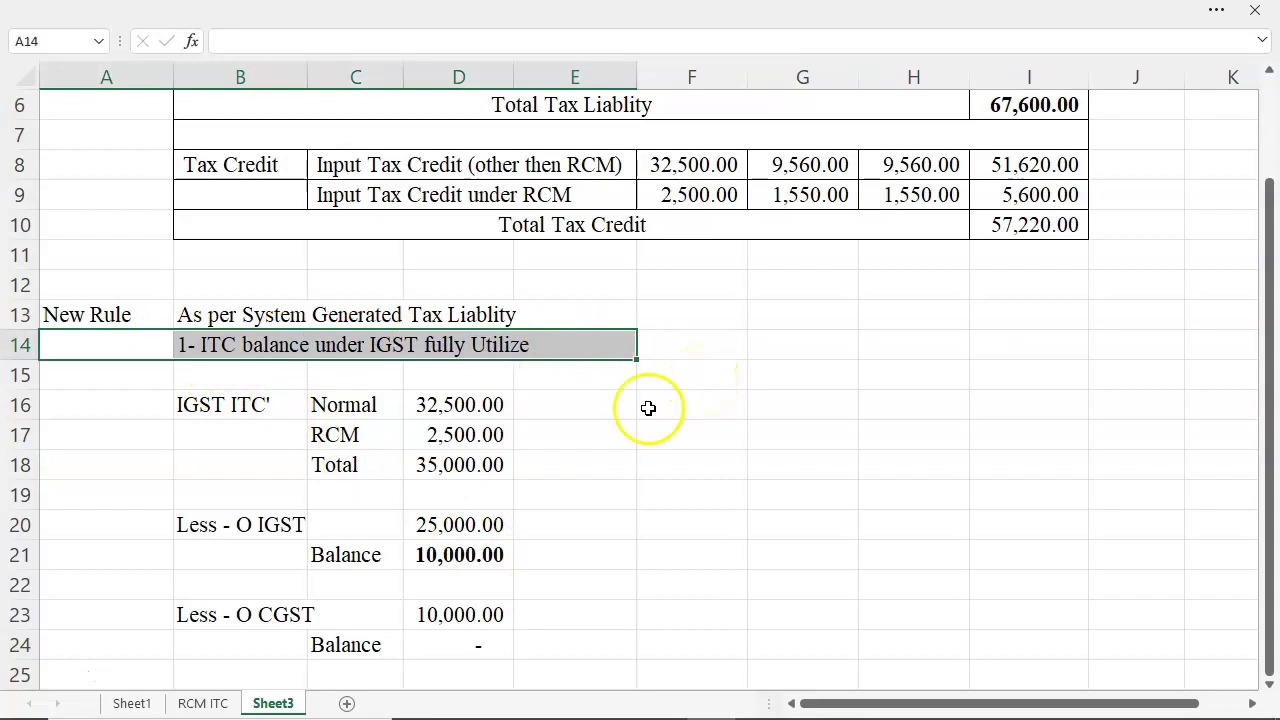
{"action": "left_click_drag", "start_coordinate": [166, 405], "coordinate": [440, 396]}
{"action": "left_click_drag", "start_coordinate": [355, 435], "coordinate": [486, 434]}
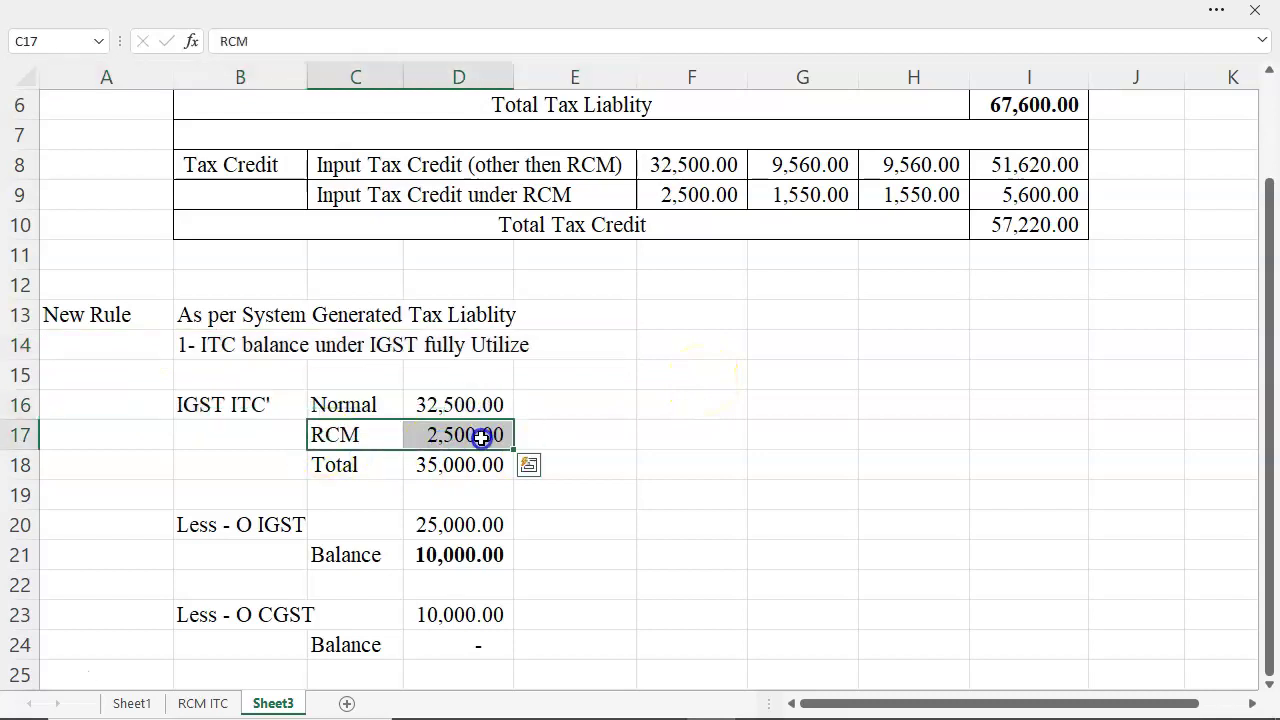
Step: Start the second rule with "2-" in cell F14 and enter the row label "Output" in G13
{"action": "left_click", "coordinate": [681, 355]}
{"action": "type", "text": "2-"}
{"action": "key", "text": "Return"}
{"action": "key", "text": "Up"}
{"action": "key", "text": "Right"}
{"action": "key", "text": "Up"}
{"action": "type", "text": "Output"}
{"action": "key", "text": "Return"}
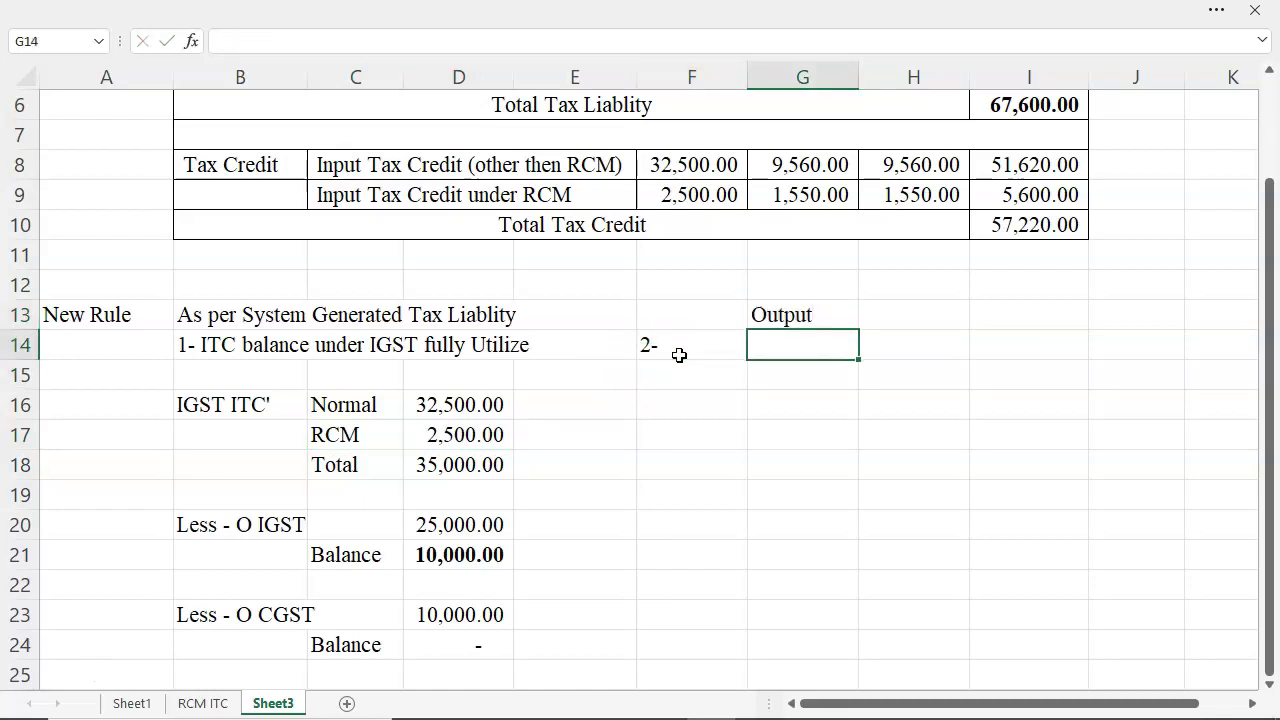
Step: Enter the column headings "CGST" in cell H12 and "SGST" in cell I12
{"action": "key", "text": "Up"}
{"action": "key", "text": "Up"}
{"action": "key", "text": "Right"}
{"action": "type", "text": "CGST"}
{"action": "key", "text": "Right"}
{"action": "type", "text": "SGST"}
{"action": "key", "text": "Return"}
Step: Enter the row label "Input" in cell G15, two rows below "Output"
{"action": "key", "text": "Left"}
{"action": "key", "text": "Left"}
{"action": "key", "text": "Down"}
{"action": "key", "text": "Down"}
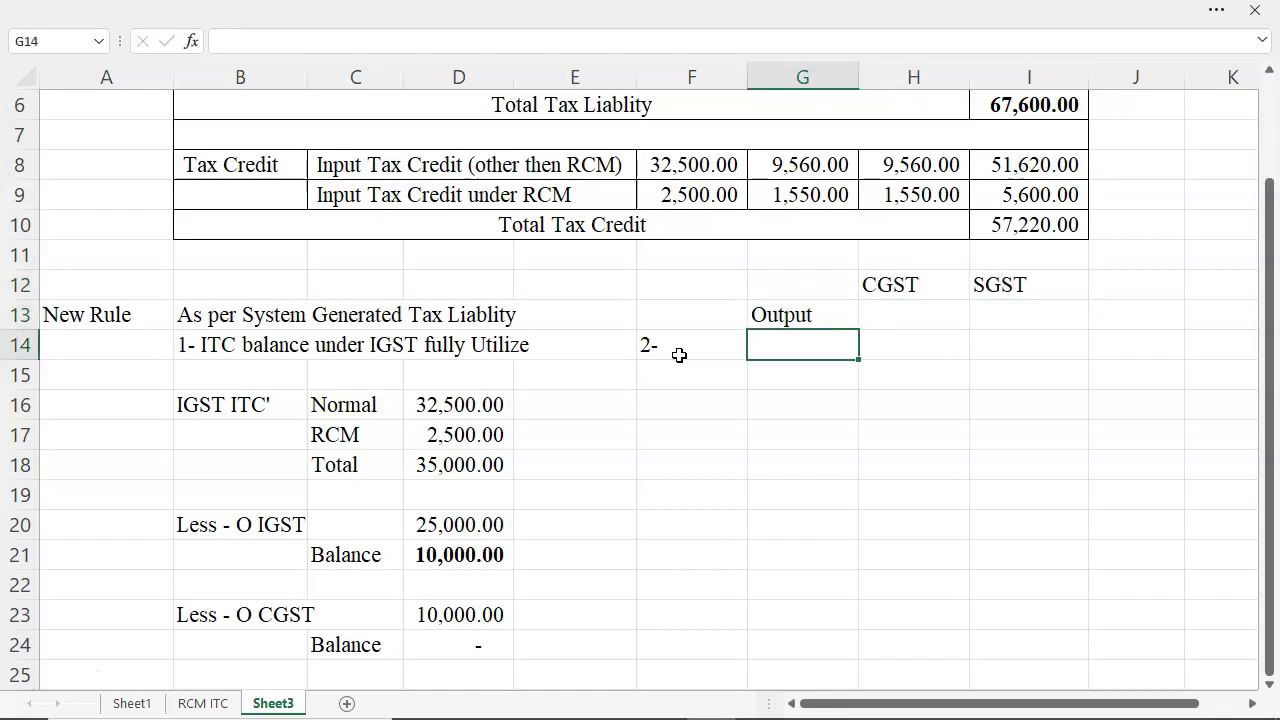
{"action": "type", "text": "Input"}
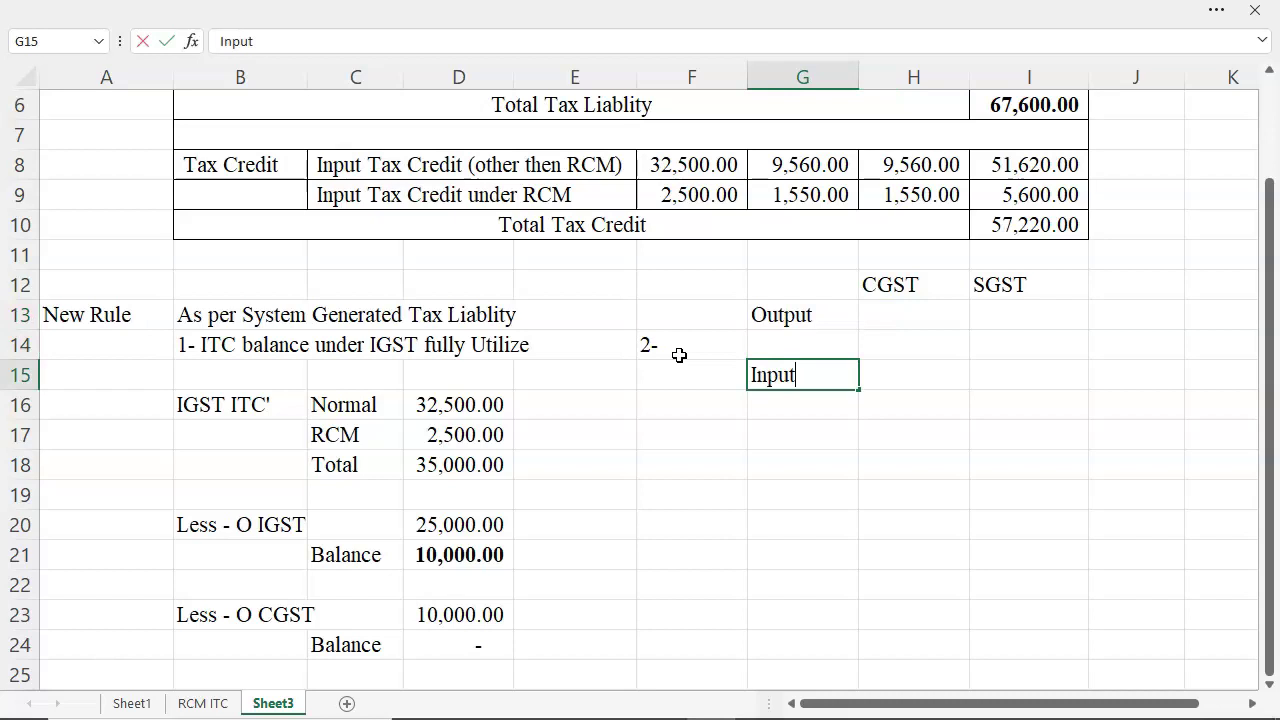
{"action": "key", "text": "Right"}
Step: Calculate the remaining CGST output liability in cell H13 with =G4-D23
{"action": "key", "text": "Right"}
{"action": "key", "text": "Up"}
{"action": "key", "text": "Left"}
{"action": "key", "text": "Up"}
{"action": "type", "text": "="}
{"action": "key", "text": "Up"}
{"action": "key", "text": "Up"}
{"action": "key", "text": "Up"}
{"action": "key", "text": "Up"}
{"action": "key", "text": "Up"}
{"action": "key", "text": "Up"}
{"action": "key", "text": "Up"}
{"action": "key", "text": "Up"}
{"action": "key", "text": "Up"}
{"action": "key", "text": "Up"}
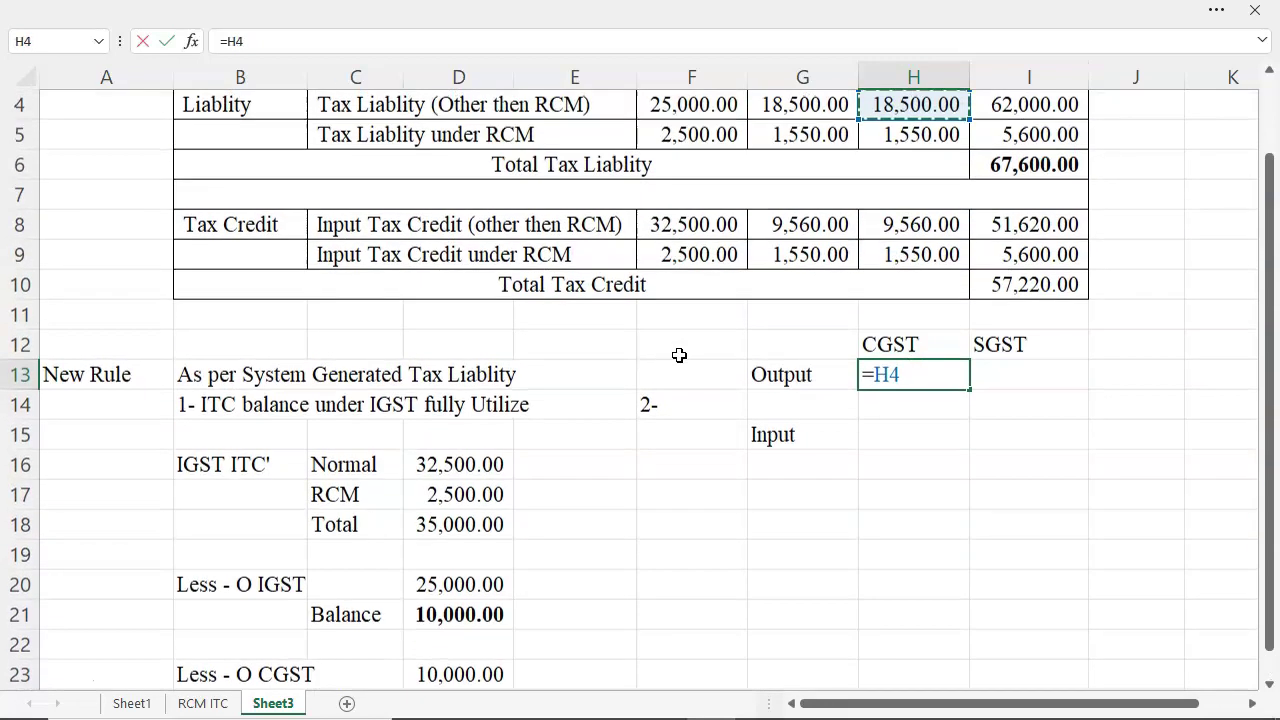
{"action": "key", "text": "Down"}
{"action": "key", "text": "Left"}
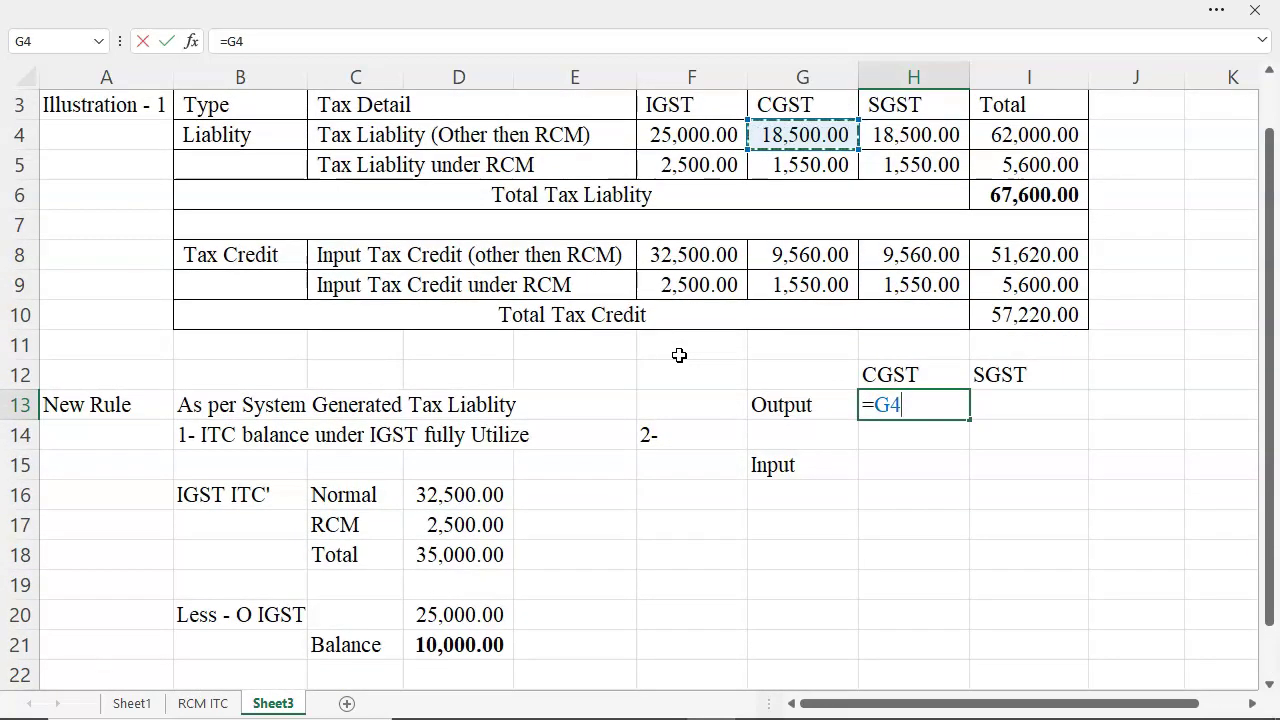
{"action": "type", "text": "-"}
{"action": "key", "text": "Left"}
{"action": "key", "text": "Left"}
{"action": "key", "text": "Left"}
{"action": "key", "text": "Down"}
{"action": "key", "text": "Down"}
{"action": "key", "text": "Down"}
{"action": "key", "text": "Down"}
{"action": "key", "text": "Down"}
{"action": "key", "text": "Down"}
{"action": "key", "text": "Down"}
{"action": "key", "text": "Down"}
{"action": "key", "text": "Down"}
{"action": "key", "text": "Down"}
{"action": "key", "text": "Down"}
{"action": "key", "text": "Down"}
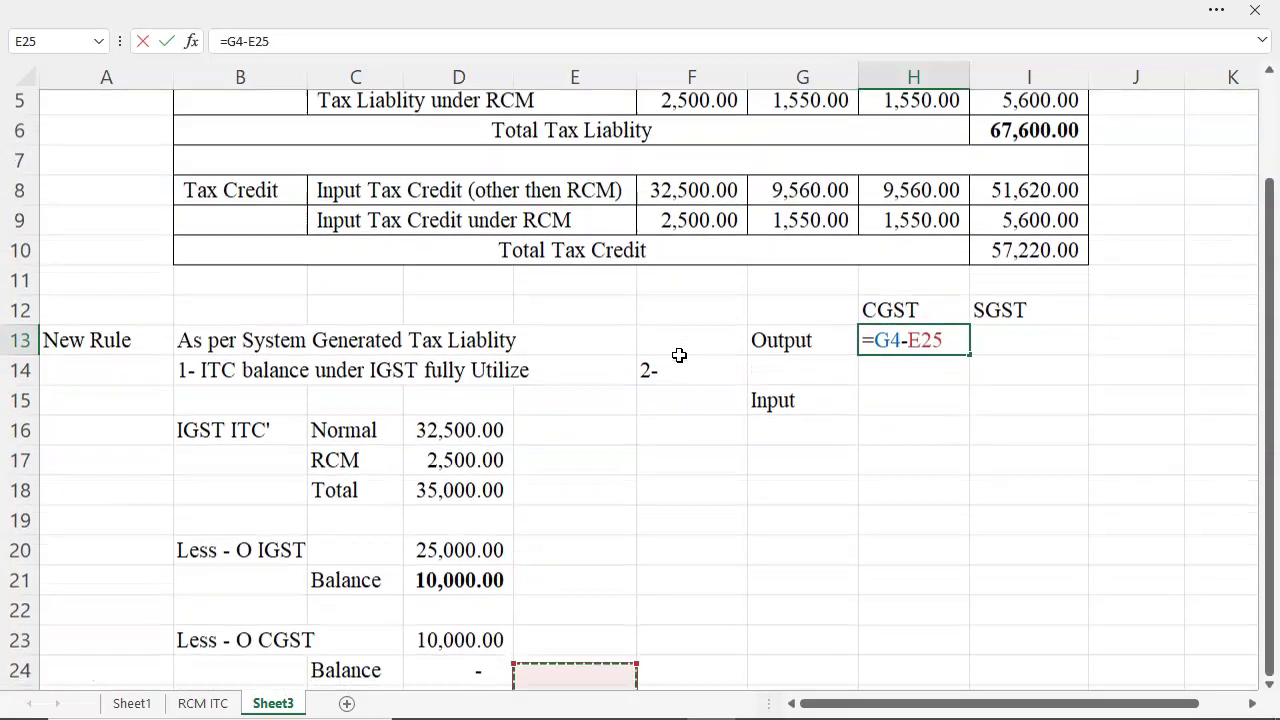
{"action": "key", "text": "Left"}
{"action": "key", "text": "Up"}
{"action": "key", "text": "Up"}
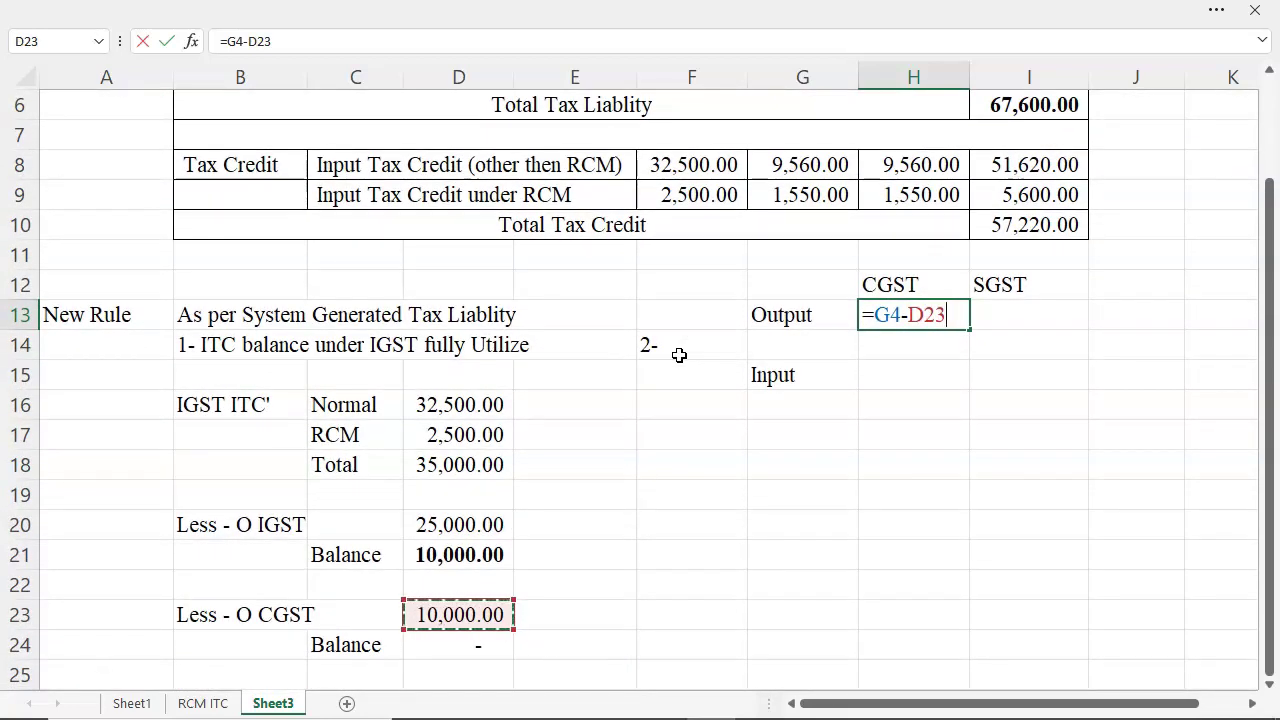
{"action": "key", "text": "Return"}
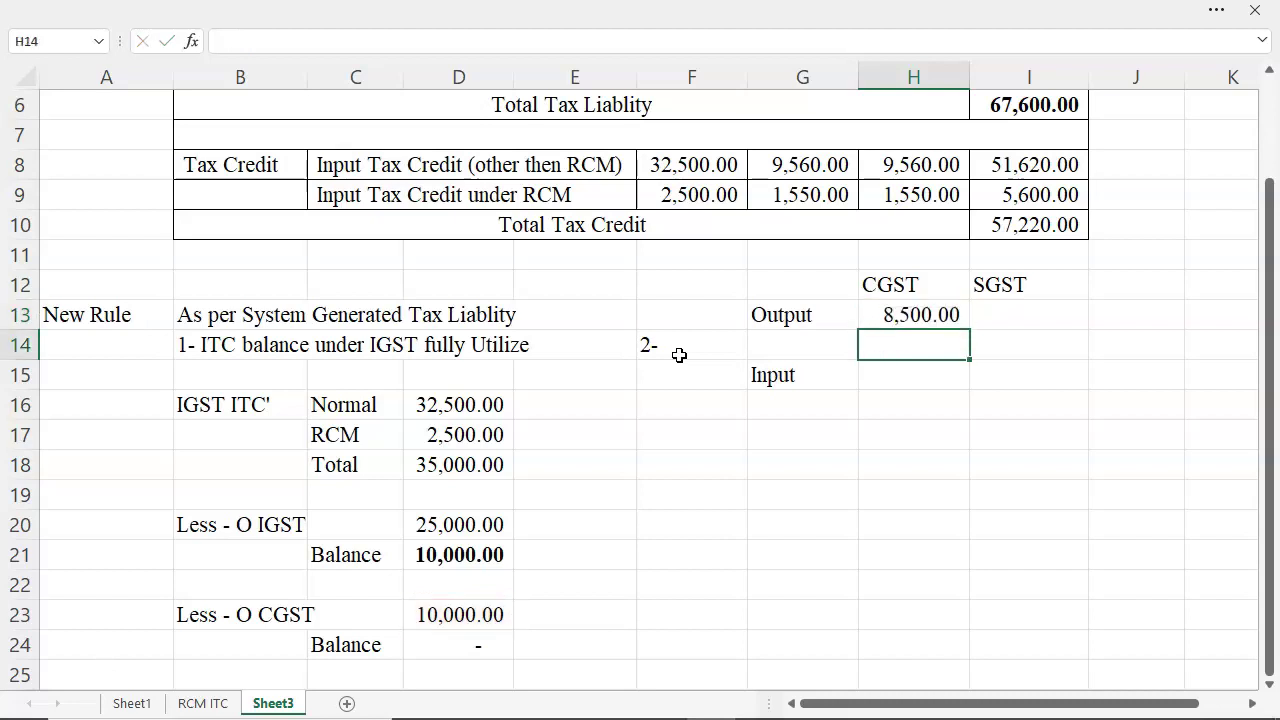
{"action": "key", "text": "Up"}
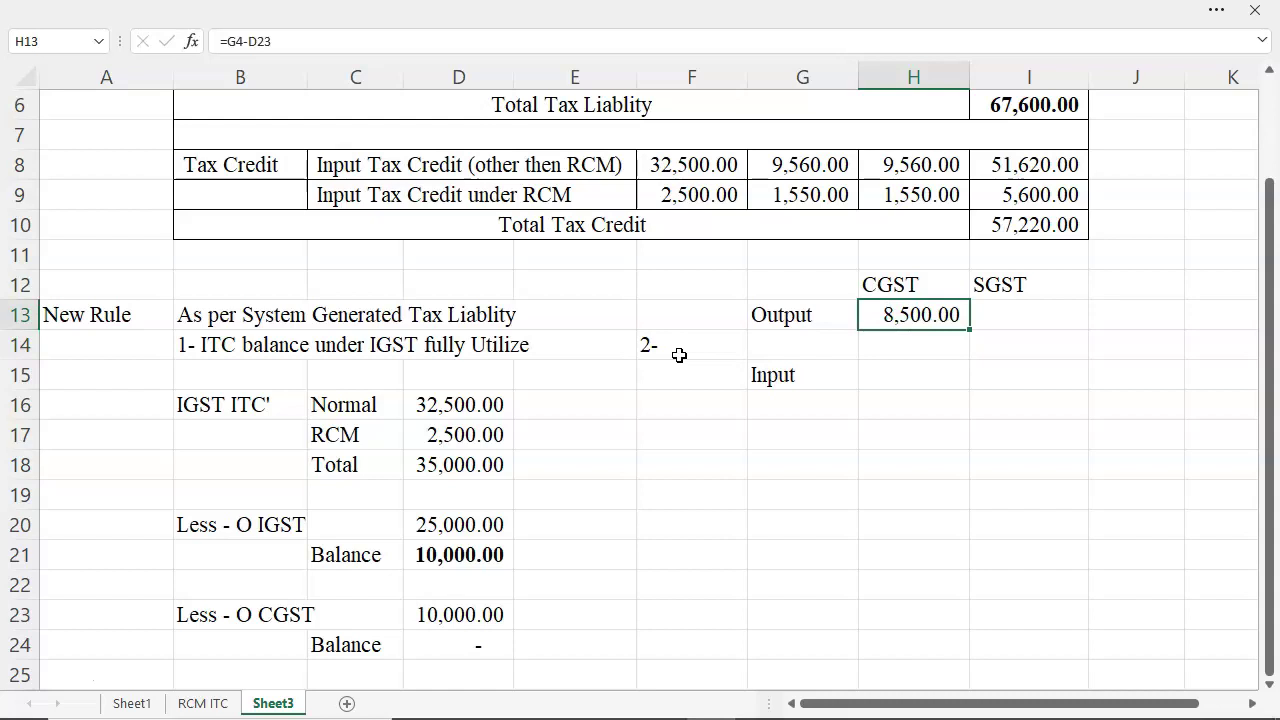
Step: Bring the SGST output liability into cell I13 with =H4
{"action": "key", "text": "Right"}
{"action": "type", "text": "="}
{"action": "key", "text": "Up"}
{"action": "key", "text": "Up"}
{"action": "key", "text": "Up"}
{"action": "key", "text": "Up"}
{"action": "key", "text": "Up"}
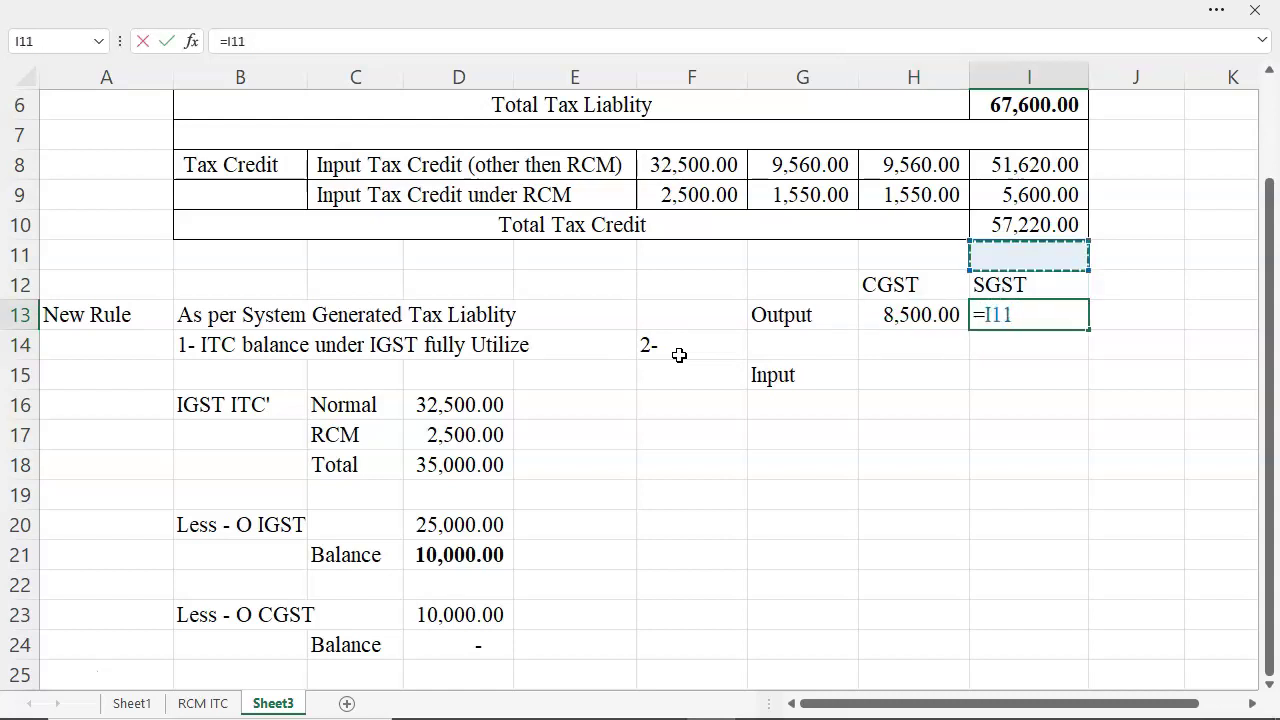
{"action": "key", "text": "Up"}
{"action": "key", "text": "Up"}
{"action": "key", "text": "Up"}
{"action": "key", "text": "Up"}
{"action": "key", "text": "Up"}
{"action": "key", "text": "Left"}
{"action": "key", "text": "Down"}
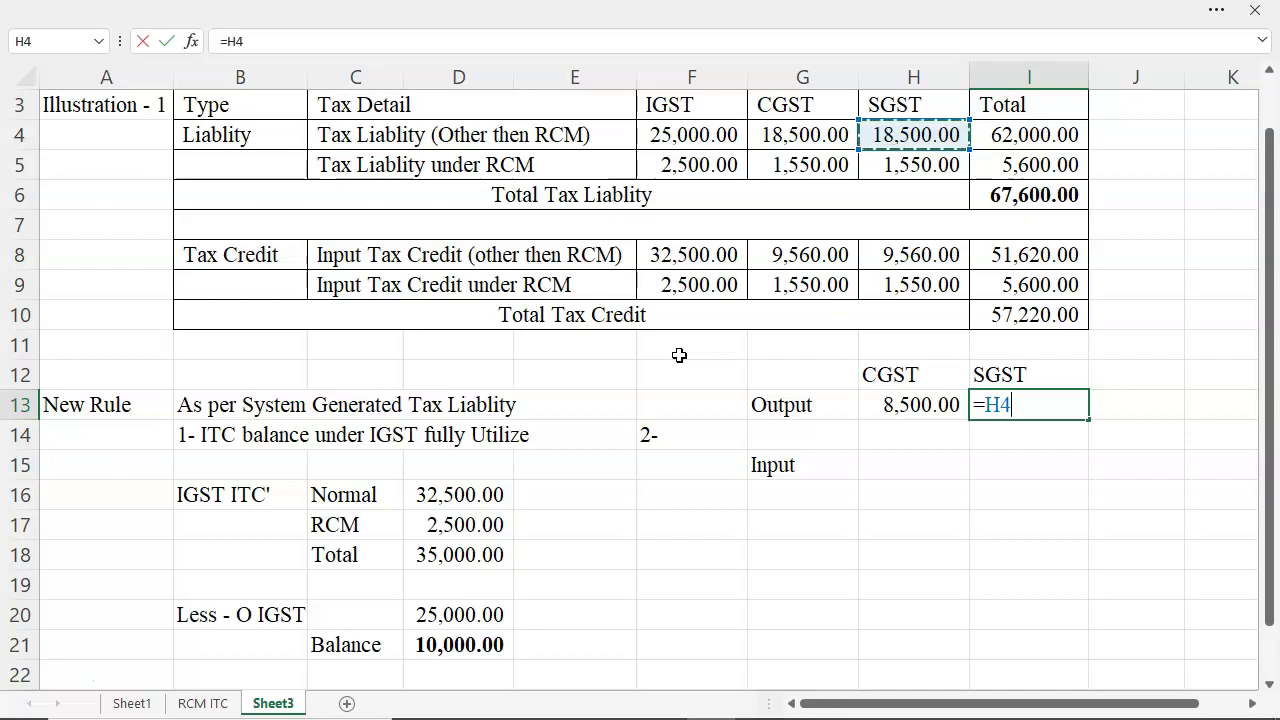
{"action": "key", "text": "Return"}
Step: Total the CGST input credit, including RCM, in cell H15 with =G8+G9
{"action": "key", "text": "Down"}
{"action": "key", "text": "Left"}
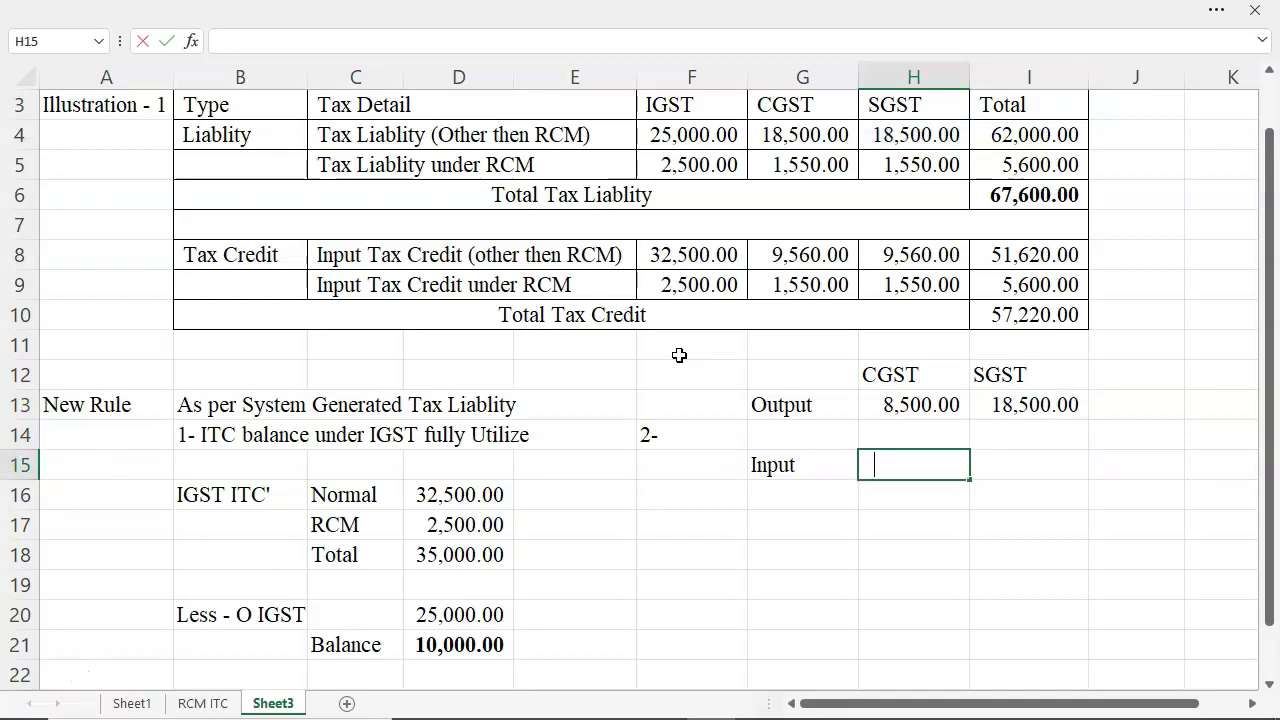
{"action": "type", "text": "="}
{"action": "key", "text": "Up"}
{"action": "key", "text": "Up"}
{"action": "key", "text": "Up"}
{"action": "key", "text": "Up"}
{"action": "key", "text": "Up"}
{"action": "key", "text": "Up"}
{"action": "key", "text": "Up"}
{"action": "key", "text": "Left"}
{"action": "type", "text": "+"}
{"action": "key", "text": "Up"}
{"action": "key", "text": "Up"}
{"action": "key", "text": "Up"}
{"action": "key", "text": "Up"}
{"action": "key", "text": "Up"}
{"action": "key", "text": "Up"}
{"action": "key", "text": "Left"}
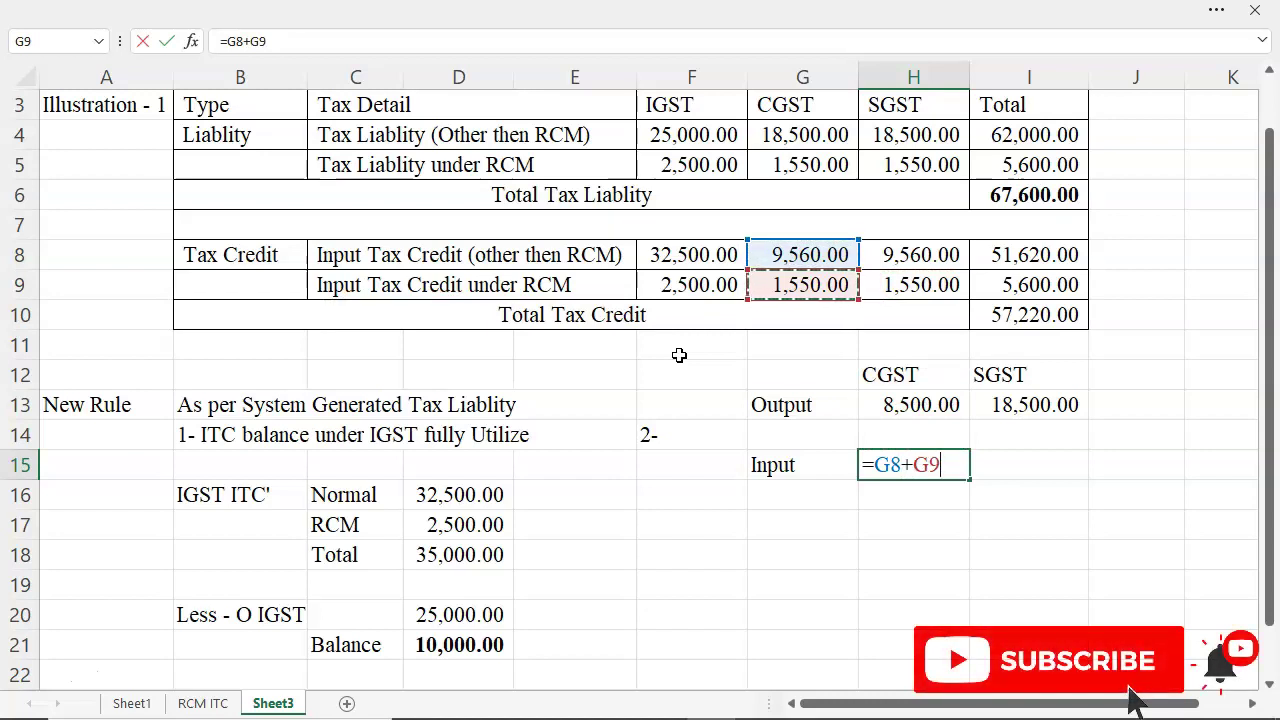
{"action": "key", "text": "Return"}
Step: Total the SGST input credit, including RCM, in cell I15 with =H8+H9
{"action": "key", "text": "Up"}
{"action": "key", "text": "Right"}
{"action": "type", "text": "="}
{"action": "key", "text": "Up"}
{"action": "key", "text": "Up"}
{"action": "key", "text": "Up"}
{"action": "key", "text": "Up"}
{"action": "key", "text": "Up"}
{"action": "key", "text": "Up"}
{"action": "key", "text": "Up"}
{"action": "key", "text": "Left"}
{"action": "type", "text": "+"}
{"action": "key", "text": "Up"}
{"action": "key", "text": "Up"}
{"action": "key", "text": "Up"}
{"action": "key", "text": "Up"}
{"action": "key", "text": "Up"}
{"action": "key", "text": "Up"}
{"action": "key", "text": "Left"}
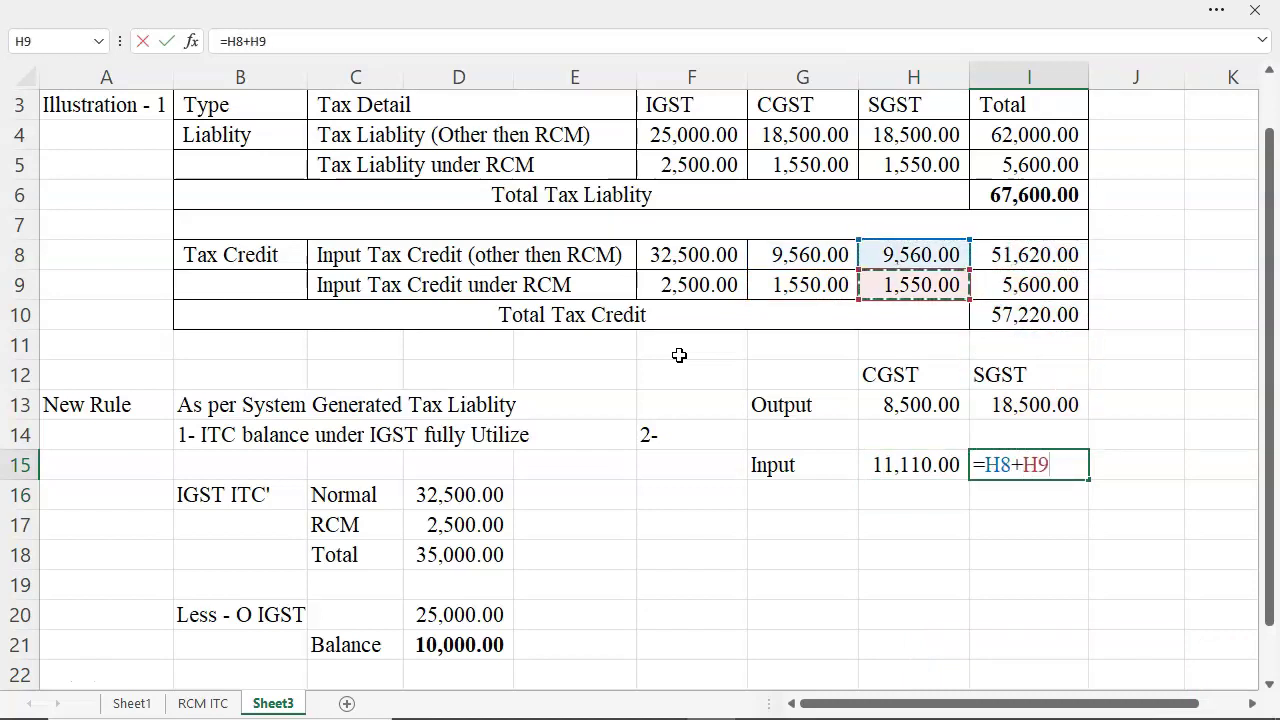
{"action": "key", "text": "Return"}
Step: Enter the row label "Payable" in cell G17, two rows below "Input"
{"action": "key", "text": "Left"}
{"action": "key", "text": "Left"}
{"action": "key", "text": "Down"}
{"action": "type", "text": "Payable"}
{"action": "key", "text": "Return"}
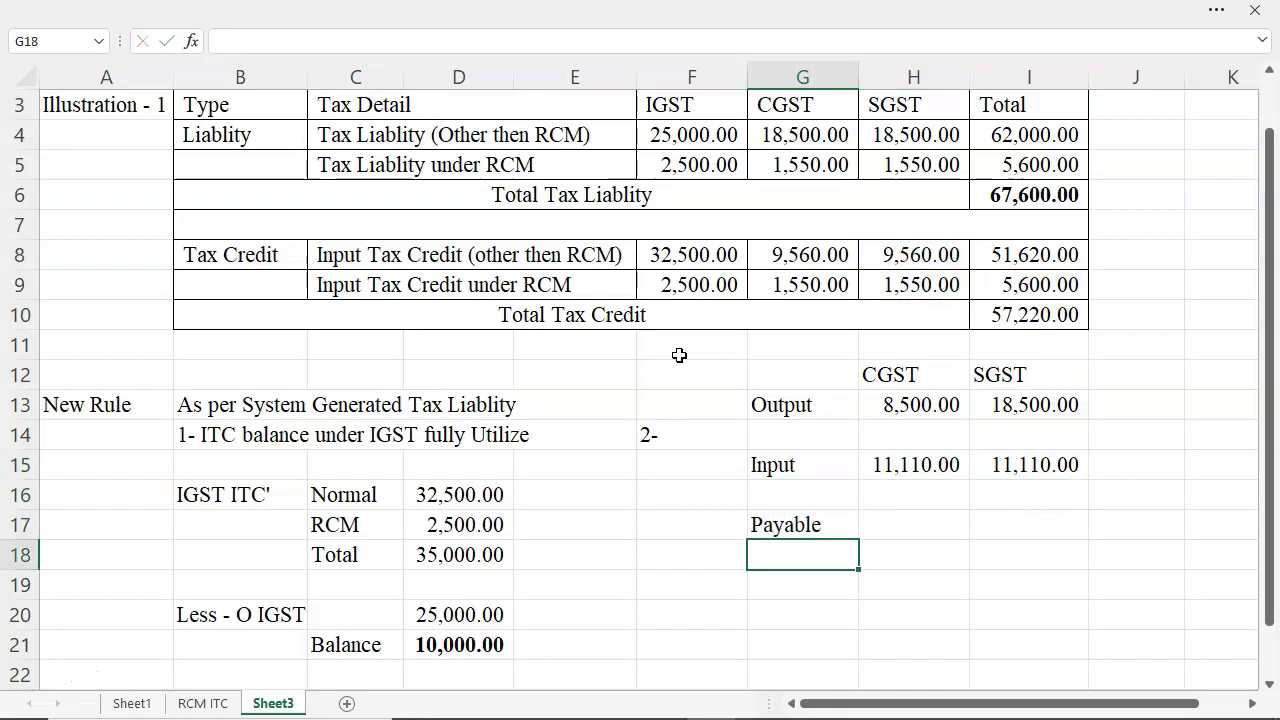
Step: Calculate the payable CGST in cell H17 with =H13-H15
{"action": "key", "text": "Up"}
{"action": "key", "text": "Right"}
{"action": "type", "text": "="}
{"action": "key", "text": "Up"}
{"action": "key", "text": "Up"}
{"action": "key", "text": "Up"}
{"action": "key", "text": "Up"}
{"action": "type", "text": "-"}
{"action": "key", "text": "Up"}
{"action": "key", "text": "Up"}
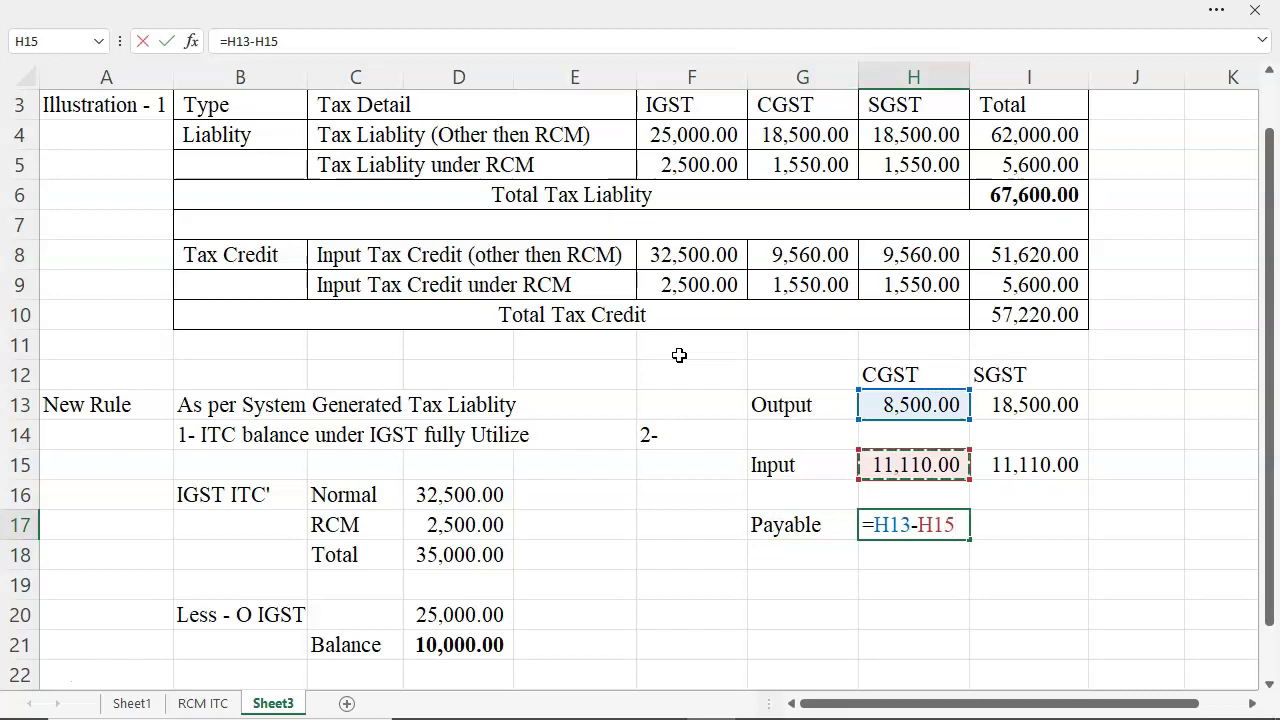
{"action": "key", "text": "ctrl+Return"}
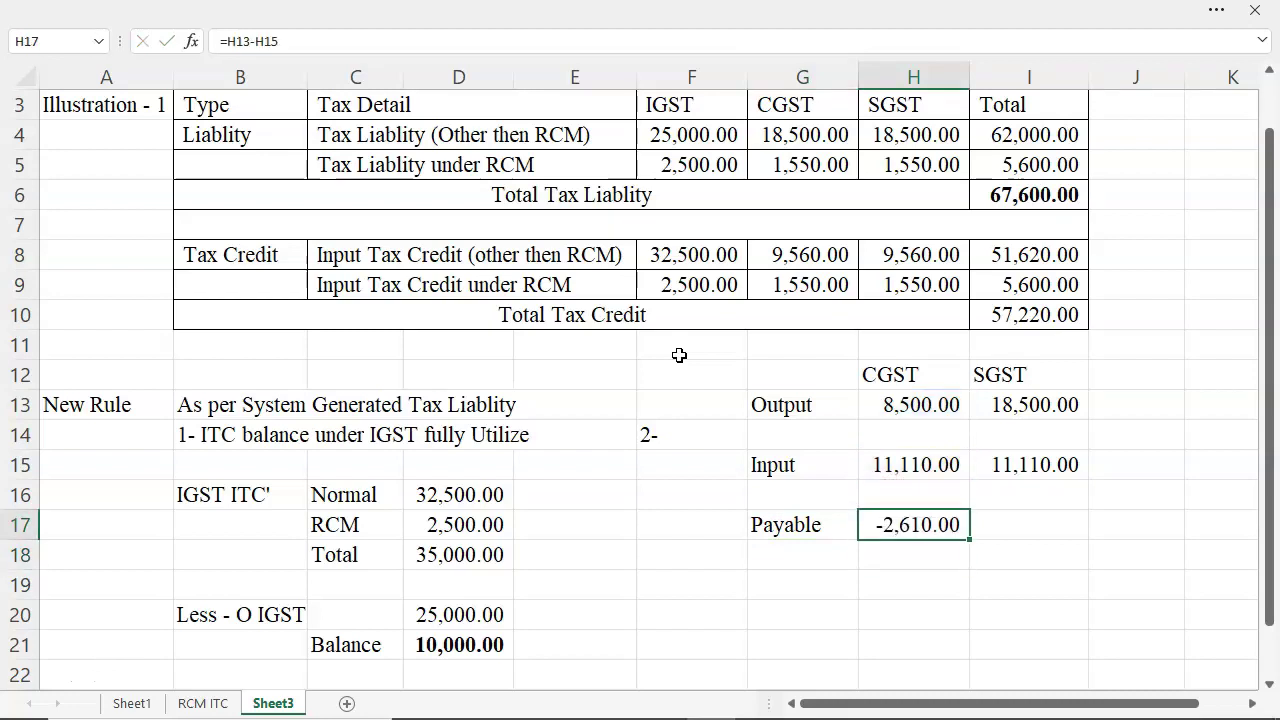
Step: Copy the CGST payable formula from H17 to the SGST column in I17
{"action": "key", "text": "ctrl+c"}
{"action": "key", "text": "Right"}
{"action": "key", "text": "ctrl+v"}
{"action": "key", "text": "Escape"}
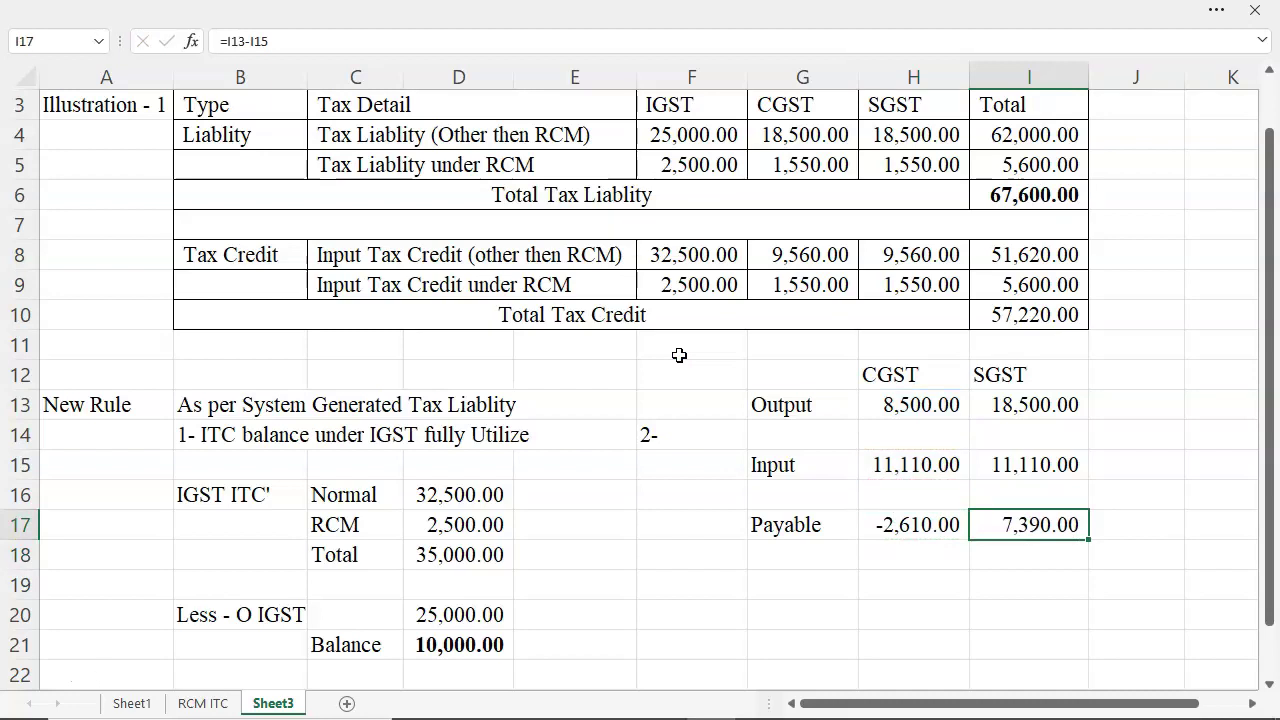
Step: Compare the output, input and payable figures in the CGST and SGST columns
{"action": "left_click", "coordinate": [916, 533]}
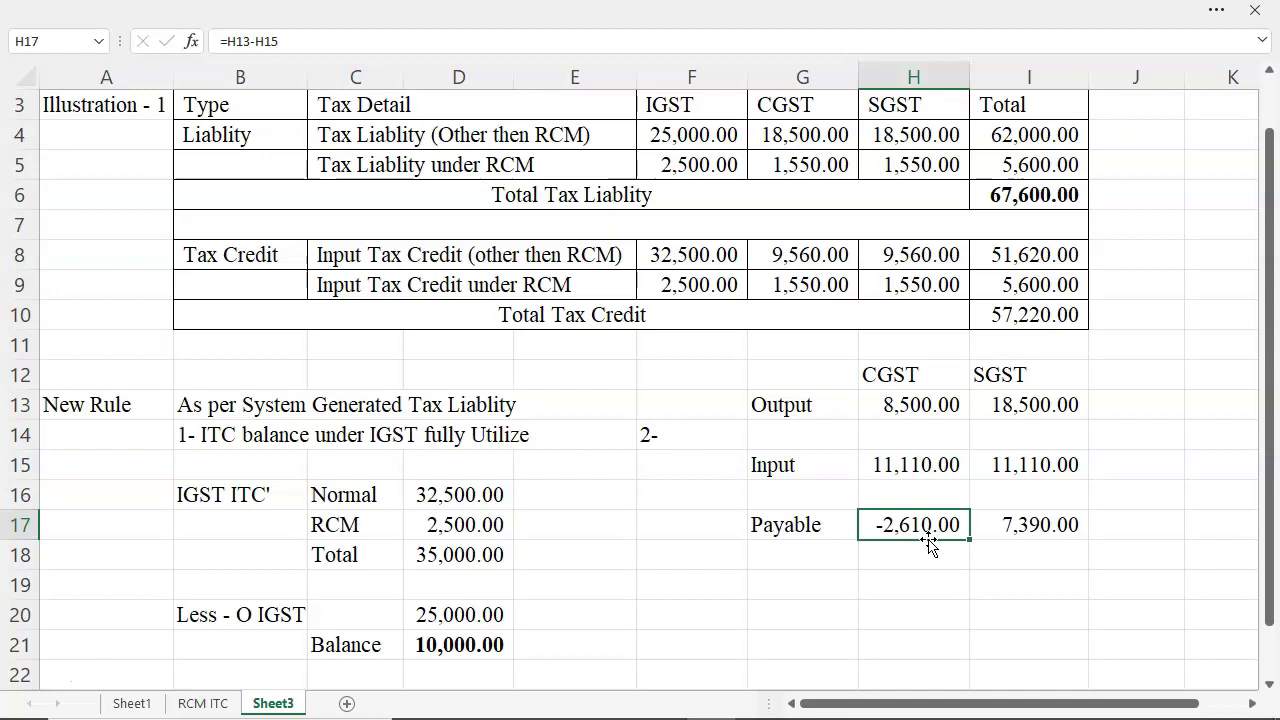
{"action": "left_click", "coordinate": [1026, 535]}
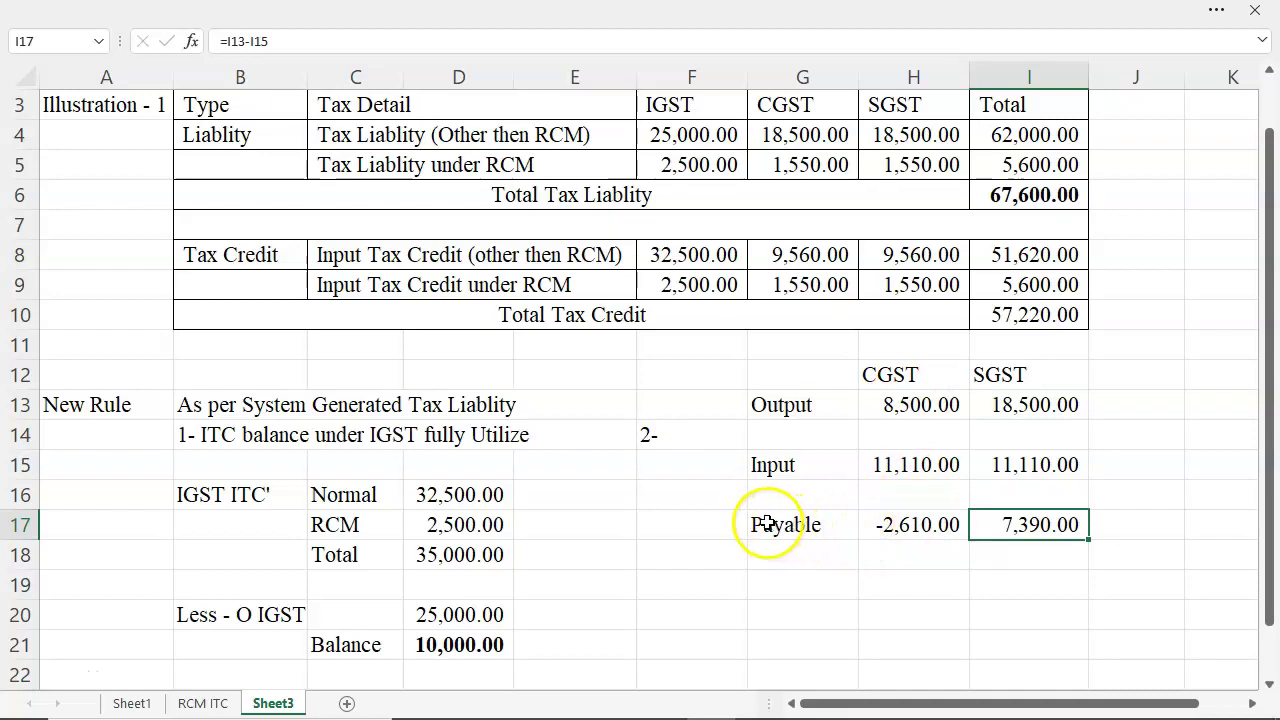
{"action": "left_click_drag", "start_coordinate": [766, 523], "coordinate": [862, 522]}
{"action": "left_click_drag", "start_coordinate": [880, 372], "coordinate": [919, 530]}
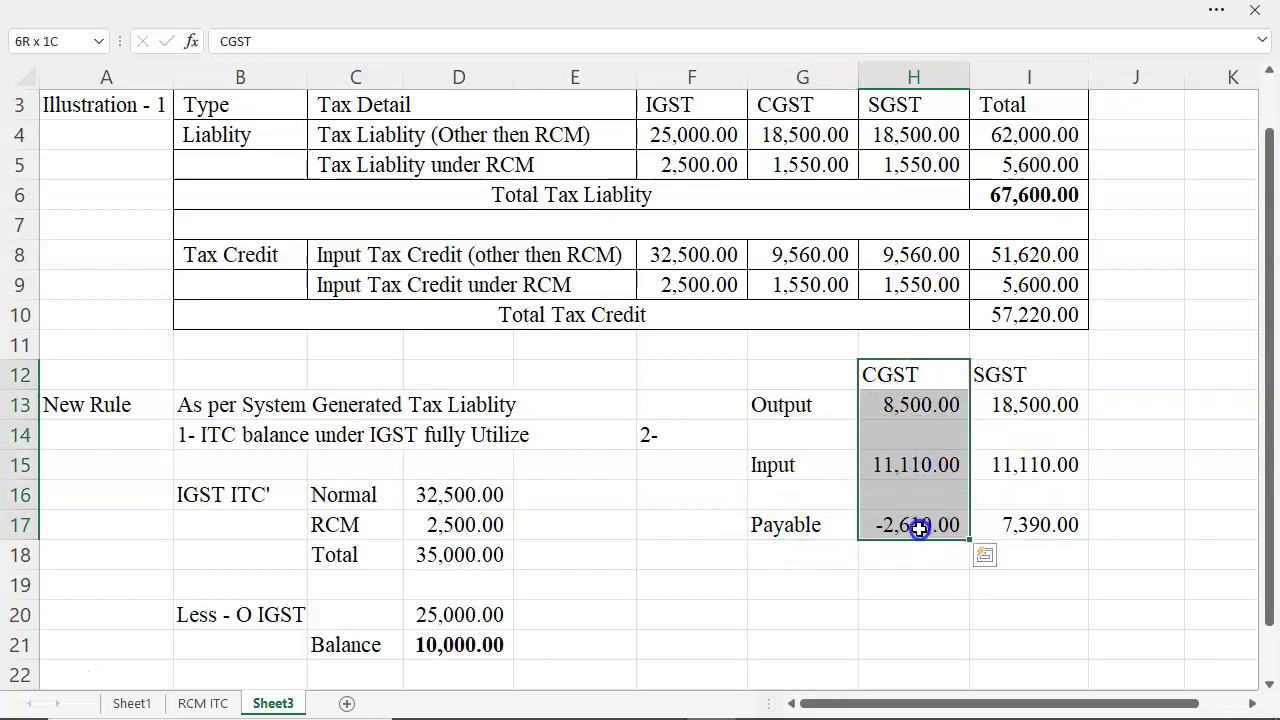
{"action": "left_click_drag", "start_coordinate": [1030, 374], "coordinate": [1043, 491]}
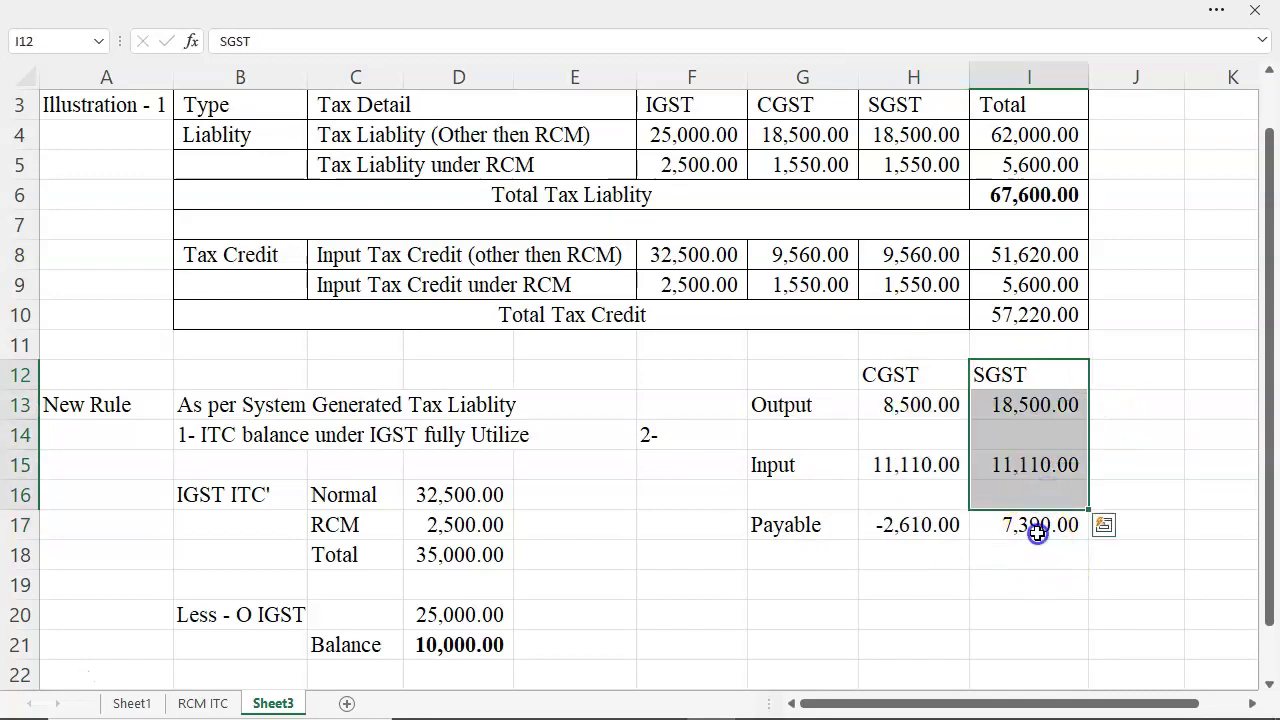
{"action": "left_click", "coordinate": [1037, 533]}
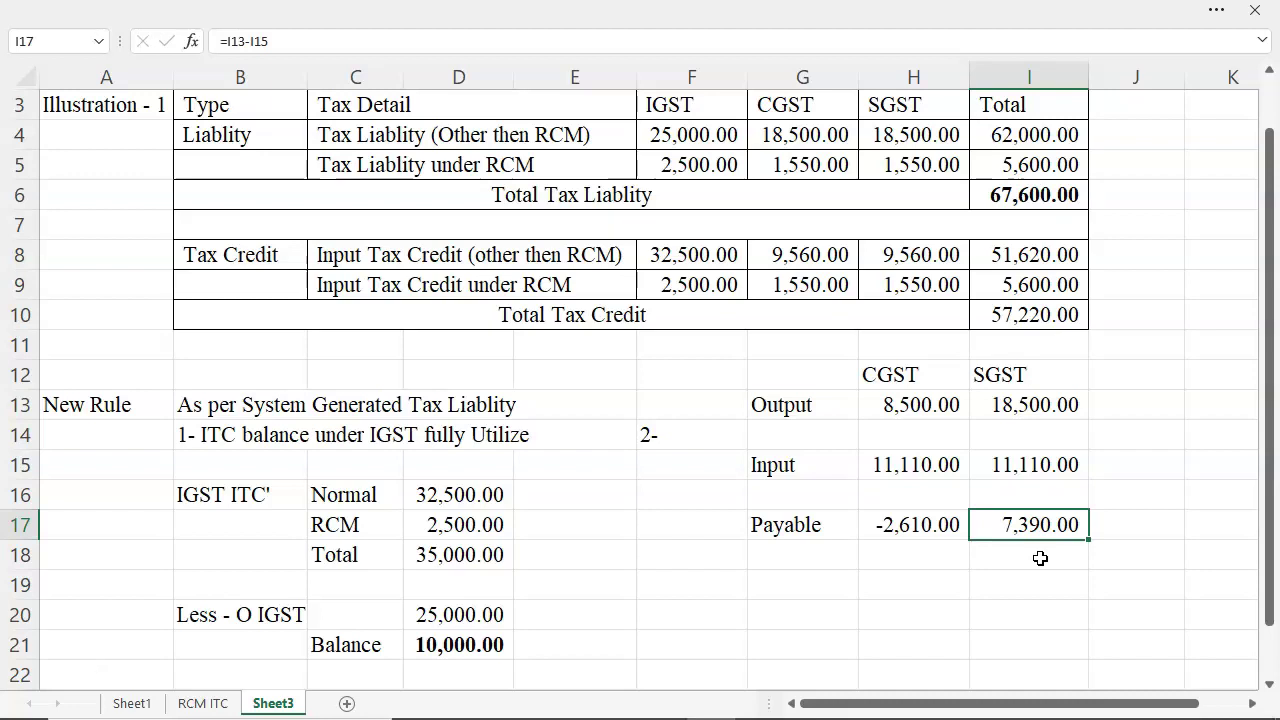
{"action": "left_click", "coordinate": [910, 527]}
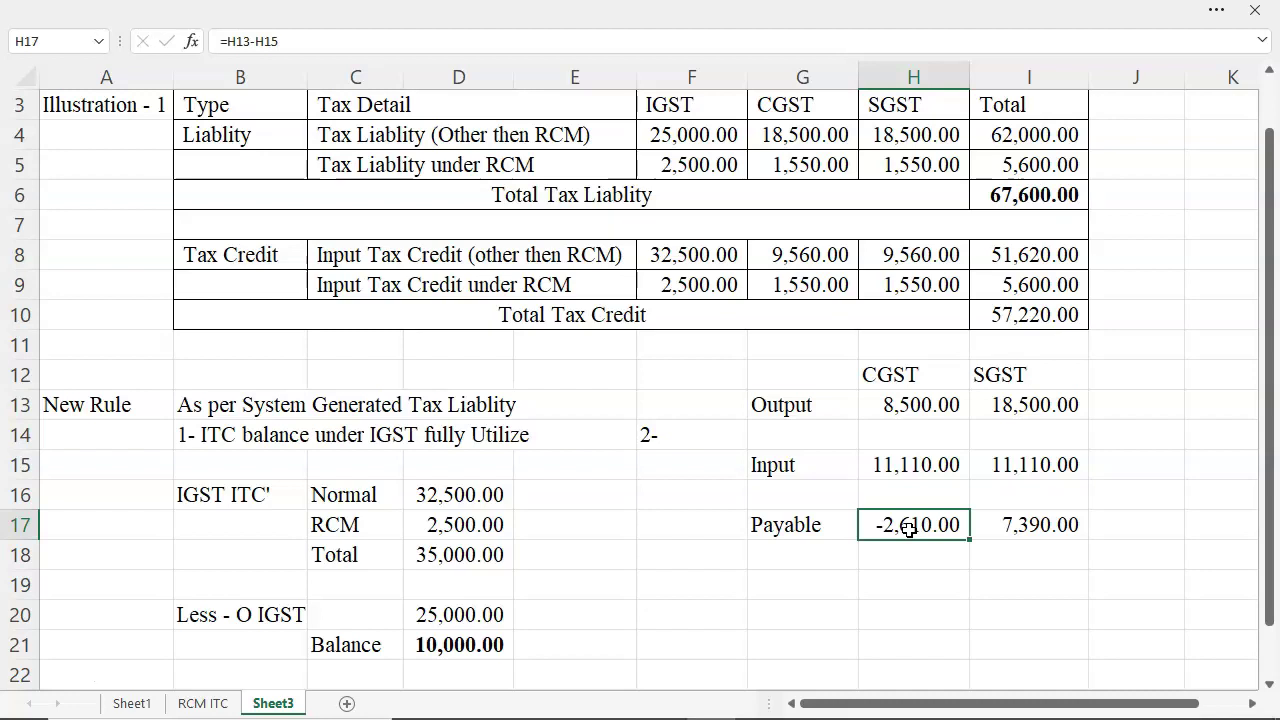
{"action": "left_click_drag", "start_coordinate": [1020, 378], "coordinate": [1040, 531]}
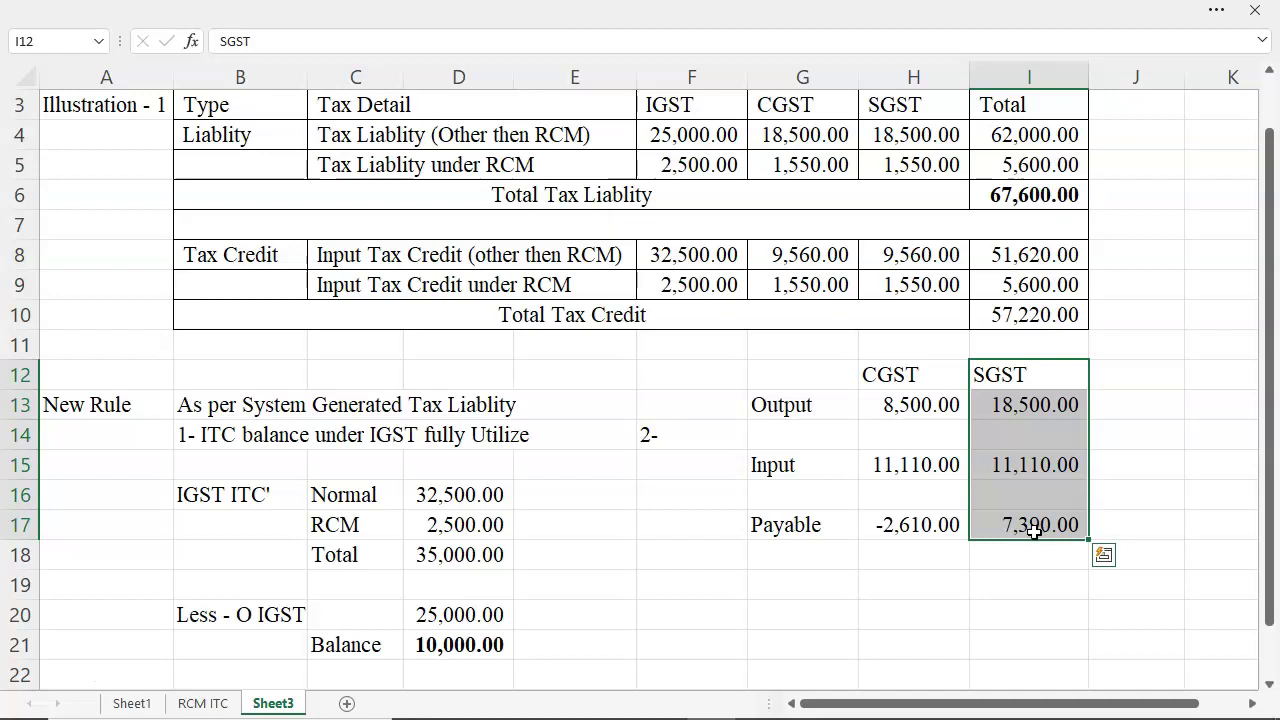
{"action": "left_click", "coordinate": [903, 557]}
{"action": "left_click_drag", "start_coordinate": [890, 378], "coordinate": [905, 521]}
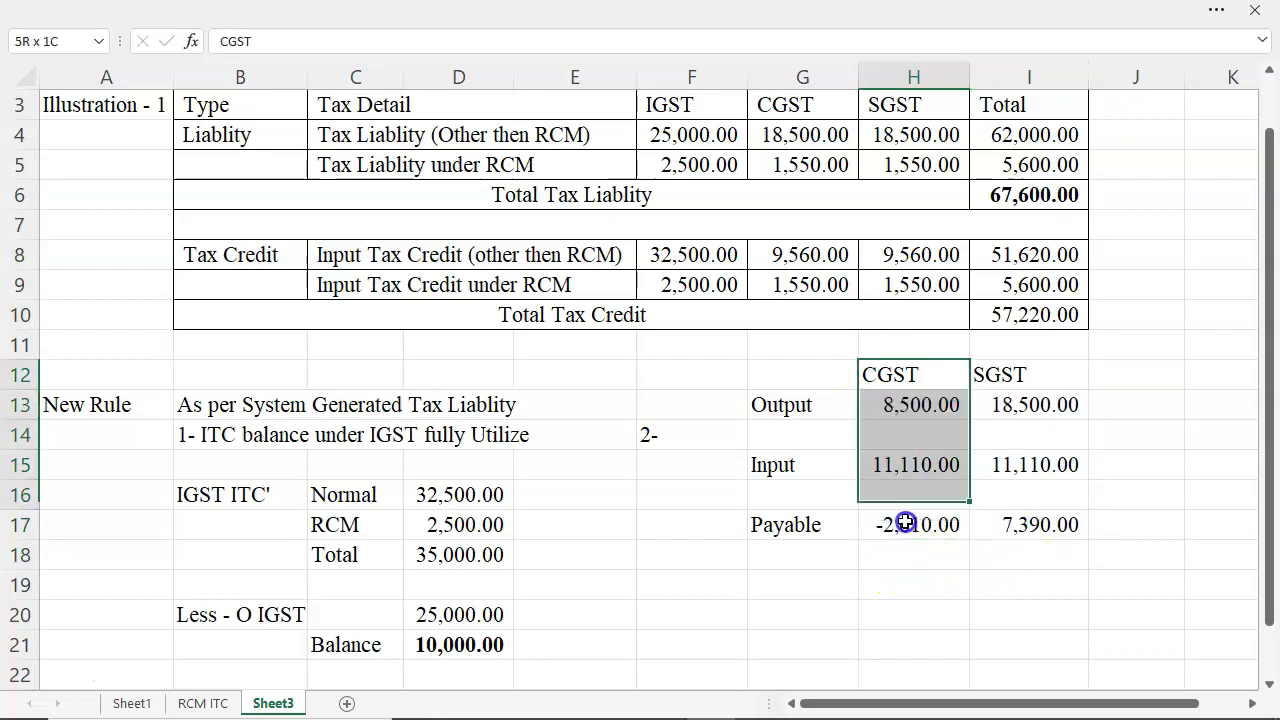
{"action": "left_click", "coordinate": [830, 552]}
{"action": "left_click_drag", "start_coordinate": [985, 372], "coordinate": [1043, 526]}
{"action": "left_click", "coordinate": [1043, 527]}
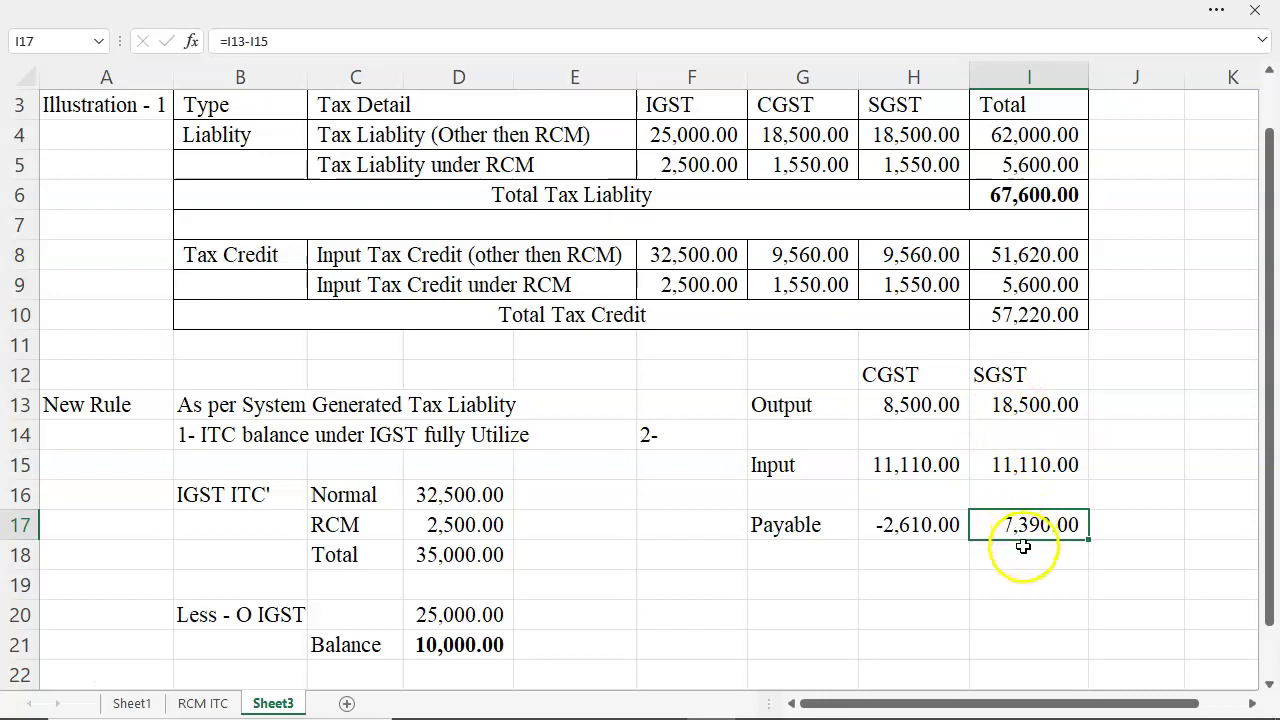
{"action": "left_click", "coordinate": [878, 525]}
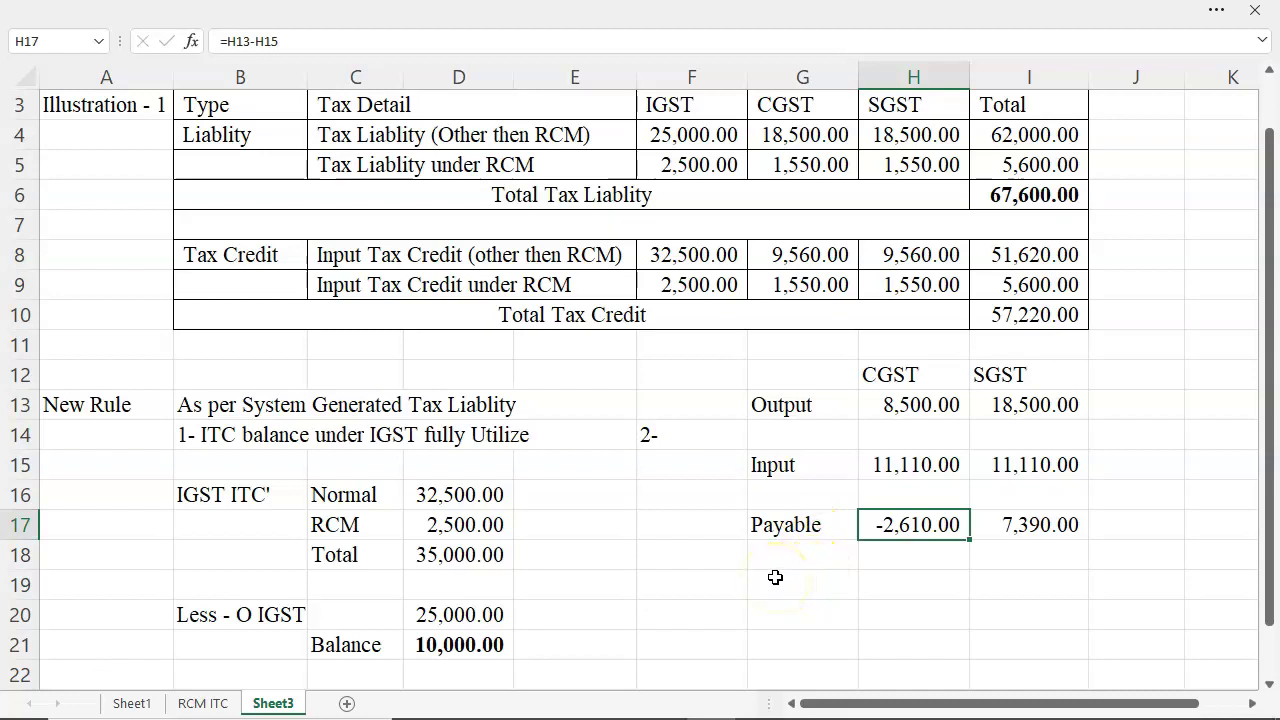
{"action": "scroll", "coordinate": [785, 651], "scroll_direction": "up", "scroll_amount": 1}
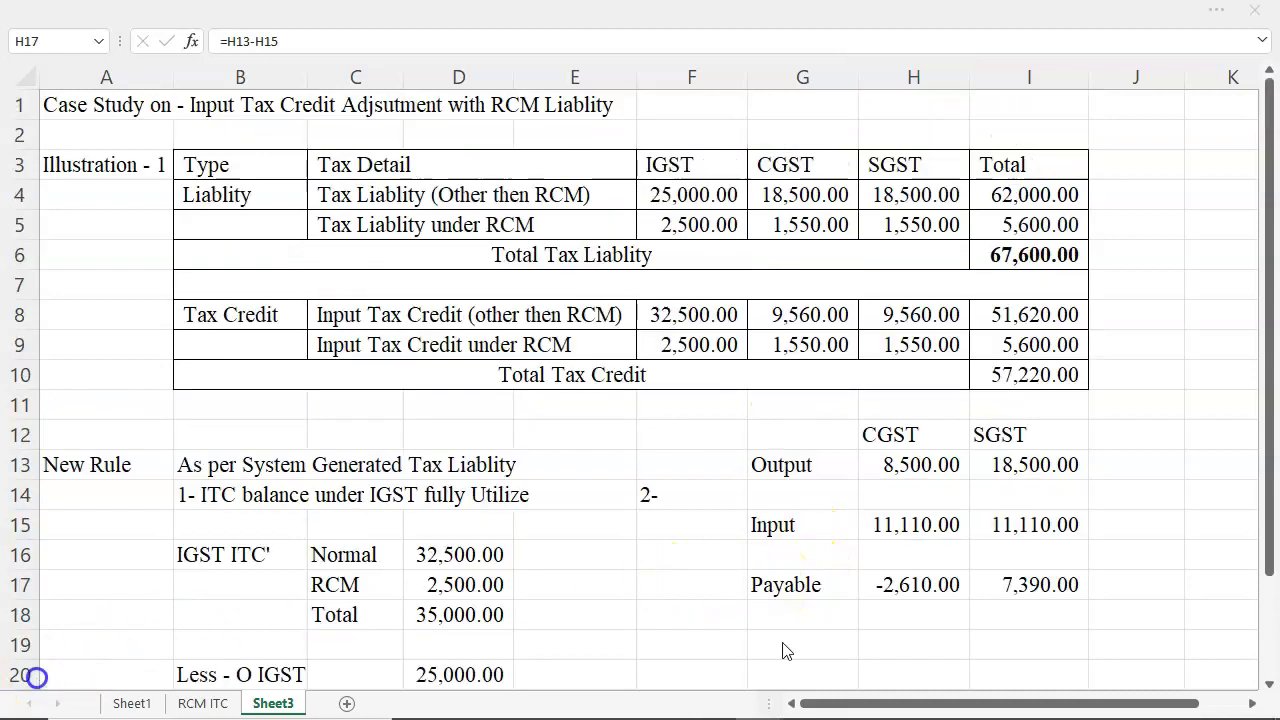
{"action": "key", "text": "F2"}
{"action": "key", "text": "Home"}
{"action": "type", "text": "="}
{"action": "left_click", "coordinate": [782, 640]}
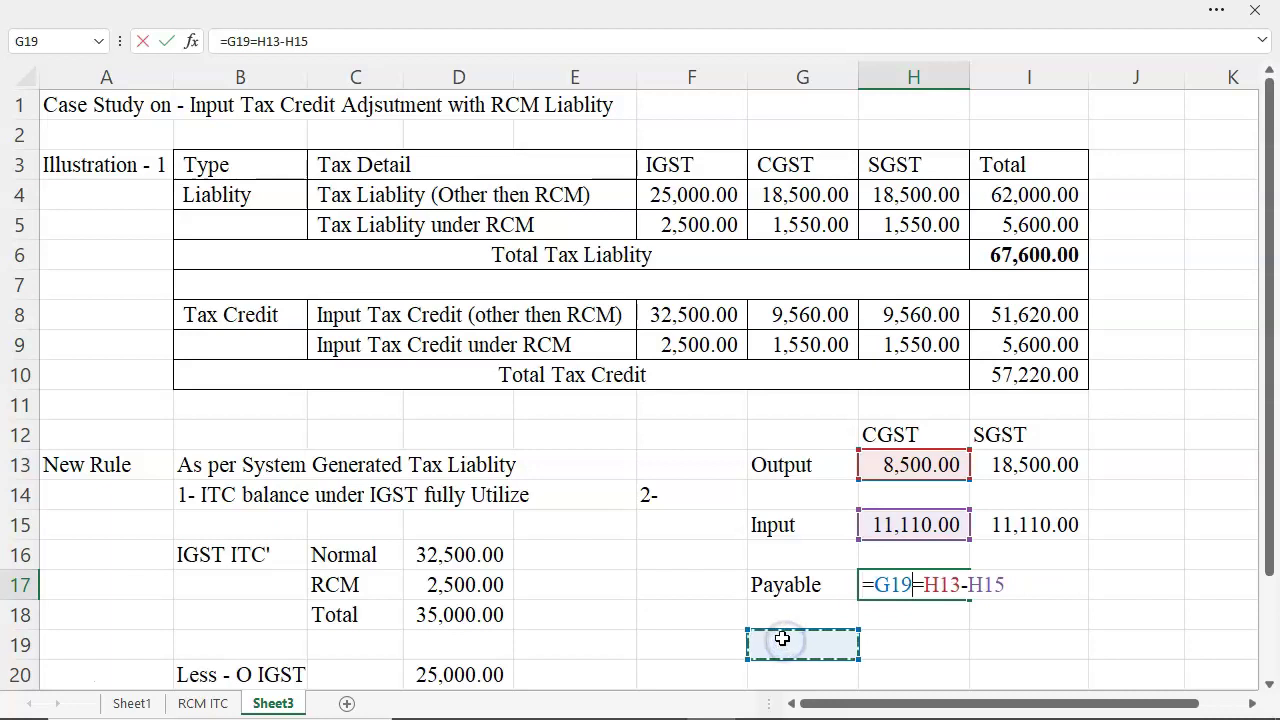
{"action": "key", "text": "Escape"}
Step: Enter the row label "RCM" in cell G19, two rows below "Payable"
{"action": "left_click", "coordinate": [782, 640]}
{"action": "type", "text": "RCM"}
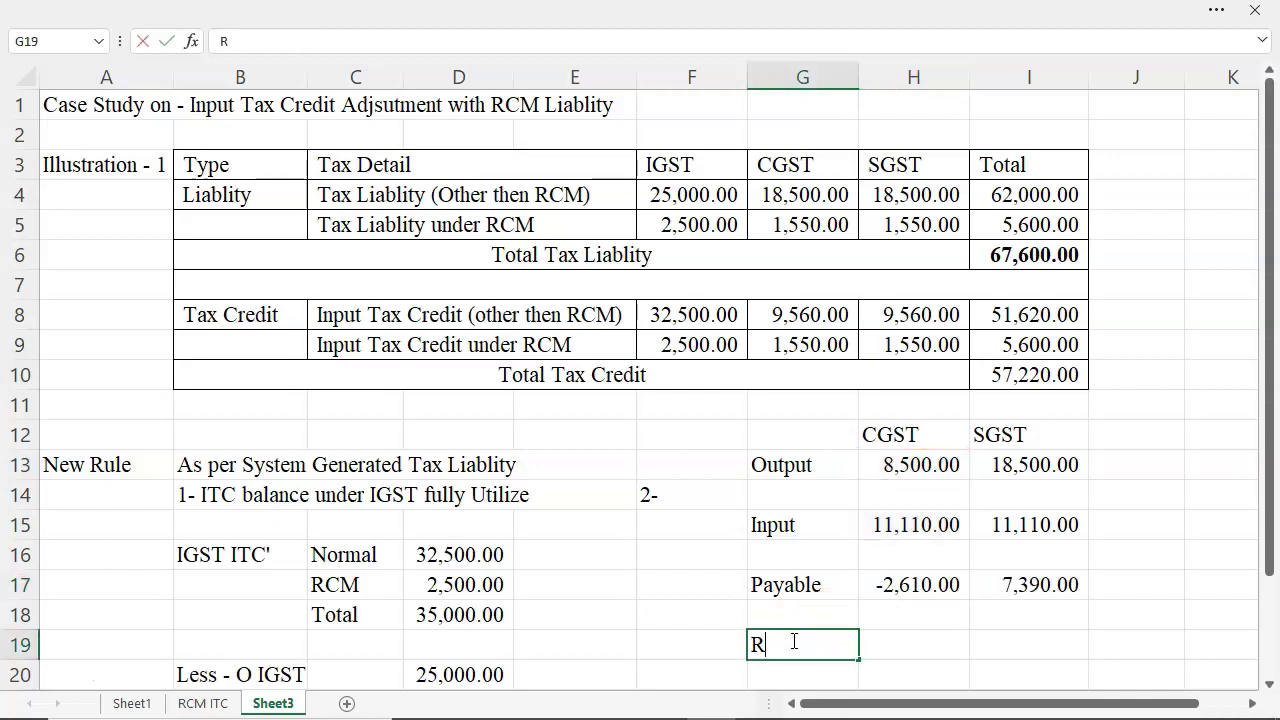
{"action": "left_click", "coordinate": [896, 638]}
{"action": "double_click", "coordinate": [897, 639]}
{"action": "type", "text": "="}
{"action": "key", "text": "Up"}
{"action": "key", "text": "Up"}
{"action": "key", "text": "Up"}
{"action": "key", "text": "Up"}
{"action": "key", "text": "Up"}
{"action": "key", "text": "Up"}
{"action": "key", "text": "Up"}
{"action": "key", "text": "Up"}
{"action": "key", "text": "Up"}
{"action": "key", "text": "Up"}
{"action": "key", "text": "Up"}
{"action": "key", "text": "Up"}
{"action": "key", "text": "Up"}
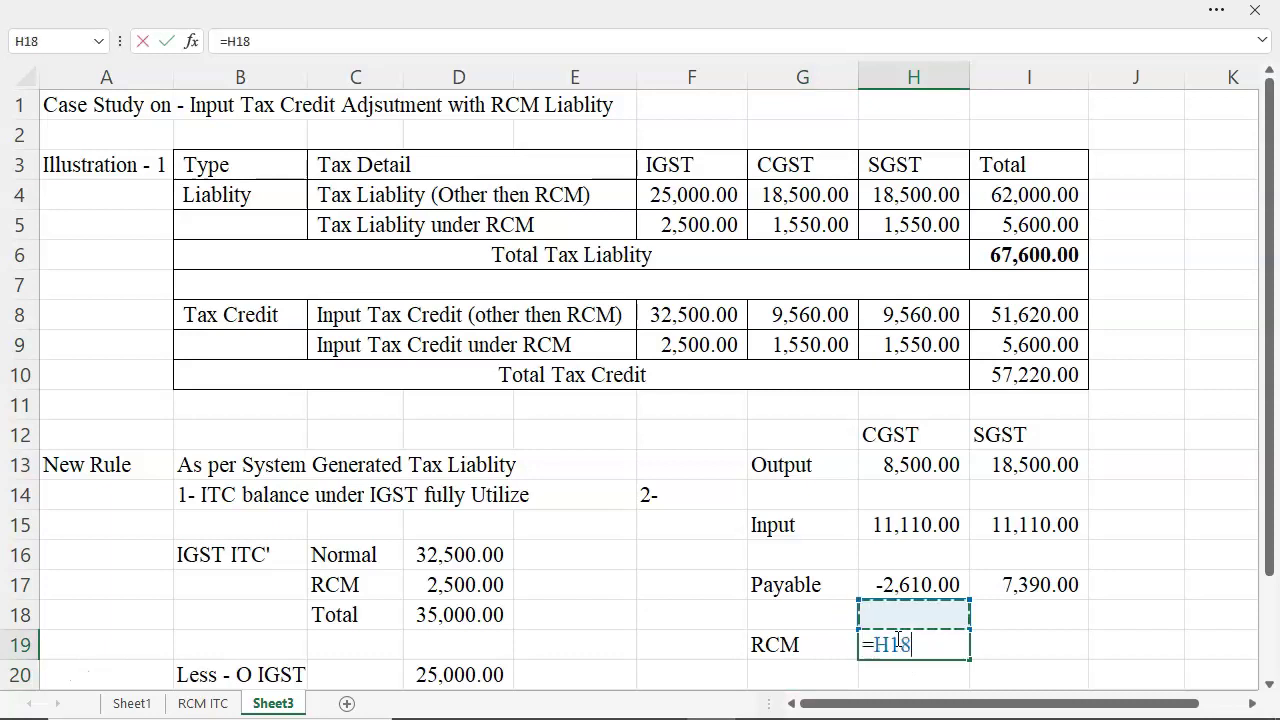
{"action": "key", "text": "Up"}
{"action": "key", "text": "Left"}
{"action": "key", "text": "Left"}
{"action": "key", "text": "Tab"}
{"action": "type", "text": "="}
{"action": "key", "text": "Up"}
{"action": "key", "text": "Up"}
{"action": "key", "text": "Up"}
{"action": "key", "text": "Up"}
{"action": "key", "text": "Up"}
{"action": "key", "text": "Up"}
{"action": "key", "text": "Up"}
{"action": "key", "text": "Up"}
{"action": "key", "text": "Up"}
{"action": "key", "text": "Up"}
{"action": "key", "text": "Up"}
{"action": "key", "text": "Up"}
{"action": "key", "text": "Up"}
{"action": "key", "text": "Up"}
{"action": "key", "text": "Up"}
{"action": "key", "text": "Left"}
{"action": "key", "text": "Left"}
{"action": "key", "text": "Down"}
{"action": "key", "text": "Escape"}
Step: Link the CGST cell H19 of the RCM row to the CGST liability under RCM with =G5
{"action": "key", "text": "Left"}
{"action": "type", "text": "="}
{"action": "key", "text": "Up"}
{"action": "key", "text": "Up"}
{"action": "key", "text": "Up"}
{"action": "key", "text": "Up"}
{"action": "key", "text": "Up"}
{"action": "key", "text": "Up"}
{"action": "key", "text": "Up"}
{"action": "key", "text": "Up"}
{"action": "key", "text": "Up"}
{"action": "key", "text": "Up"}
{"action": "key", "text": "Up"}
{"action": "key", "text": "Up"}
{"action": "key", "text": "Up"}
{"action": "key", "text": "Up"}
{"action": "key", "text": "Up"}
{"action": "key", "text": "Left"}
{"action": "key", "text": "Down"}
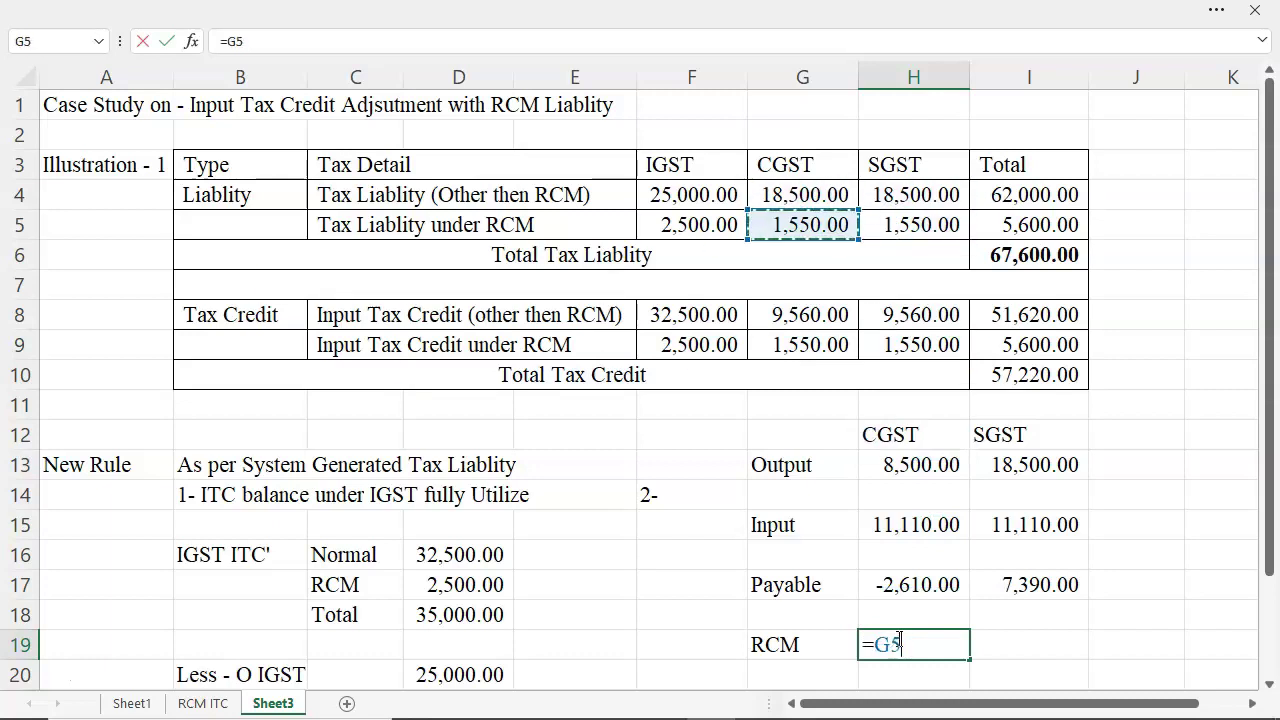
{"action": "key", "text": "ctrl+Return"}
Step: Link the SGST cell I19 of the RCM row to the SGST liability under RCM with =H5
{"action": "key", "text": "Right"}
{"action": "type", "text": "="}
{"action": "key", "text": "Up"}
{"action": "key", "text": "Up"}
{"action": "key", "text": "Up"}
{"action": "key", "text": "Up"}
{"action": "key", "text": "Up"}
{"action": "key", "text": "Up"}
{"action": "key", "text": "Up"}
{"action": "key", "text": "Up"}
{"action": "key", "text": "Up"}
{"action": "key", "text": "Up"}
{"action": "key", "text": "Up"}
{"action": "key", "text": "Up"}
{"action": "key", "text": "Up"}
{"action": "key", "text": "Up"}
{"action": "key", "text": "Left"}
{"action": "key", "text": "ctrl+Return"}
Step: Add the column heading "IGST" in cell J12, beside the SGST heading
{"action": "key", "text": "Up"}
{"action": "key", "text": "Up"}
{"action": "key", "text": "Up"}
{"action": "key", "text": "Up"}
{"action": "key", "text": "Up"}
{"action": "key", "text": "Up"}
{"action": "key", "text": "Up"}
{"action": "key", "text": "Right"}
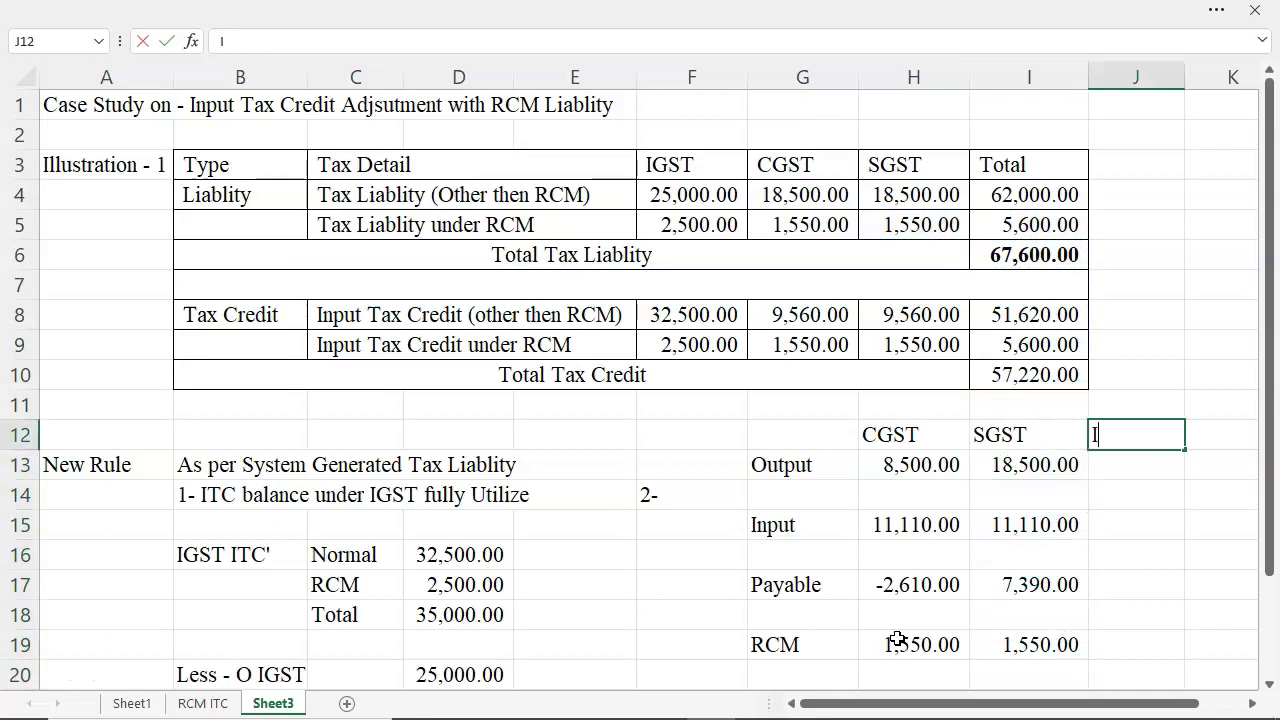
{"action": "key", "text": "Return"}
Step: Link the IGST cell J19 of the RCM row to the IGST liability under RCM in F5
{"action": "key", "text": "Down"}
{"action": "key", "text": "Down"}
{"action": "key", "text": "Down"}
{"action": "key", "text": "Down"}
{"action": "key", "text": "Down"}
{"action": "key", "text": "Down"}
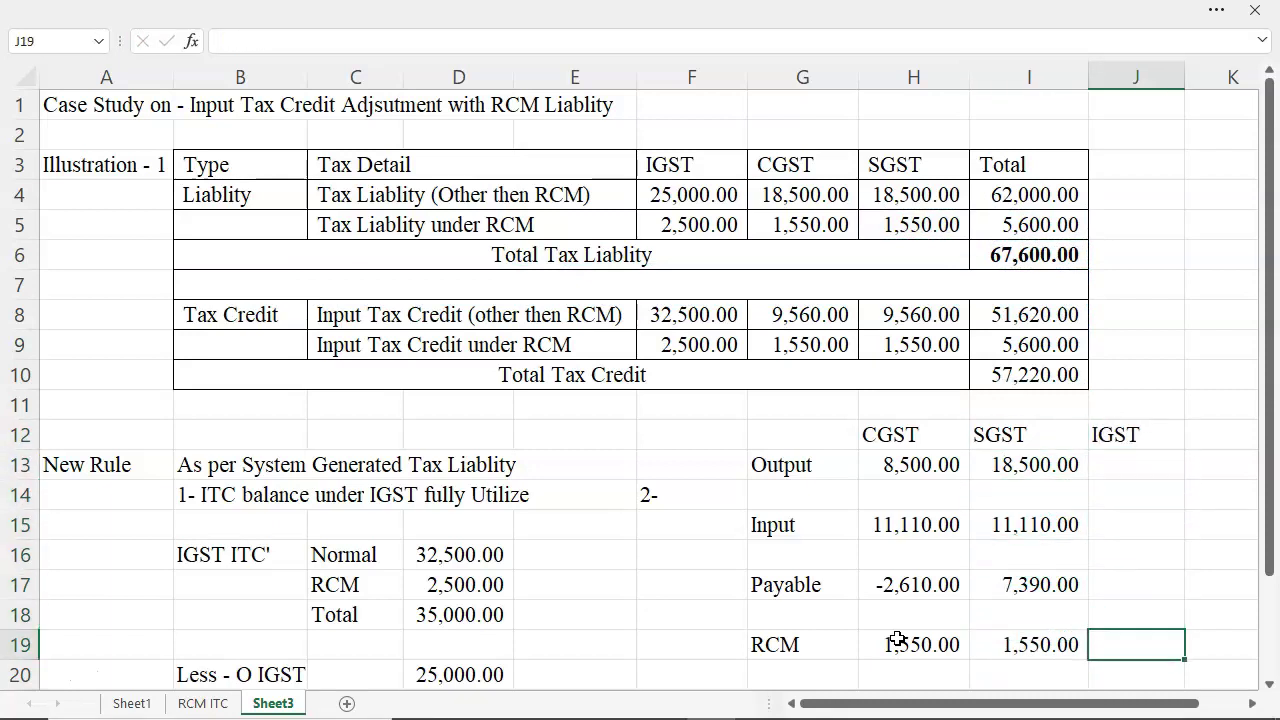
{"action": "type", "text": "="}
{"action": "key", "text": "Up"}
{"action": "key", "text": "Up"}
{"action": "key", "text": "Up"}
{"action": "key", "text": "Up"}
{"action": "key", "text": "Up"}
{"action": "key", "text": "Up"}
{"action": "key", "text": "Up"}
{"action": "key", "text": "Up"}
{"action": "key", "text": "Up"}
{"action": "key", "text": "Up"}
{"action": "key", "text": "Up"}
{"action": "key", "text": "Up"}
{"action": "key", "text": "Up"}
{"action": "key", "text": "Up"}
{"action": "key", "text": "Left"}
{"action": "key", "text": "Left"}
{"action": "key", "text": "Left"}
{"action": "key", "text": "Left"}
{"action": "key", "text": "Left"}
{"action": "key", "text": "Right"}
{"action": "key", "text": "Return"}
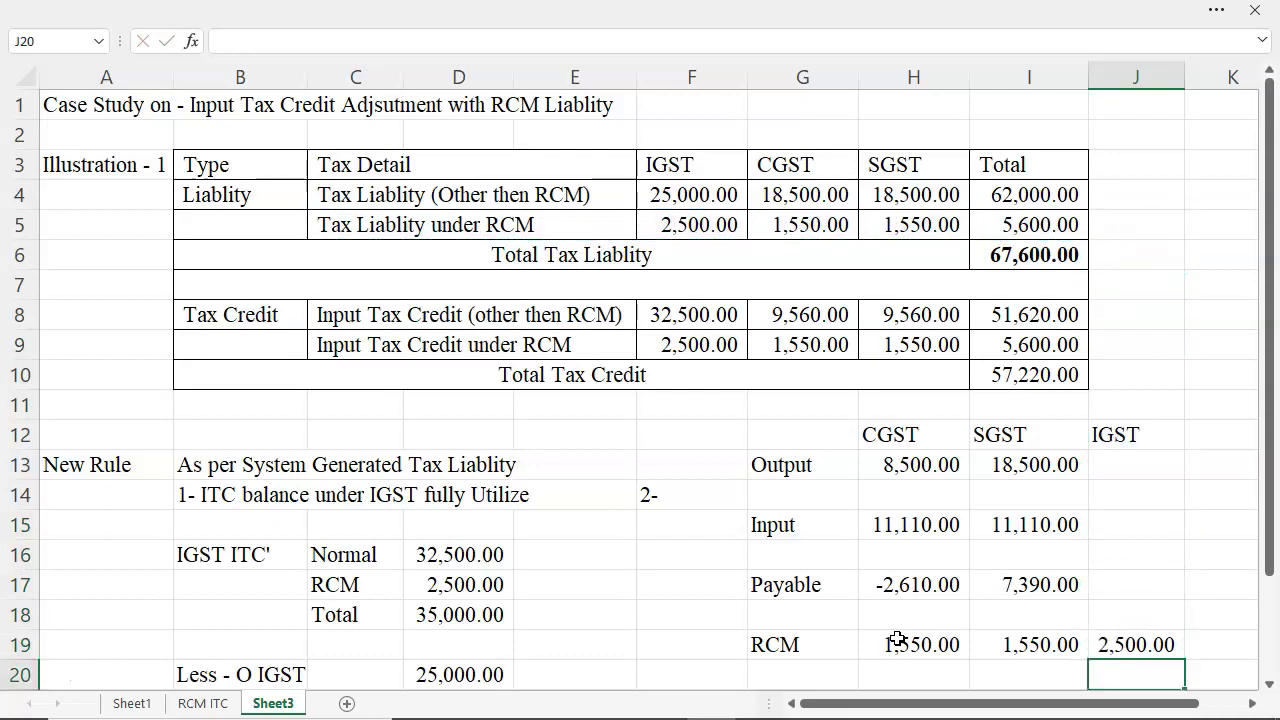
Step: Make the CGST payable figure in H17 bold and review the RCM amounts in H19:J19
{"action": "left_click", "coordinate": [915, 585]}
{"action": "key", "text": "ctrl+b"}
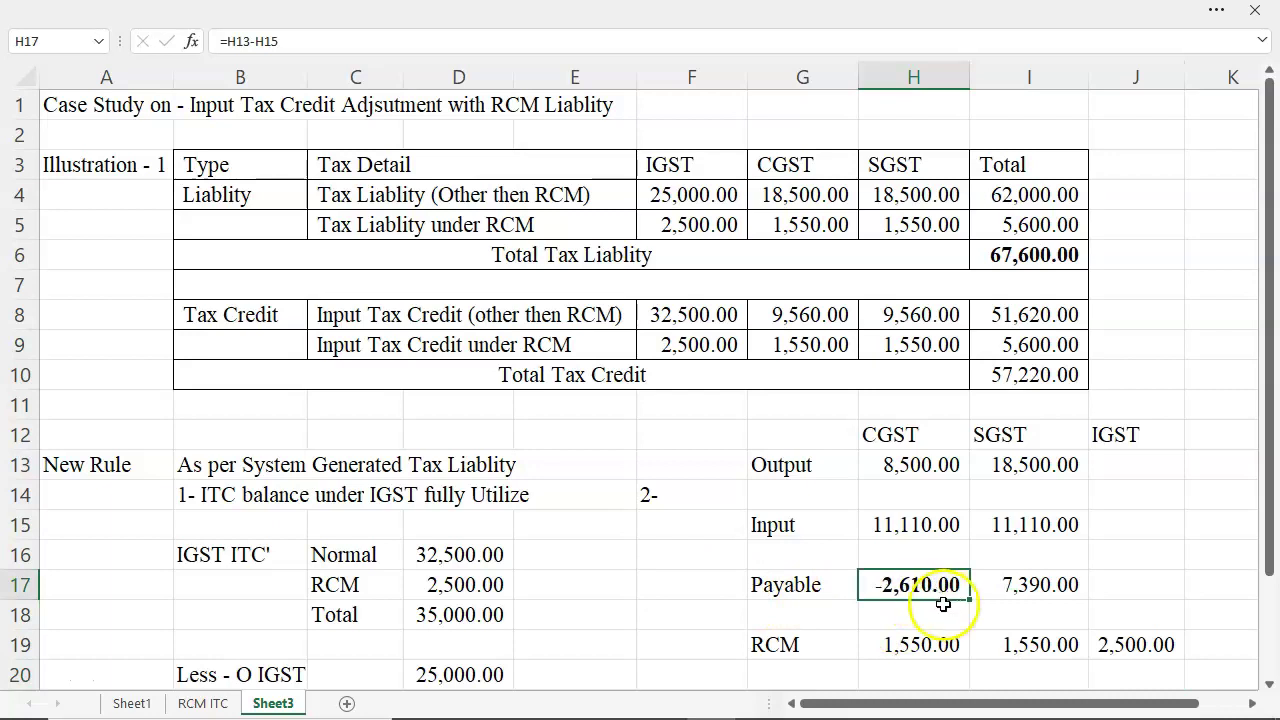
{"action": "left_click_drag", "start_coordinate": [878, 644], "coordinate": [1136, 643]}
{"action": "scroll", "coordinate": [1142, 556], "scroll_direction": "down", "scroll_amount": 1}
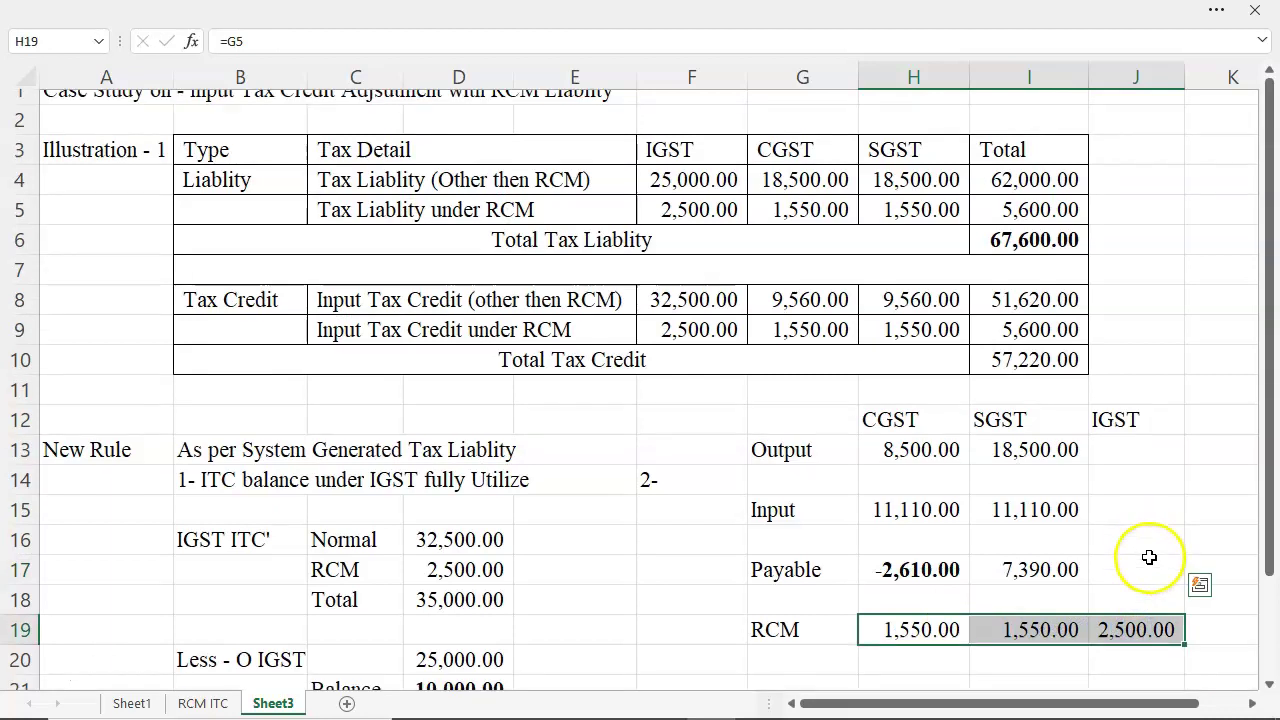
Step: Enter the row label "PMT" in cell G21, two rows below "RCM"
{"action": "left_click", "coordinate": [922, 616]}
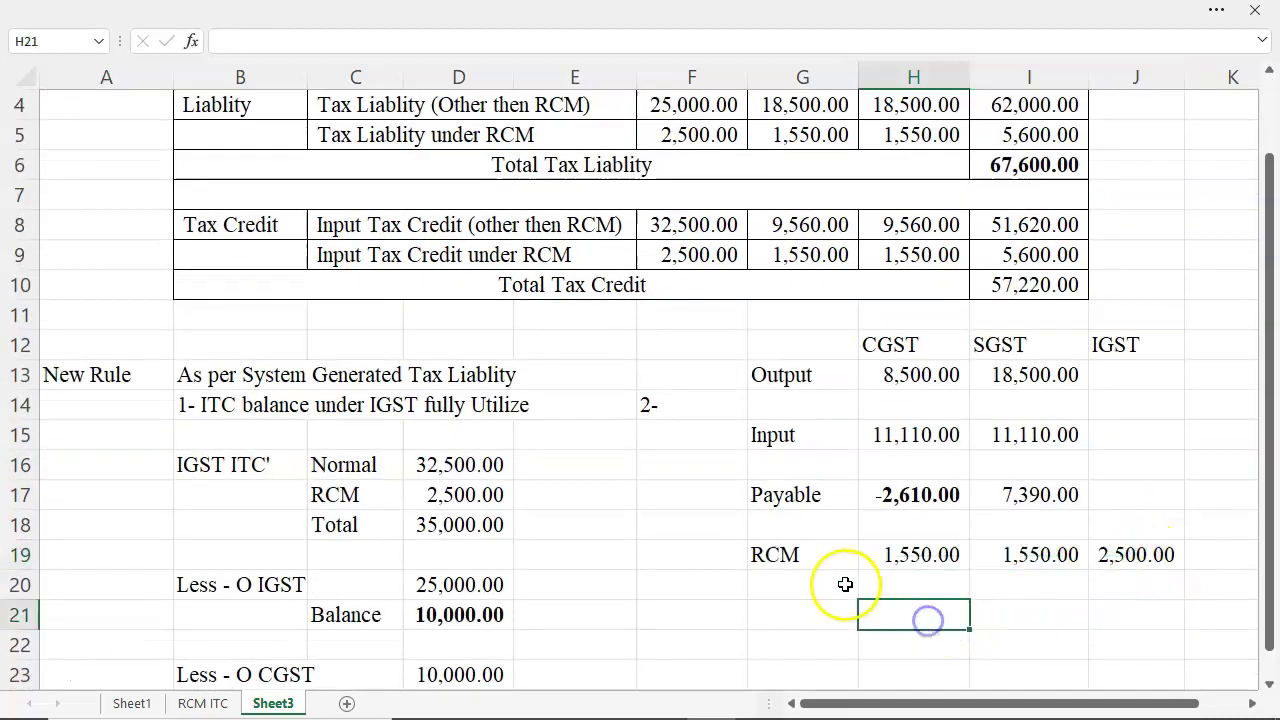
{"action": "scroll", "coordinate": [785, 590], "scroll_direction": "down", "scroll_amount": 1}
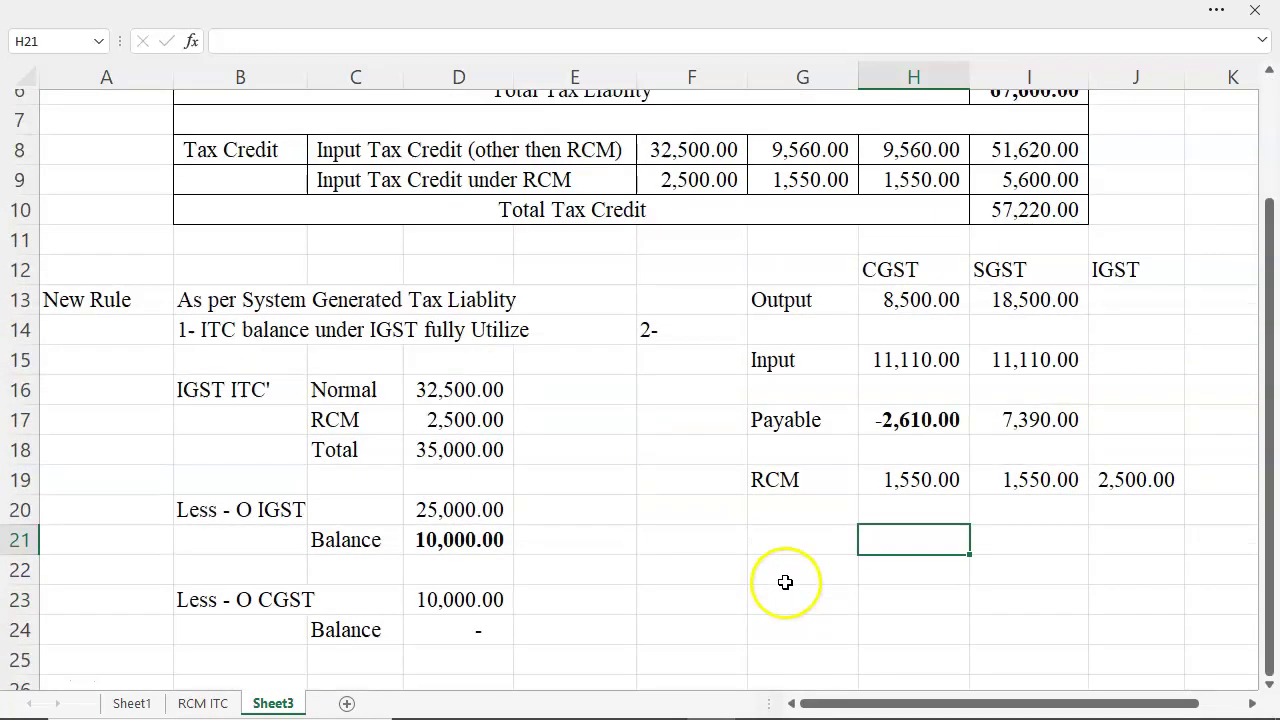
{"action": "left_click", "coordinate": [777, 533]}
{"action": "type", "text": "PMT"}
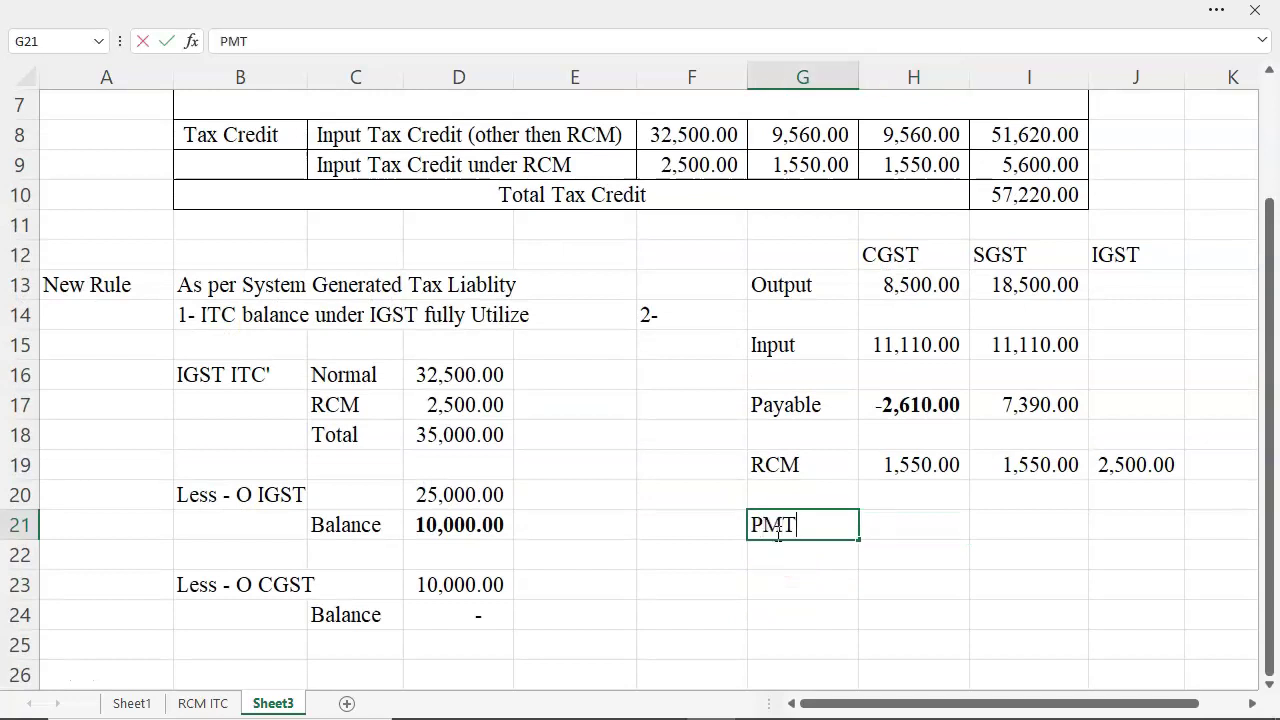
{"action": "key", "text": "Return"}
Step: Enter the label "CGST" in H21 and its payment amount 1550 in I21
{"action": "key", "text": "Right"}
{"action": "key", "text": "Up"}
{"action": "key", "text": "F2"}
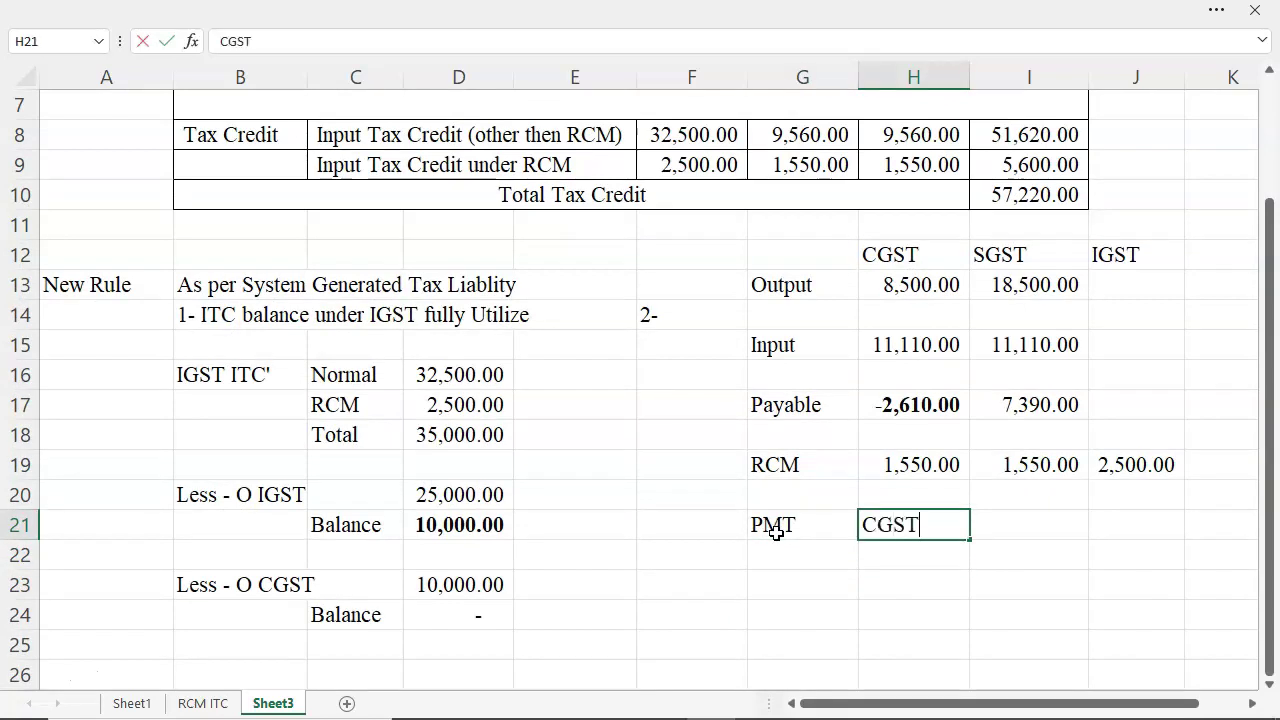
{"action": "key", "text": "Tab"}
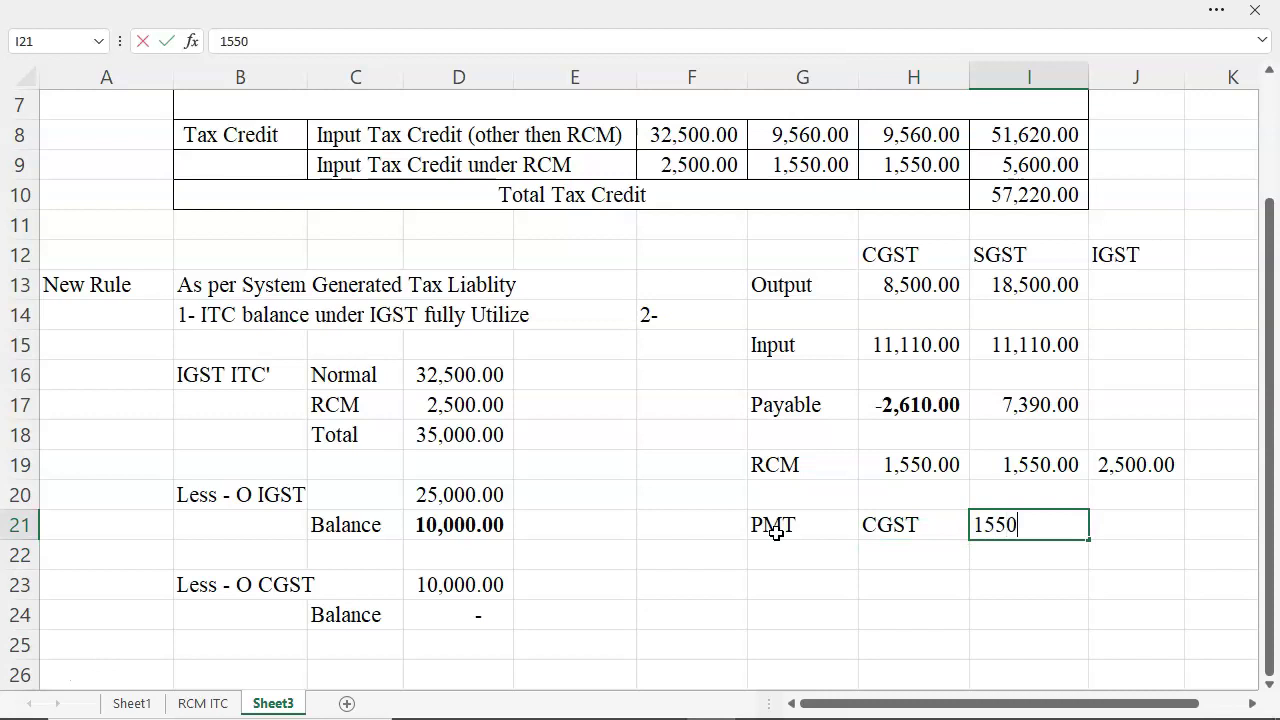
{"action": "key", "text": "Return"}
Step: Enter the label "SGST" in H22 and calculate its payment in I22 with =I17+I19
{"action": "key", "text": "Left"}
{"action": "type", "text": "SGST"}
{"action": "key", "text": "Return"}
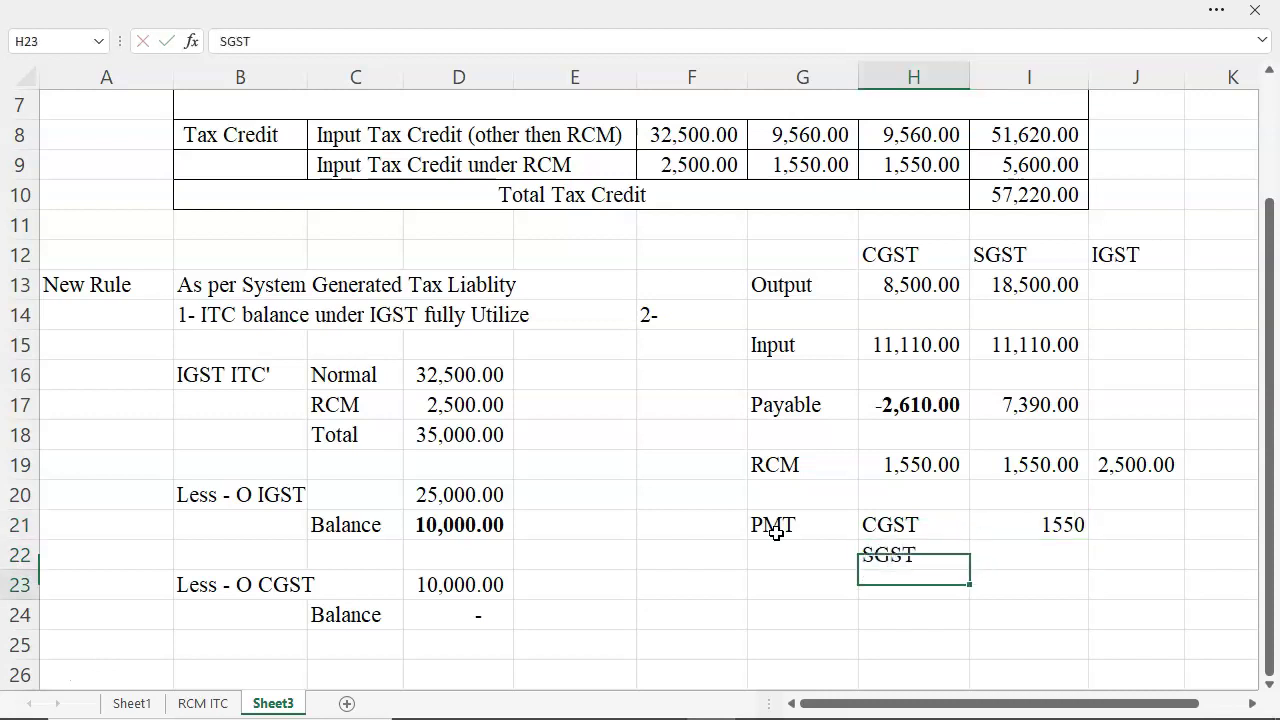
{"action": "key", "text": "Up"}
{"action": "key", "text": "Right"}
{"action": "type", "text": "="}
{"action": "key", "text": "Up"}
{"action": "key", "text": "Up"}
{"action": "key", "text": "Up"}
{"action": "key", "text": "Up"}
{"action": "key", "text": "Up"}
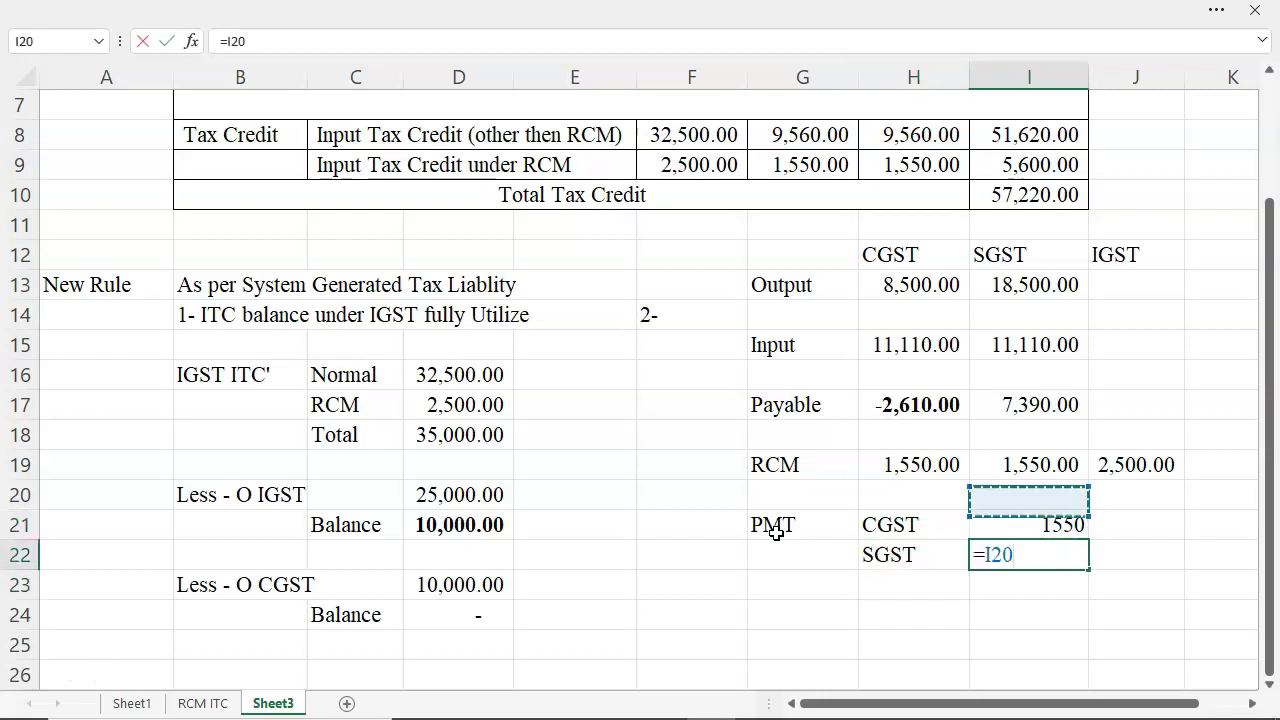
{"action": "type", "text": "+"}
{"action": "key", "text": "Up"}
{"action": "key", "text": "Up"}
{"action": "key", "text": "Up"}
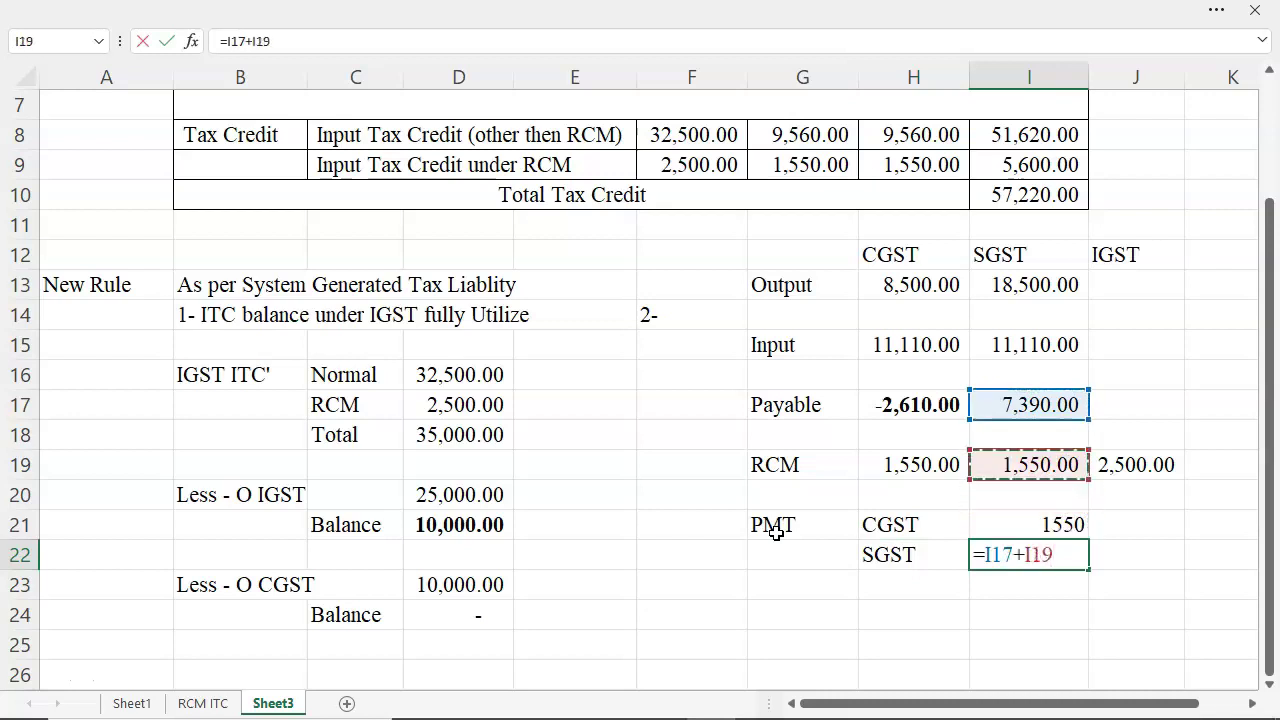
{"action": "key", "text": "Return"}
Step: Enter the label "IGST" in H23 and link its payment in I23 to the IGST RCM amount in J19
{"action": "key", "text": "Left"}
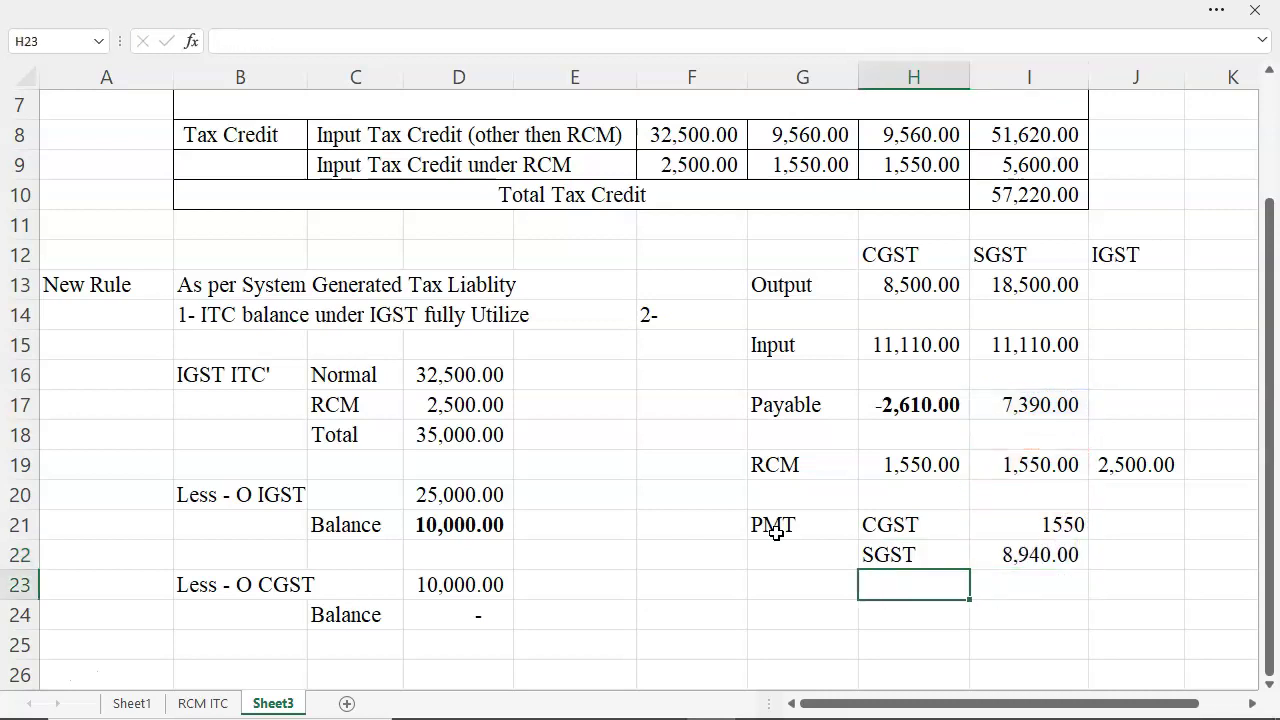
{"action": "type", "text": "IGST"}
{"action": "key", "text": "Tab"}
{"action": "type", "text": "="}
{"action": "key", "text": "Up"}
{"action": "key", "text": "Up"}
{"action": "key", "text": "Up"}
{"action": "key", "text": "Up"}
{"action": "key", "text": "Right"}
{"action": "key", "text": "Return"}
Step: Total the three tax payments in cell I24 with =SUM(I21:I23)
{"action": "key", "text": "Up"}
{"action": "key", "text": "shift+Up"}
{"action": "key", "text": "shift+Up"}
{"action": "key", "text": "Down"}
{"action": "type", "text": "=SUM("}
{"action": "key", "text": "BackSpace"}
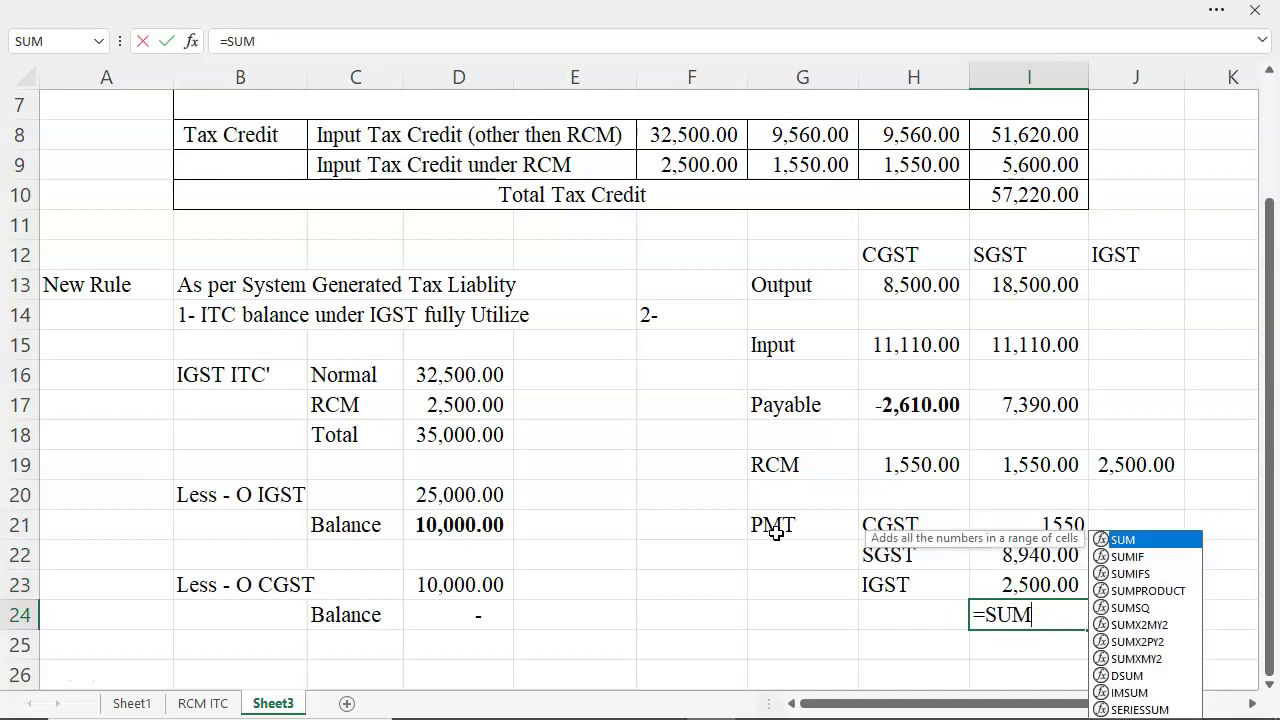
{"action": "type", "text": "("}
{"action": "key", "text": "Up"}
{"action": "key", "text": "shift+Up"}
{"action": "key", "text": "shift+Up"}
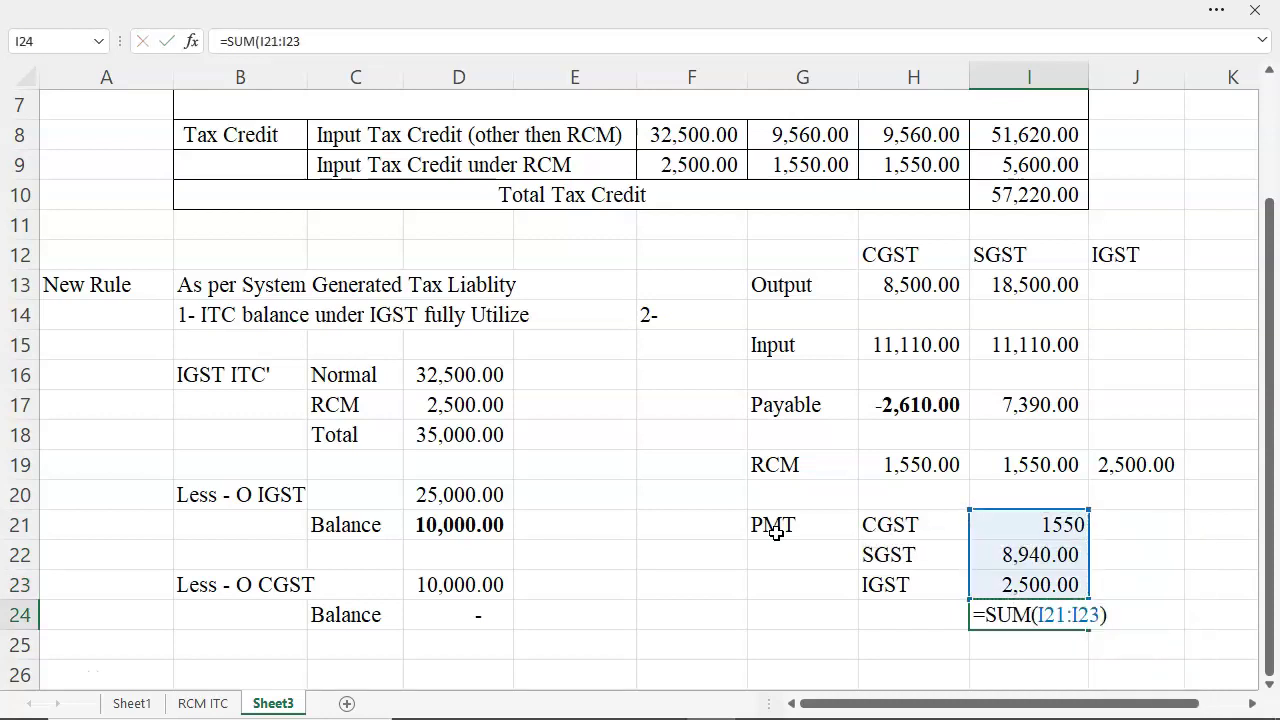
{"action": "key", "text": "Return"}
{"action": "key", "text": "Up"}
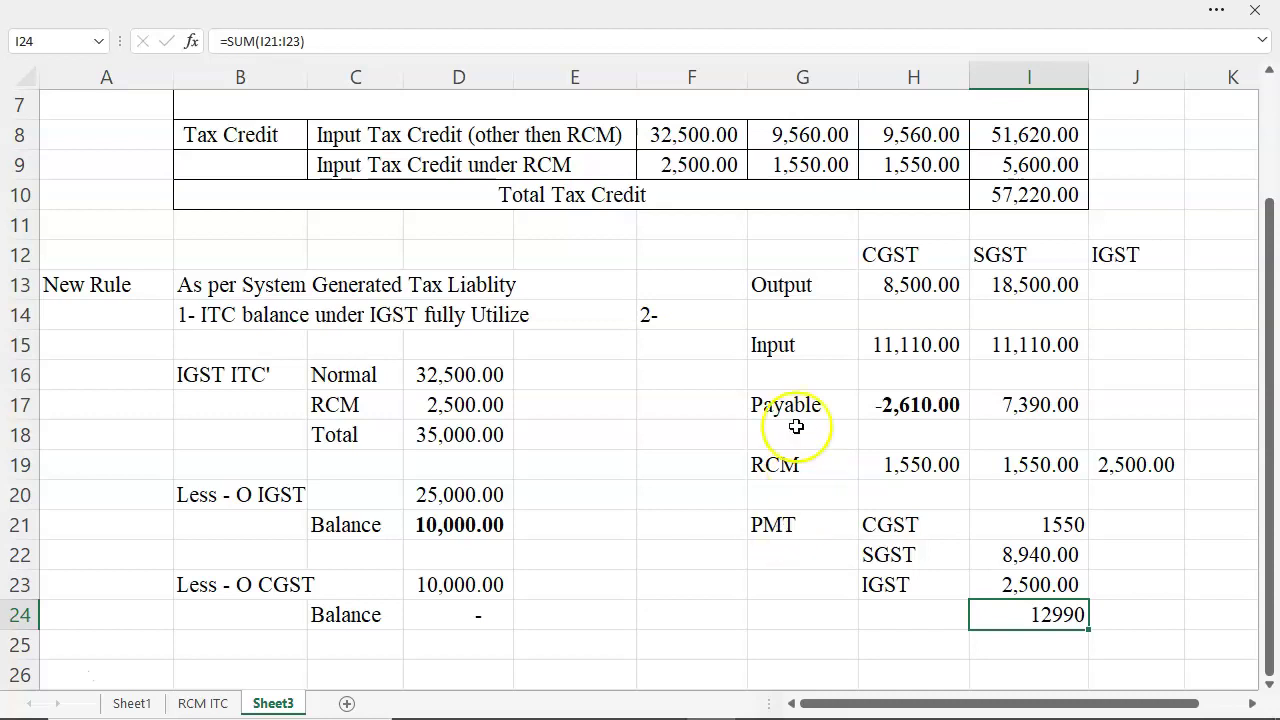
Step: Compare the CGST and SGST output, input and payable figures in H12:I17, checking the payable cells H17 and I17
{"action": "left_click", "coordinate": [915, 407]}
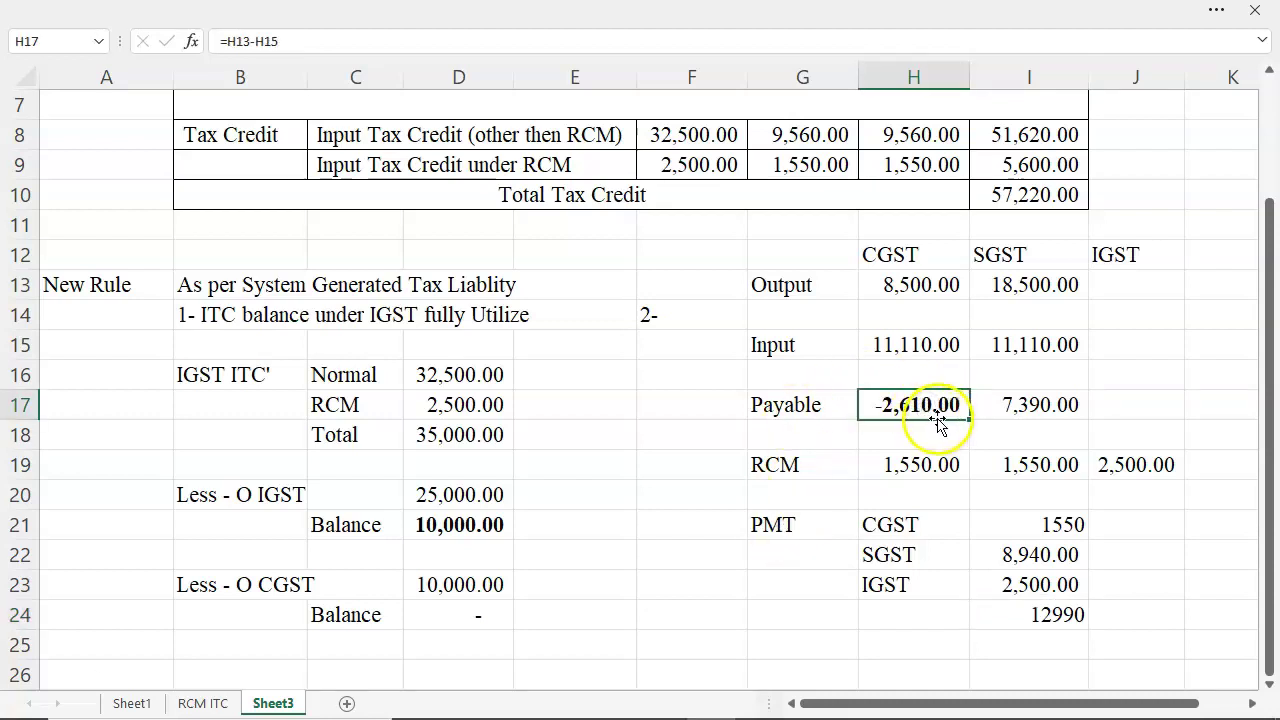
{"action": "left_click", "coordinate": [1040, 405]}
{"action": "left_click_drag", "start_coordinate": [894, 252], "coordinate": [908, 410]}
{"action": "left_click_drag", "start_coordinate": [1018, 255], "coordinate": [1029, 415]}
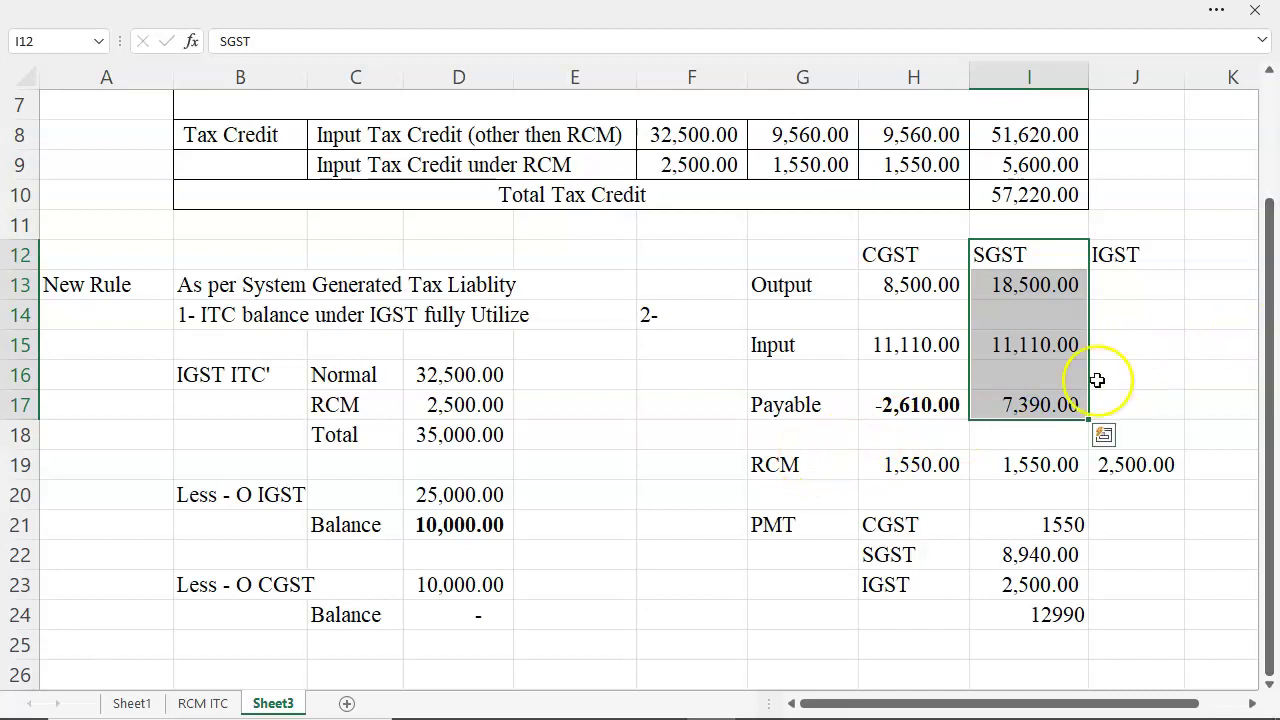
{"action": "left_click", "coordinate": [900, 414]}
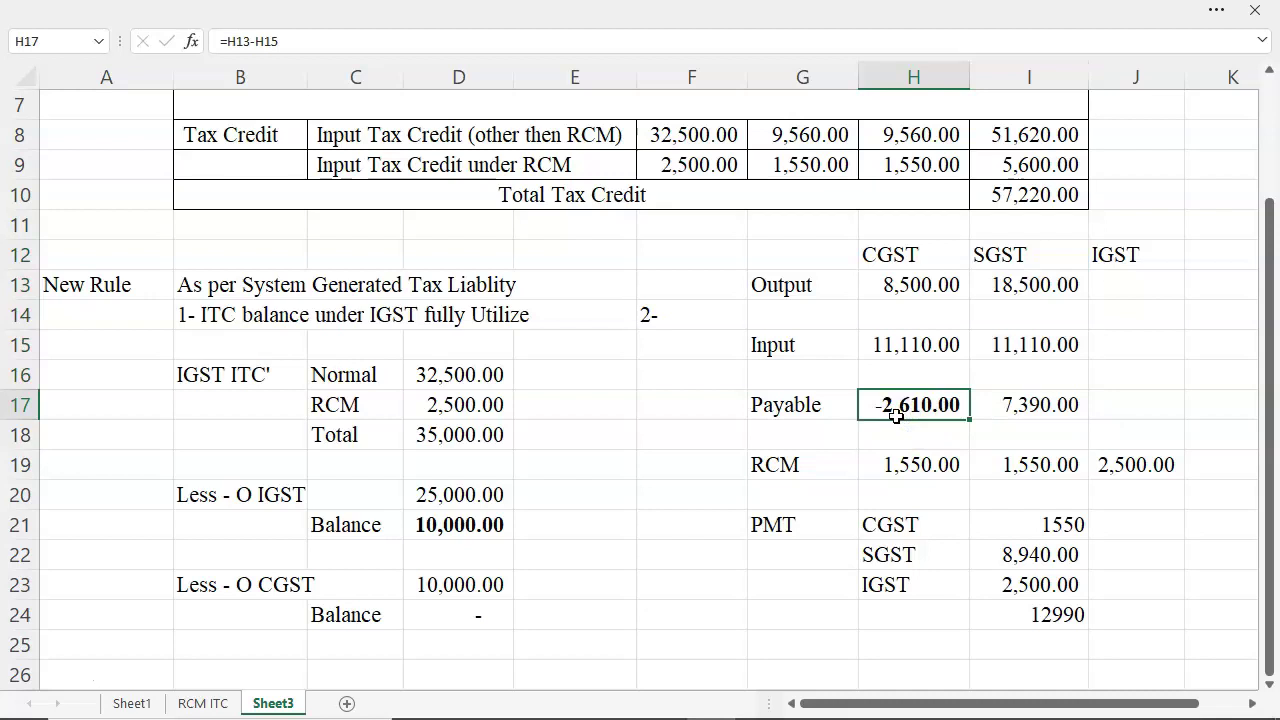
{"action": "left_click", "coordinate": [1052, 412]}
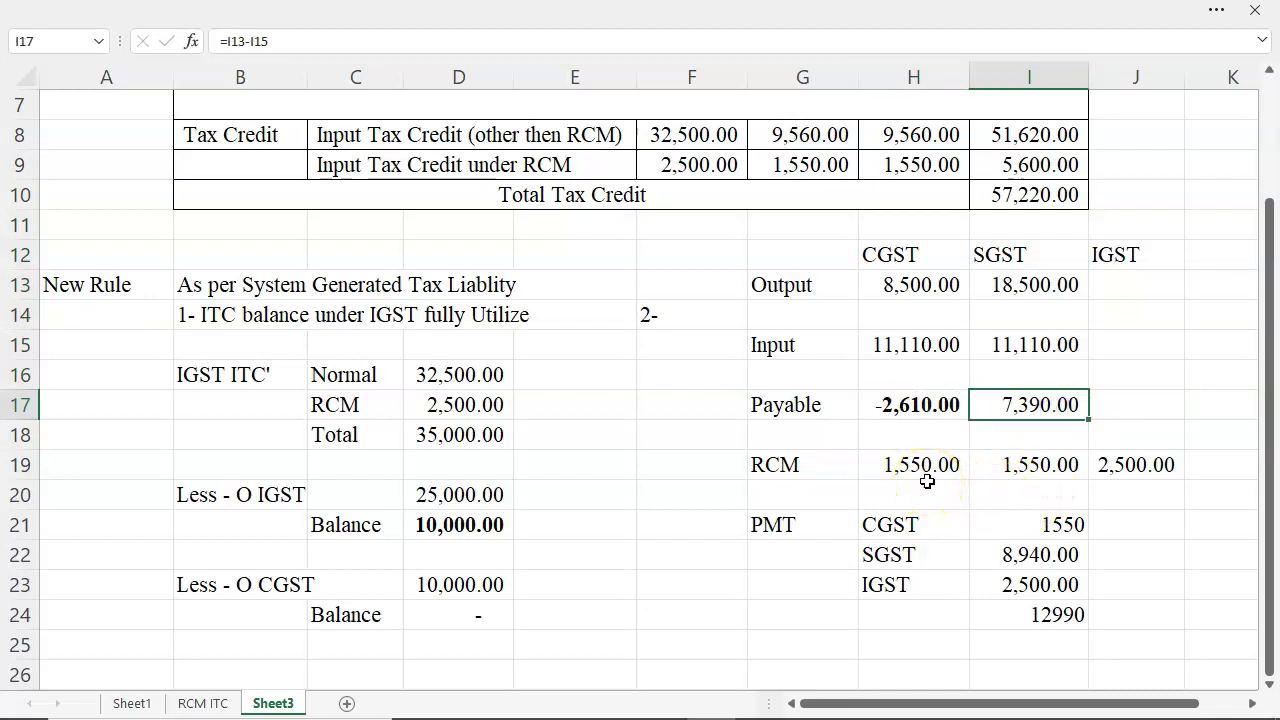
{"action": "left_click", "coordinate": [903, 406]}
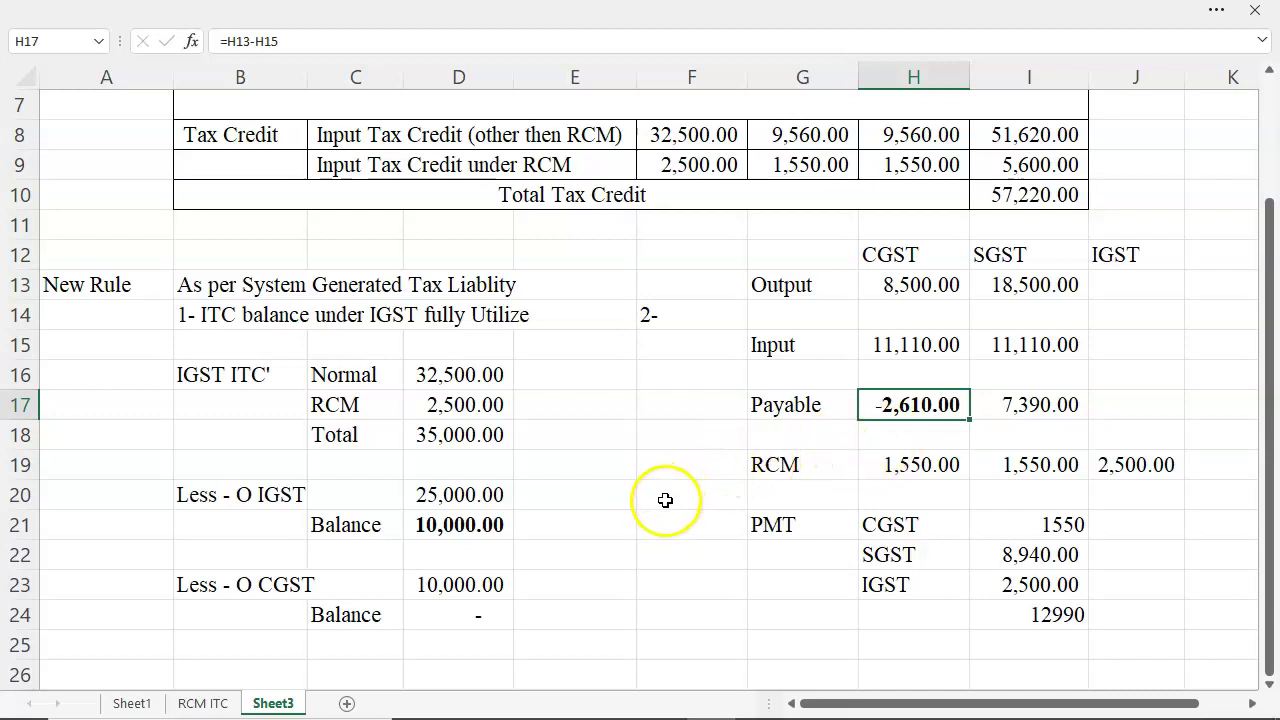
{"action": "scroll", "coordinate": [630, 513], "scroll_direction": "down", "scroll_amount": 3}
{"action": "scroll", "coordinate": [624, 514], "scroll_direction": "down", "scroll_amount": 1}
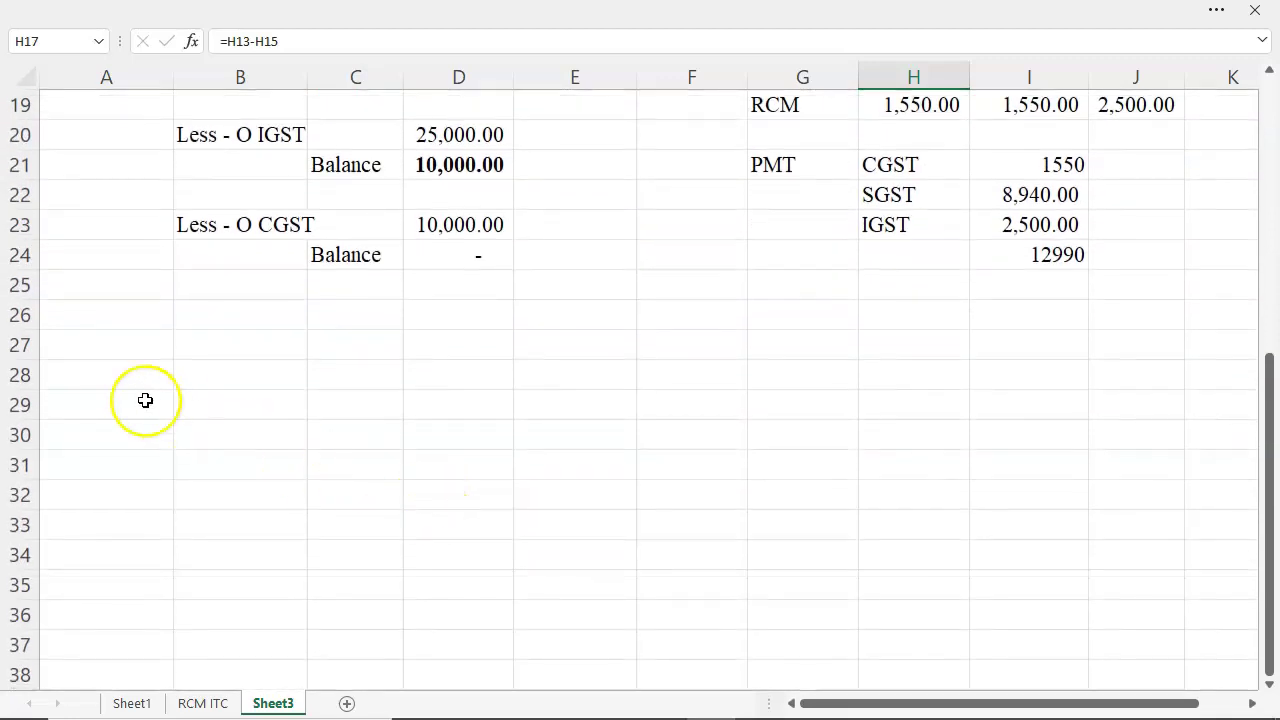
Step: Enter the heading "New Rule" in A27 and the label "IGST ITC" in B27
{"action": "left_click", "coordinate": [94, 342]}
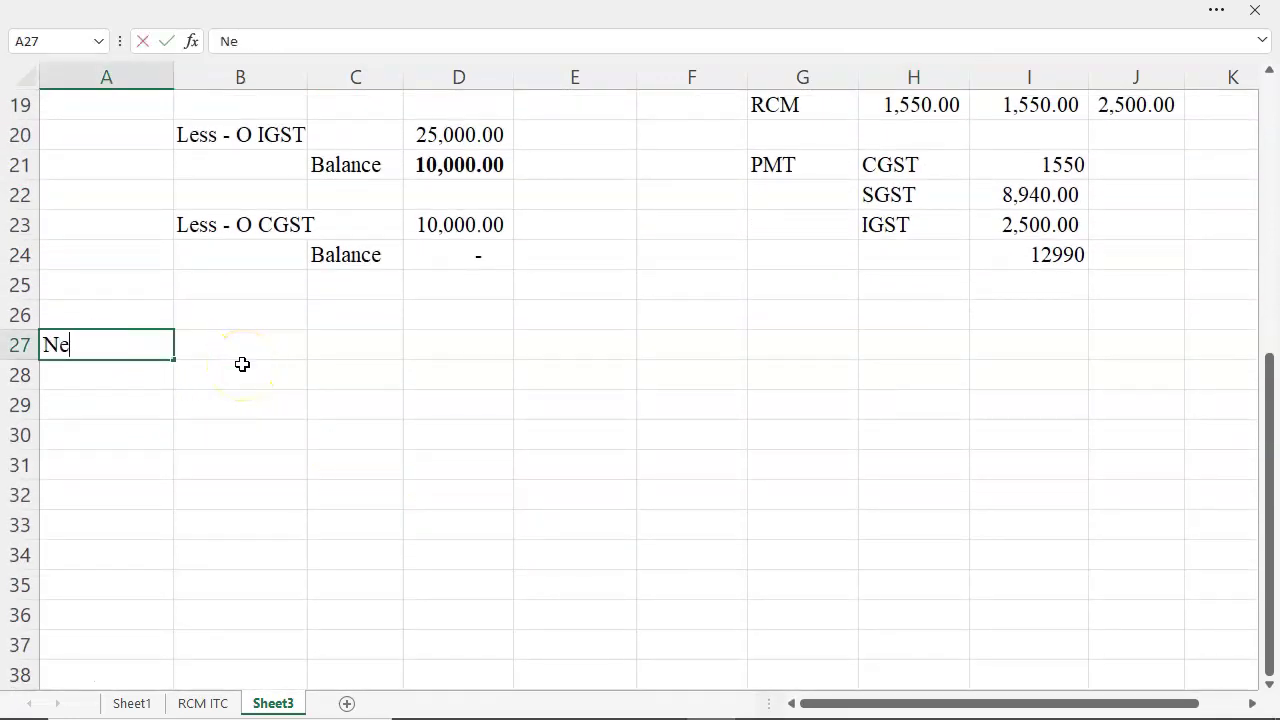
{"action": "type", "text": "New Rule"}
{"action": "key", "text": "Return"}
{"action": "left_click", "coordinate": [242, 360]}
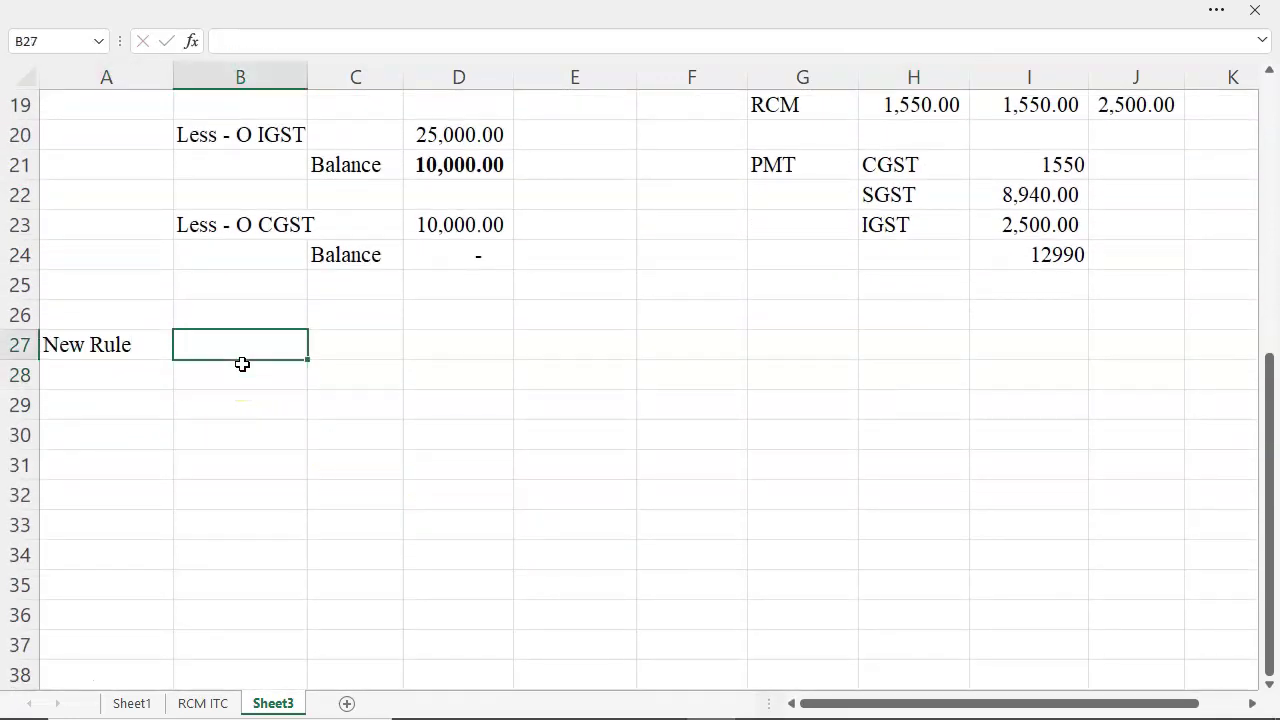
{"action": "key", "text": "Return"}
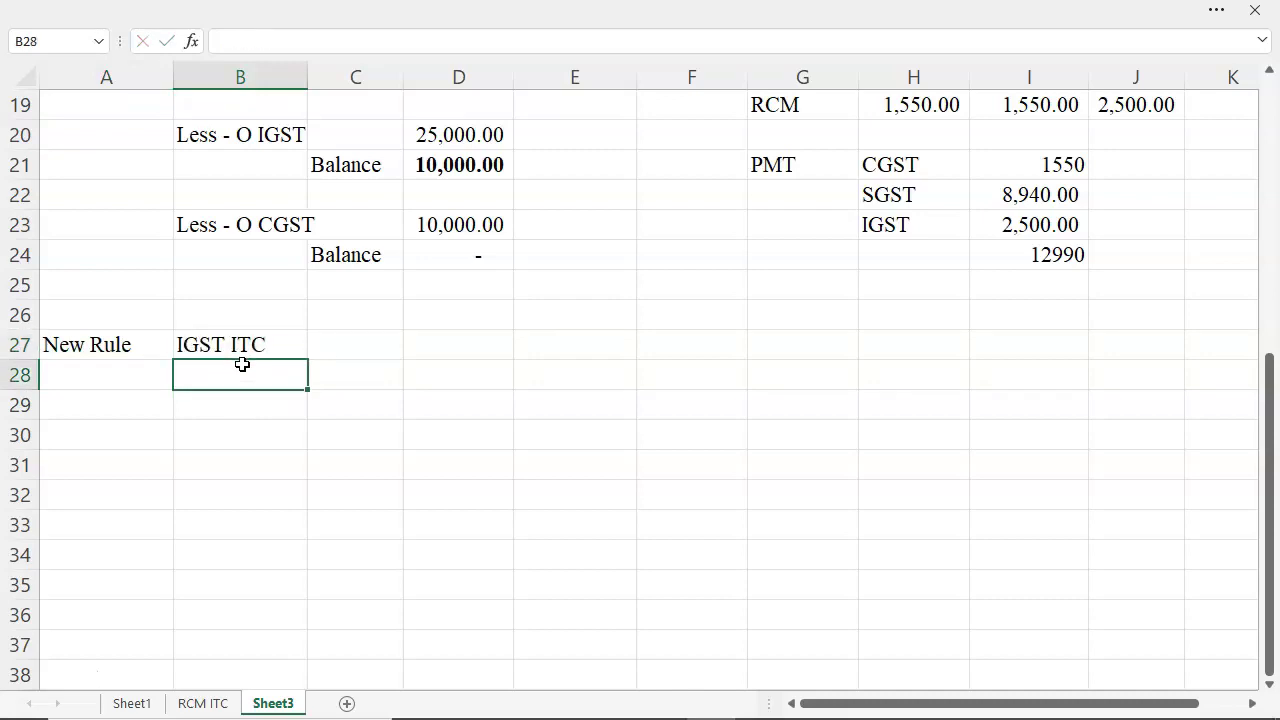
Step: Label the two IGST credit rows "Normal" in C27 and "RCM" in C28
{"action": "key", "text": "Right"}
{"action": "key", "text": "Up"}
{"action": "type", "text": "Normal"}
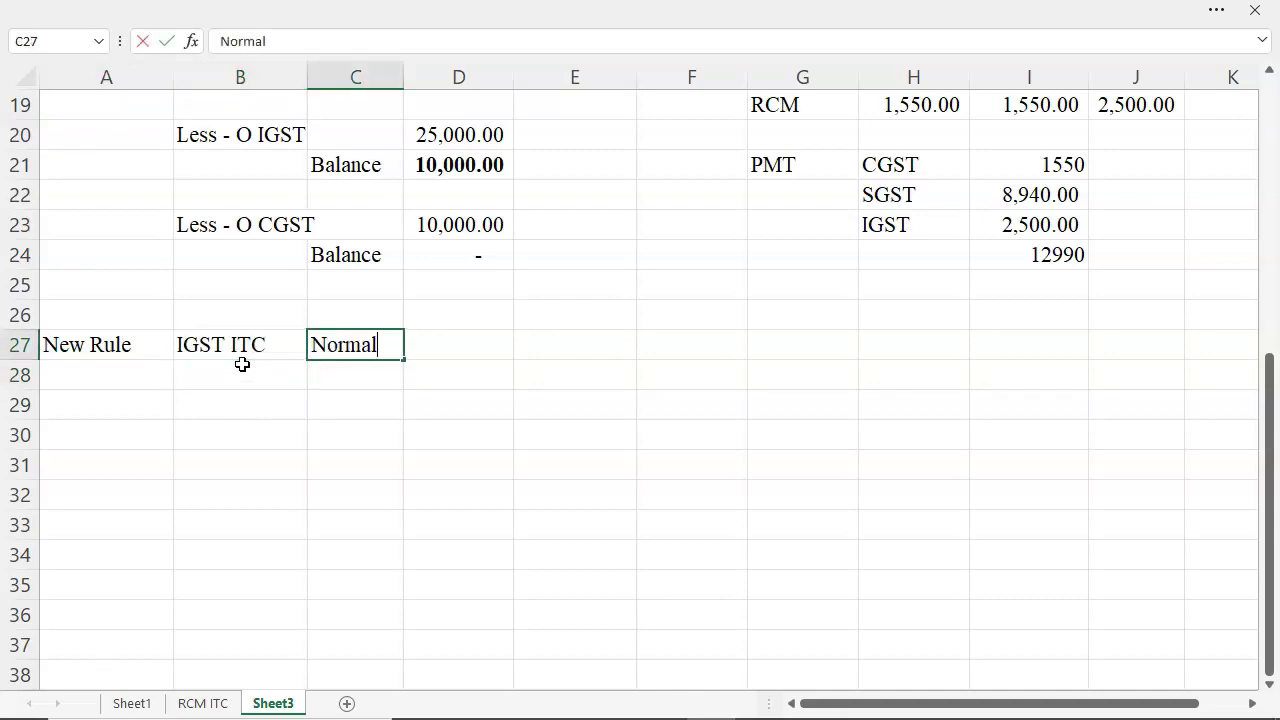
{"action": "key", "text": "Return"}
{"action": "type", "text": "RCM"}
{"action": "key", "text": "Return"}
{"action": "key", "text": "Up"}
{"action": "key", "text": "Up"}
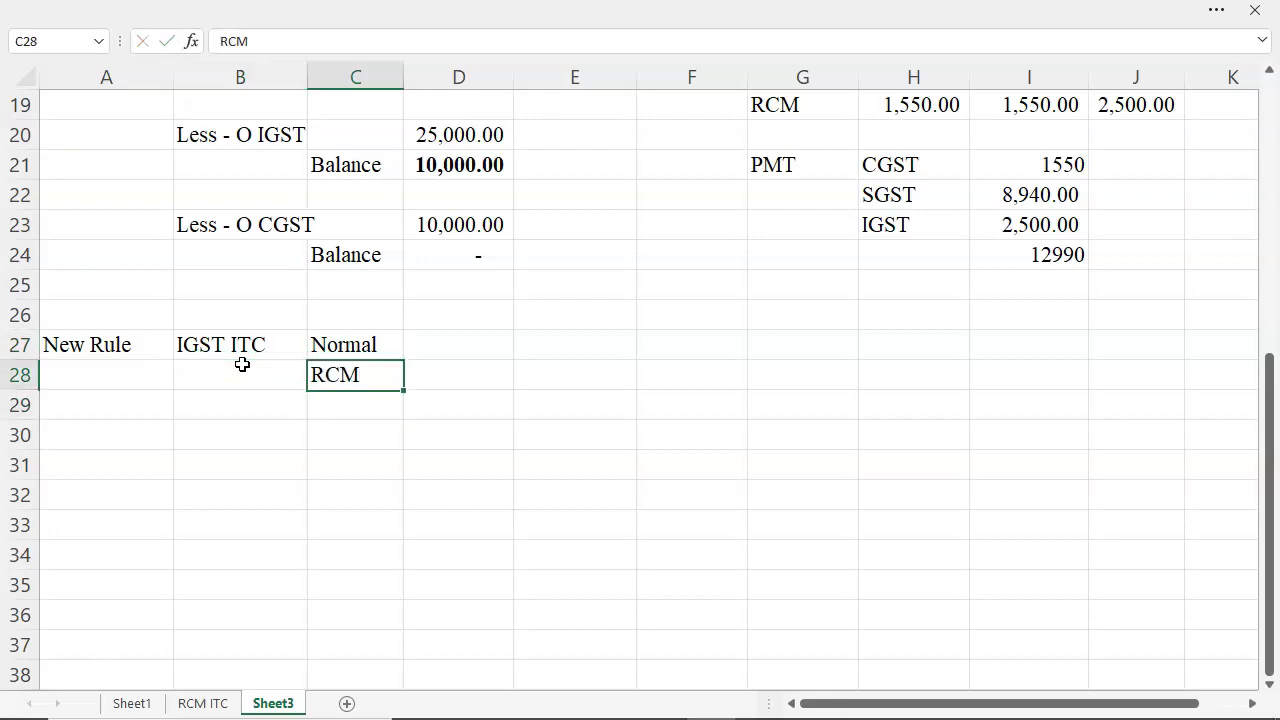
Step: Link D27 to the IGST credit other than RCM in F8, and D28 to the IGST RCM credit in F9
{"action": "key", "text": "Right"}
{"action": "scroll", "coordinate": [651, 323], "scroll_direction": "up", "scroll_amount": 5}
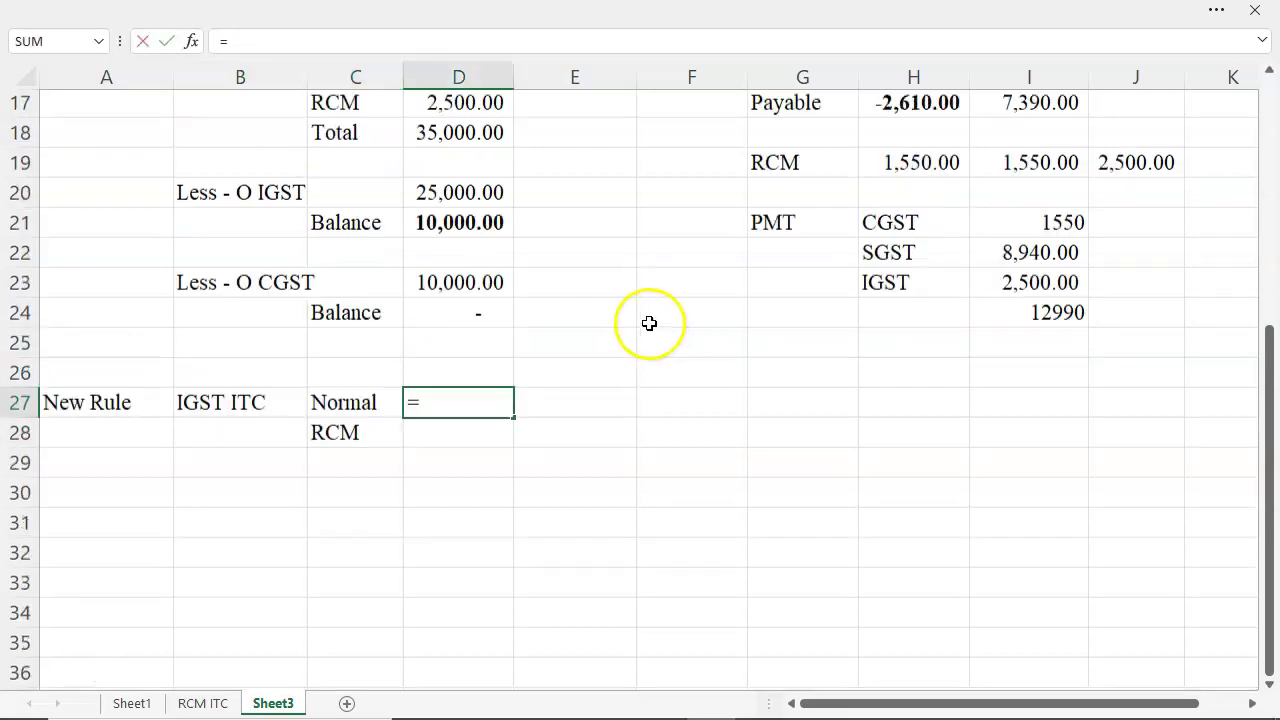
{"action": "left_click", "coordinate": [694, 223]}
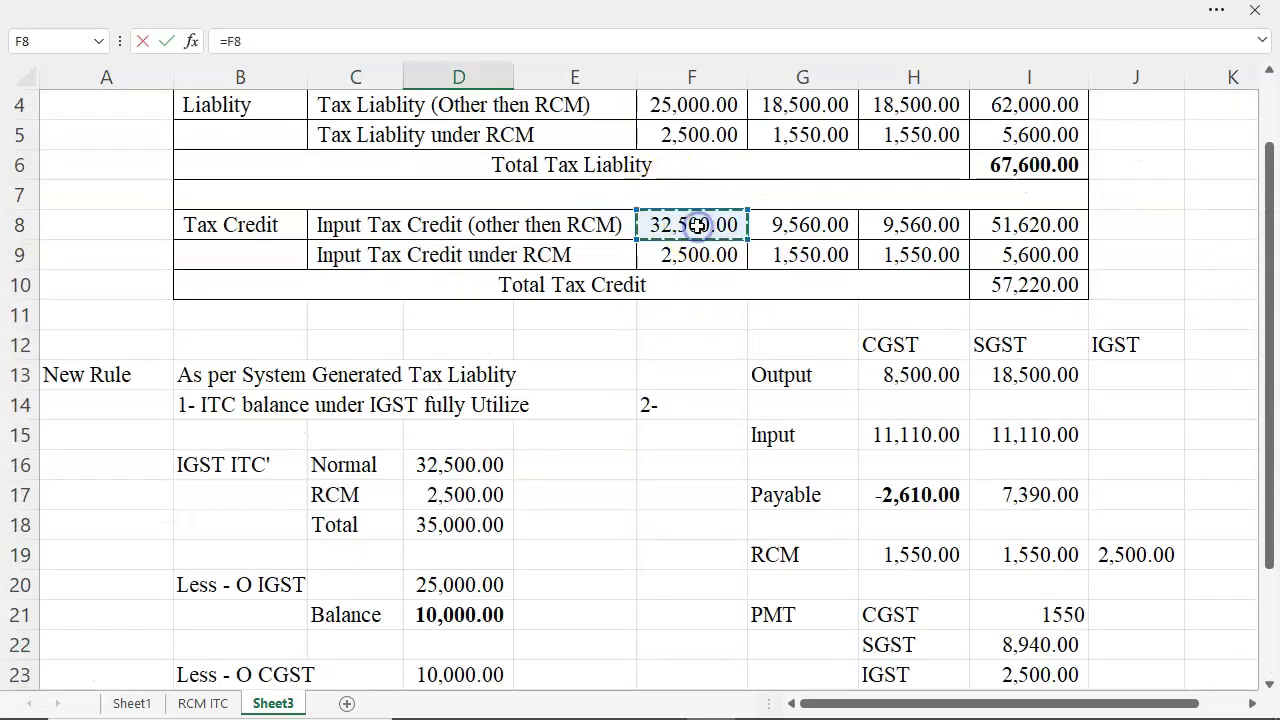
{"action": "key", "text": "Return"}
{"action": "key", "text": "Return"}
{"action": "key", "text": "Up"}
{"action": "type", "text": "="}
{"action": "scroll", "coordinate": [705, 222], "scroll_direction": "up", "scroll_amount": 2}
{"action": "left_click", "coordinate": [704, 257]}
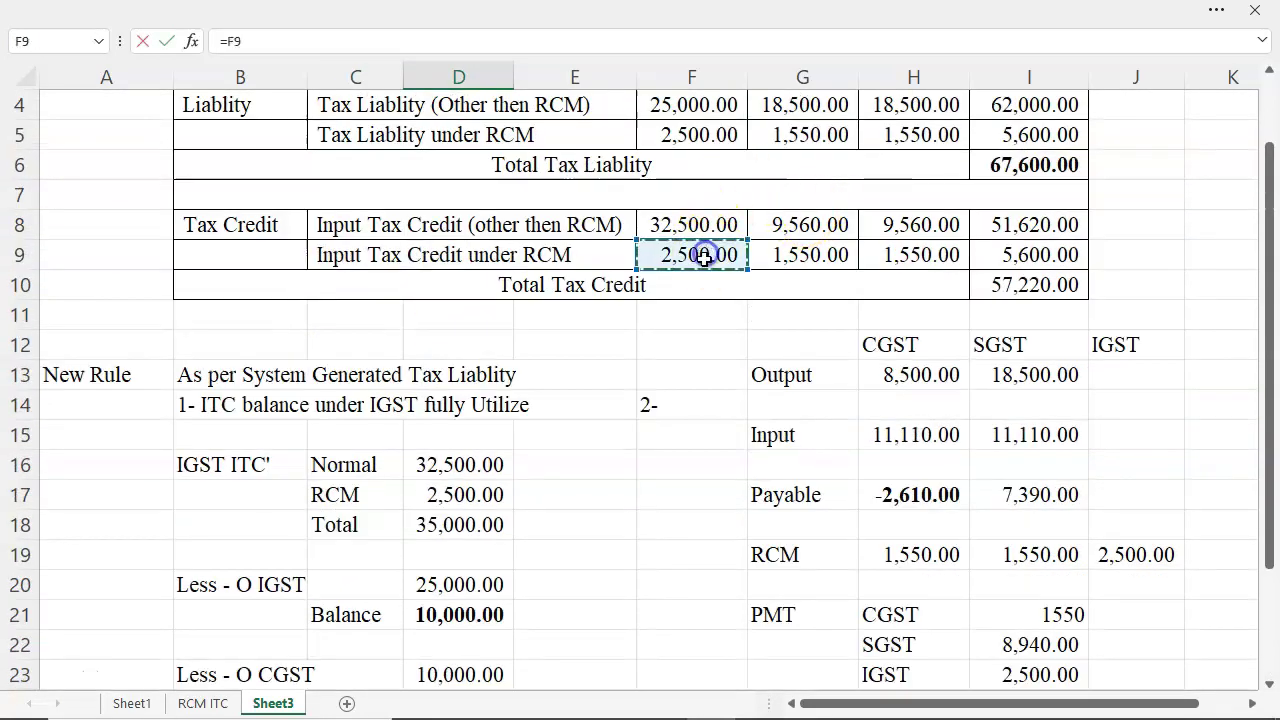
{"action": "key", "text": "Return"}
Step: Enter the label "Less - O IGST" in B30 and link D30 to the non-RCM IGST liability in F4
{"action": "key", "text": "Return"}
{"action": "key", "text": "Return"}
{"action": "key", "text": "Left"}
{"action": "key", "text": "Left"}
{"action": "key", "text": "Up"}
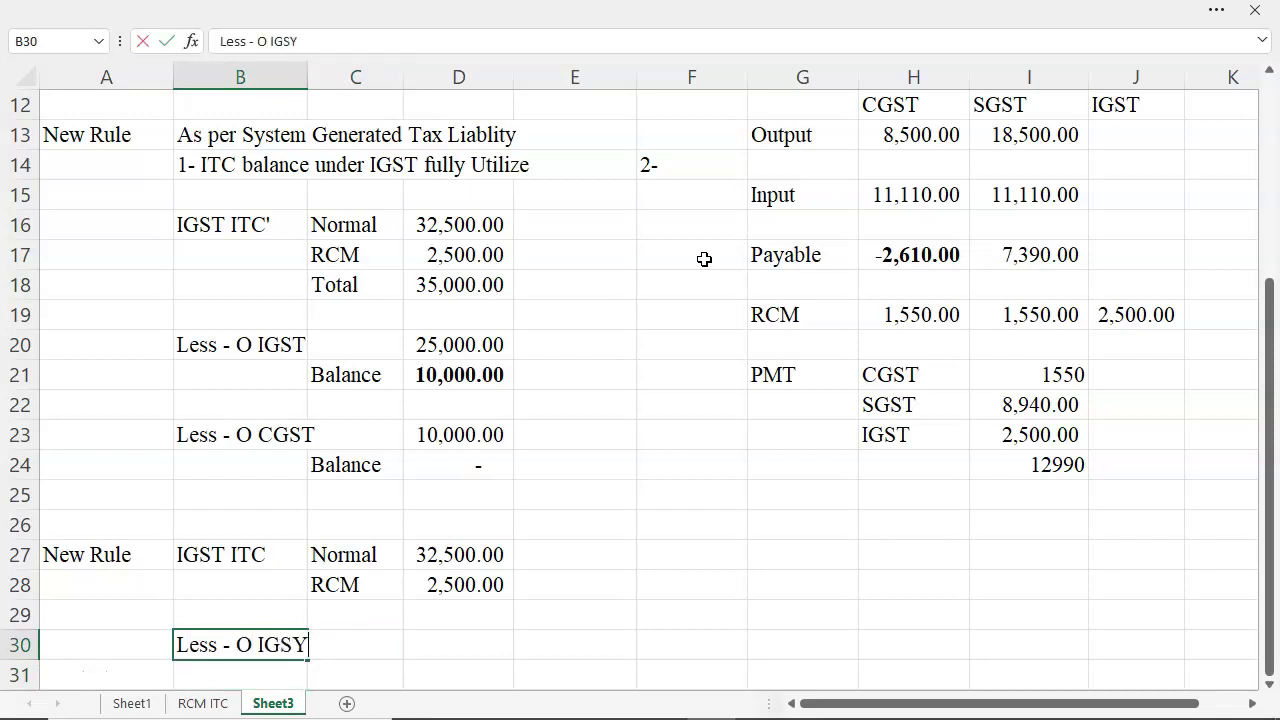
{"action": "type", "text": "T"}
{"action": "key", "text": "Tab"}
{"action": "key", "text": "Tab"}
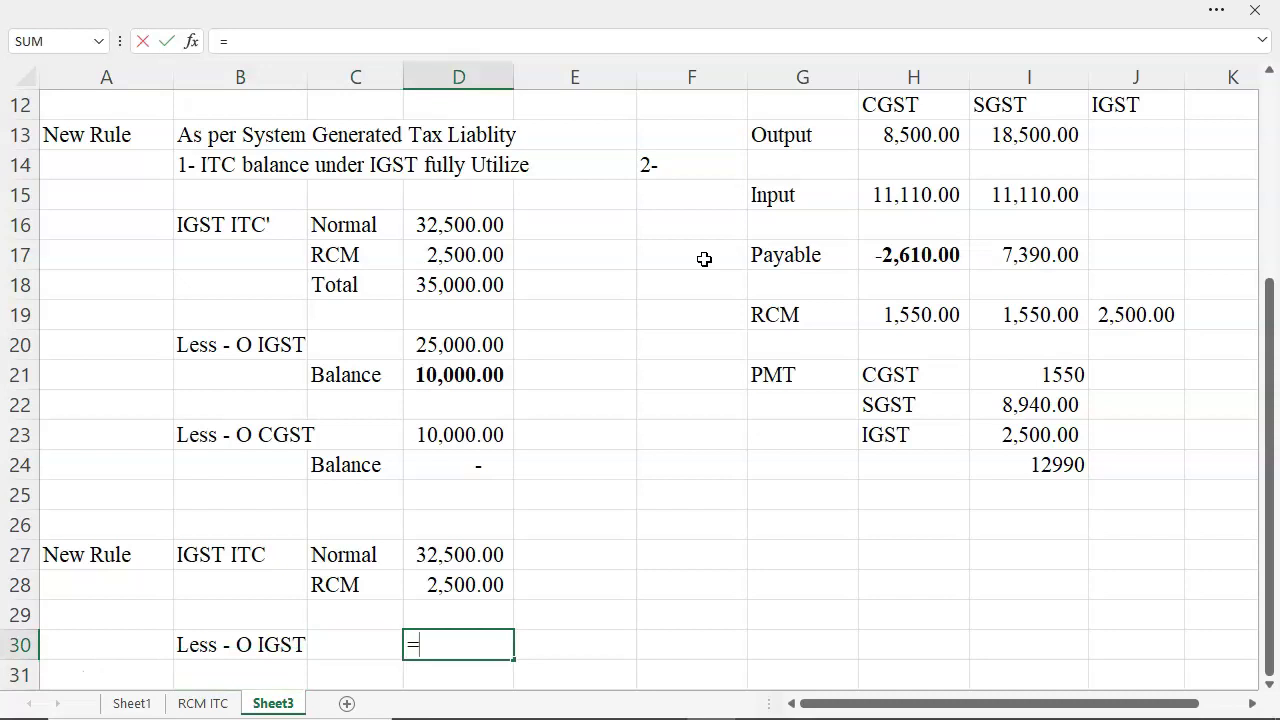
{"action": "scroll", "coordinate": [709, 200], "scroll_direction": "up", "scroll_amount": 4}
{"action": "left_click", "coordinate": [720, 200]}
{"action": "key", "text": "Return"}
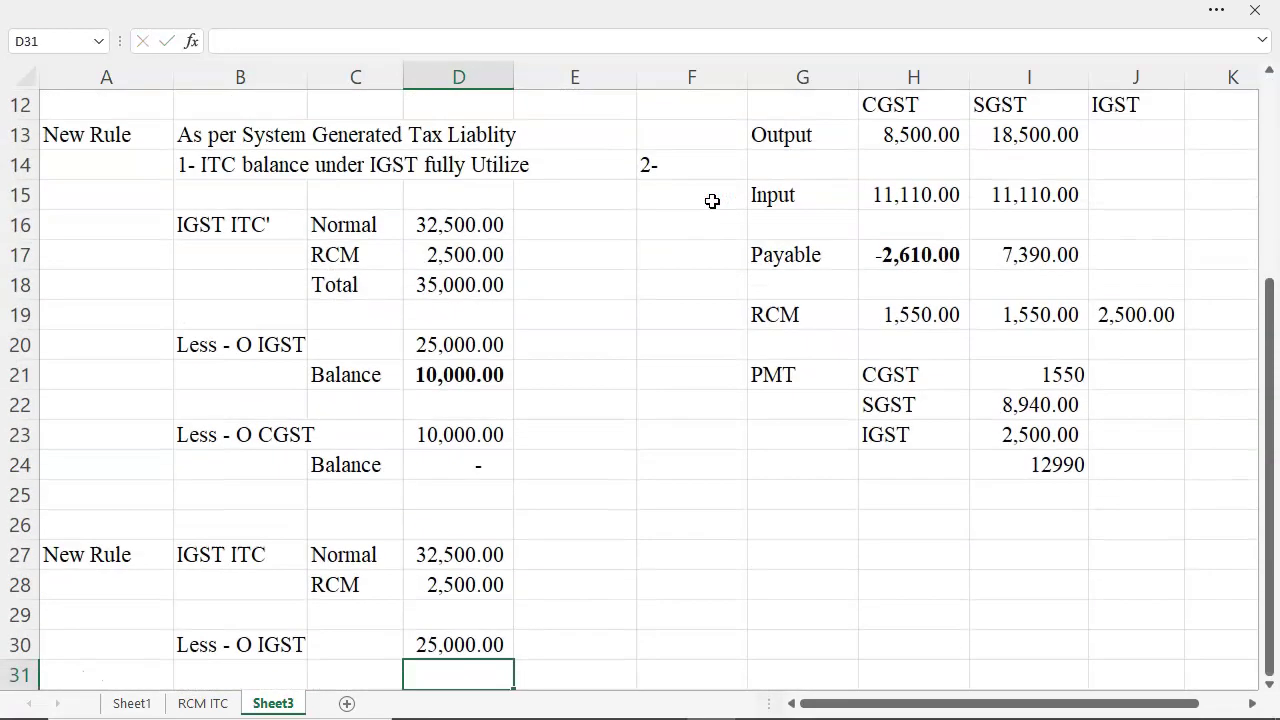
Step: Calculate the remaining IGST credit in D32 with =D27+D28-D30
{"action": "key", "text": "Return"}
{"action": "type", "text": "="}
{"action": "key", "text": "Up"}
{"action": "key", "text": "Up"}
{"action": "key", "text": "Up"}
{"action": "key", "text": "Up"}
{"action": "key", "text": "Up"}
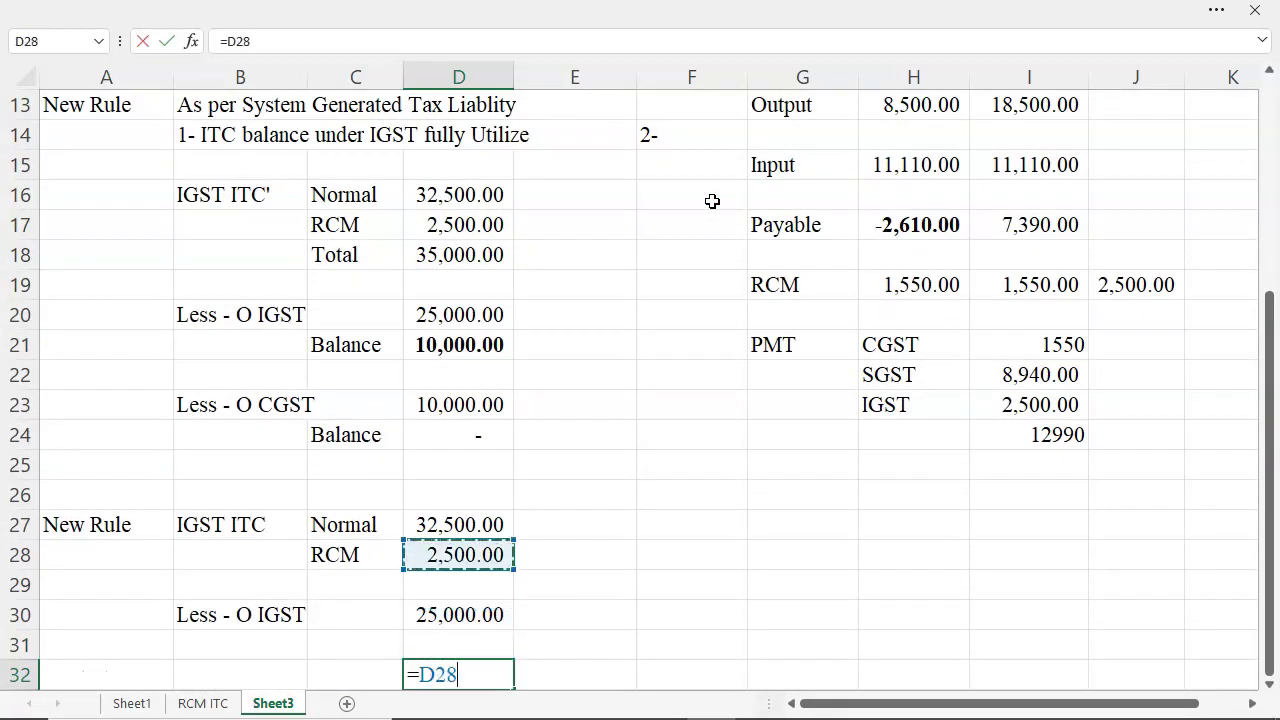
{"action": "type", "text": "+"}
{"action": "key", "text": "Up"}
{"action": "key", "text": "Up"}
{"action": "key", "text": "Up"}
{"action": "key", "text": "Up"}
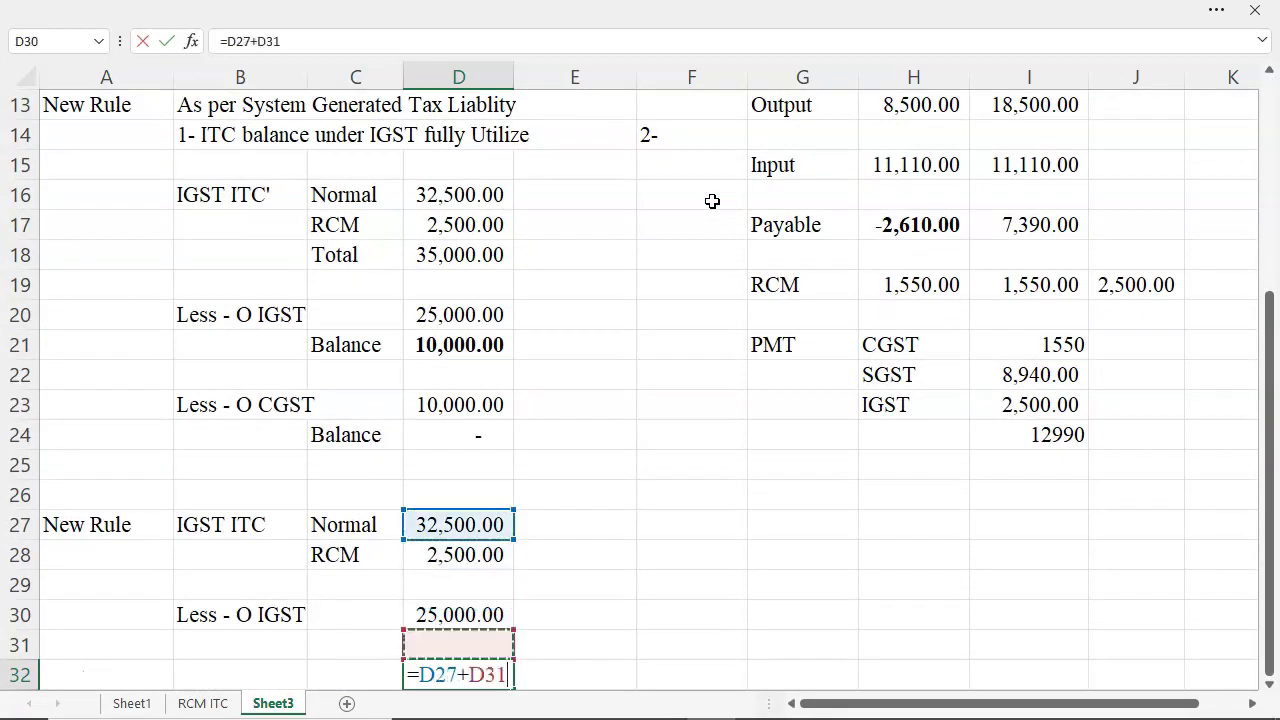
{"action": "type", "text": "-"}
{"action": "key", "text": "Up"}
{"action": "key", "text": "Up"}
{"action": "key", "text": "Return"}
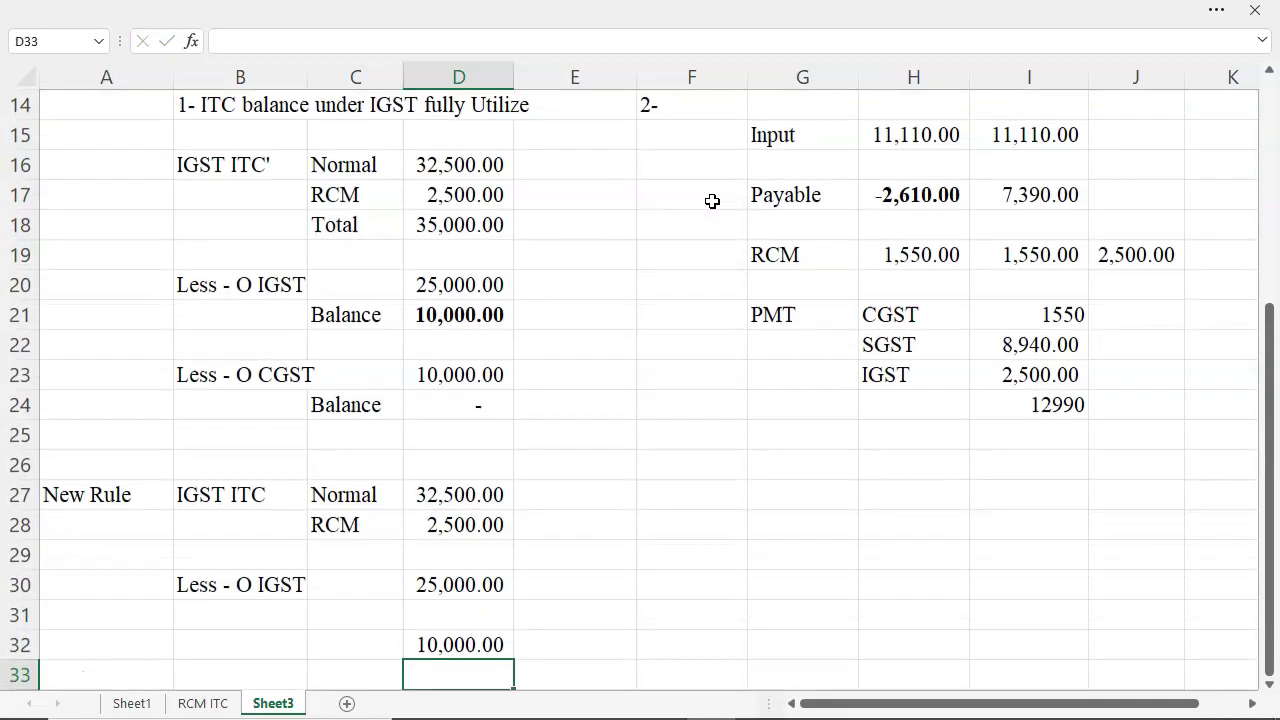
Step: Label the remaining credit row "Balance IGST ITC" in B32
{"action": "left_click", "coordinate": [249, 645]}
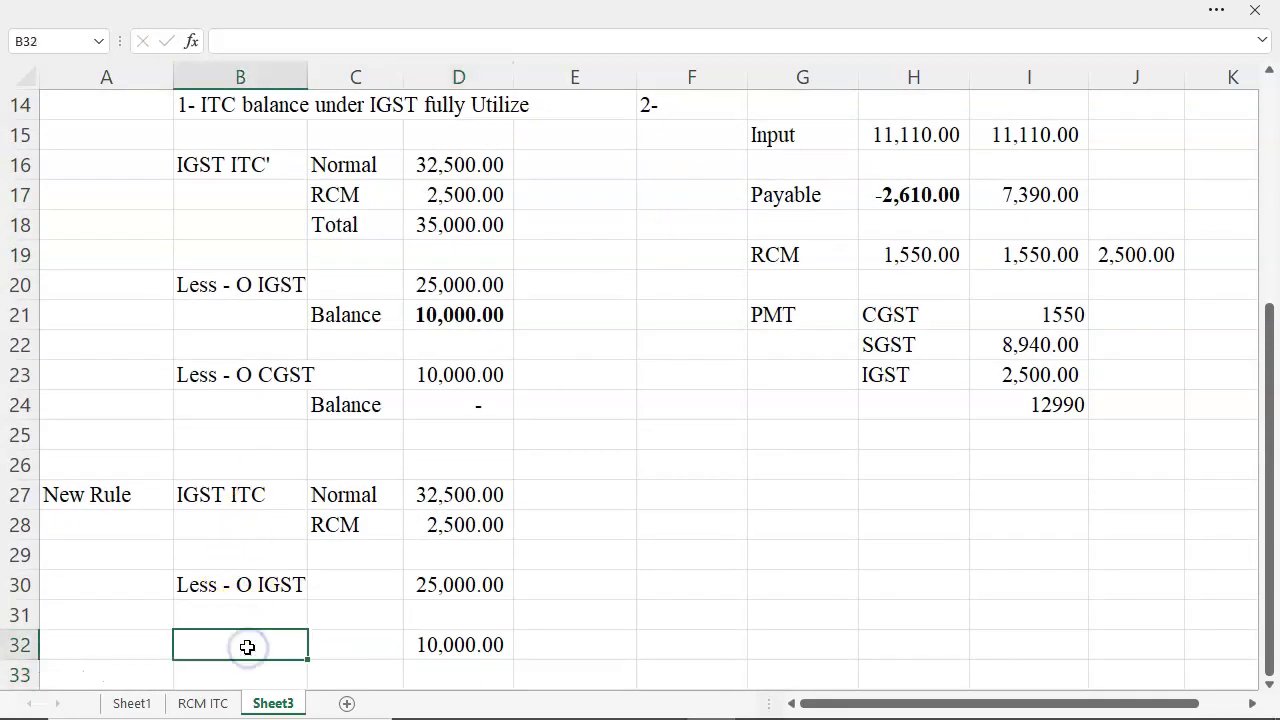
{"action": "type", "text": "Balance IGST ITC"}
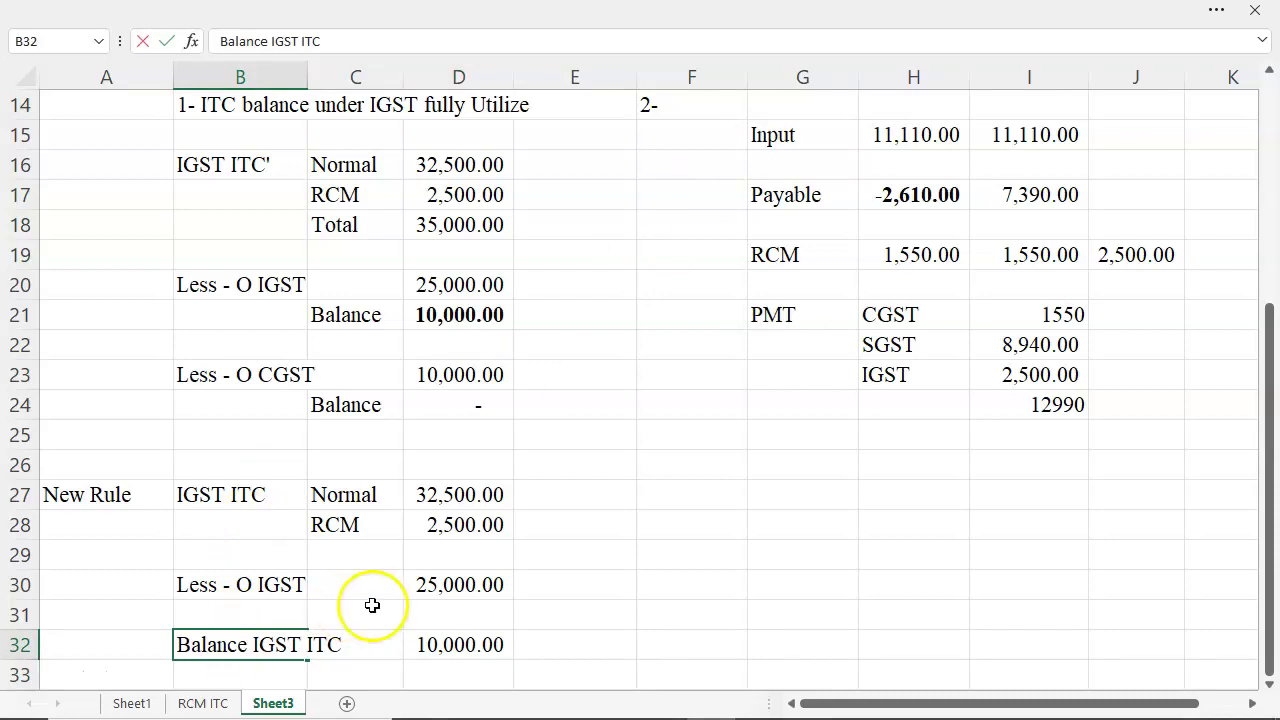
{"action": "left_click", "coordinate": [571, 591]}
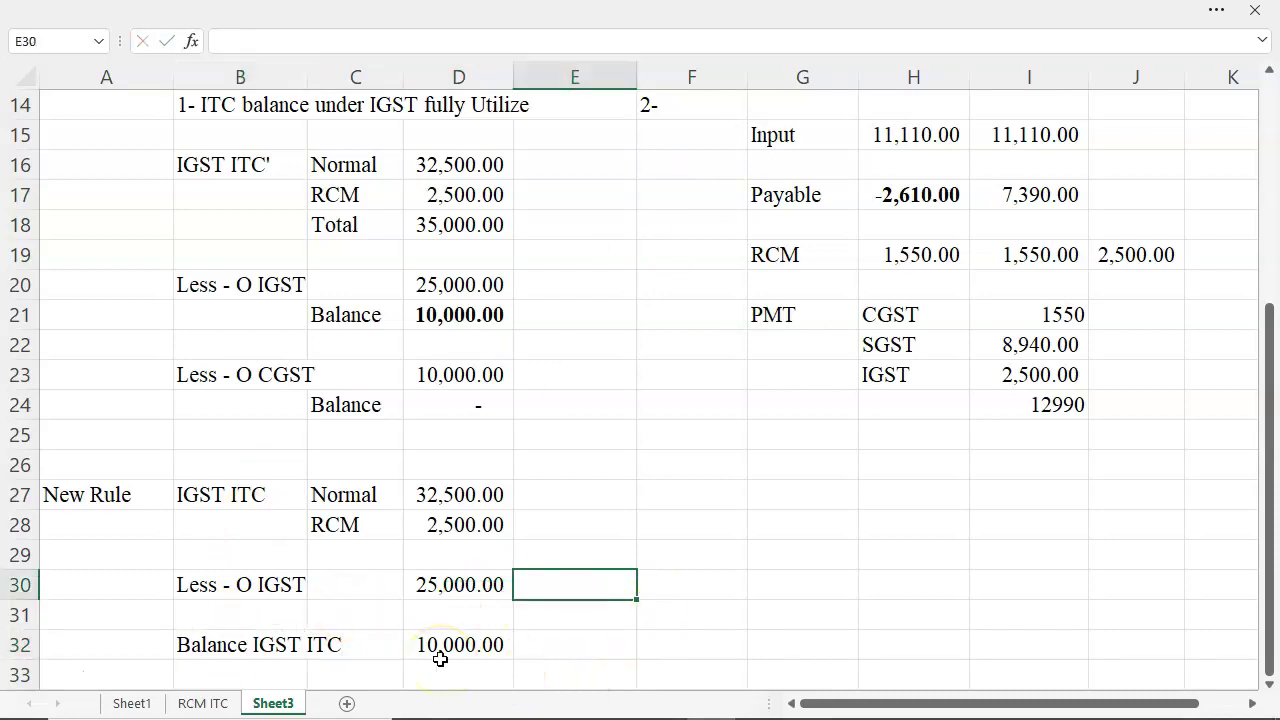
Step: Review the CGST payable in H17, the IGST credits in F8:F9, and the CGST liability and credit in G4 and G8
{"action": "scroll", "coordinate": [646, 583], "scroll_direction": "up", "scroll_amount": 2}
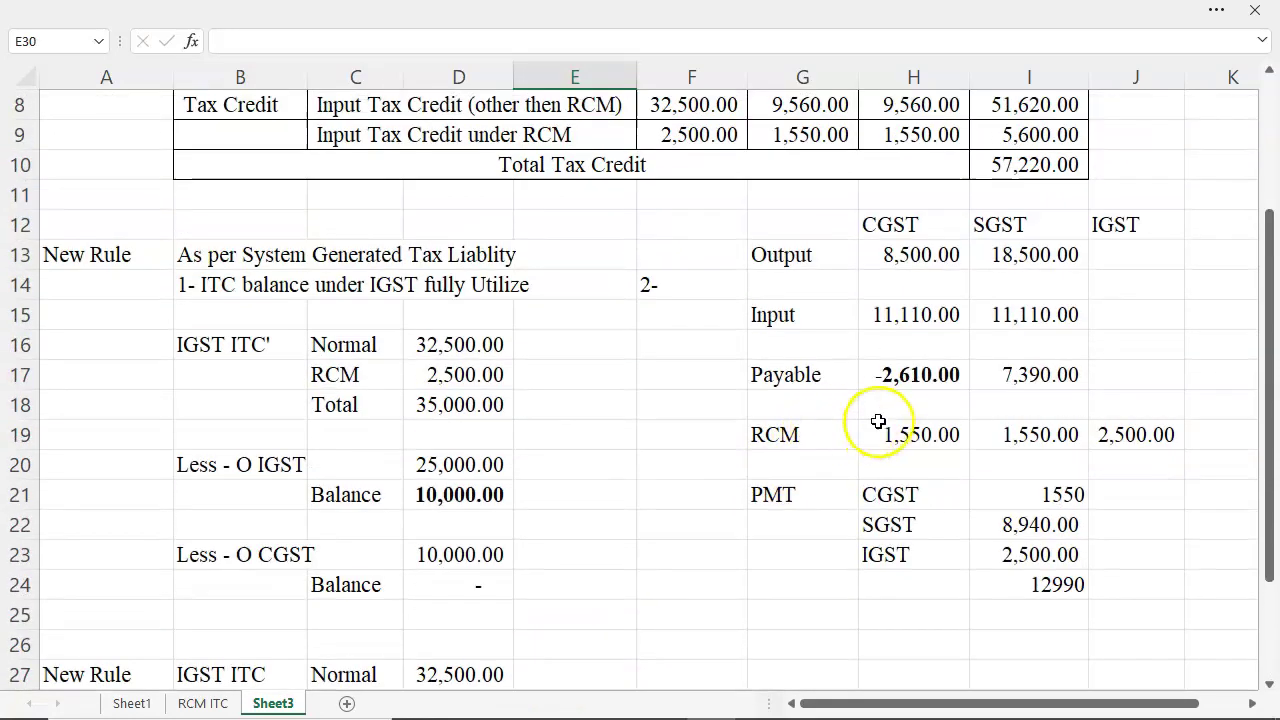
{"action": "left_click", "coordinate": [885, 375]}
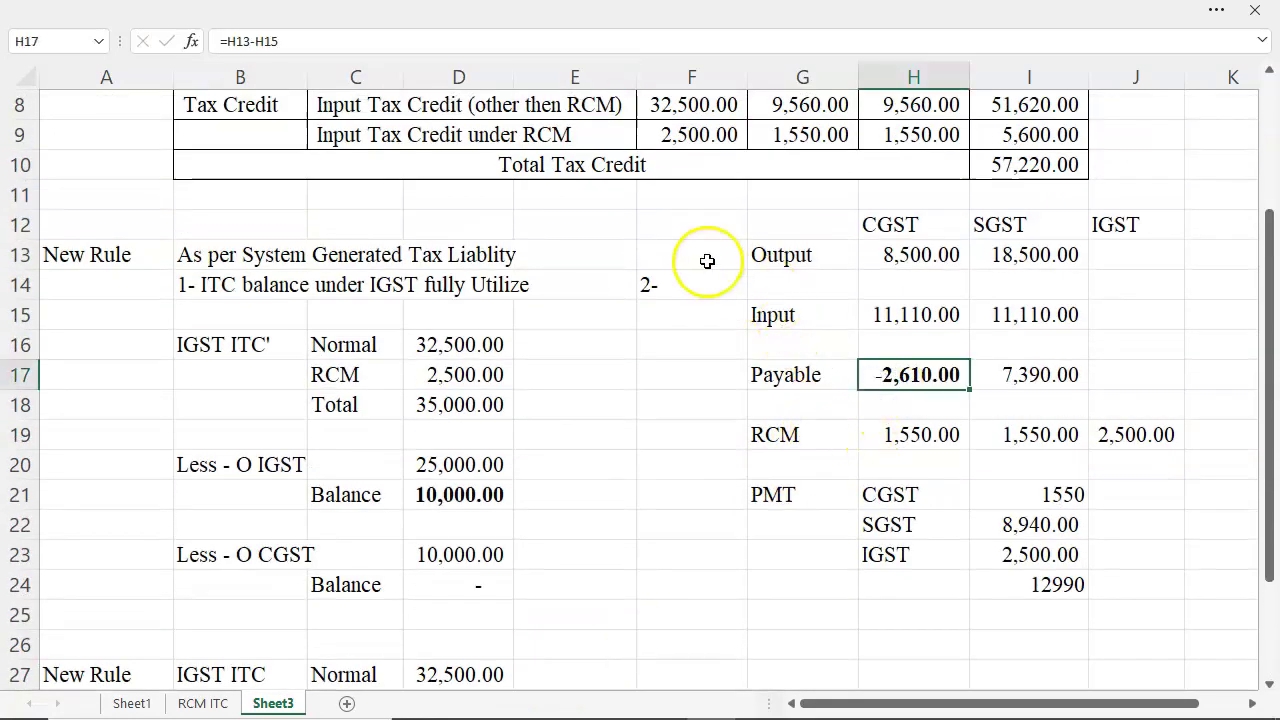
{"action": "scroll", "coordinate": [665, 230], "scroll_direction": "up", "scroll_amount": 1}
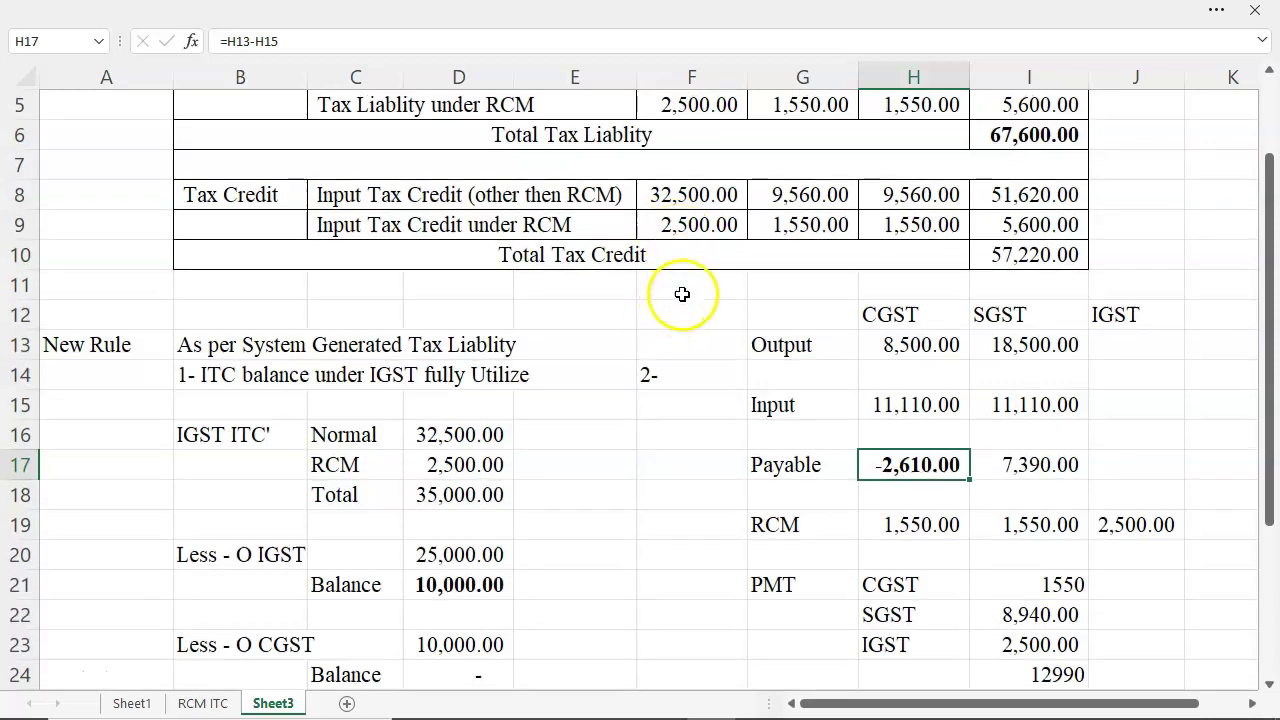
{"action": "left_click", "coordinate": [682, 294]}
{"action": "left_click_drag", "start_coordinate": [684, 199], "coordinate": [688, 221]}
{"action": "scroll", "coordinate": [780, 217], "scroll_direction": "up", "scroll_amount": 1}
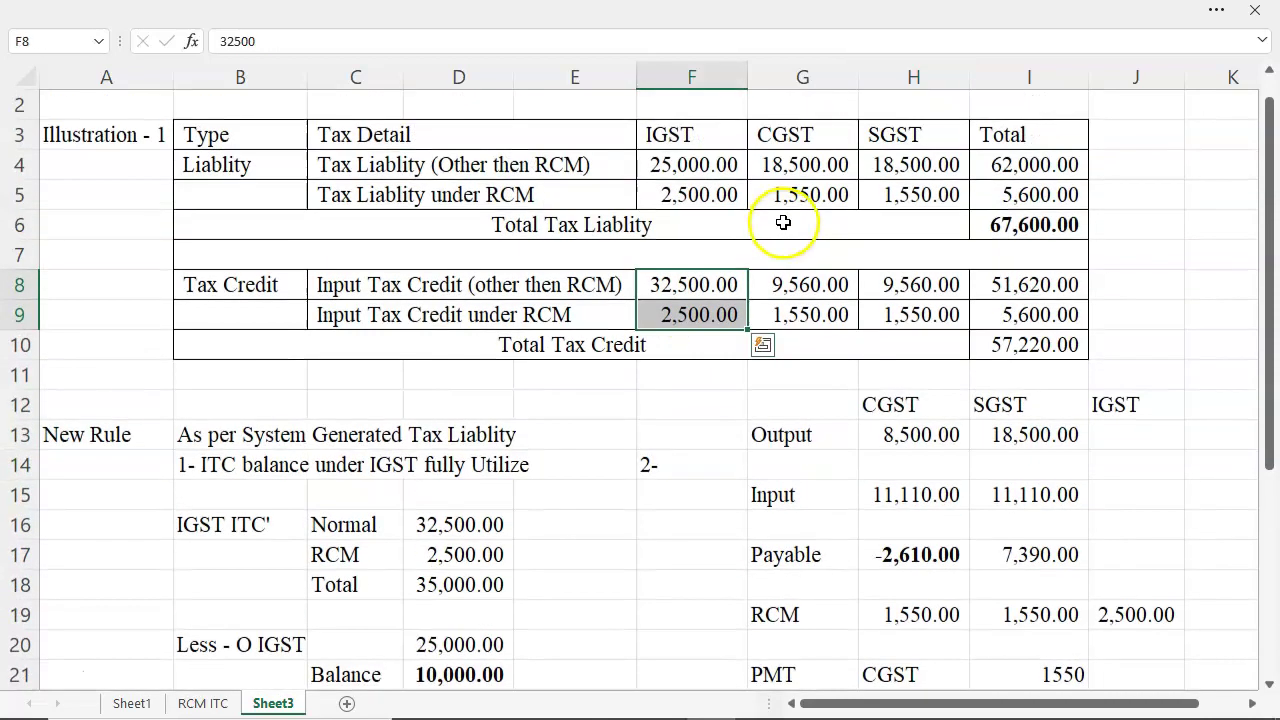
{"action": "left_click", "coordinate": [793, 162]}
{"action": "left_click", "coordinate": [803, 287]}
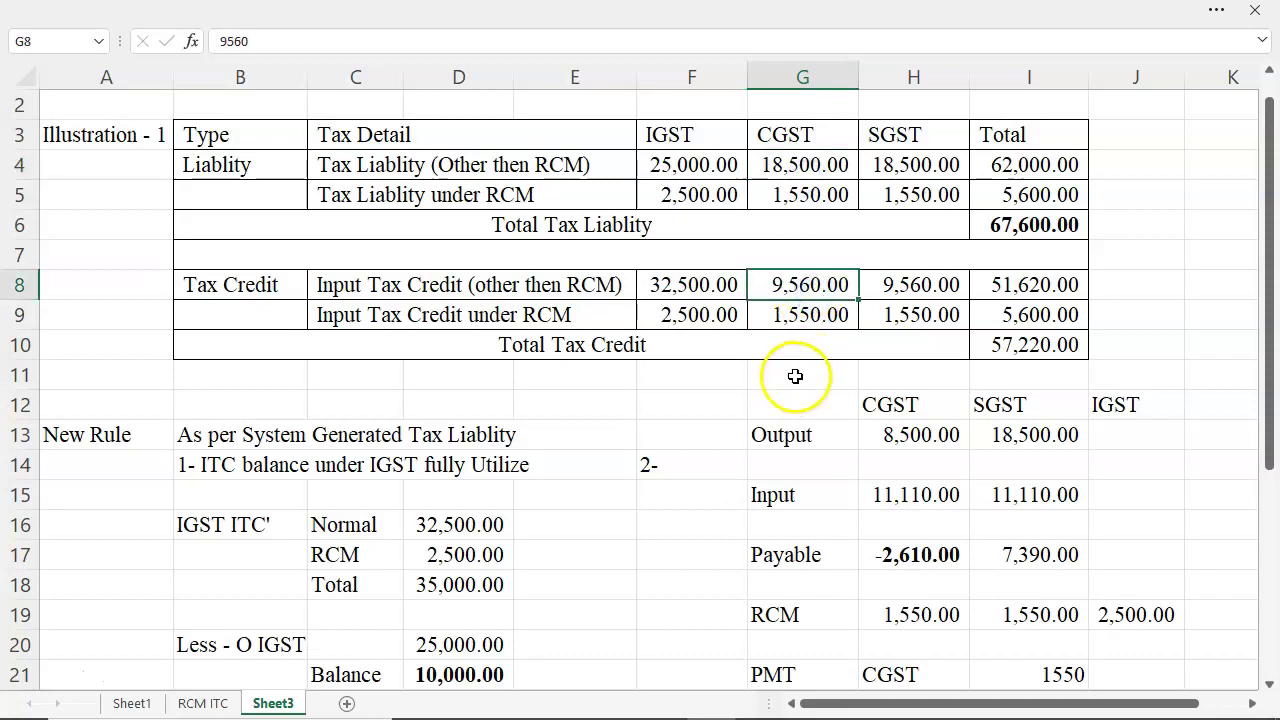
Step: Add up the two CGST input tax credits in G11 with =G8+G9
{"action": "left_click", "coordinate": [795, 376]}
{"action": "type", "text": "="}
{"action": "key", "text": "Up"}
{"action": "key", "text": "Up"}
{"action": "key", "text": "Up"}
{"action": "type", "text": "+"}
{"action": "key", "text": "Up"}
{"action": "key", "text": "Up"}
{"action": "key", "text": "Return"}
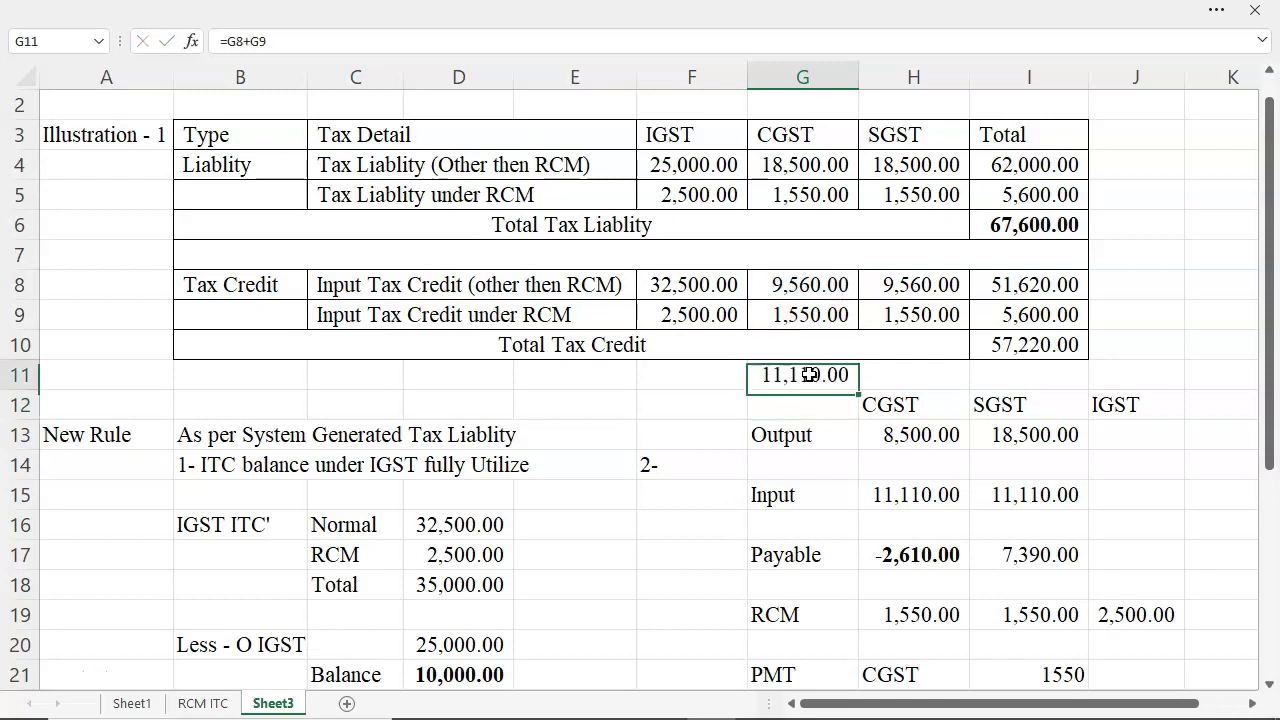
Step: Insert two blank rows directly below the CGST credit total in row 11
{"action": "key", "text": "alt+h"}
{"action": "key", "text": "i"}
{"action": "key", "text": "r"}
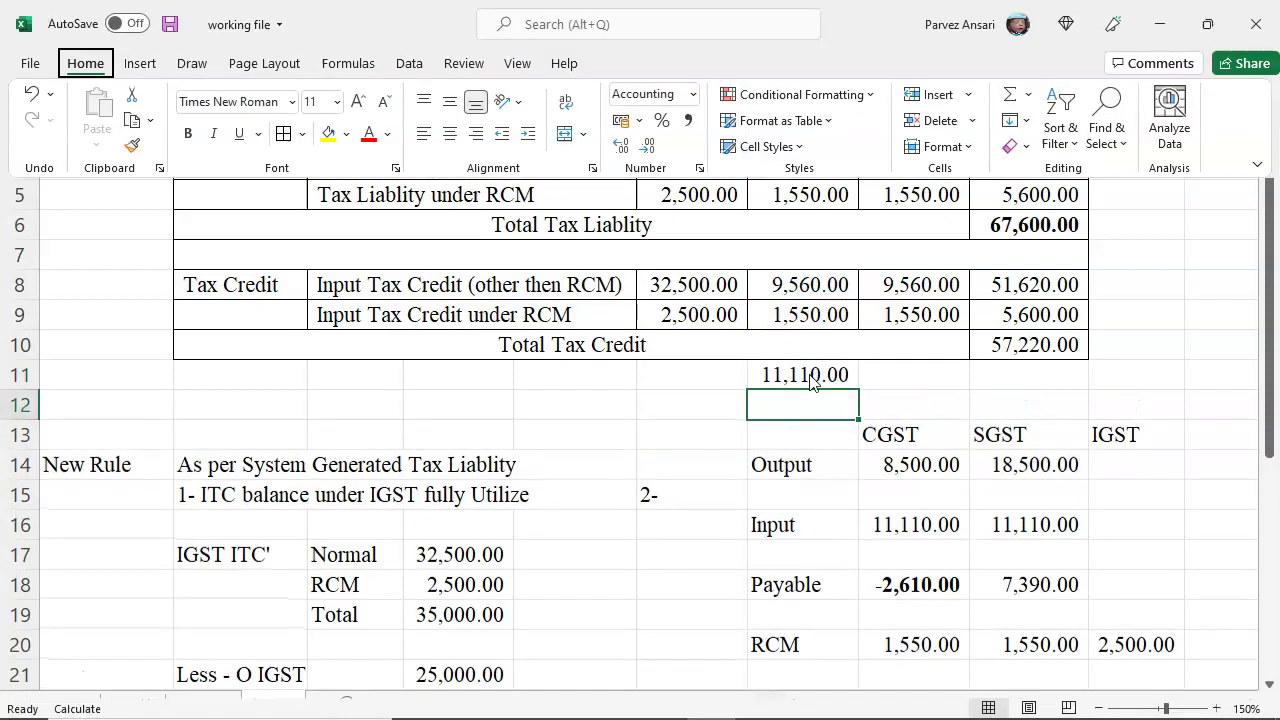
{"action": "key", "text": "alt+h"}
{"action": "key", "text": "i"}
{"action": "key", "text": "r"}
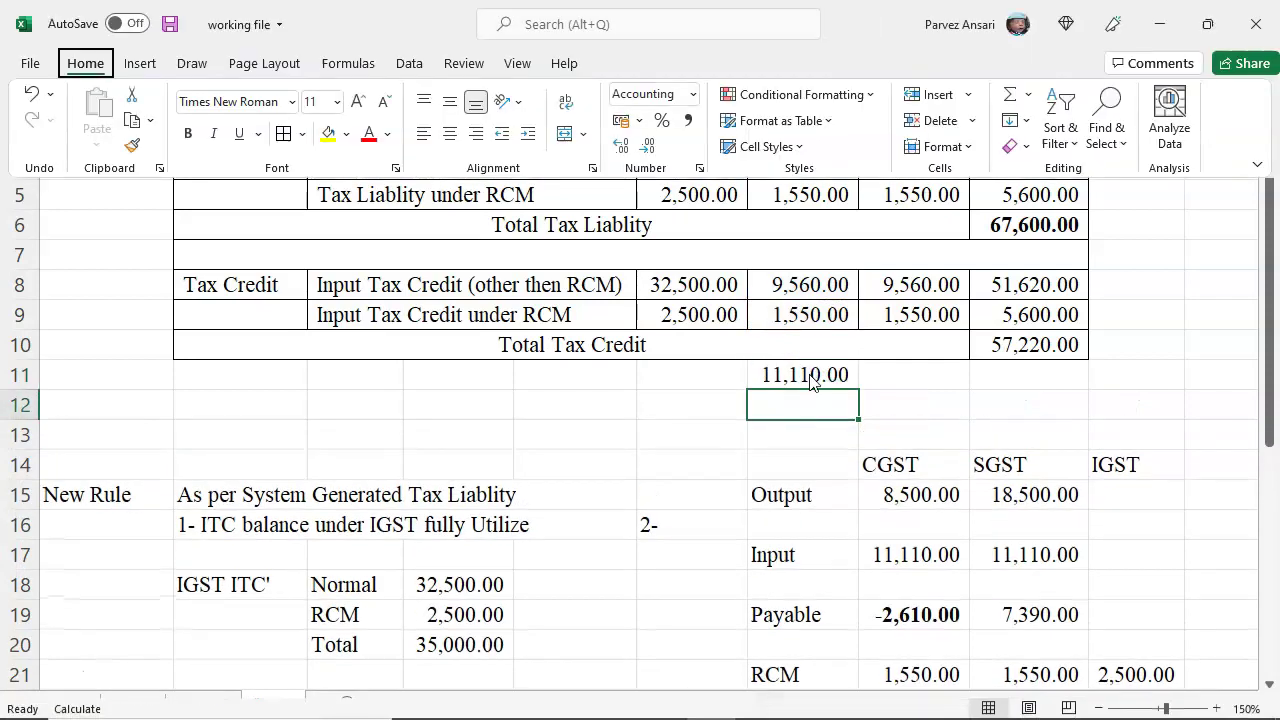
Step: Calculate the CGST liability left after its own credit in G12 with =G4-G11, shown in bold
{"action": "left_click", "coordinate": [842, 414]}
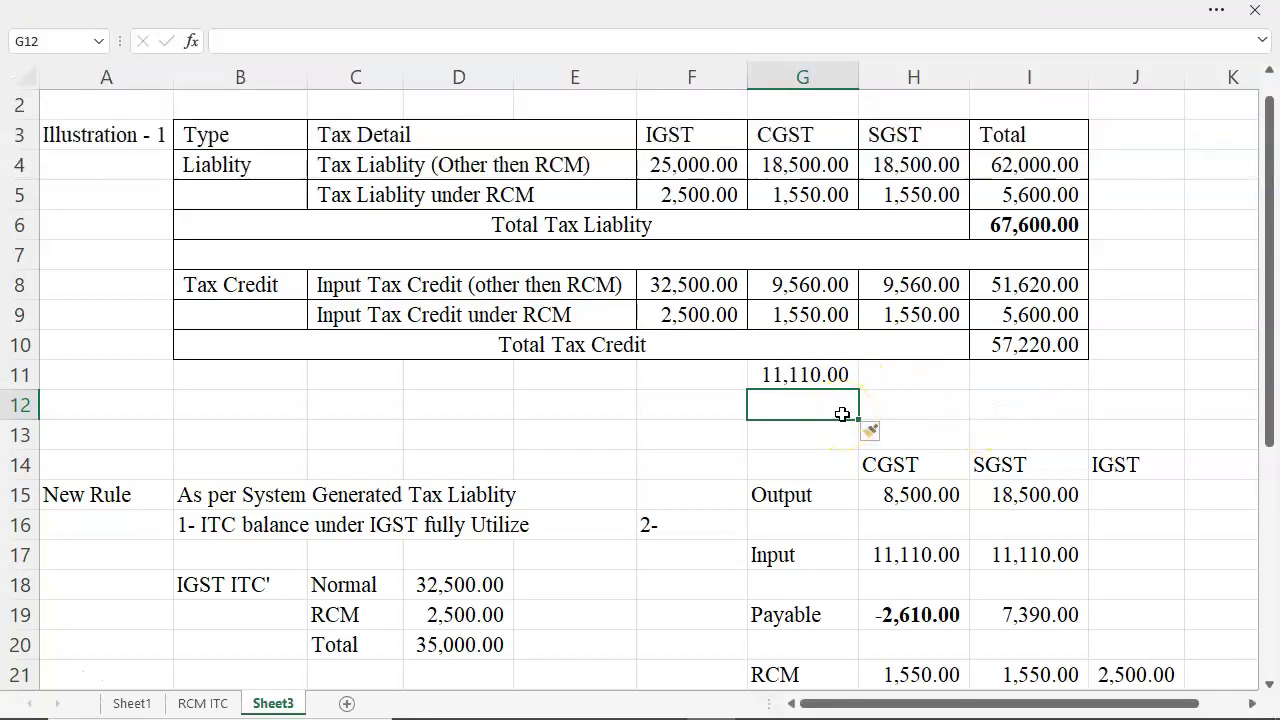
{"action": "type", "text": "="}
{"action": "key", "text": "Up"}
{"action": "key", "text": "Up"}
{"action": "key", "text": "Up"}
{"action": "key", "text": "Up"}
{"action": "key", "text": "Up"}
{"action": "key", "text": "Up"}
{"action": "key", "text": "Up"}
{"action": "key", "text": "Up"}
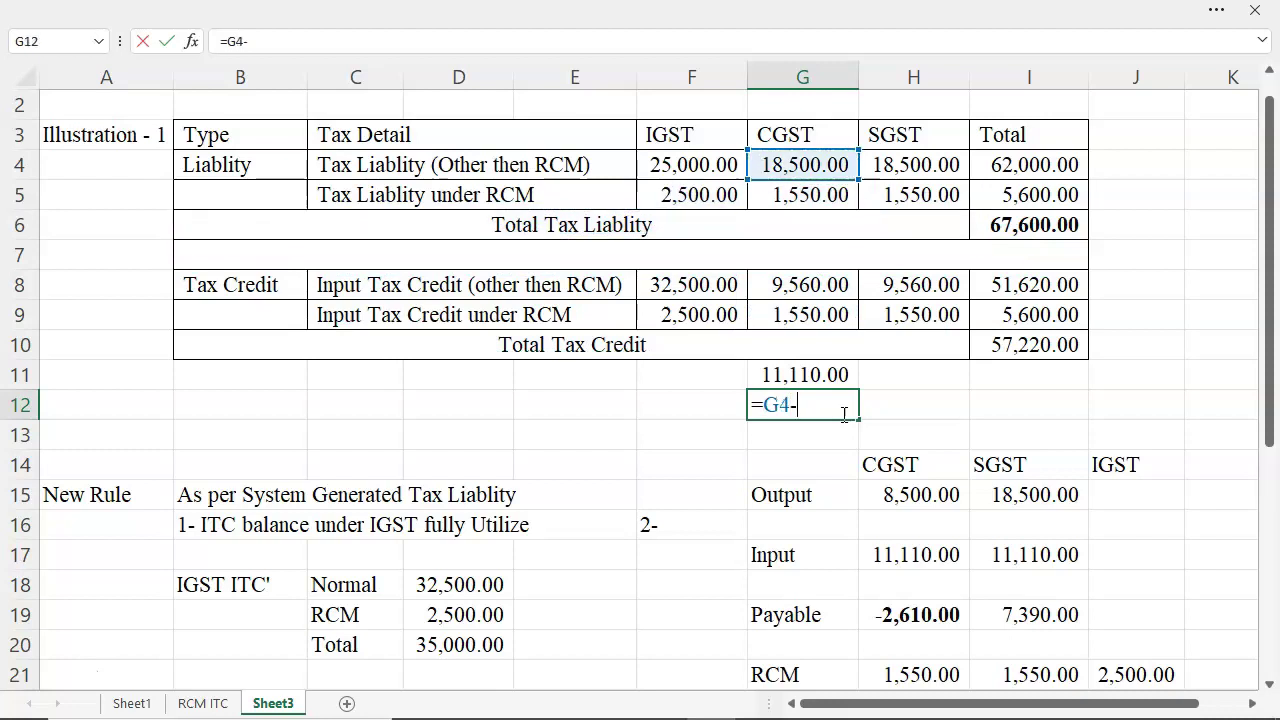
{"action": "type", "text": "-"}
{"action": "key", "text": "Up"}
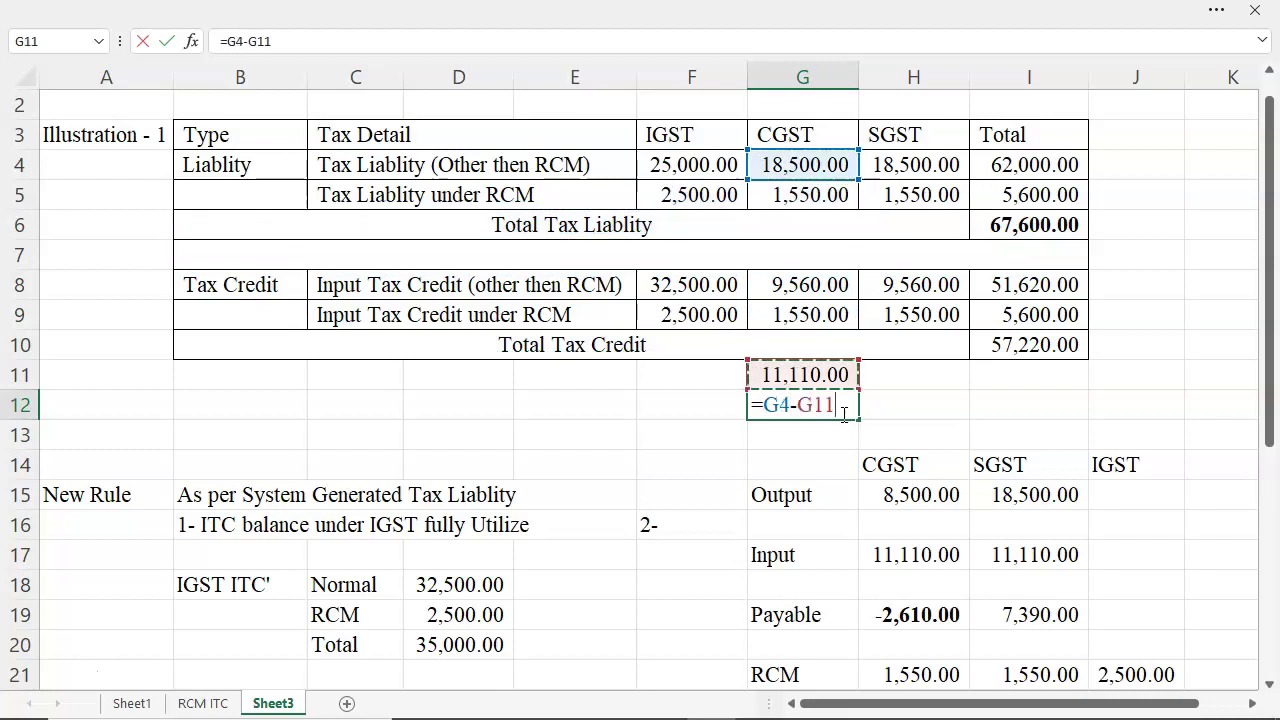
{"action": "key", "text": "Return"}
{"action": "left_click", "coordinate": [842, 414]}
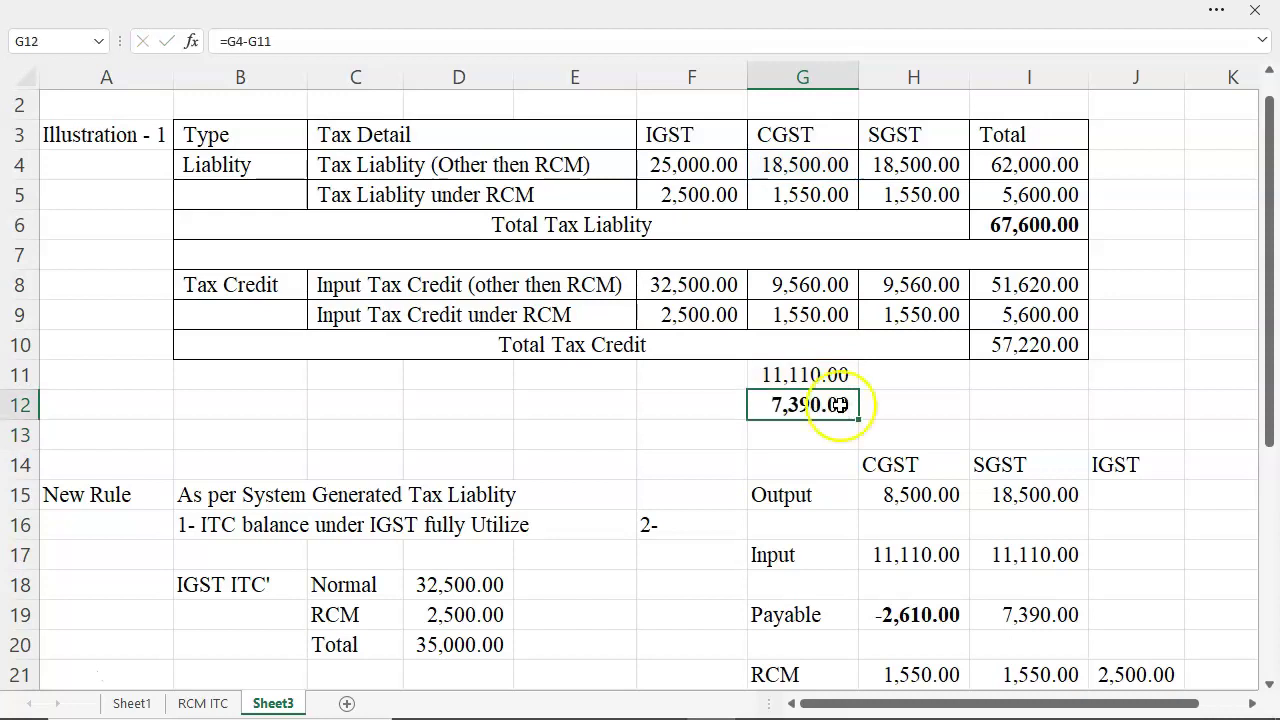
Step: Enter the label "Less - O CGST" in B36, following the wording of the earlier calculation in row 25
{"action": "scroll", "coordinate": [753, 436], "scroll_direction": "down", "scroll_amount": 1}
{"action": "scroll", "coordinate": [753, 436], "scroll_direction": "down", "scroll_amount": 5}
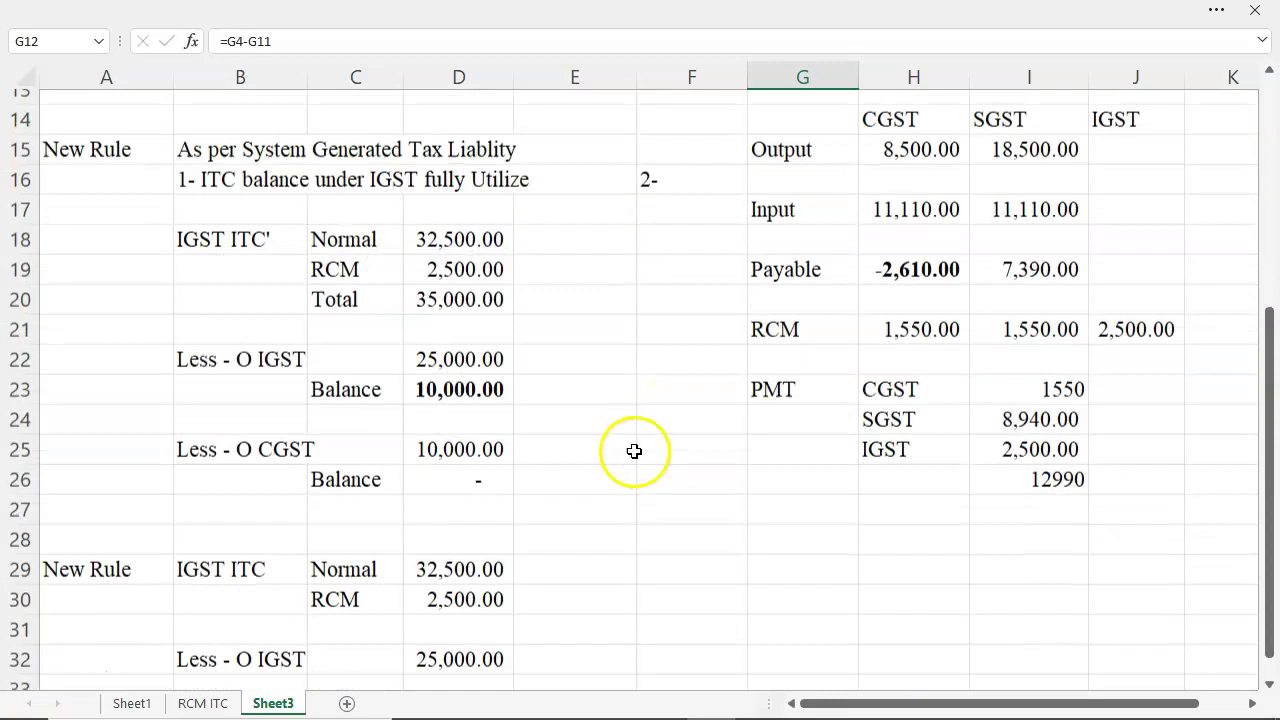
{"action": "left_click_drag", "start_coordinate": [189, 254], "coordinate": [473, 264]}
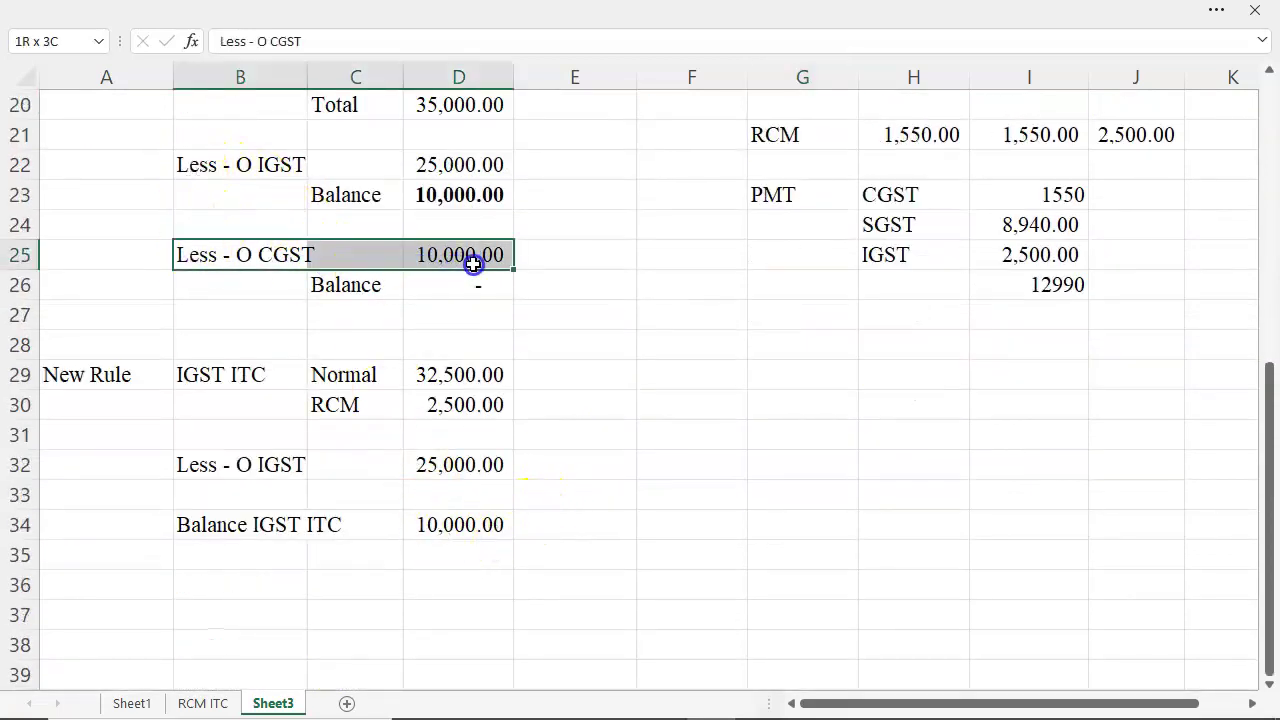
{"action": "left_click", "coordinate": [238, 586]}
{"action": "type", "text": "Less - O"}
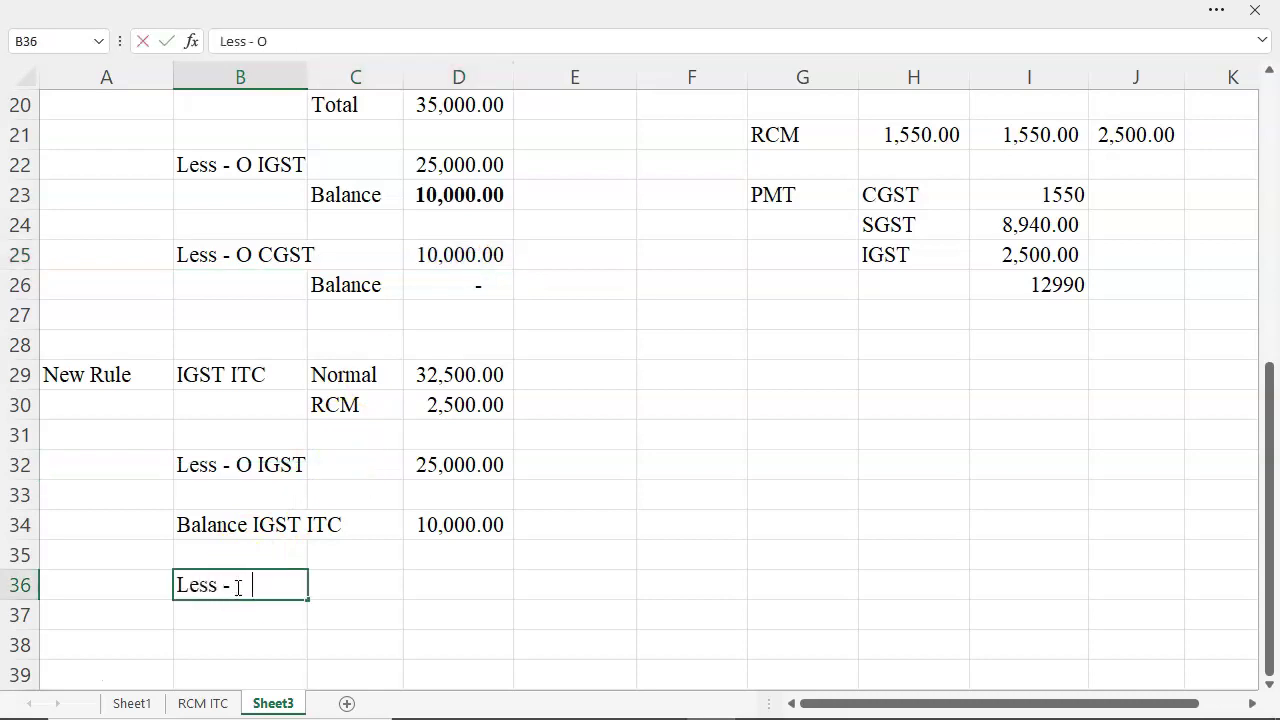
{"action": "key", "text": "Return"}
Step: Link D36 to the remaining CGST liability in G12
{"action": "key", "text": "Up"}
{"action": "key", "text": "Right"}
{"action": "key", "text": "Right"}
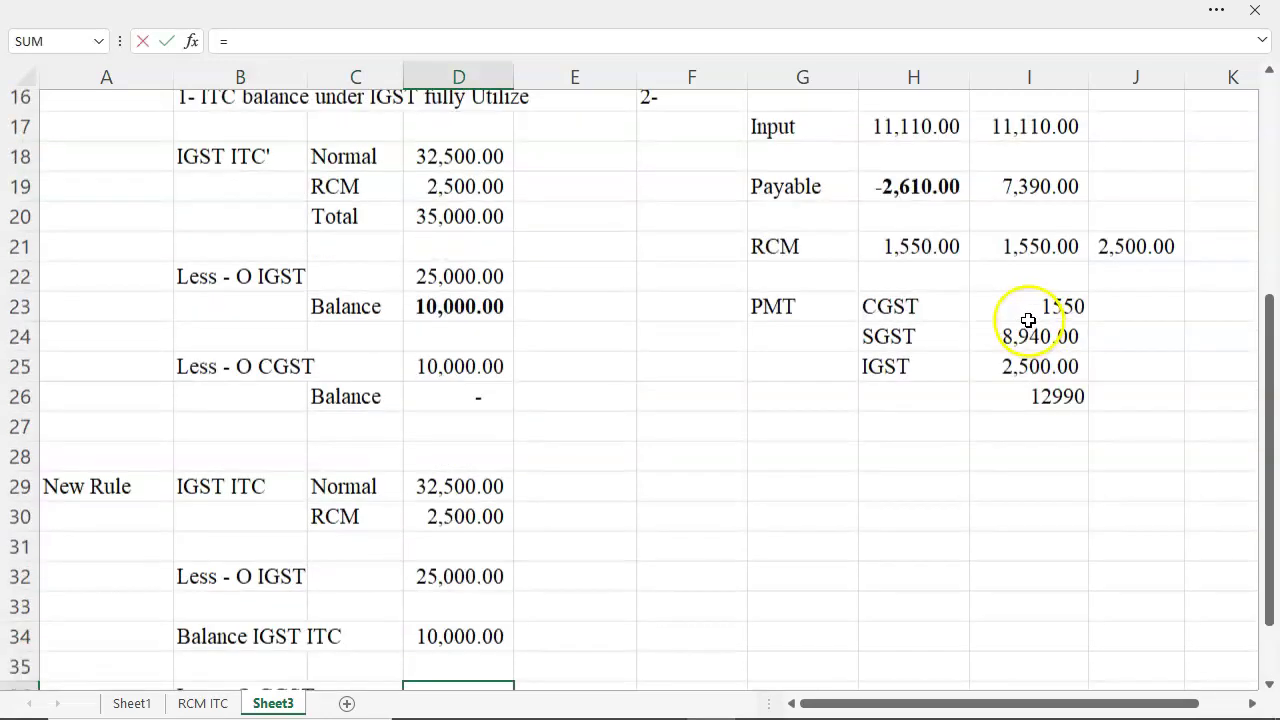
{"action": "scroll", "coordinate": [1028, 477], "scroll_direction": "up", "scroll_amount": 4}
{"action": "left_click", "coordinate": [800, 228]}
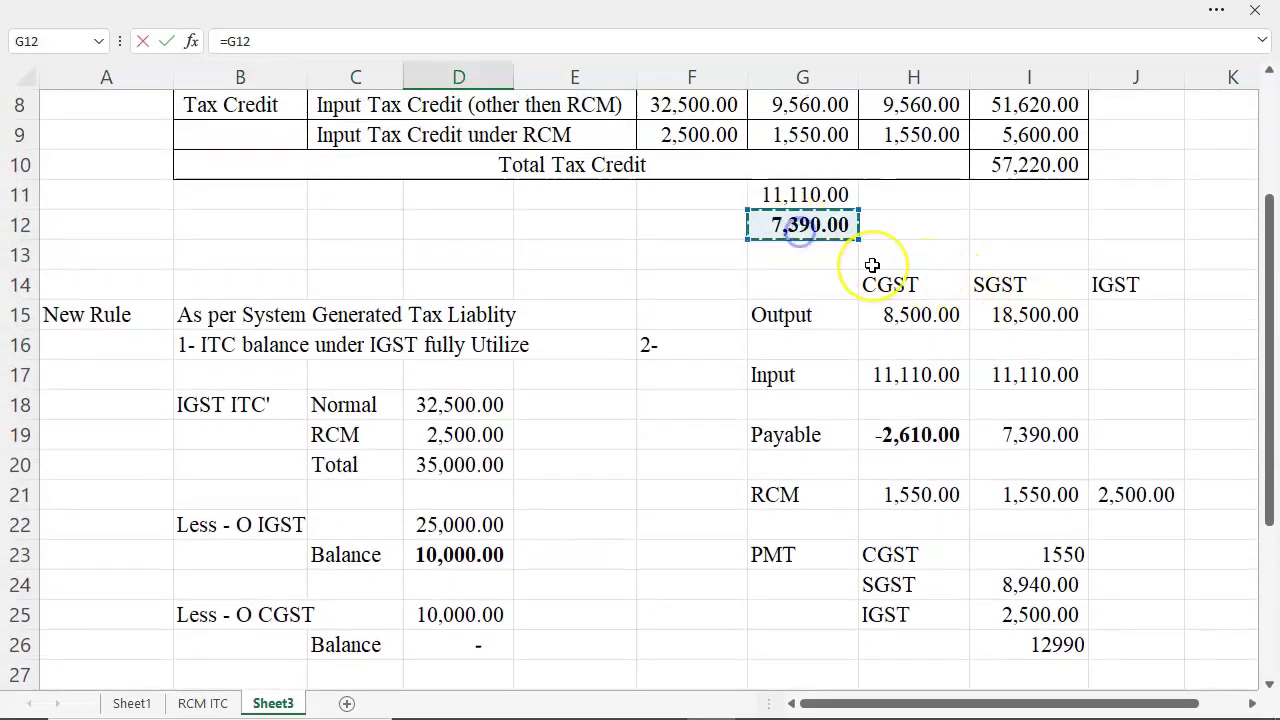
{"action": "key", "text": "Return"}
{"action": "key", "text": "Down"}
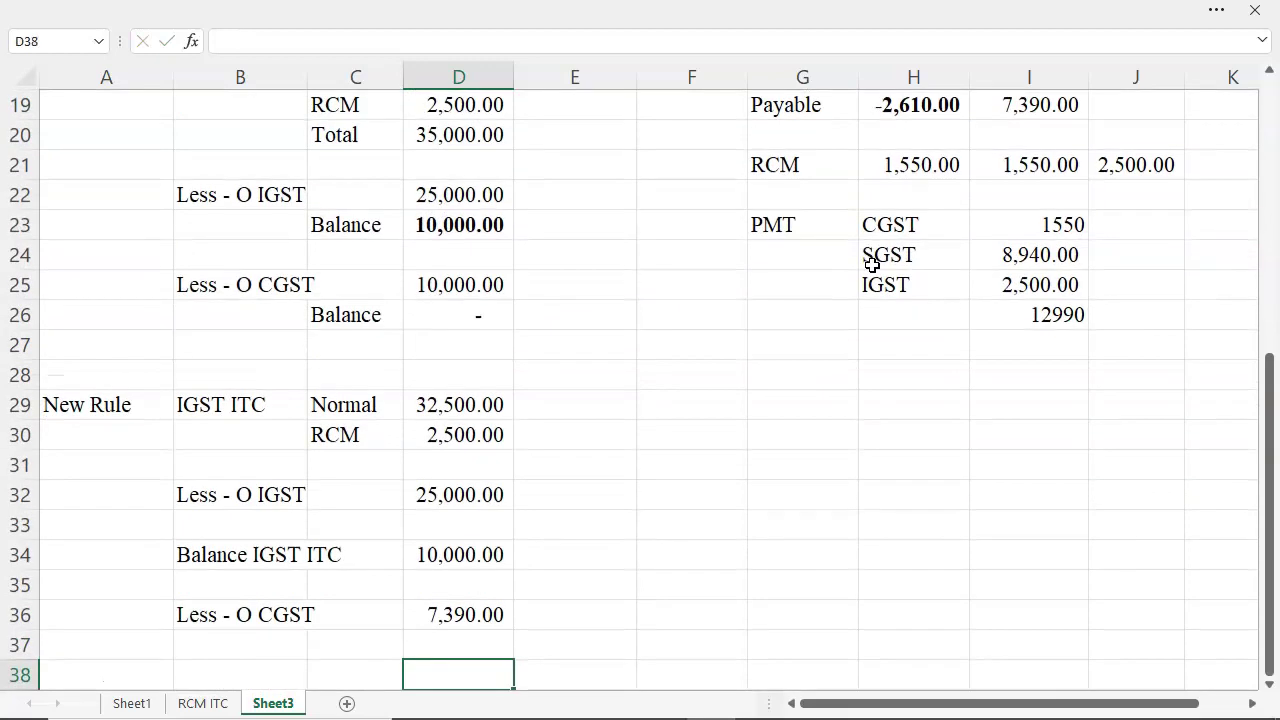
Step: Calculate the IGST credit left after the CGST set-off in D38 with =D34-D36
{"action": "type", "text": "="}
{"action": "key", "text": "Up"}
{"action": "key", "text": "Up"}
{"action": "key", "text": "Up"}
{"action": "key", "text": "Up"}
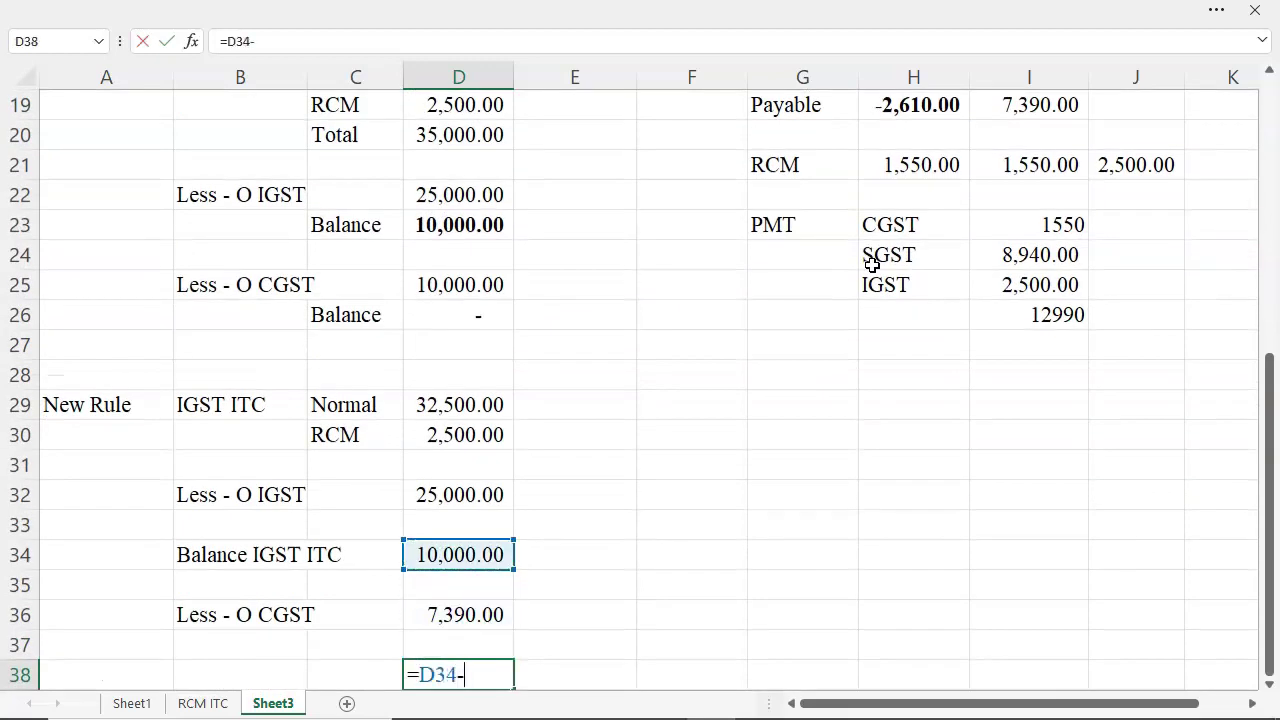
{"action": "type", "text": "-"}
{"action": "key", "text": "Up"}
{"action": "key", "text": "Up"}
{"action": "key", "text": "Return"}
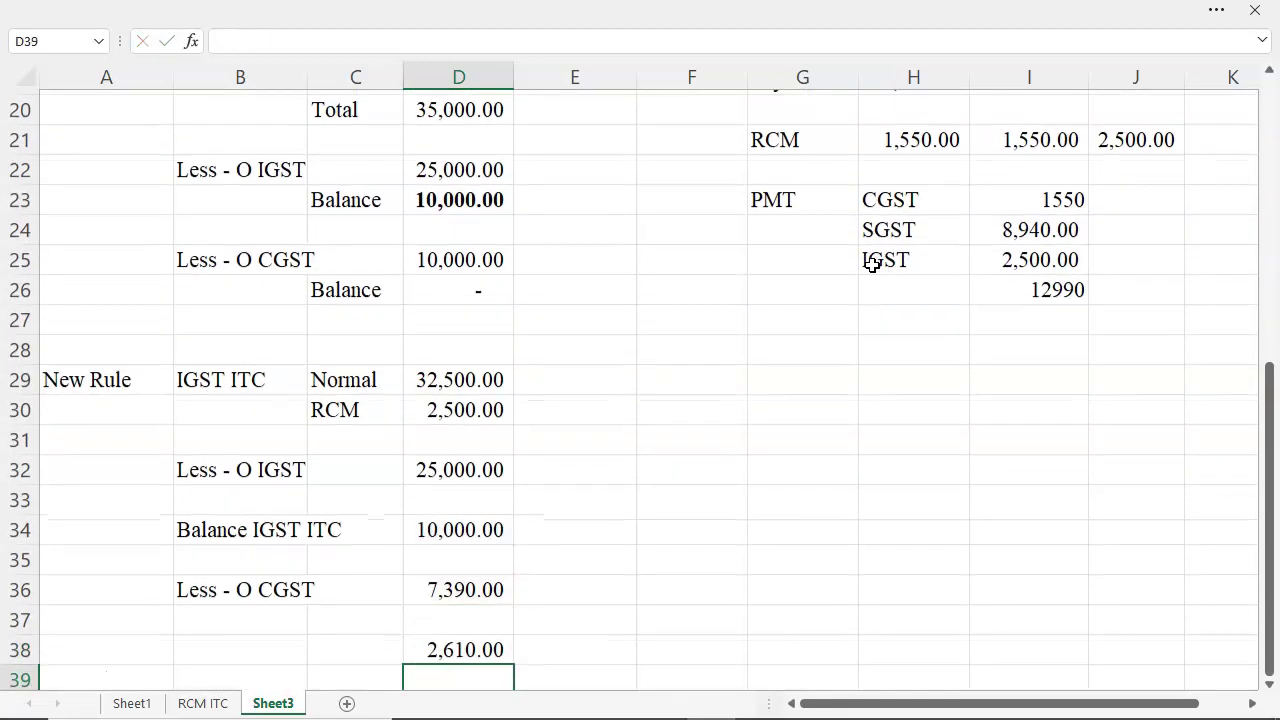
Step: Enter the labels "Balance IGST ITC" in B38 and "Less - O SGST" in B40
{"action": "key", "text": "Left"}
{"action": "key", "text": "Left"}
{"action": "key", "text": "Up"}
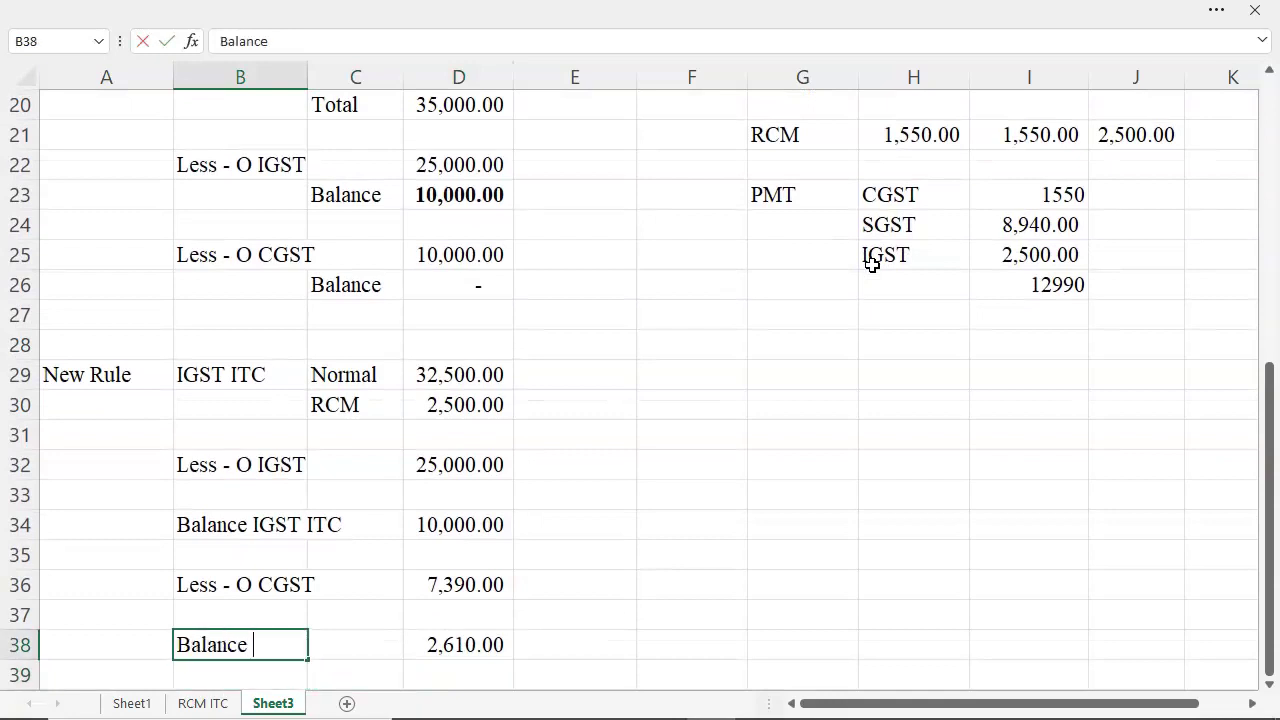
{"action": "type", "text": "Balance IGST ITC"}
{"action": "key", "text": "Return"}
{"action": "key", "text": "Return"}
{"action": "type", "text": "Less - O SGST"}
{"action": "key", "text": "Return"}
Step: Calculate the SGST set-off in D40 with =MIN(D38,H8+H9), using the remaining IGST credit and the two SGST credit amounts
{"action": "key", "text": "Up"}
{"action": "key", "text": "Right"}
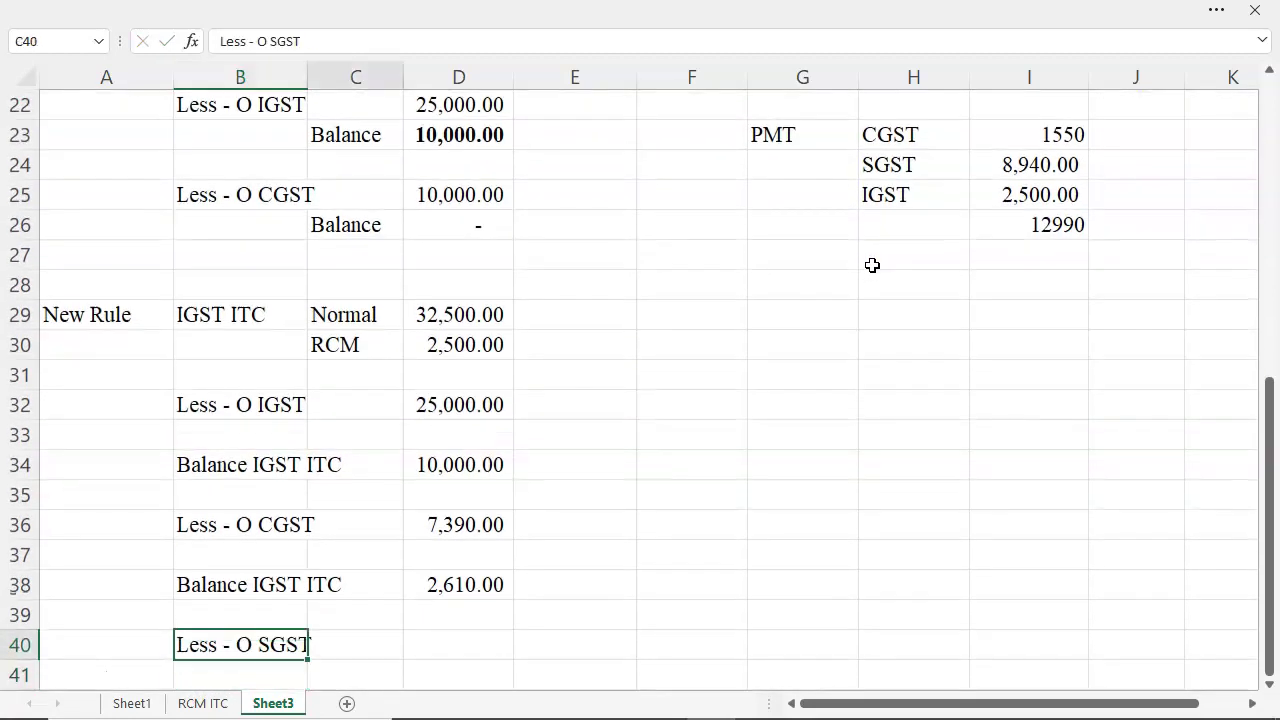
{"action": "key", "text": "Right"}
{"action": "type", "text": "=MINS"}
{"action": "key", "text": "BackSpace"}
{"action": "type", "text": "("}
{"action": "key", "text": "Up"}
{"action": "key", "text": "Up"}
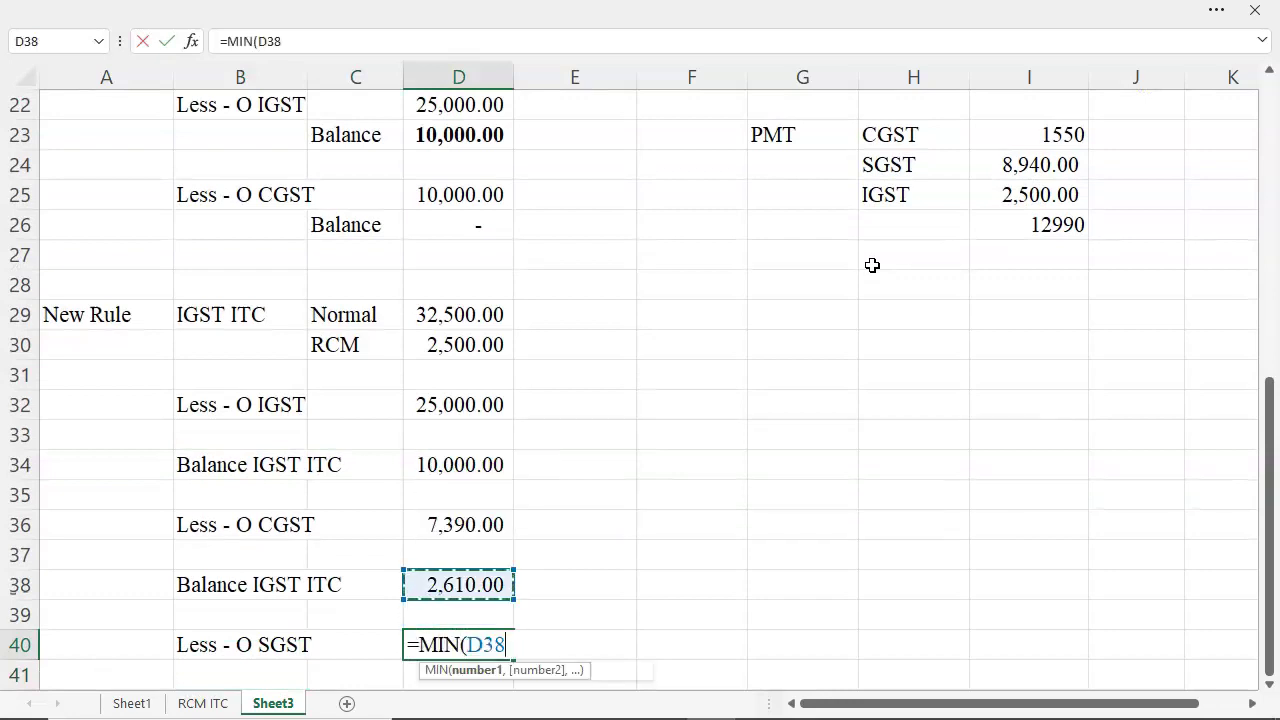
{"action": "type", "text": ","}
{"action": "scroll", "coordinate": [900, 195], "scroll_direction": "up", "scroll_amount": 5}
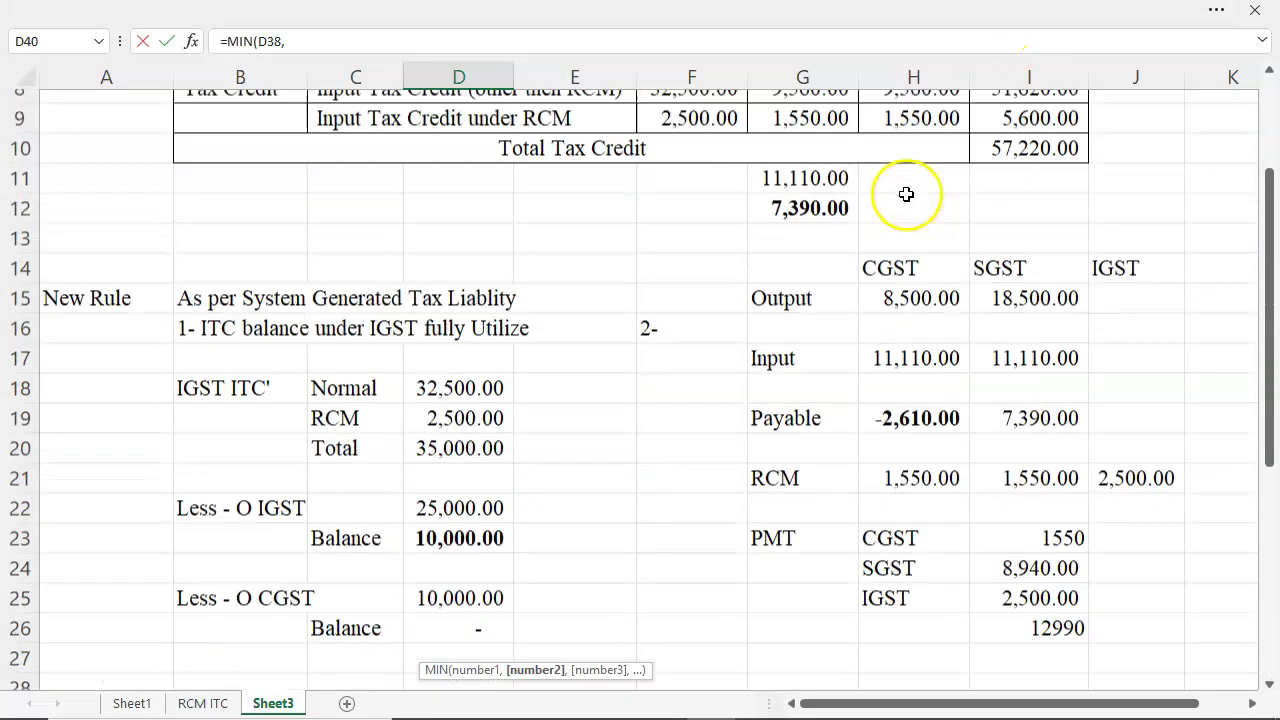
{"action": "scroll", "coordinate": [906, 194], "scroll_direction": "up", "scroll_amount": 3}
{"action": "left_click", "coordinate": [930, 315]}
{"action": "type", "text": "+"}
{"action": "left_click", "coordinate": [940, 345]}
{"action": "key", "text": "Return"}
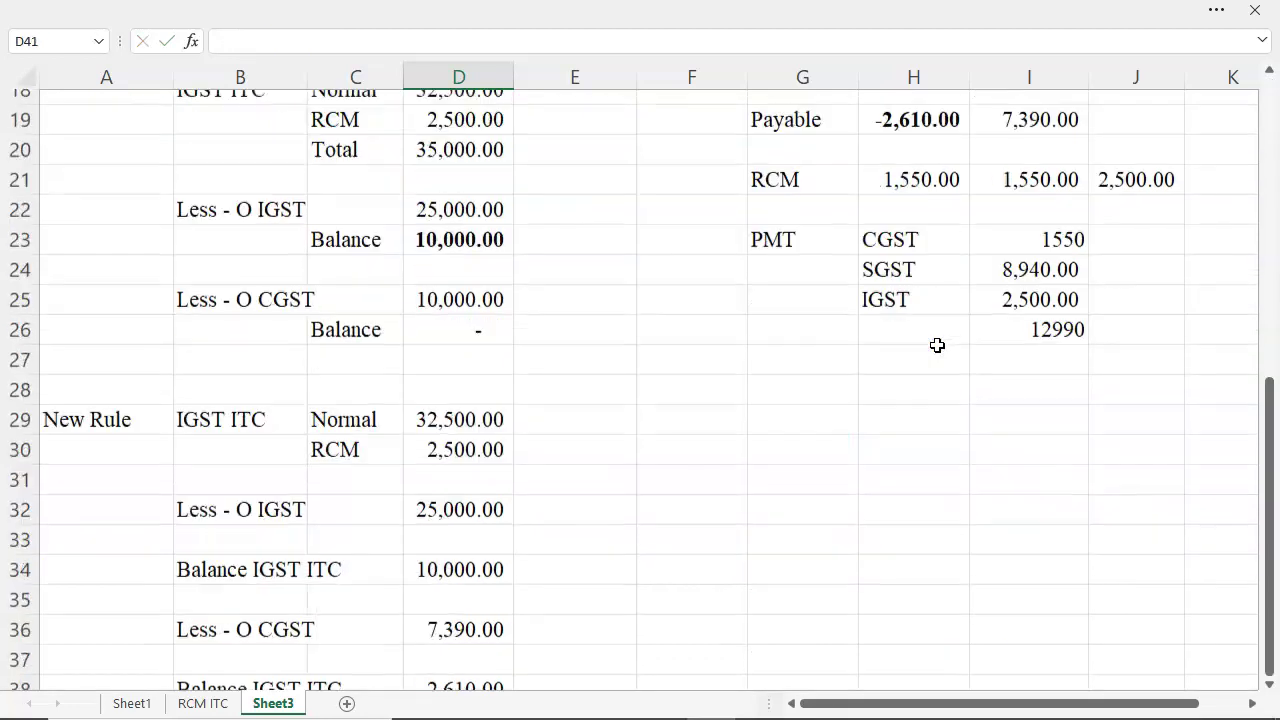
{"action": "left_click", "coordinate": [462, 646]}
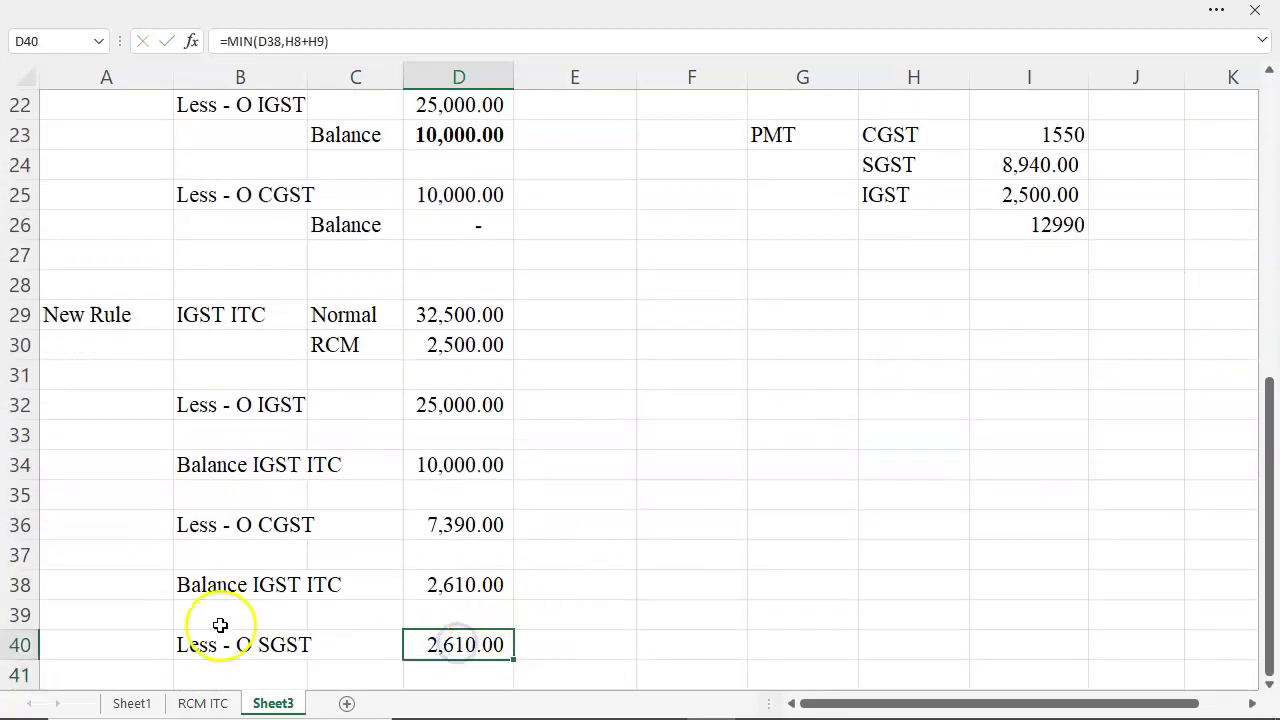
Step: Calculate the final IGST credit balance in D42 with =D38-D40
{"action": "scroll", "coordinate": [499, 592], "scroll_direction": "down", "scroll_amount": 1}
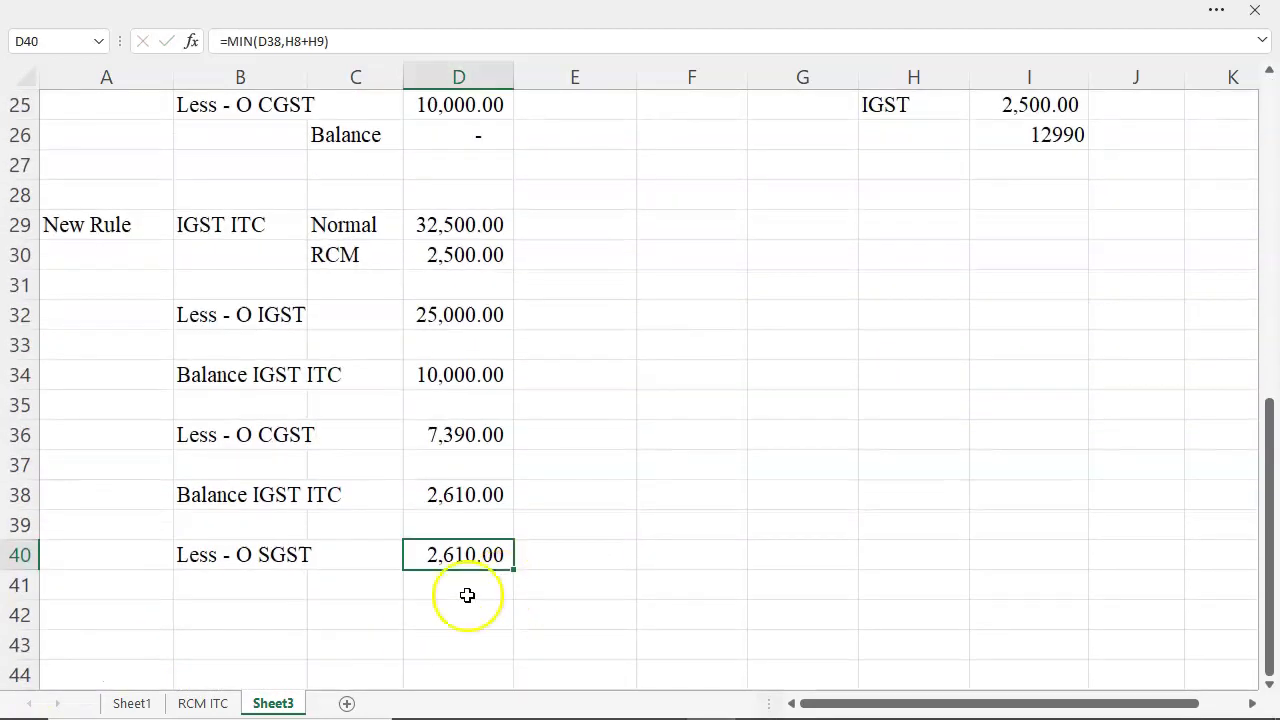
{"action": "left_click", "coordinate": [440, 590]}
{"action": "left_click", "coordinate": [450, 618]}
{"action": "type", "text": "="}
{"action": "key", "text": "Up"}
{"action": "key", "text": "Up"}
{"action": "key", "text": "Up"}
{"action": "key", "text": "Up"}
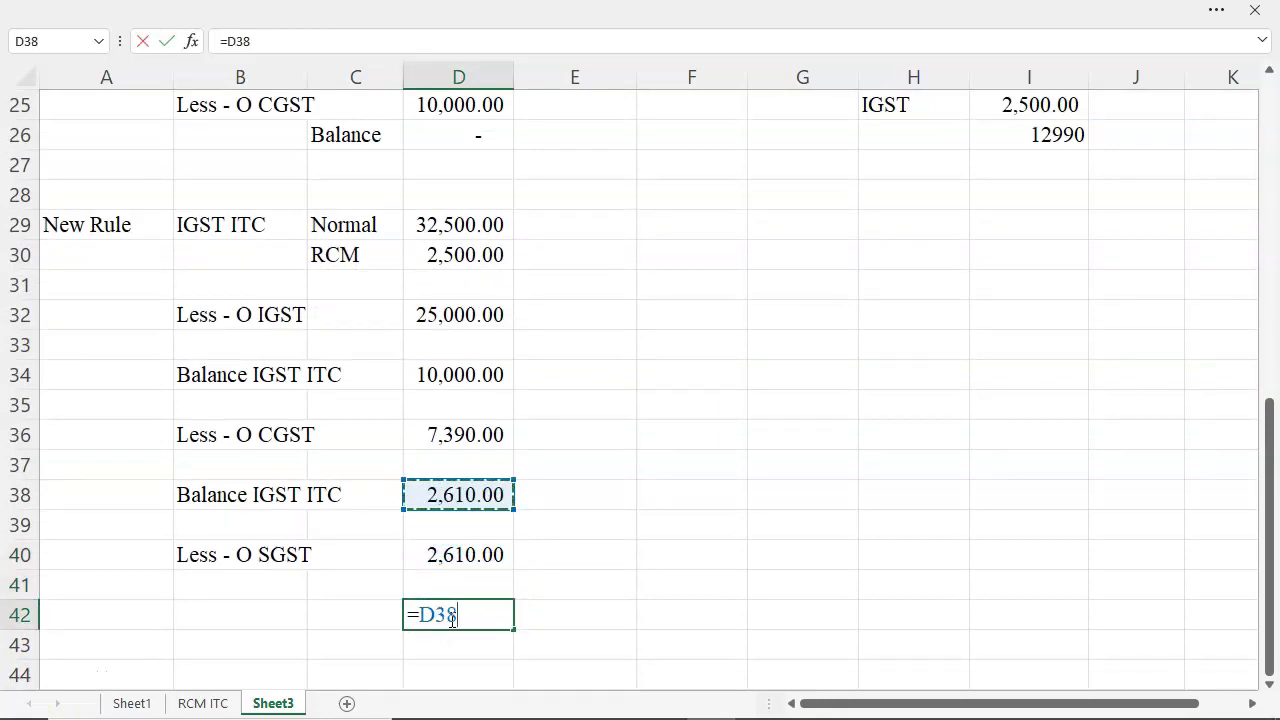
{"action": "type", "text": "-"}
{"action": "key", "text": "Up"}
{"action": "key", "text": "Up"}
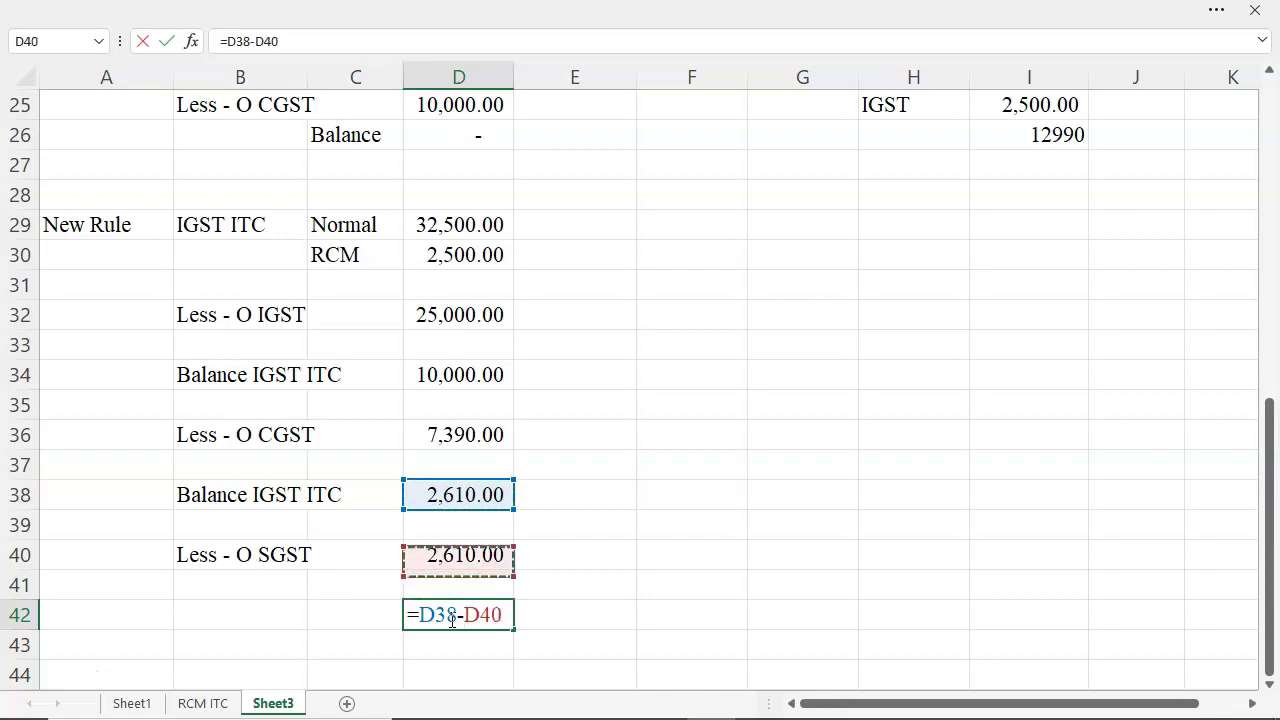
{"action": "key", "text": "Return"}
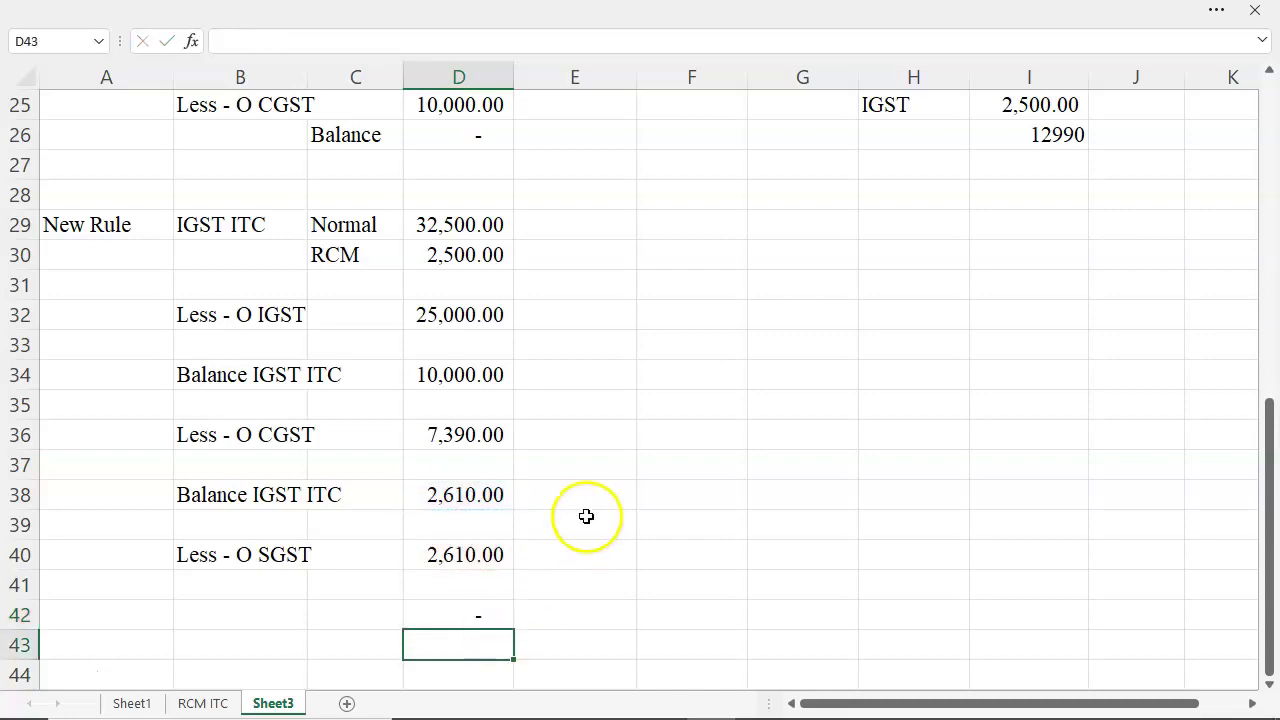
{"action": "left_click_drag", "start_coordinate": [200, 224], "coordinate": [457, 225]}
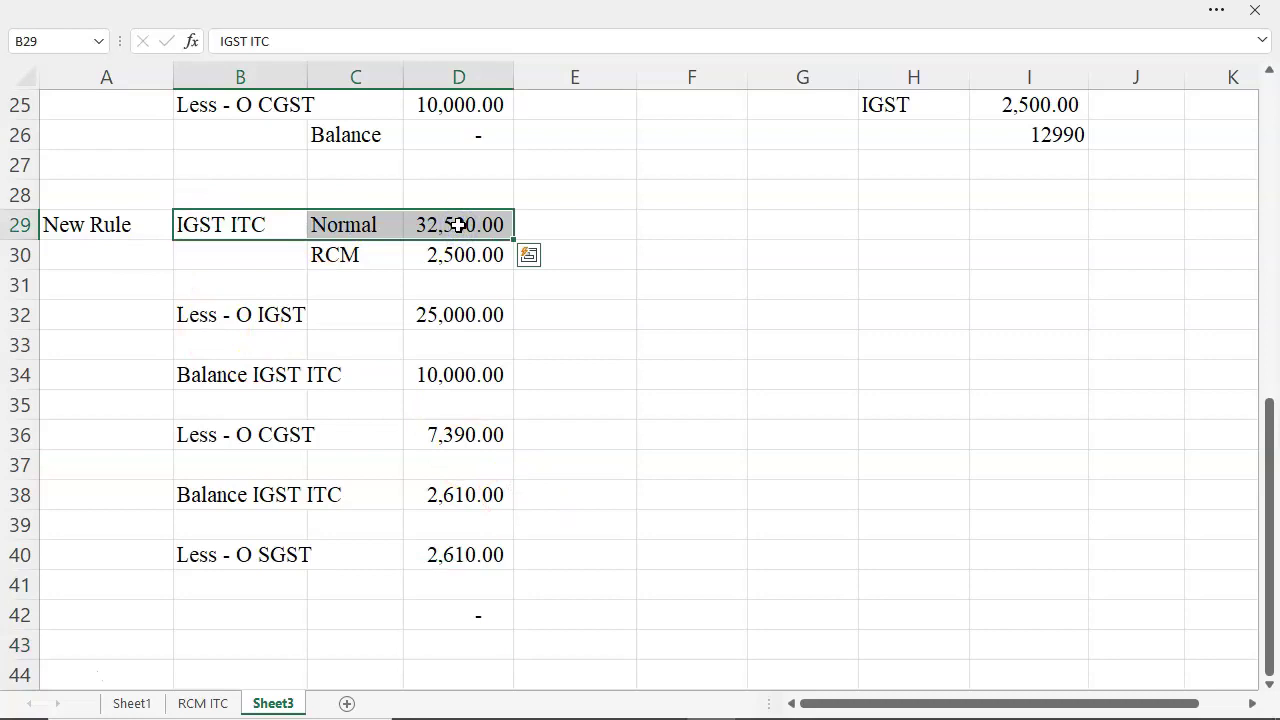
{"action": "left_click", "coordinate": [447, 617]}
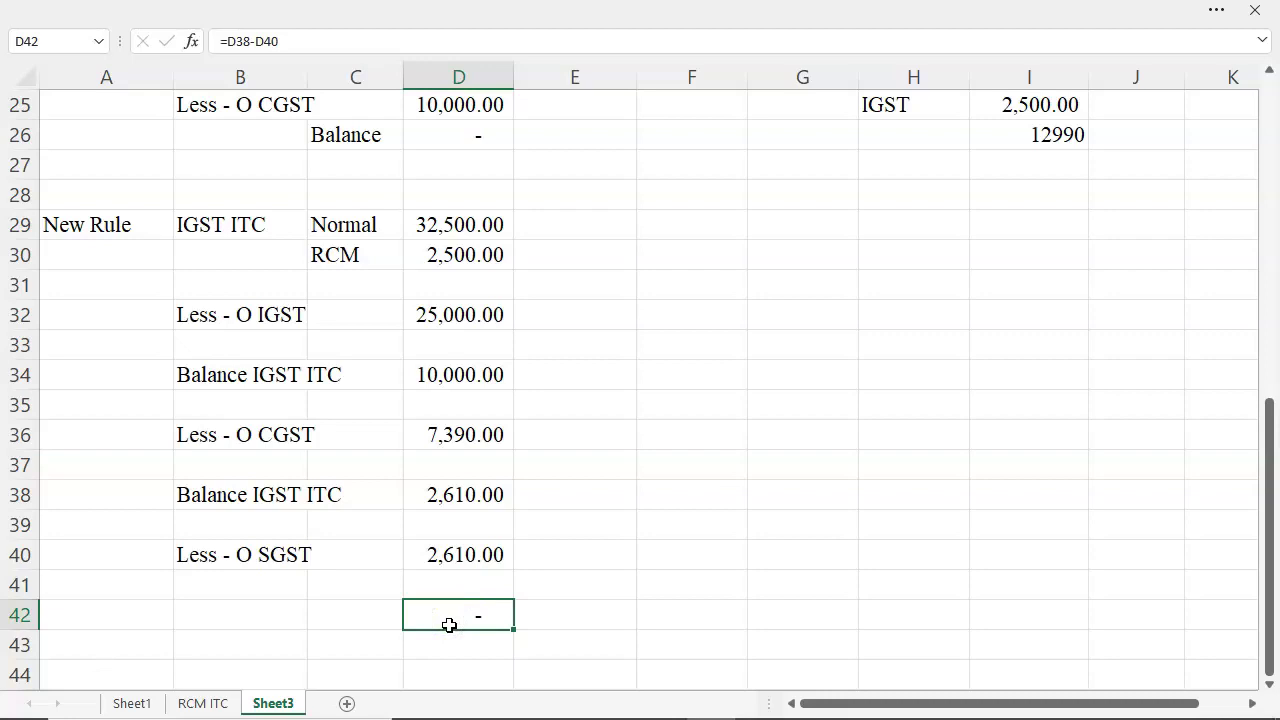
{"action": "left_click_drag", "start_coordinate": [185, 222], "coordinate": [453, 608]}
Step: Start the second part of the New Rule calculation with "Step 2" in F29 and "Output" in G29
{"action": "left_click", "coordinate": [685, 227]}
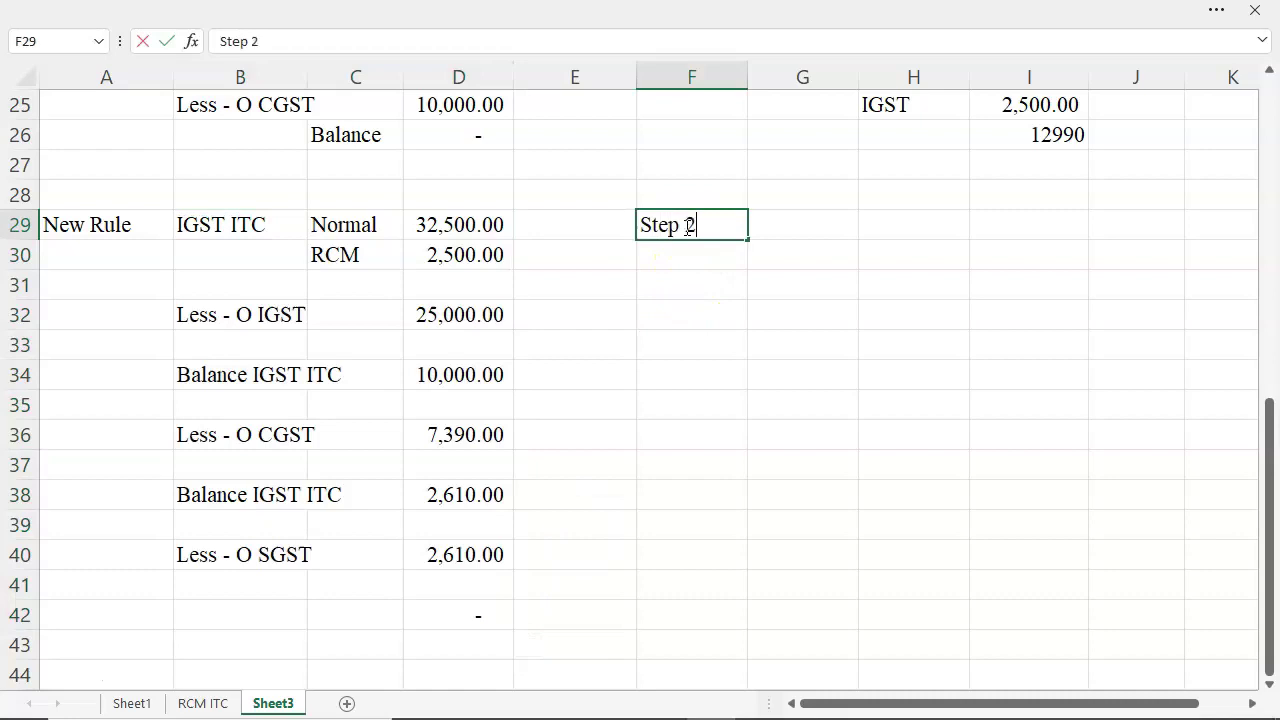
{"action": "type", "text": "Step 2"}
{"action": "key", "text": "Tab"}
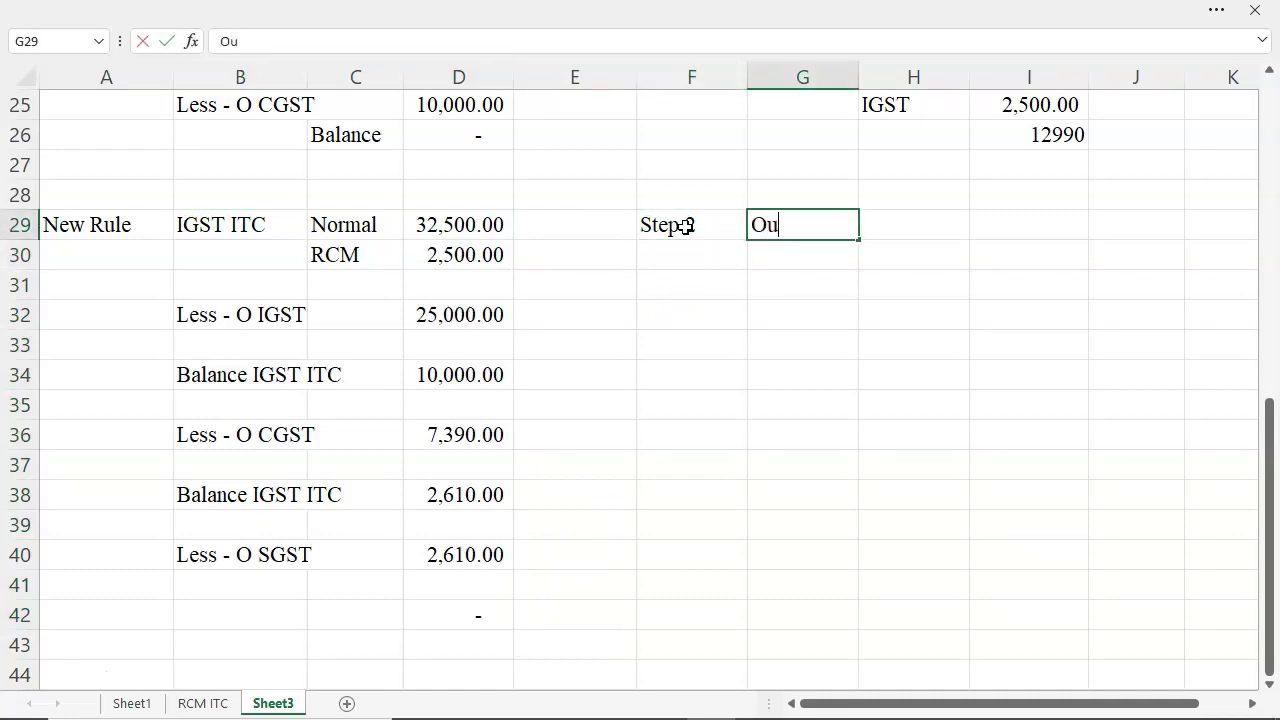
{"action": "key", "text": "Tab"}
Step: Enter the column headings CGST, SGST and IGST in H28 to J28, above the Output row
{"action": "key", "text": "Up"}
{"action": "type", "text": "CGST"}
{"action": "key", "text": "Tab"}
{"action": "type", "text": "SGST"}
{"action": "key", "text": "Tab"}
{"action": "type", "text": "I"}
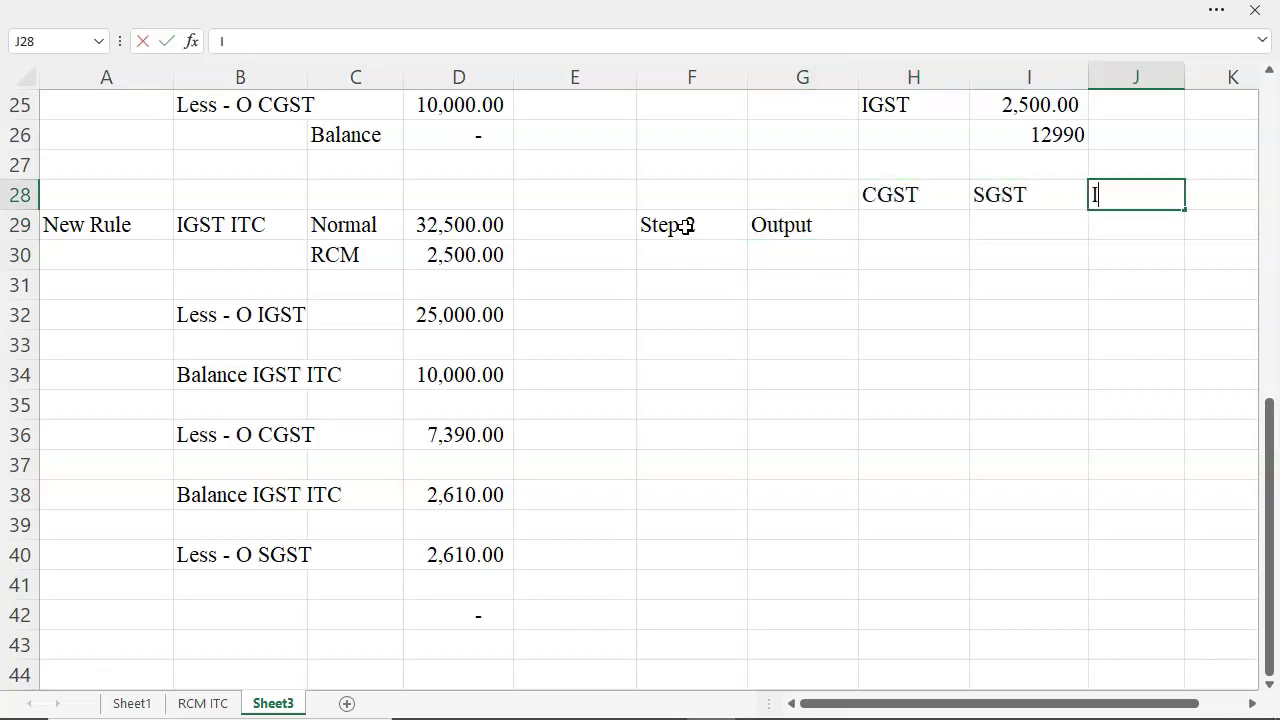
{"action": "key", "text": "Return"}
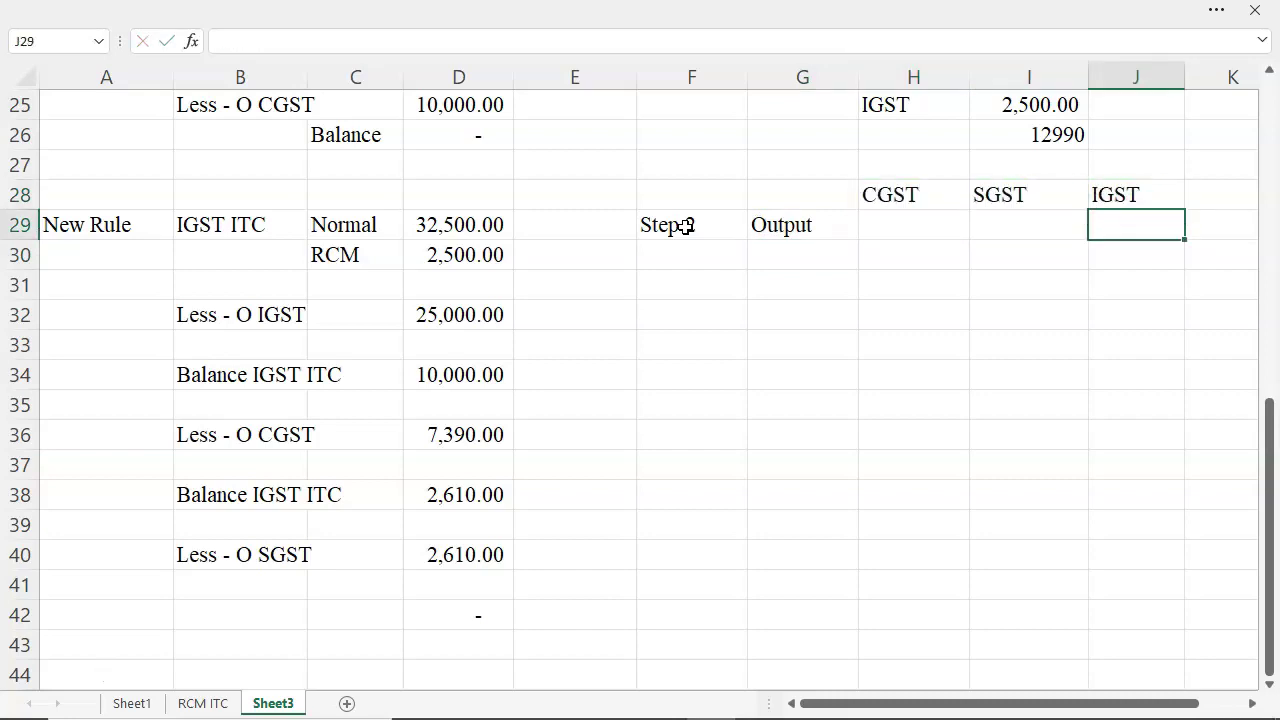
Step: Enter the row label "Input" in G31, two rows below Output
{"action": "key", "text": "Left"}
{"action": "key", "text": "Left"}
{"action": "key", "text": "Left"}
{"action": "key", "text": "Left"}
{"action": "key", "text": "Down"}
{"action": "key", "text": "Down"}
{"action": "key", "text": "Right"}
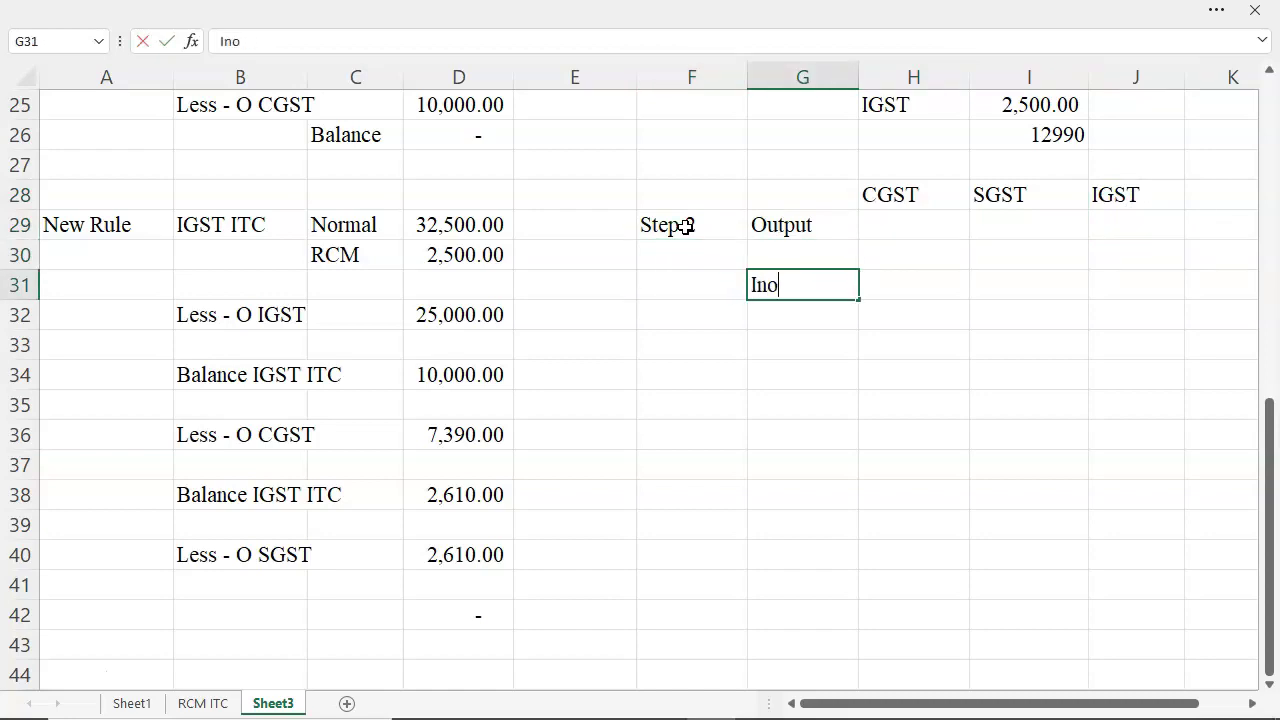
{"action": "key", "text": "Up"}
Step: Calculate the CGST output remaining after the IGST set-off in H29 with =G4-D36
{"action": "key", "text": "Up"}
{"action": "key", "text": "Right"}
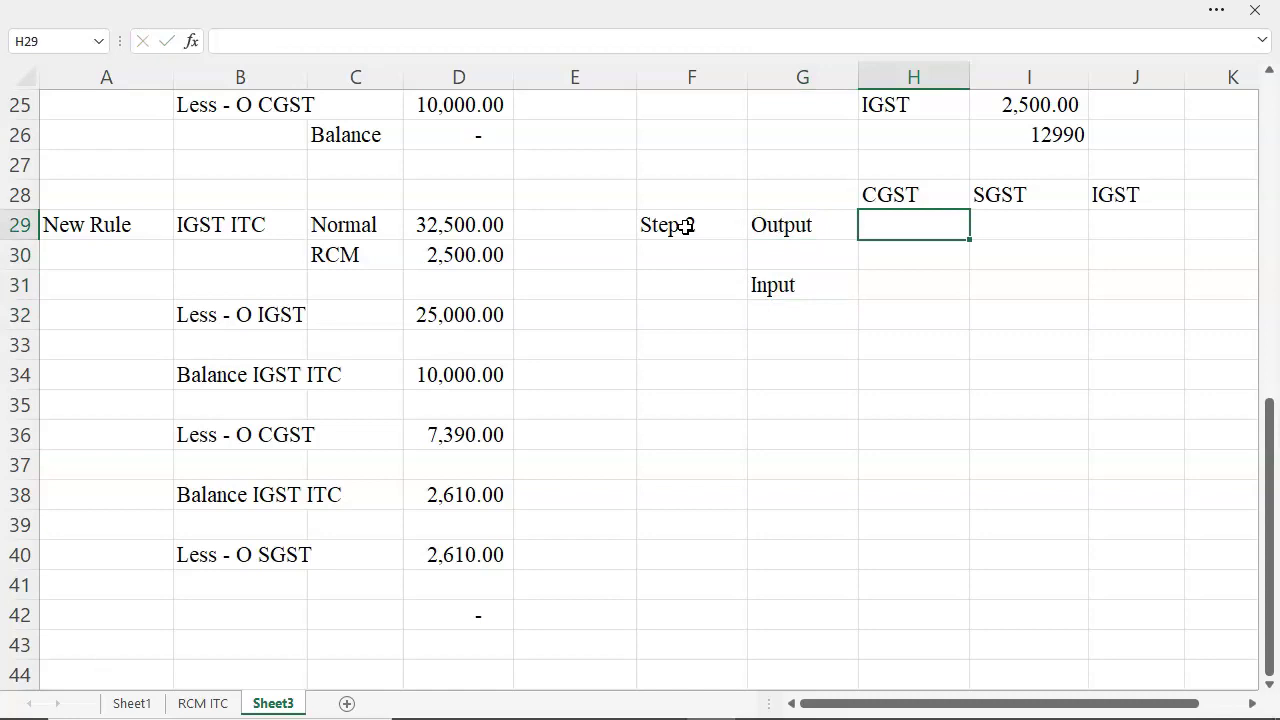
{"action": "scroll", "coordinate": [940, 240], "scroll_direction": "up", "scroll_amount": 4}
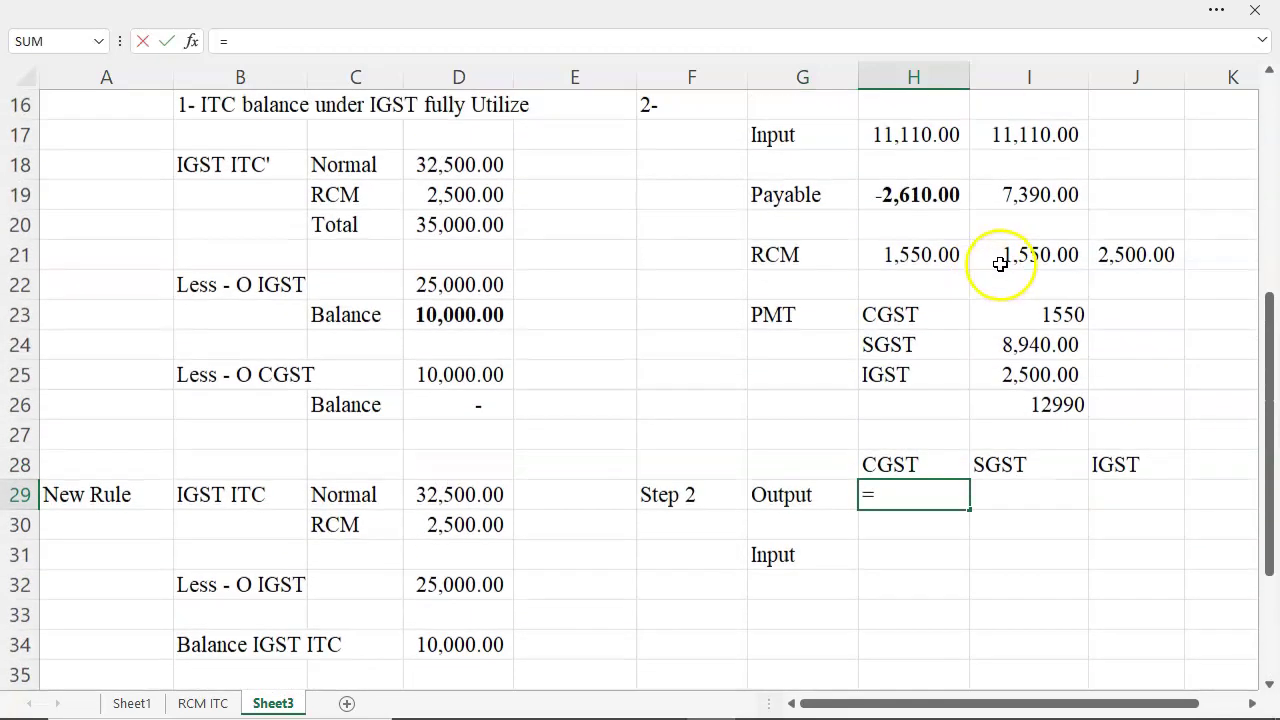
{"action": "scroll", "coordinate": [1006, 262], "scroll_direction": "up", "scroll_amount": 1}
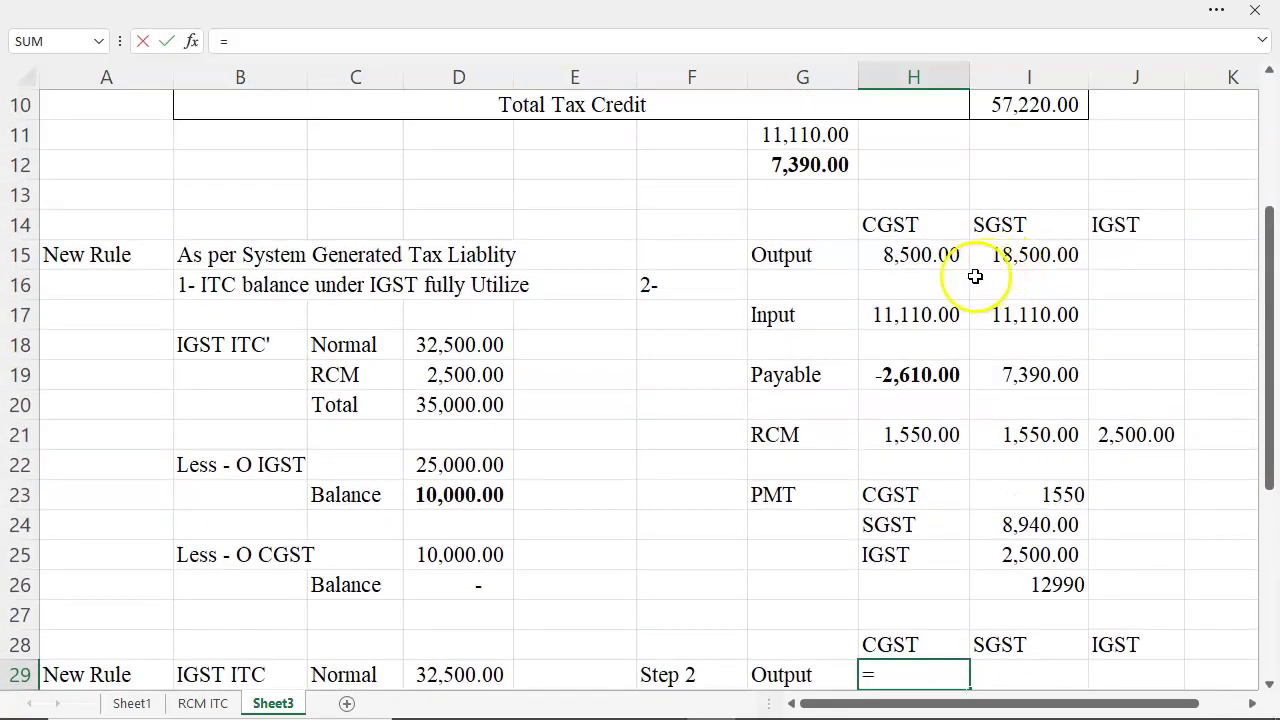
{"action": "scroll", "coordinate": [974, 274], "scroll_direction": "up", "scroll_amount": 3}
{"action": "left_click", "coordinate": [803, 195]}
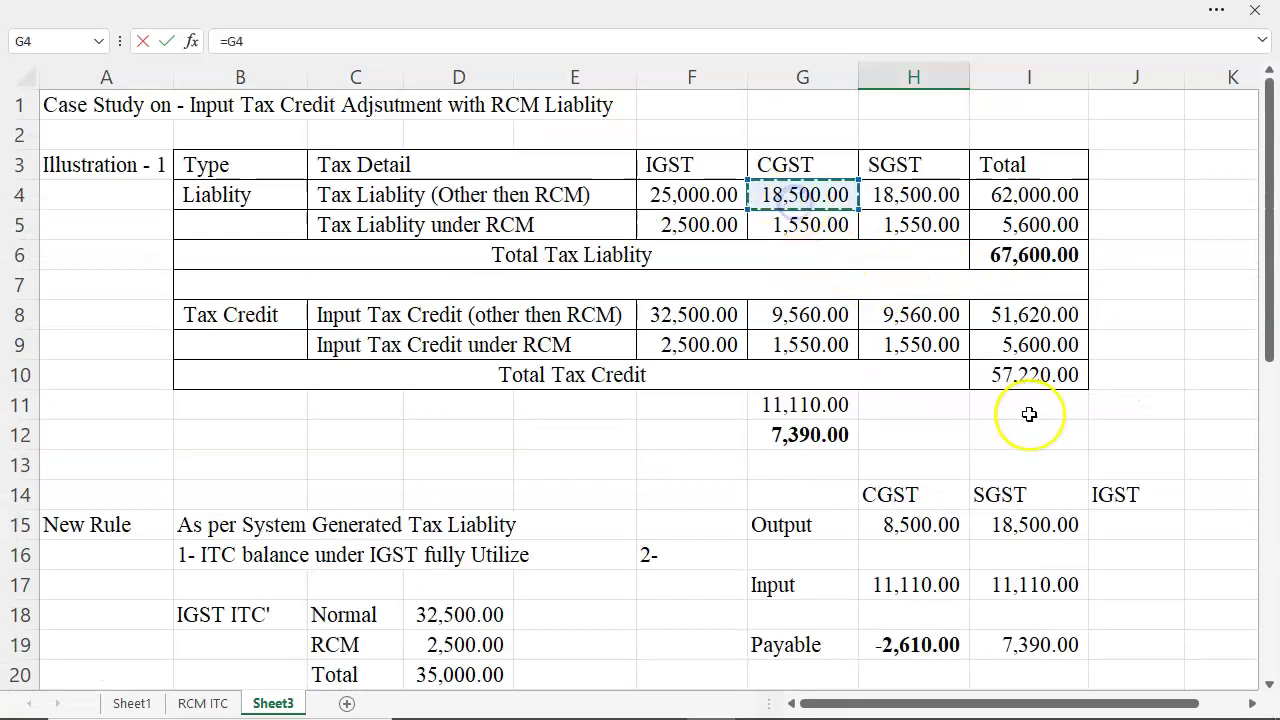
{"action": "type", "text": "-"}
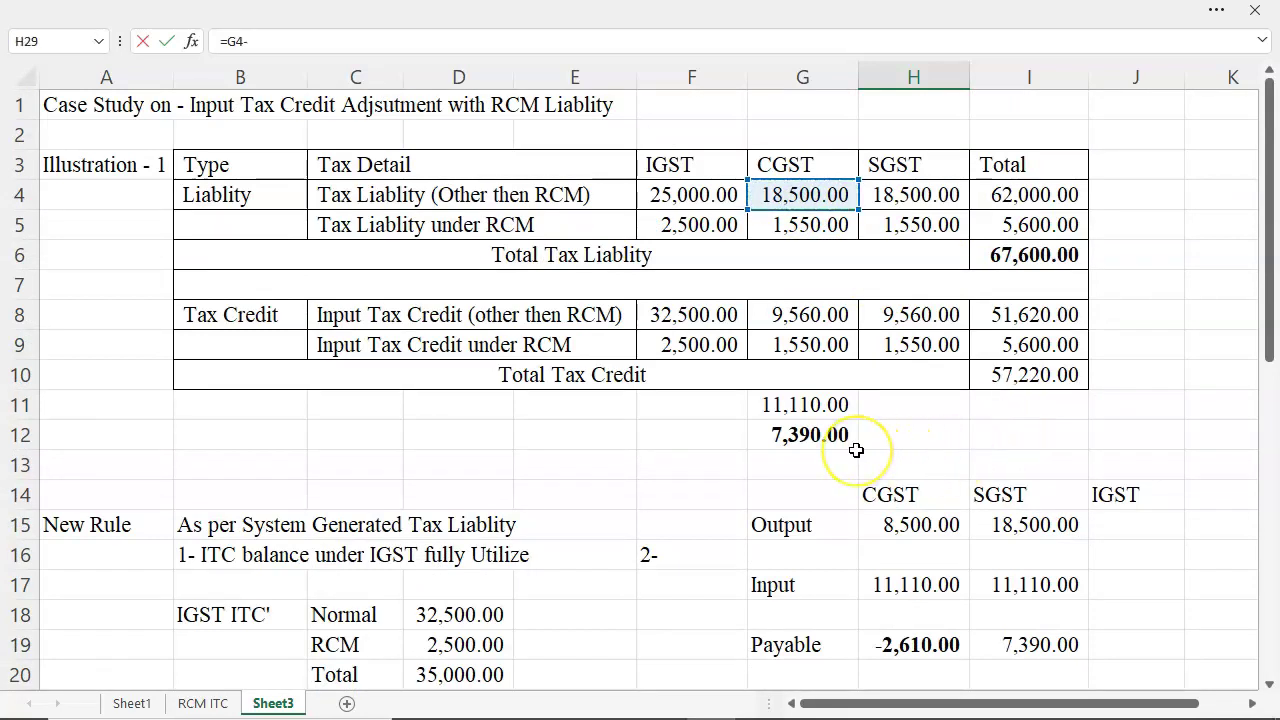
{"action": "scroll", "coordinate": [856, 451], "scroll_direction": "down", "scroll_amount": 1}
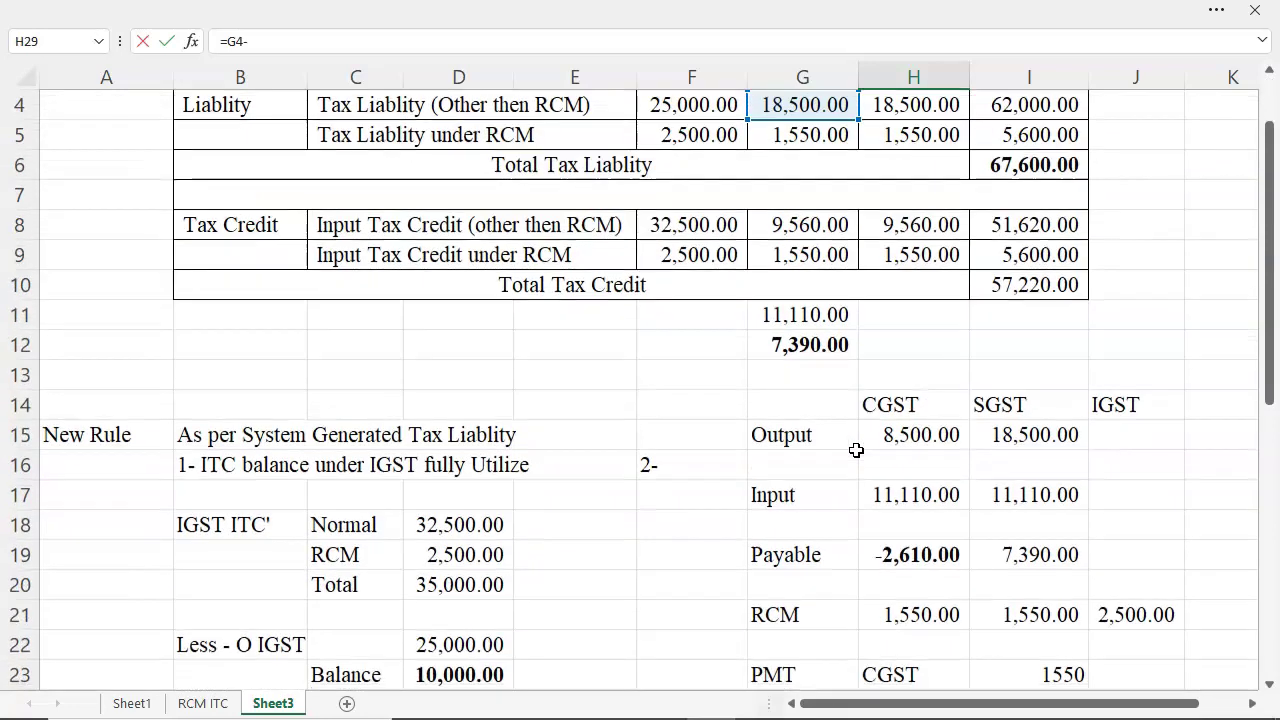
{"action": "scroll", "coordinate": [856, 451], "scroll_direction": "down", "scroll_amount": 6}
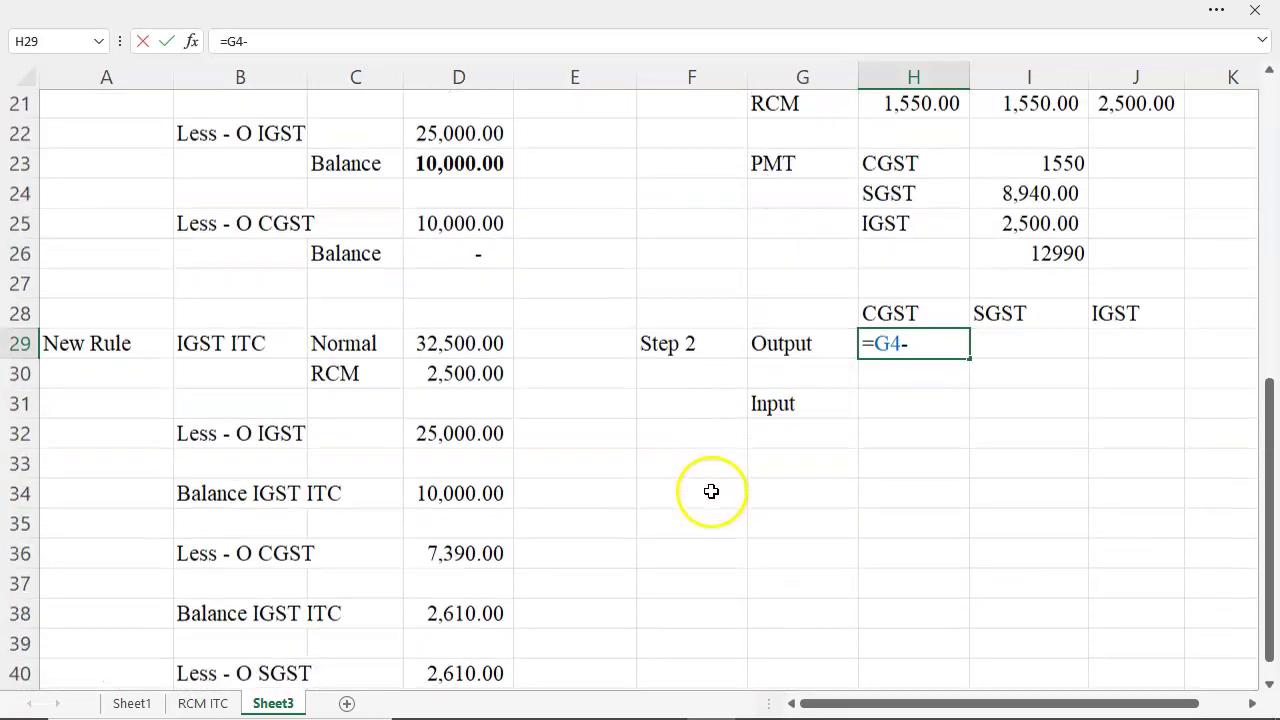
{"action": "scroll", "coordinate": [711, 491], "scroll_direction": "down", "scroll_amount": 1}
{"action": "left_click", "coordinate": [445, 445]}
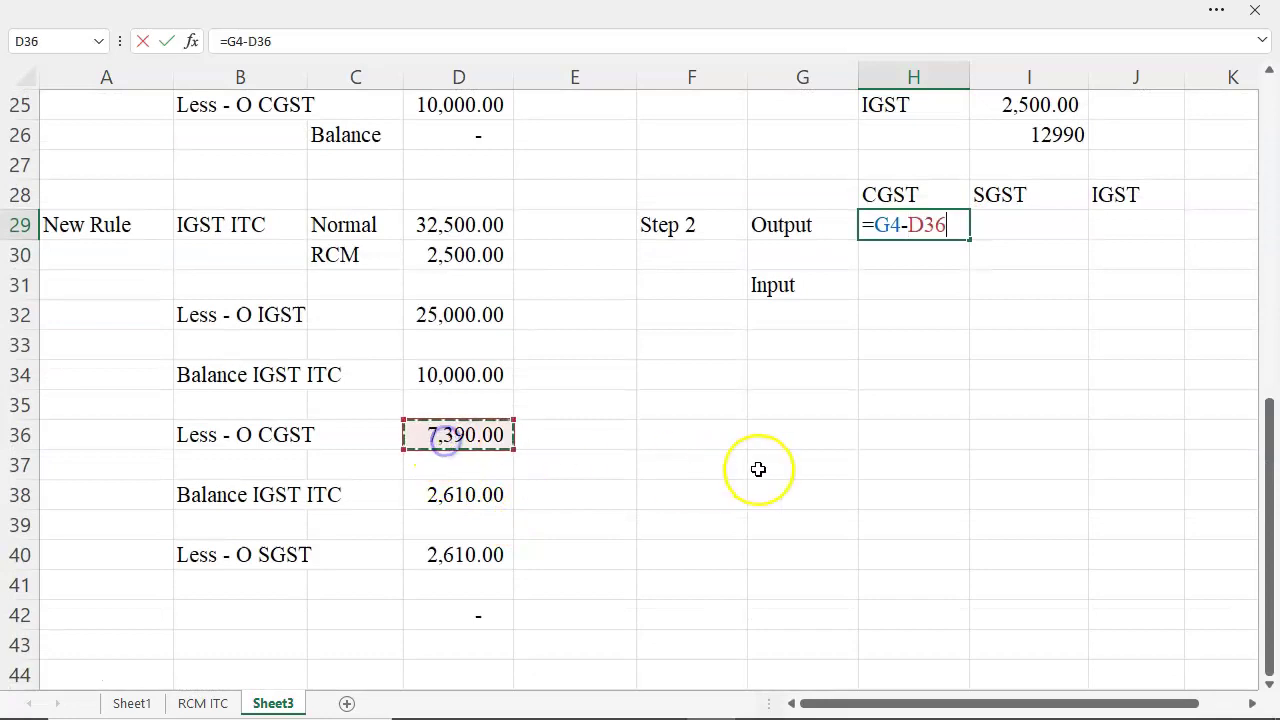
{"action": "key", "text": "Return"}
Step: Calculate the SGST output remaining after the IGST set-off in I29 with =H4-D40, and enter 0 for IGST in J29
{"action": "key", "text": "Up"}
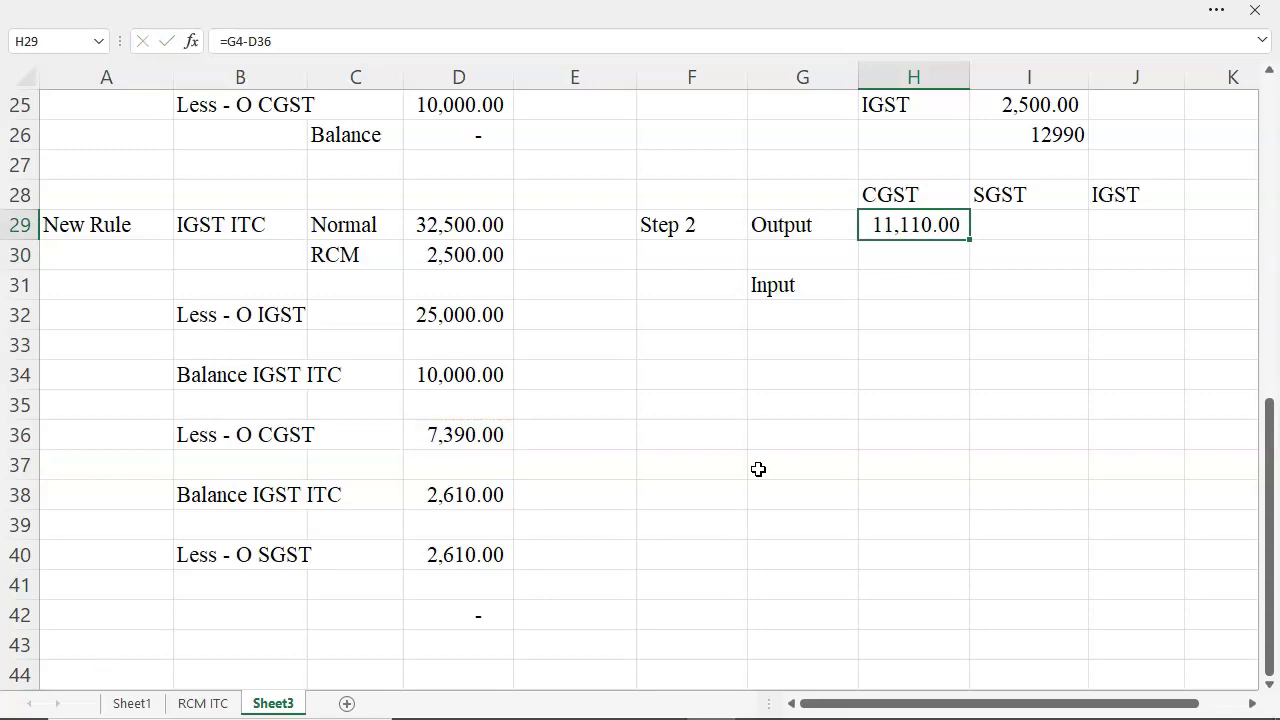
{"action": "key", "text": "Right"}
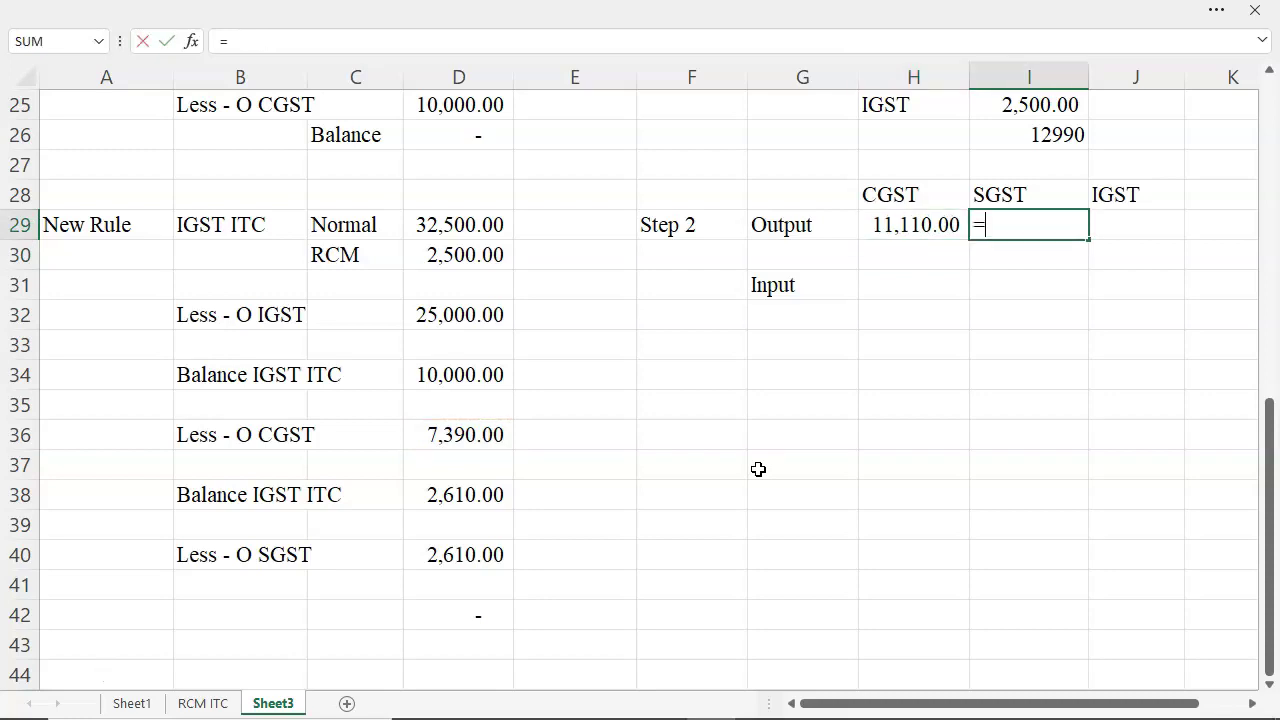
{"action": "scroll", "coordinate": [917, 363], "scroll_direction": "up", "scroll_amount": 7}
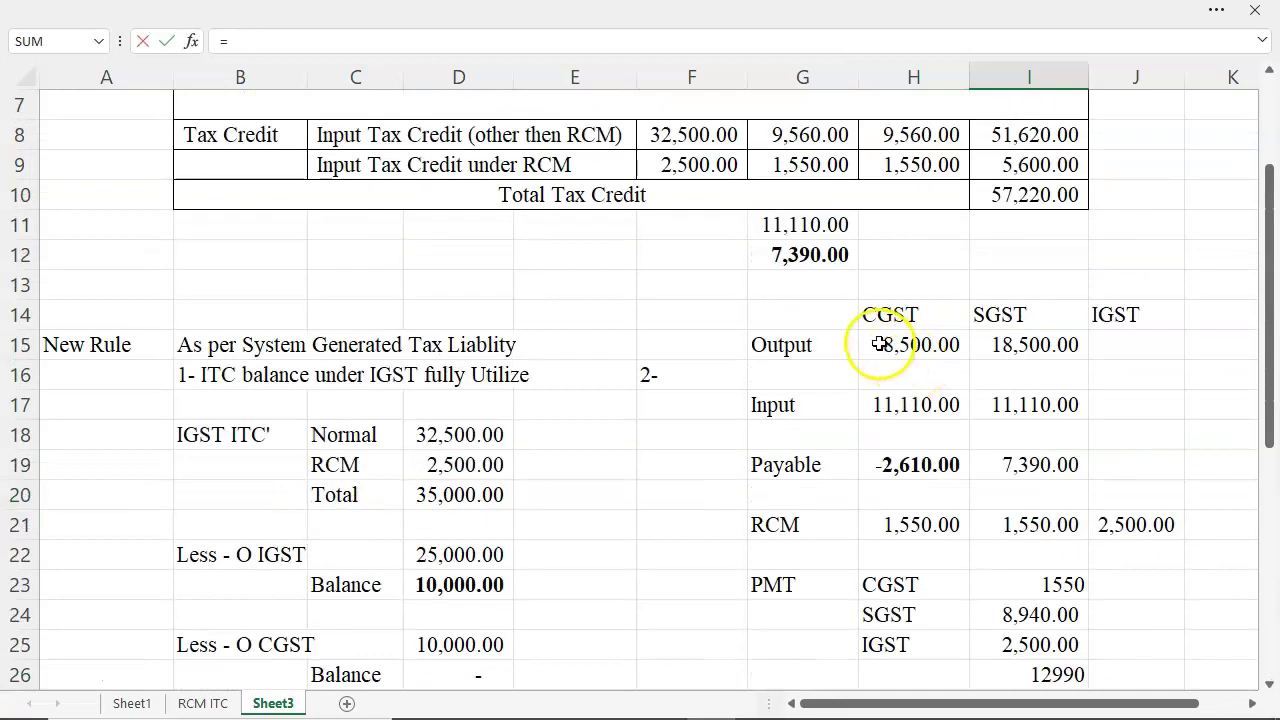
{"action": "scroll", "coordinate": [906, 118], "scroll_direction": "up", "scroll_amount": 1}
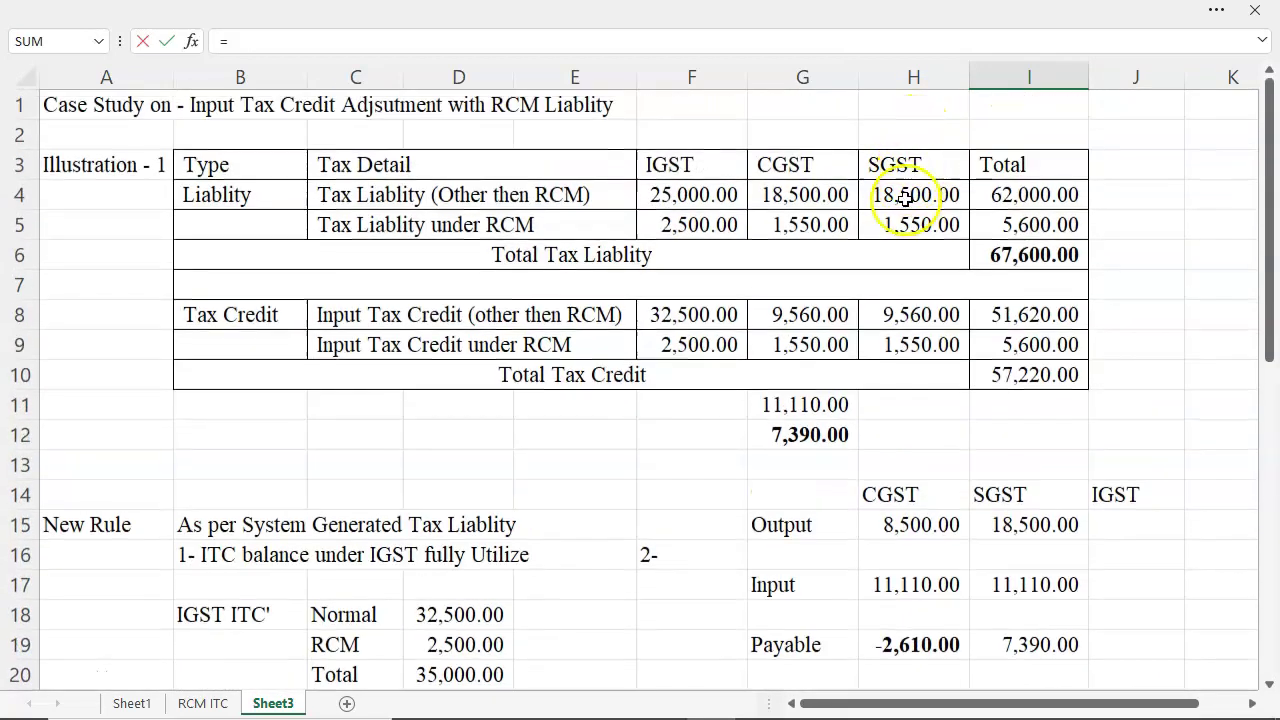
{"action": "left_click", "coordinate": [903, 200]}
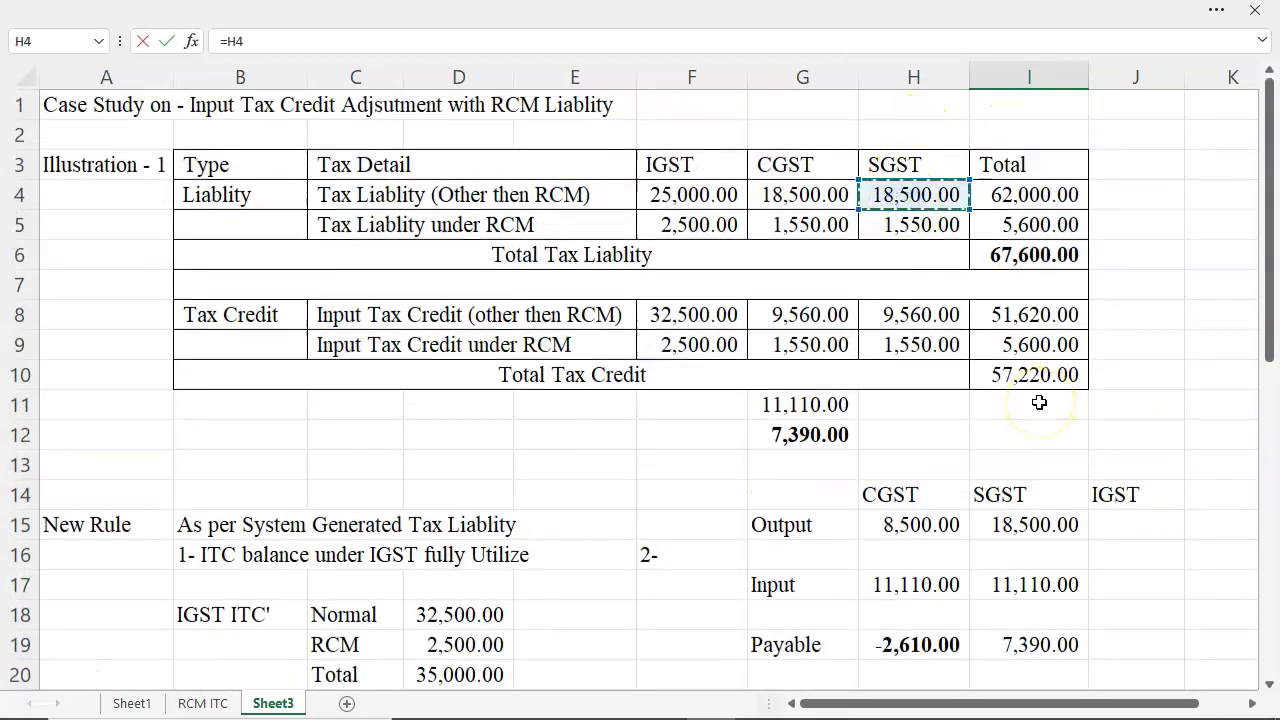
{"action": "type", "text": "-"}
{"action": "scroll", "coordinate": [654, 446], "scroll_direction": "down", "scroll_amount": 8}
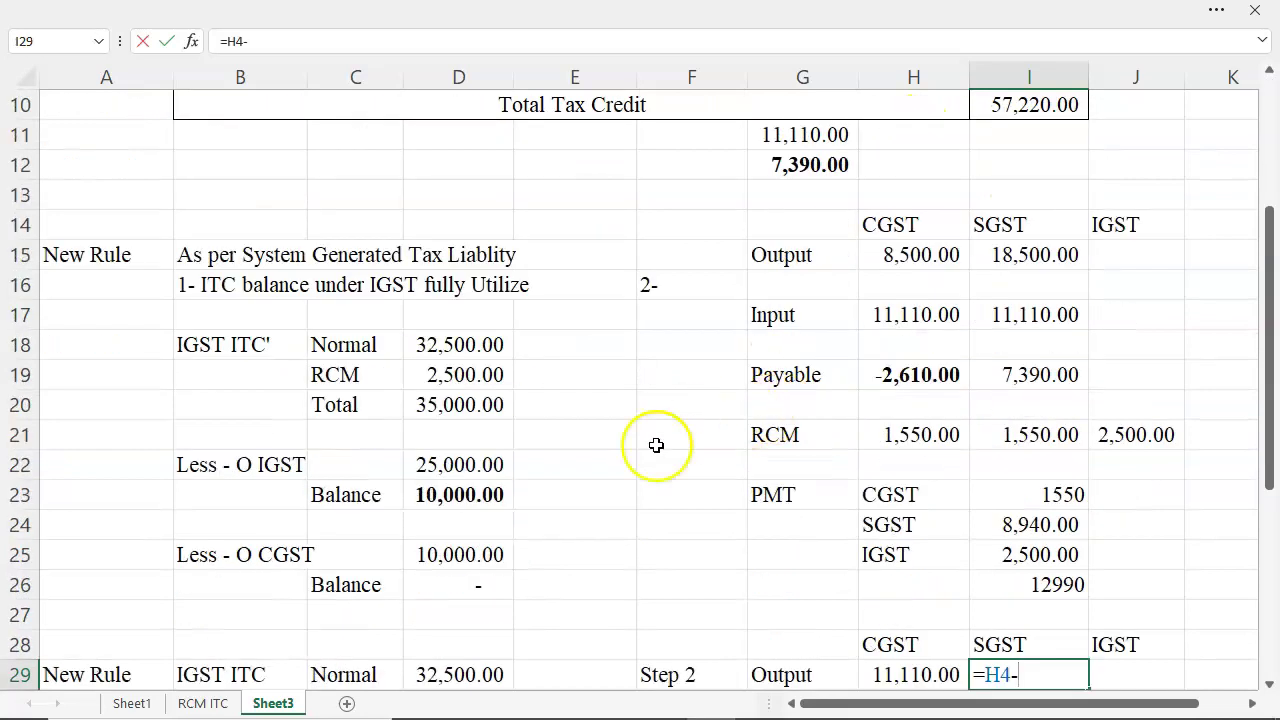
{"action": "left_click", "coordinate": [432, 557]}
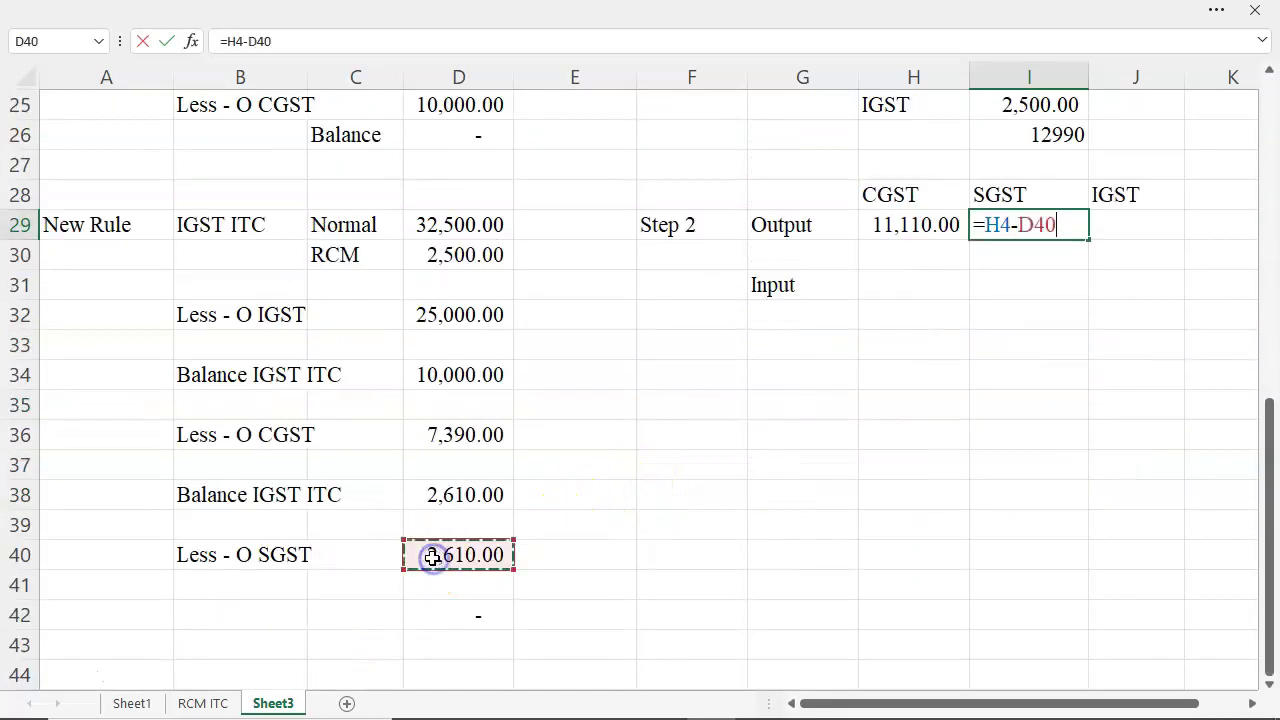
{"action": "key", "text": "Return"}
{"action": "key", "text": "Right"}
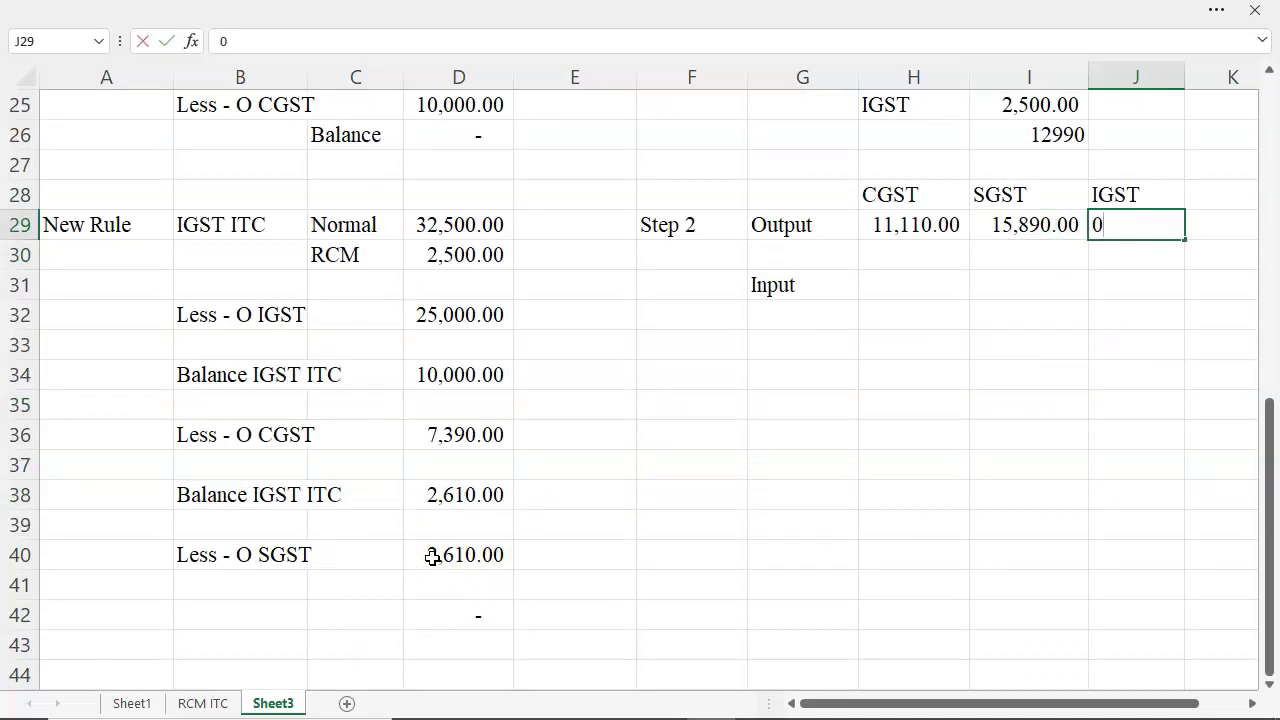
{"action": "key", "text": "Return"}
Step: Calculate the total CGST input credit, normal plus RCM, in H31 with =G8+G9
{"action": "key", "text": "Down"}
{"action": "key", "text": "Down"}
{"action": "key", "text": "Left"}
{"action": "key", "text": "Left"}
{"action": "key", "text": "Up"}
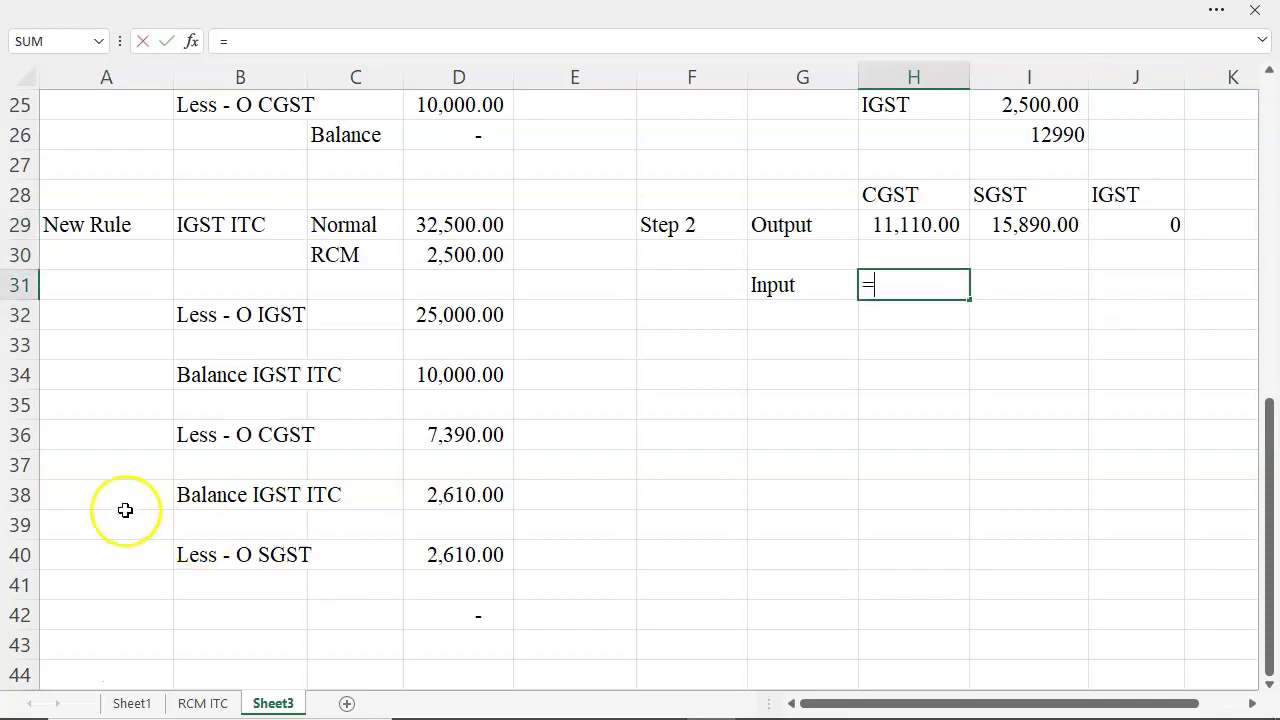
{"action": "scroll", "coordinate": [714, 314], "scroll_direction": "up", "scroll_amount": 6}
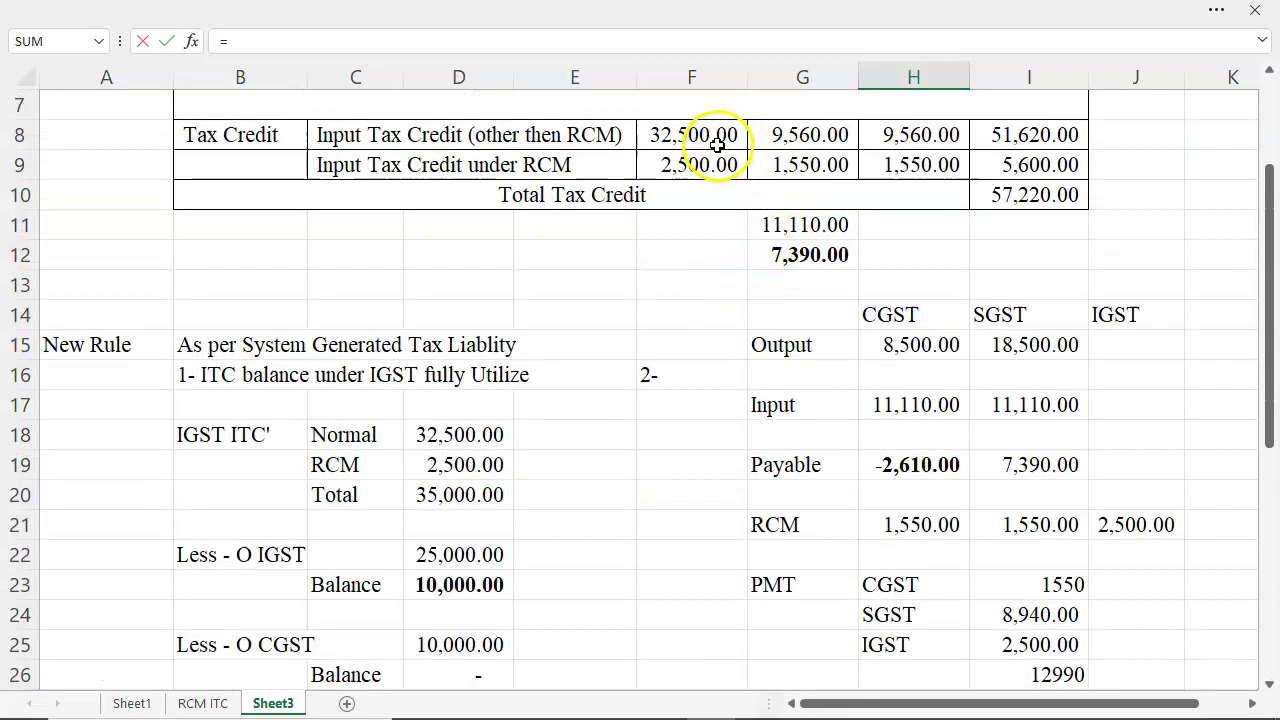
{"action": "left_click", "coordinate": [810, 140]}
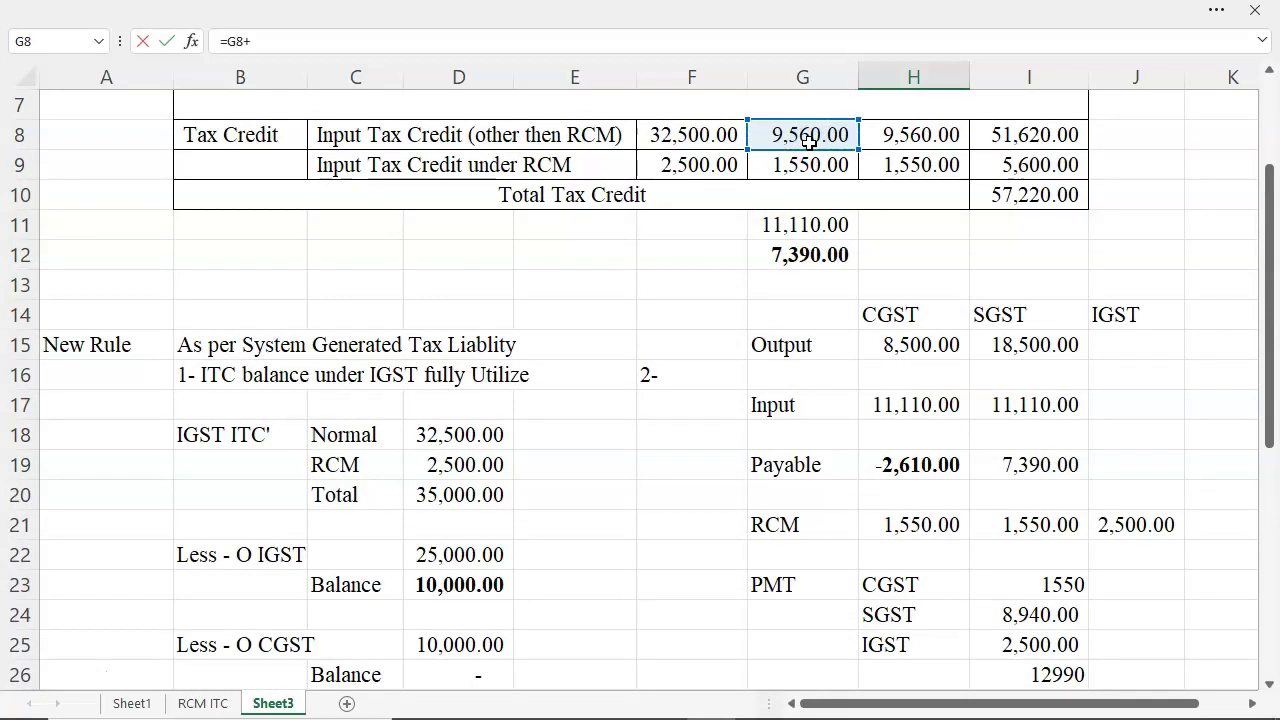
{"action": "type", "text": "+"}
{"action": "left_click", "coordinate": [805, 165]}
{"action": "key", "text": "Return"}
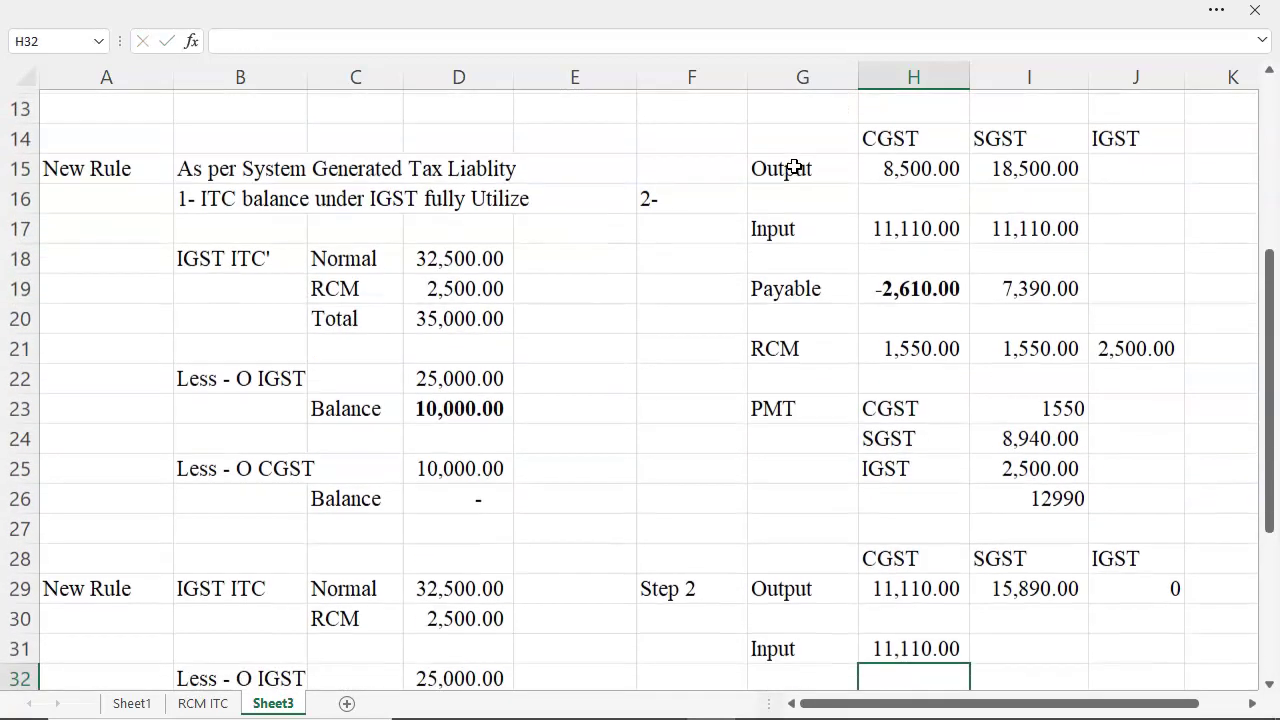
{"action": "key", "text": "Down"}
{"action": "key", "text": "Up"}
{"action": "key", "text": "Up"}
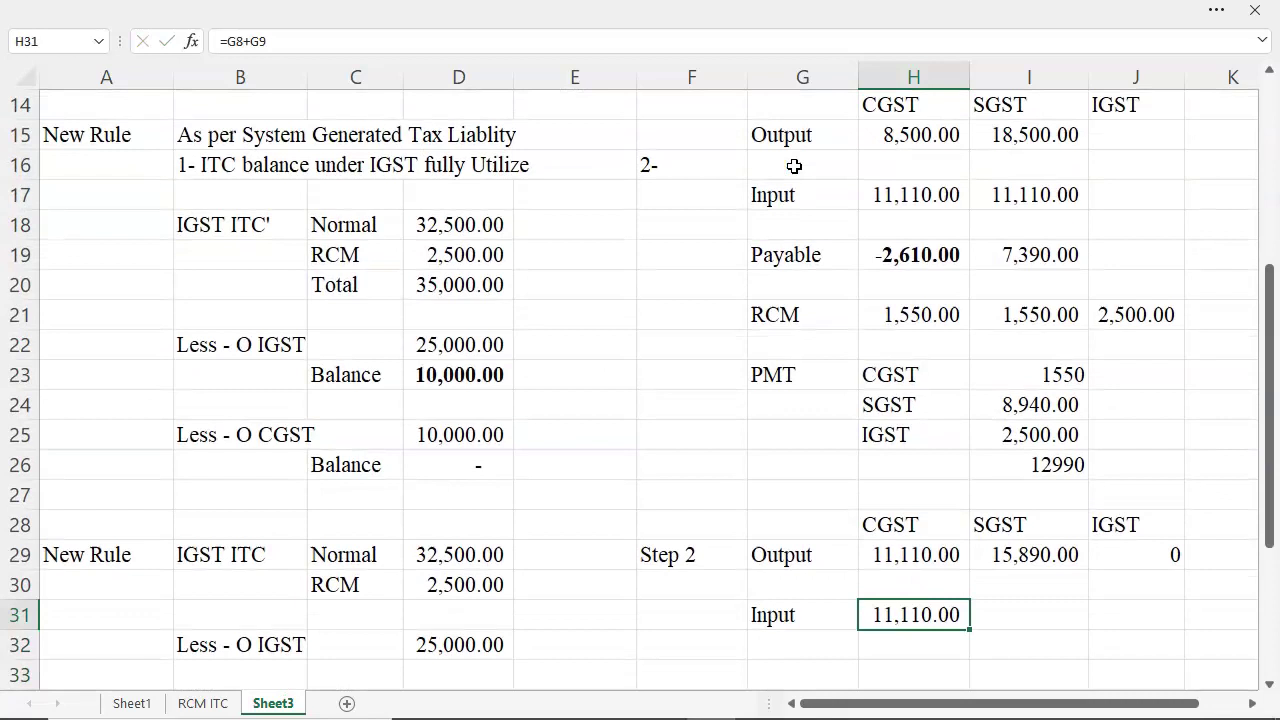
Step: Calculate the total SGST input credit in I31 with =H8+H9, and enter 0 for the IGST input in J31
{"action": "key", "text": "Right"}
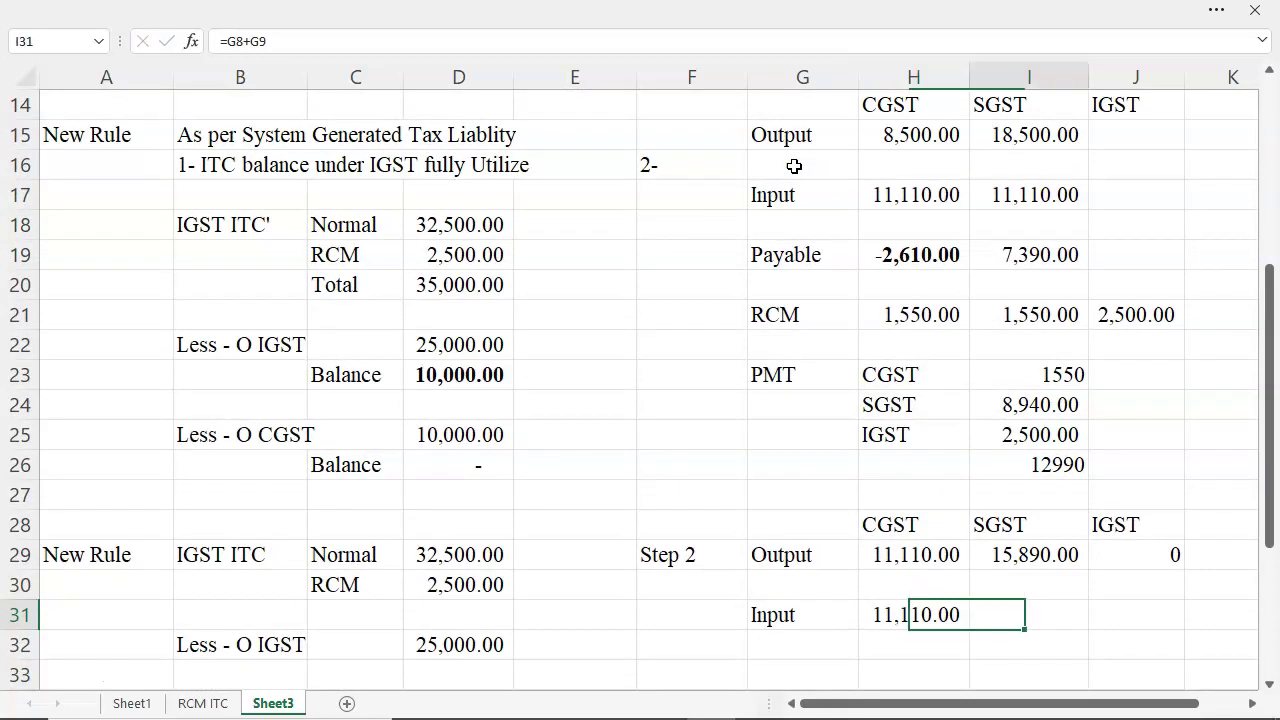
{"action": "type", "text": "="}
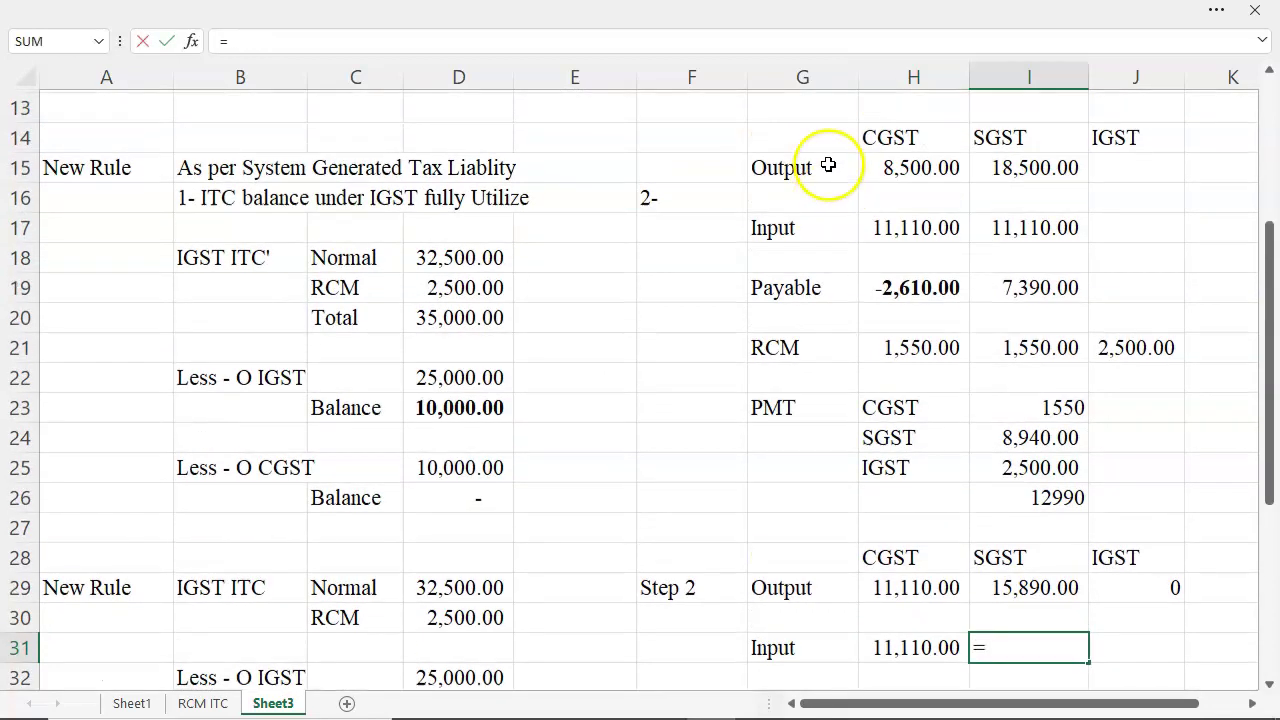
{"action": "scroll", "coordinate": [826, 165], "scroll_direction": "up", "scroll_amount": 3}
{"action": "left_click", "coordinate": [895, 194]}
{"action": "type", "text": "+"}
{"action": "left_click", "coordinate": [912, 226]}
{"action": "key", "text": "Return"}
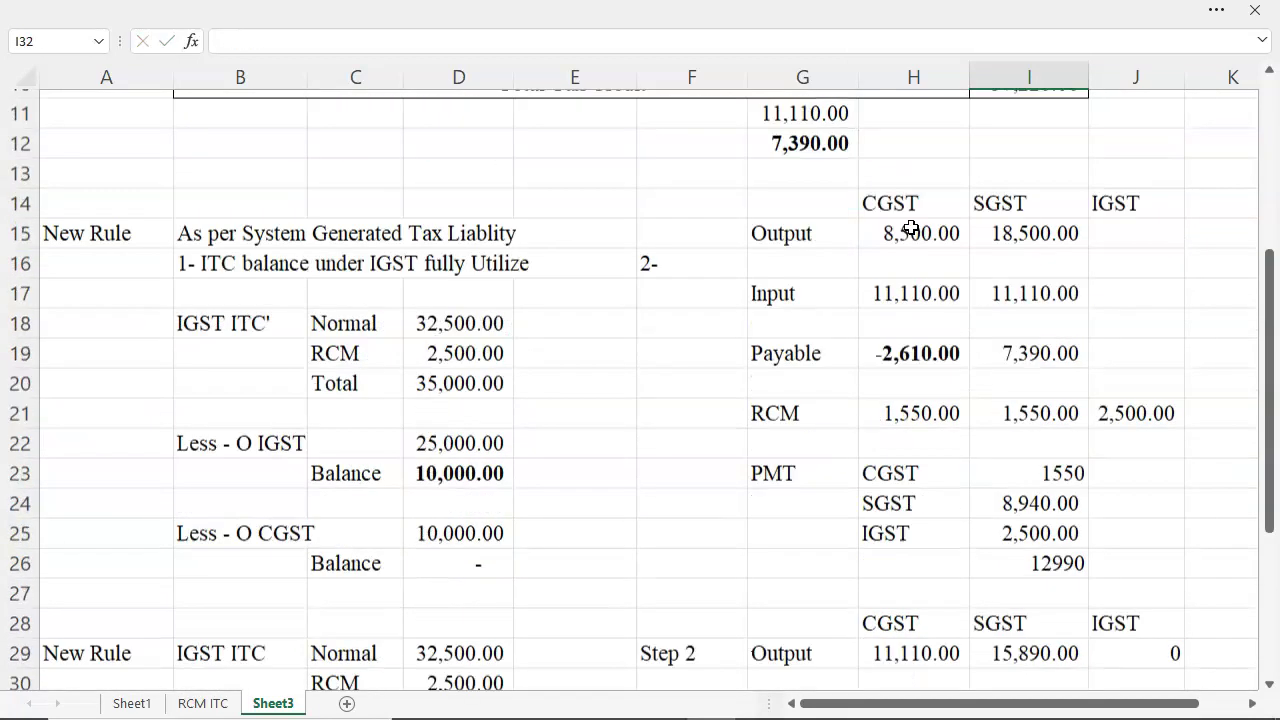
{"action": "key", "text": "Up"}
{"action": "key", "text": "Right"}
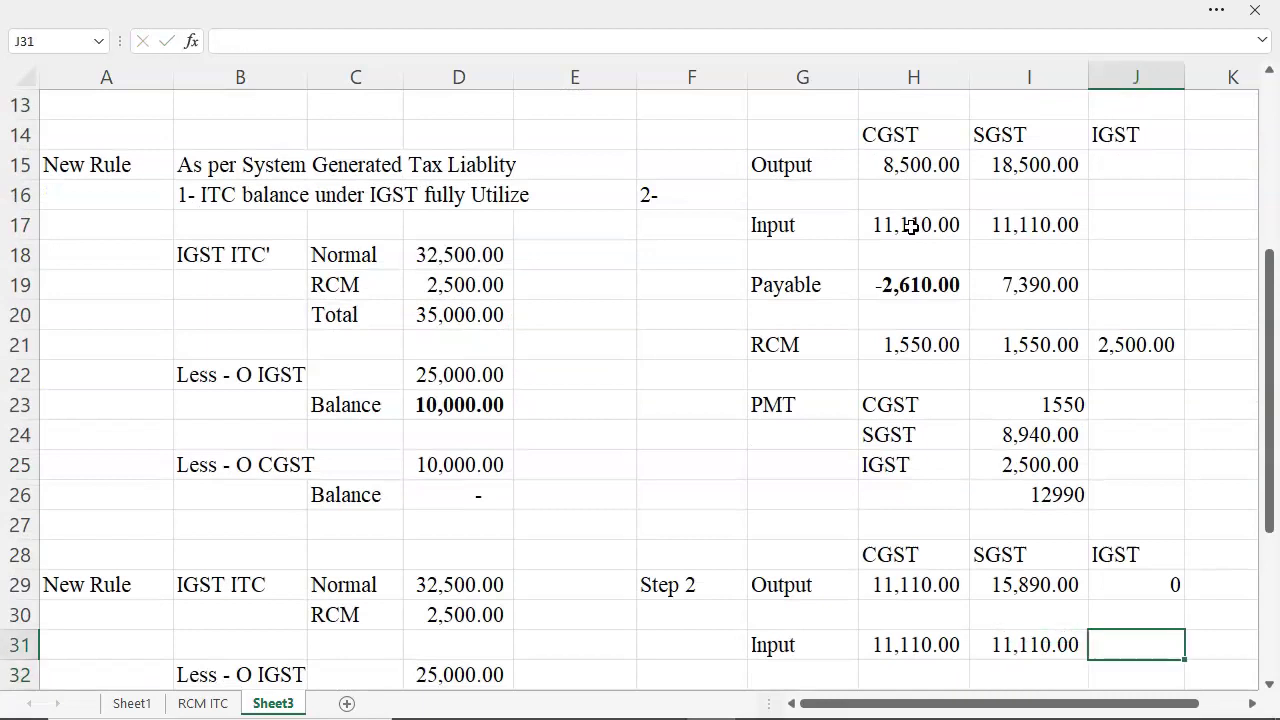
{"action": "type", "text": "0"}
{"action": "key", "text": "Return"}
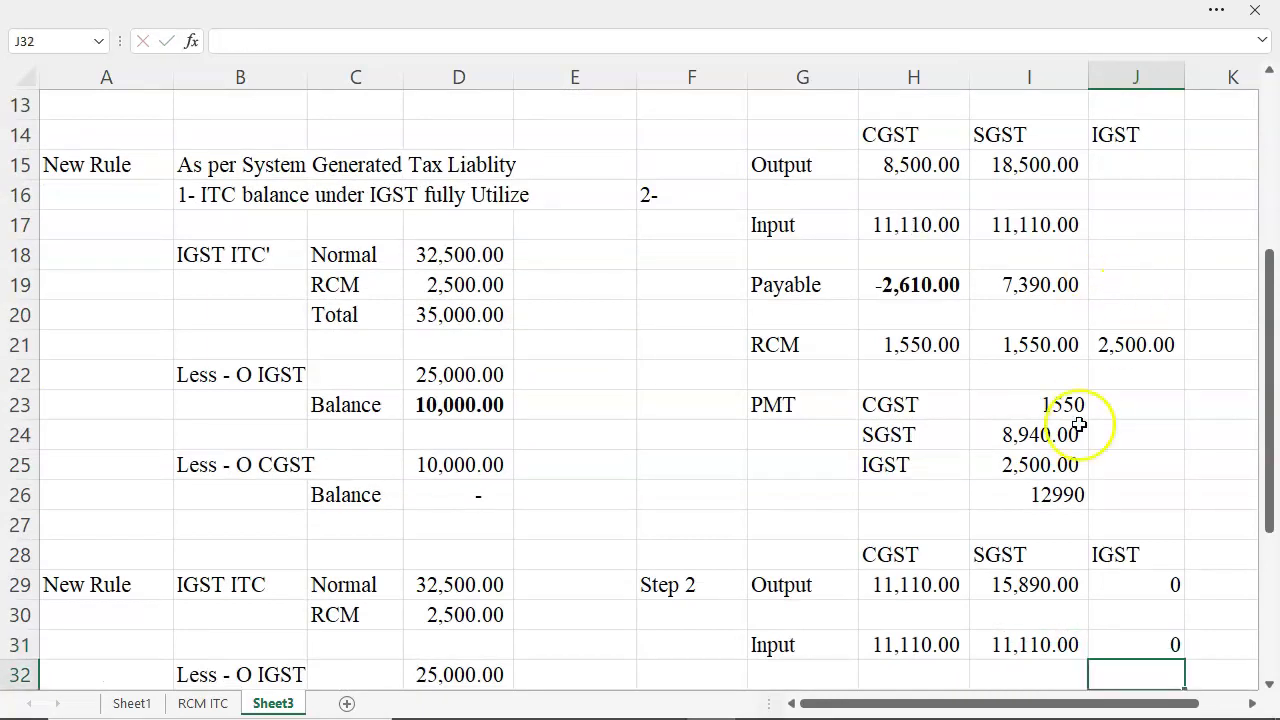
Step: Add a "Payable" row label in G33 and calculate the CGST payable in H33 with =H29-H31
{"action": "scroll", "coordinate": [1063, 466], "scroll_direction": "down", "scroll_amount": 1}
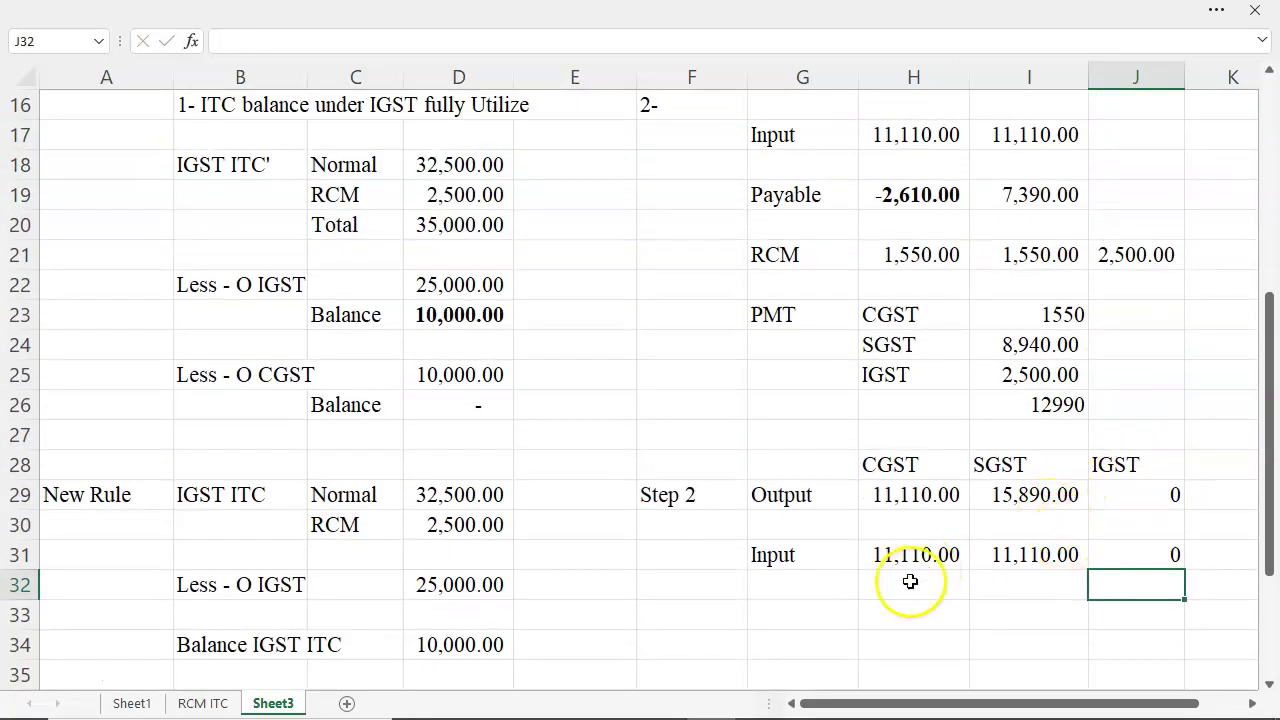
{"action": "left_click", "coordinate": [783, 607]}
{"action": "type", "text": "Payable"}
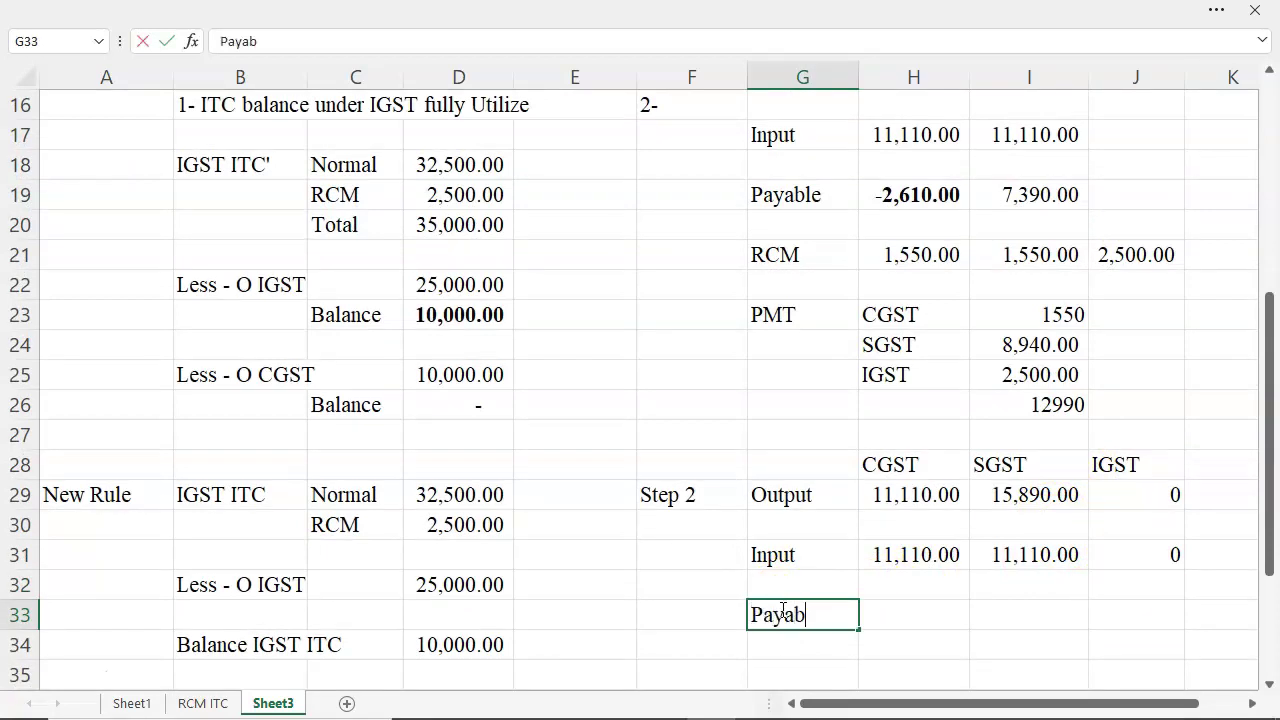
{"action": "key", "text": "Tab"}
{"action": "type", "text": "="}
{"action": "key", "text": "Up"}
{"action": "key", "text": "Up"}
{"action": "key", "text": "Up"}
{"action": "key", "text": "Up"}
{"action": "type", "text": "-"}
{"action": "key", "text": "Up"}
{"action": "key", "text": "Up"}
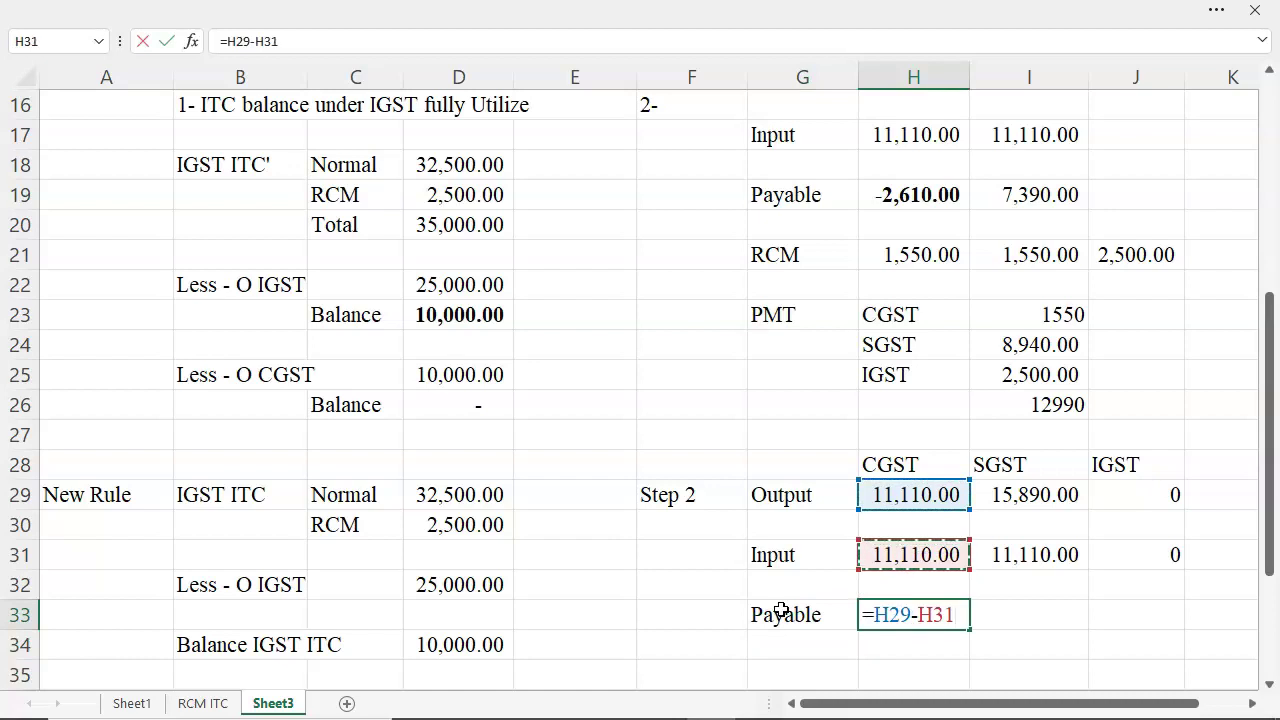
{"action": "key", "text": "Return"}
{"action": "key", "text": "Up"}
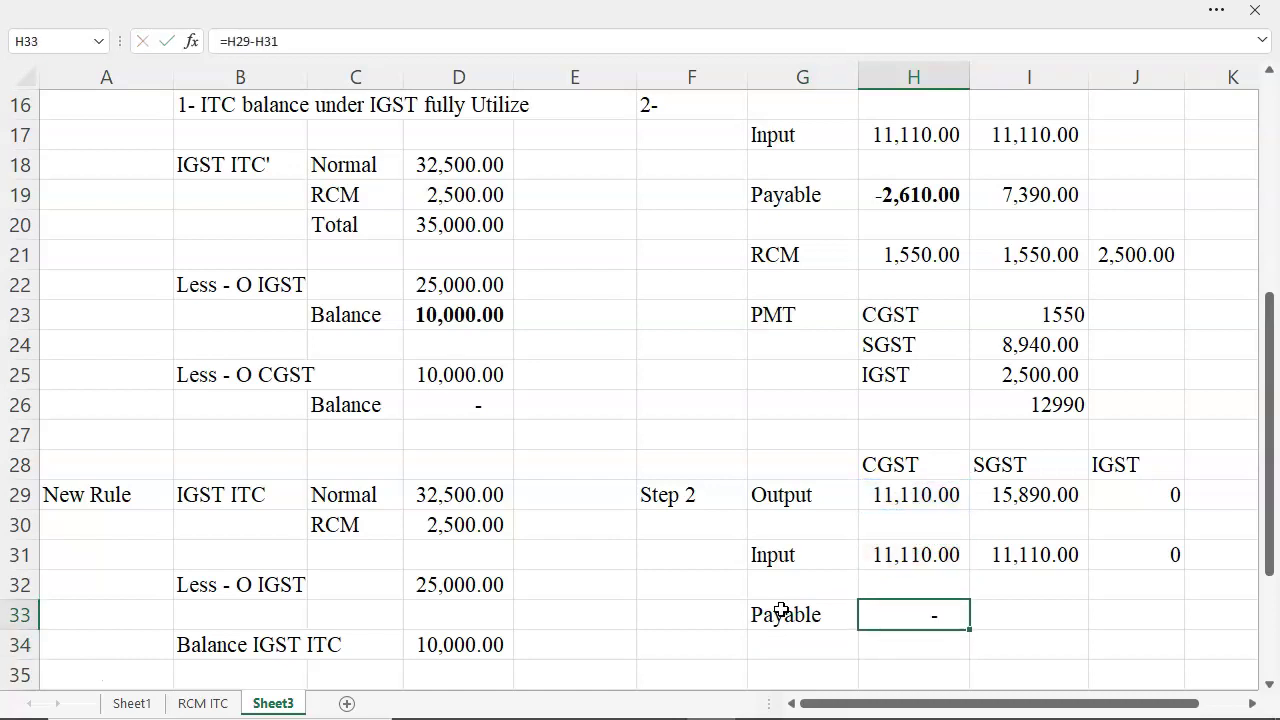
Step: Calculate the SGST payable in I33 with =I29-I31
{"action": "key", "text": "Right"}
{"action": "type", "text": "="}
{"action": "key", "text": "Up"}
{"action": "key", "text": "Up"}
{"action": "key", "text": "Up"}
{"action": "key", "text": "Up"}
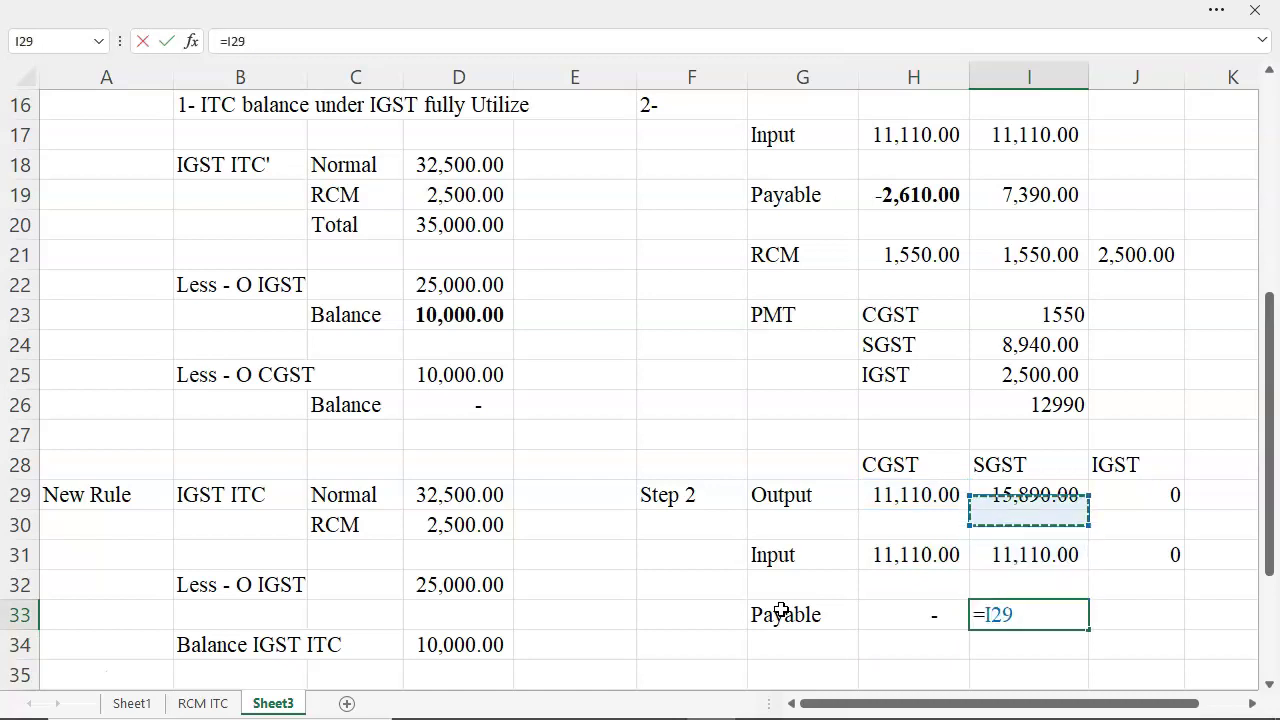
{"action": "type", "text": "-"}
{"action": "key", "text": "Up"}
{"action": "key", "text": "Up"}
{"action": "key", "text": "Return"}
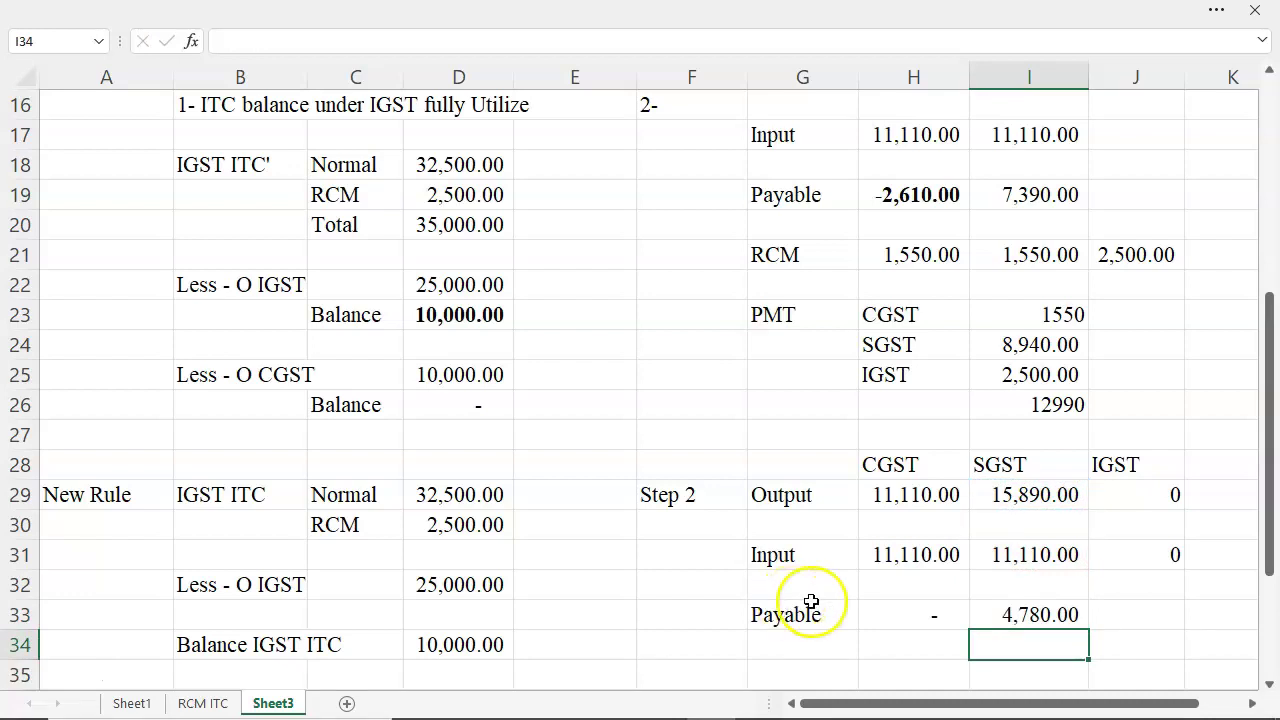
Step: Add an "RCM" row label in G35 and bring the CGST RCM amount into H35 with =G9
{"action": "scroll", "coordinate": [906, 580], "scroll_direction": "down", "scroll_amount": 1}
{"action": "left_click", "coordinate": [798, 586]}
{"action": "type", "text": "RCM"}
{"action": "key", "text": "Return"}
{"action": "key", "text": "Up"}
{"action": "key", "text": "Right"}
{"action": "type", "text": "="}
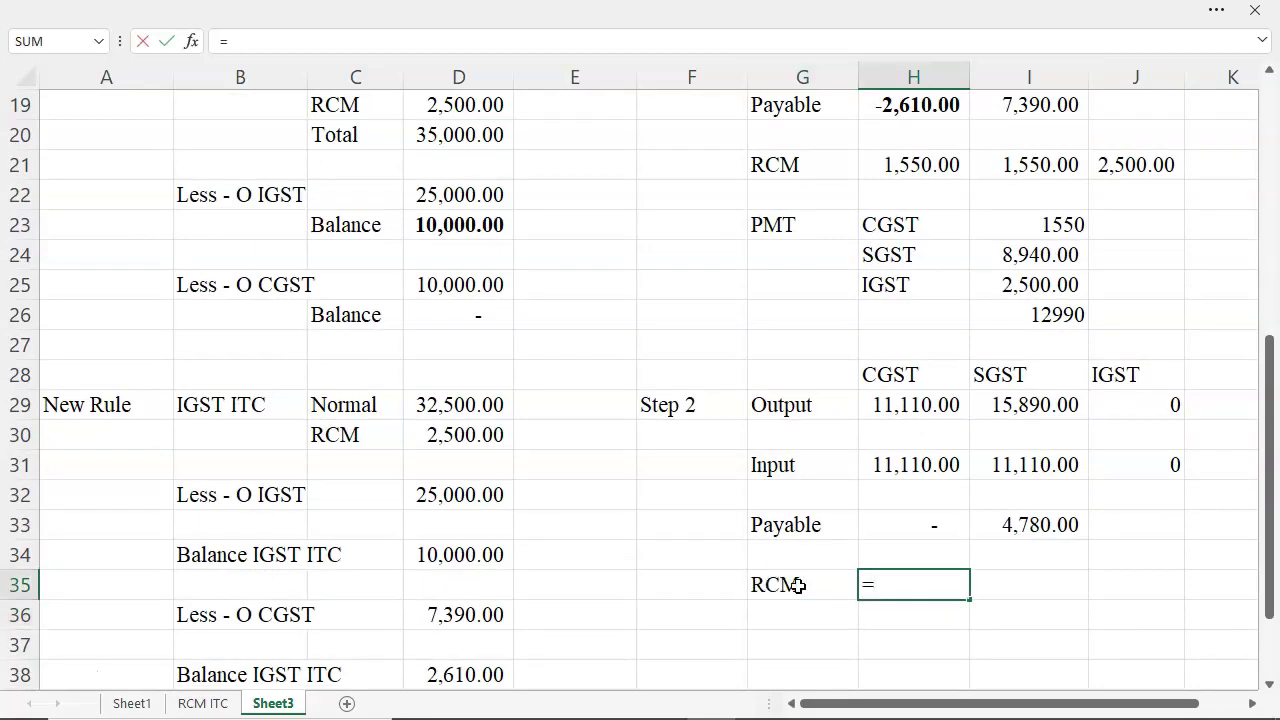
{"action": "scroll", "coordinate": [660, 300], "scroll_direction": "up", "scroll_amount": 5}
{"action": "scroll", "coordinate": [637, 245], "scroll_direction": "up", "scroll_amount": 1}
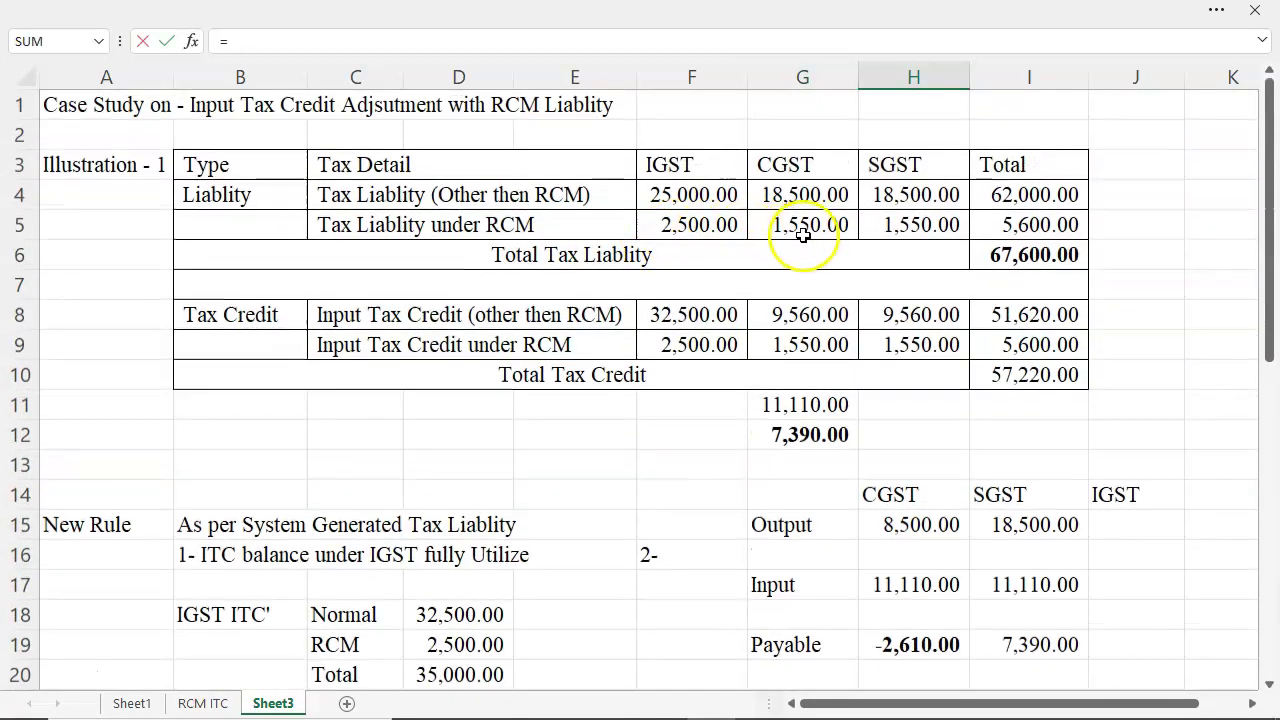
{"action": "left_click", "coordinate": [813, 346]}
{"action": "key", "text": "Return"}
Step: Complete the RCM row with 1550 for SGST in I35 and =F9 for IGST in J35
{"action": "key", "text": "Up"}
{"action": "key", "text": "Right"}
{"action": "type", "text": "1550"}
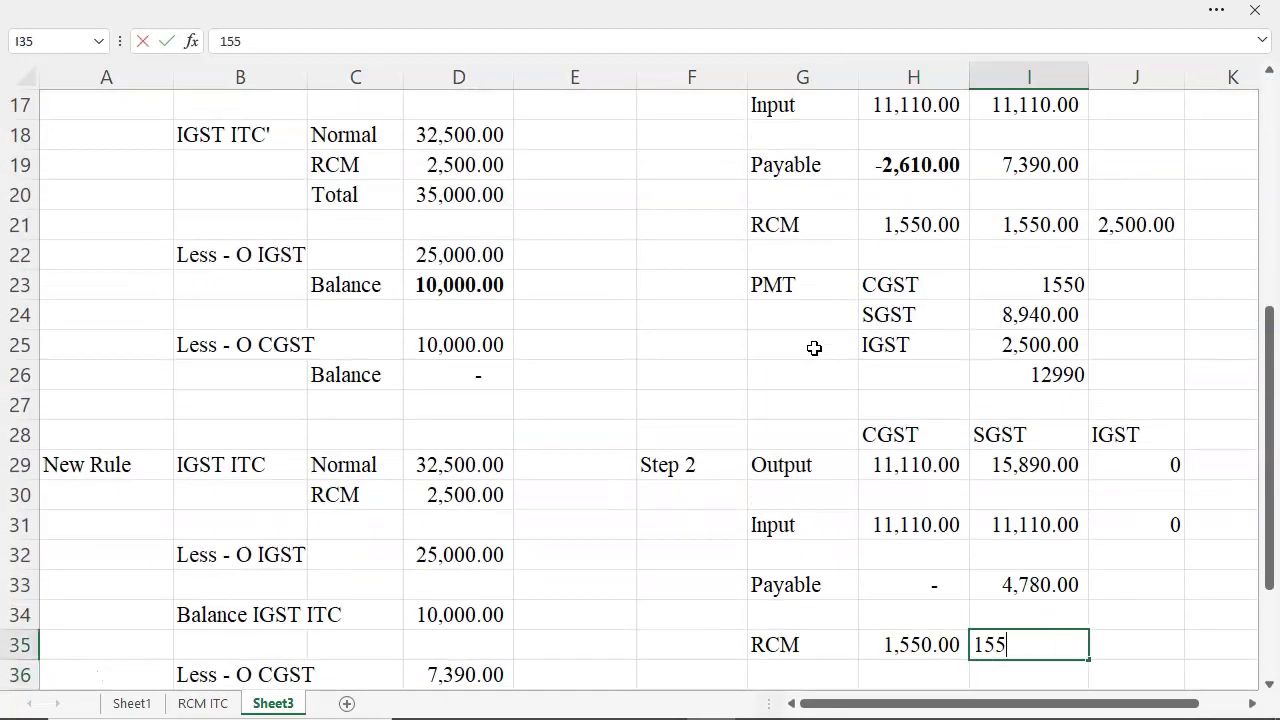
{"action": "key", "text": "Return"}
{"action": "key", "text": "Up"}
{"action": "key", "text": "Right"}
{"action": "type", "text": "="}
{"action": "scroll", "coordinate": [640, 186], "scroll_direction": "up", "scroll_amount": 3}
{"action": "left_click", "coordinate": [669, 134]}
{"action": "scroll", "coordinate": [669, 134], "scroll_direction": "down", "scroll_amount": 3}
{"action": "key", "text": "ctrl+Return"}
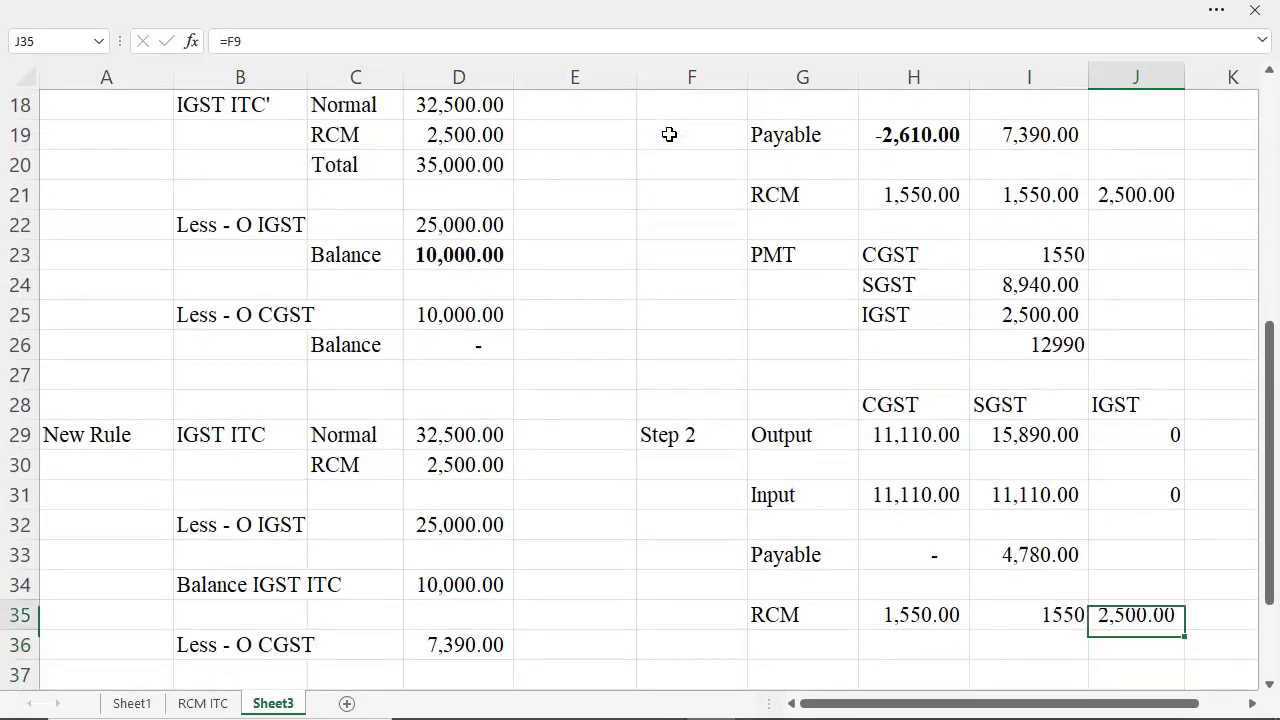
{"action": "key", "text": "shift+Left"}
{"action": "key", "text": "shift+Left"}
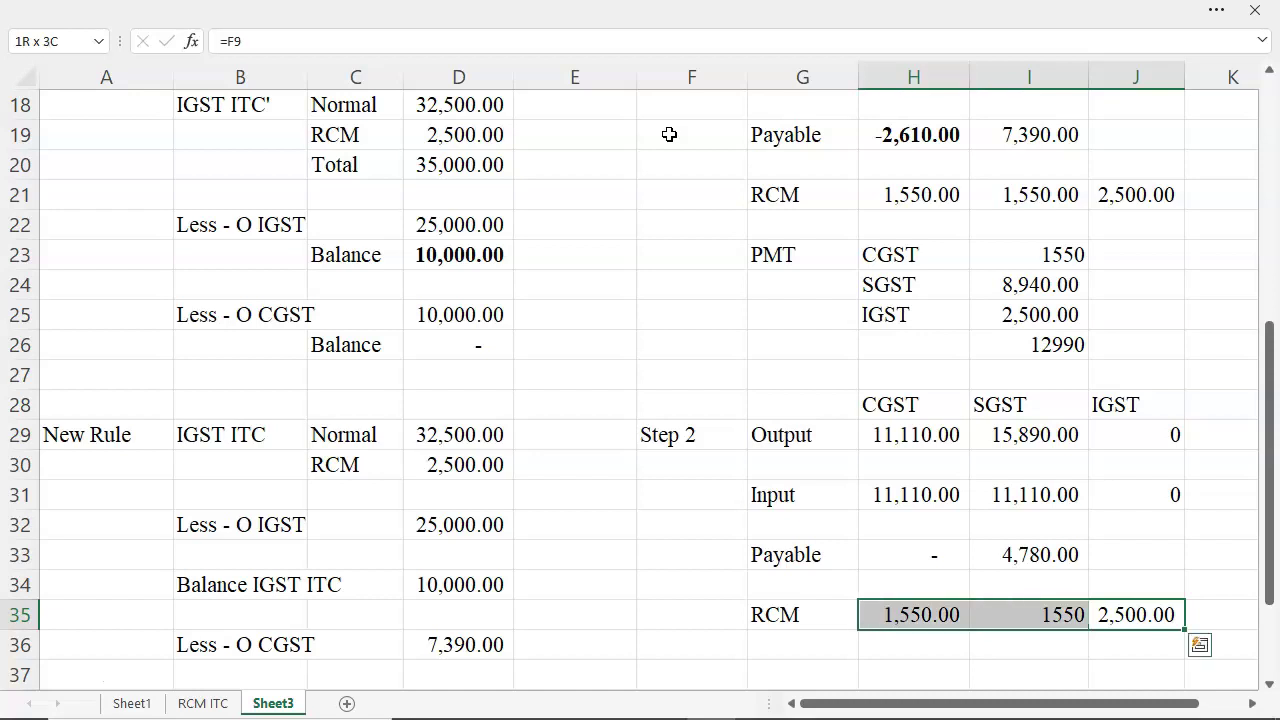
Step: Enter the heading "GST Payament" in G37, two rows below RCM
{"action": "key", "text": "Down"}
{"action": "key", "text": "Down"}
{"action": "key", "text": "Down"}
{"action": "key", "text": "Down"}
{"action": "key", "text": "Down"}
{"action": "key", "text": "Up"}
{"action": "key", "text": "Up"}
{"action": "key", "text": "Left"}
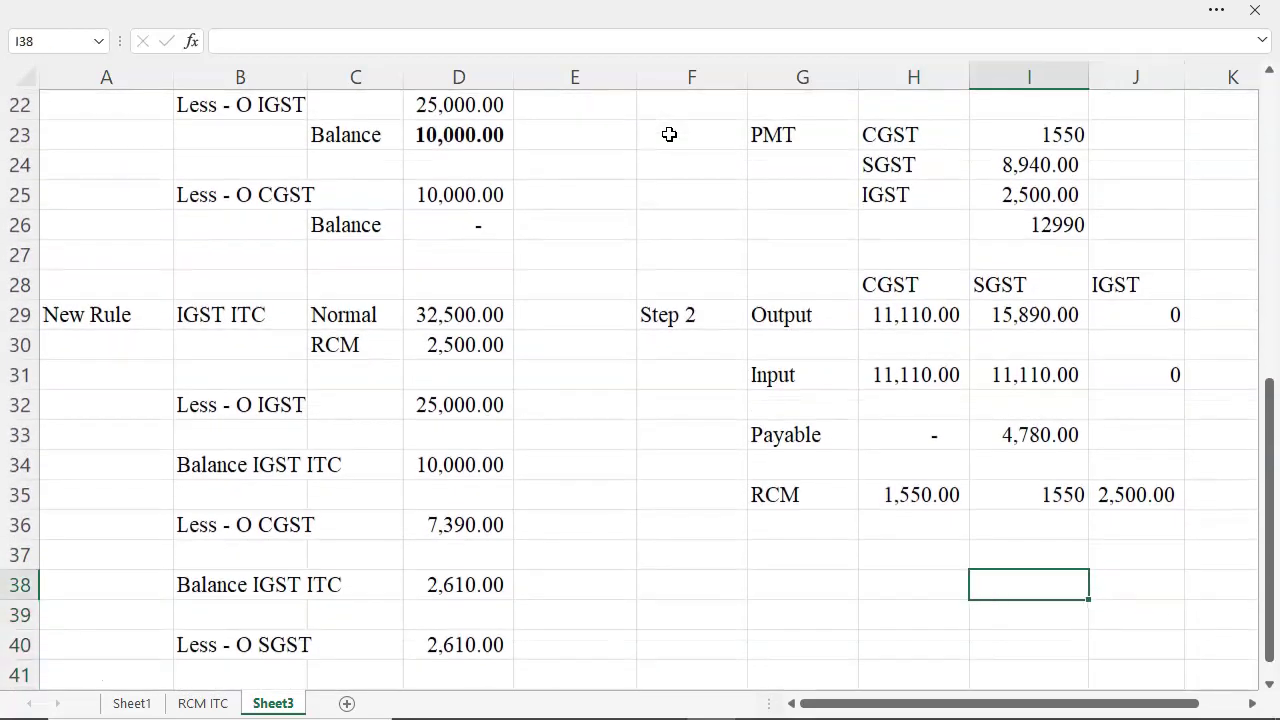
{"action": "key", "text": "Left"}
{"action": "key", "text": "Left"}
{"action": "key", "text": "Up"}
{"action": "type", "text": "GST "}
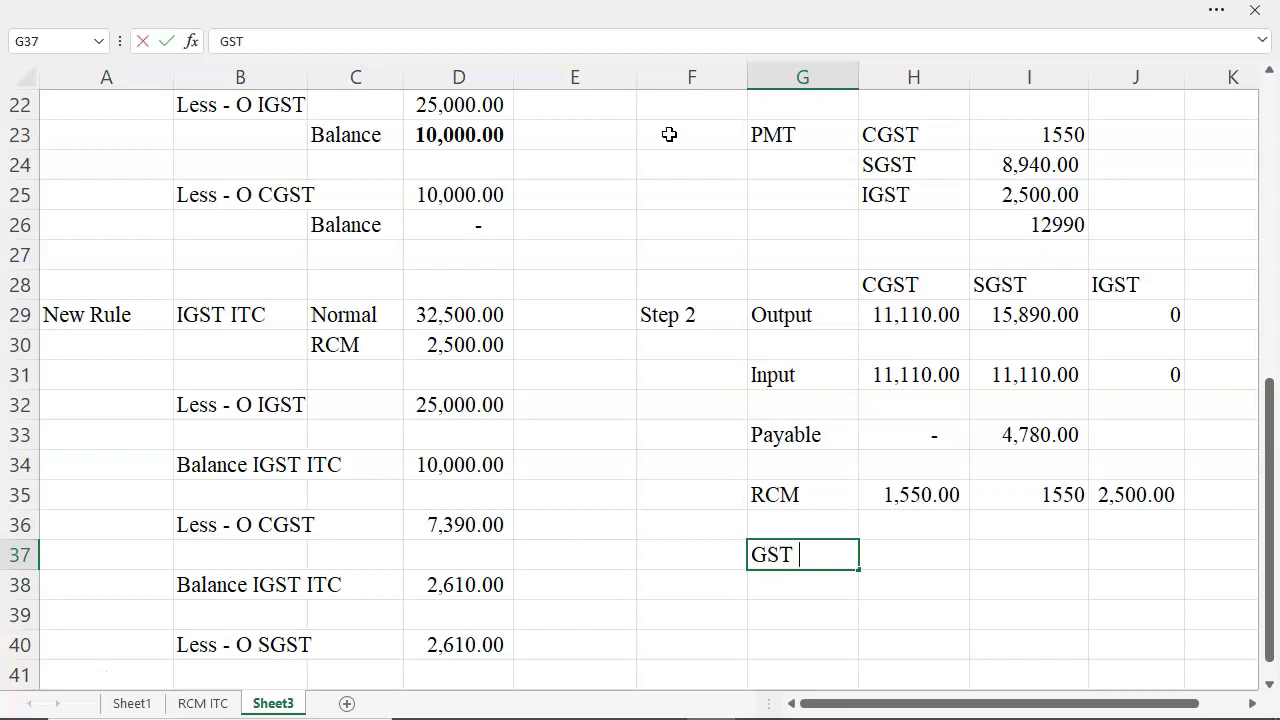
{"action": "type", "text": "Payament"}
{"action": "key", "text": "Return"}
Step: Enter the CGST payment line with the label "CGST" in H38 and 1550 in I38
{"action": "key", "text": "Right"}
{"action": "type", "text": "CGST"}
{"action": "key", "text": "Right"}
{"action": "type", "text": "1550"}
{"action": "key", "text": "Return"}
Step: Add the SGST payment line with the label "SGST" in H39 and the formula =I33+I35 in I39
{"action": "key", "text": "Left"}
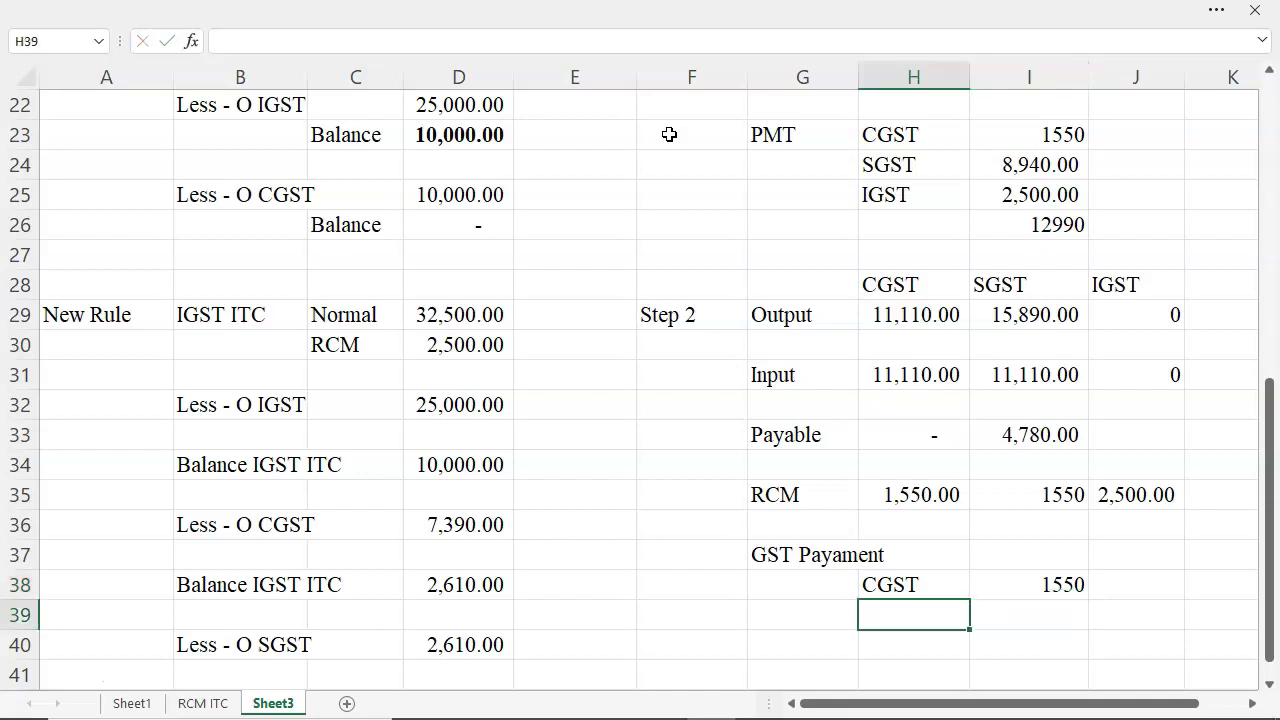
{"action": "type", "text": "SGST"}
{"action": "key", "text": "Return"}
{"action": "key", "text": "Up"}
{"action": "key", "text": "Right"}
{"action": "type", "text": "="}
{"action": "key", "text": "Up"}
{"action": "key", "text": "Up"}
{"action": "key", "text": "Up"}
{"action": "key", "text": "Up"}
{"action": "key", "text": "Up"}
{"action": "key", "text": "Up"}
{"action": "type", "text": "+"}
{"action": "key", "text": "Up"}
{"action": "key", "text": "Up"}
{"action": "key", "text": "Up"}
{"action": "key", "text": "Up"}
{"action": "key", "text": "Return"}
Step: Add the IGST payment line with the label "IGST" in H40 and the formula =J35 in I40
{"action": "key", "text": "Left"}
{"action": "type", "text": "IGST"}
{"action": "key", "text": "Return"}
{"action": "key", "text": "Up"}
{"action": "key", "text": "Right"}
{"action": "type", "text": "="}
{"action": "key", "text": "Up"}
{"action": "key", "text": "Up"}
{"action": "key", "text": "Up"}
{"action": "key", "text": "Up"}
{"action": "key", "text": "Up"}
{"action": "key", "text": "Right"}
{"action": "key", "text": "Return"}
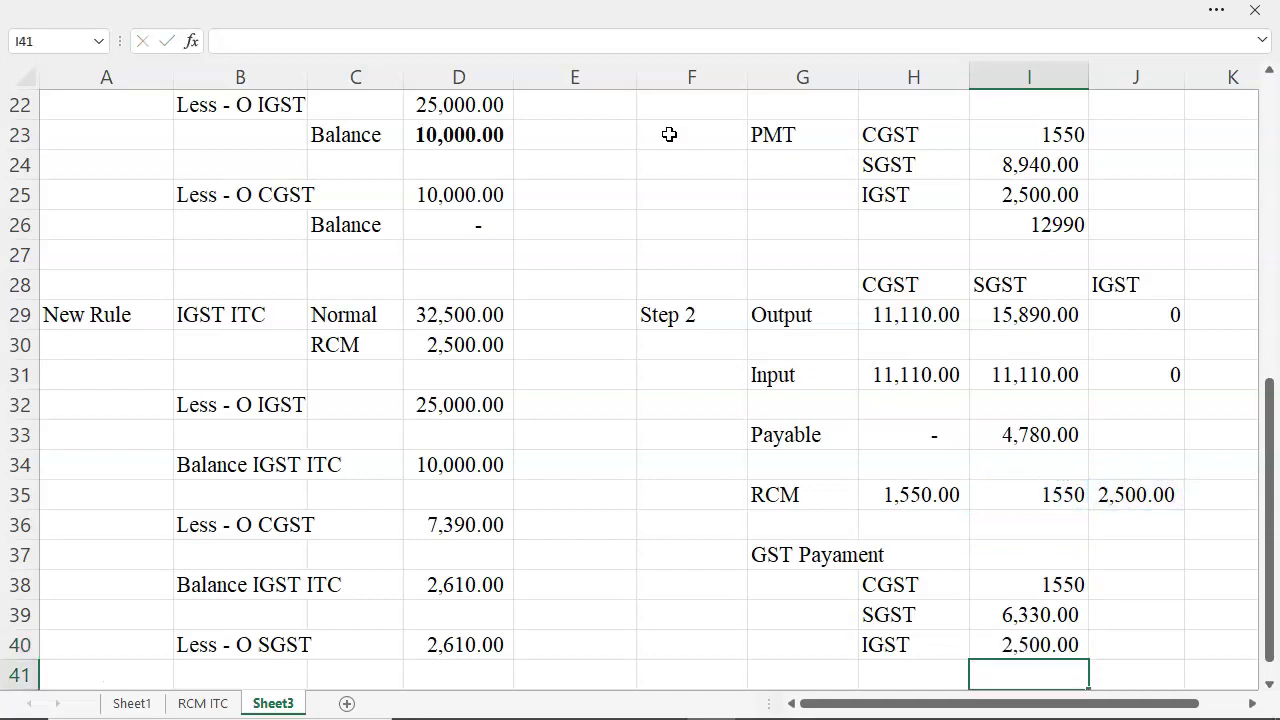
Step: Total the three GST payment lines in I41 with the formula =I38+I39+I40
{"action": "key", "text": "Up"}
{"action": "key", "text": "shift+Up"}
{"action": "key", "text": "shift+Up"}
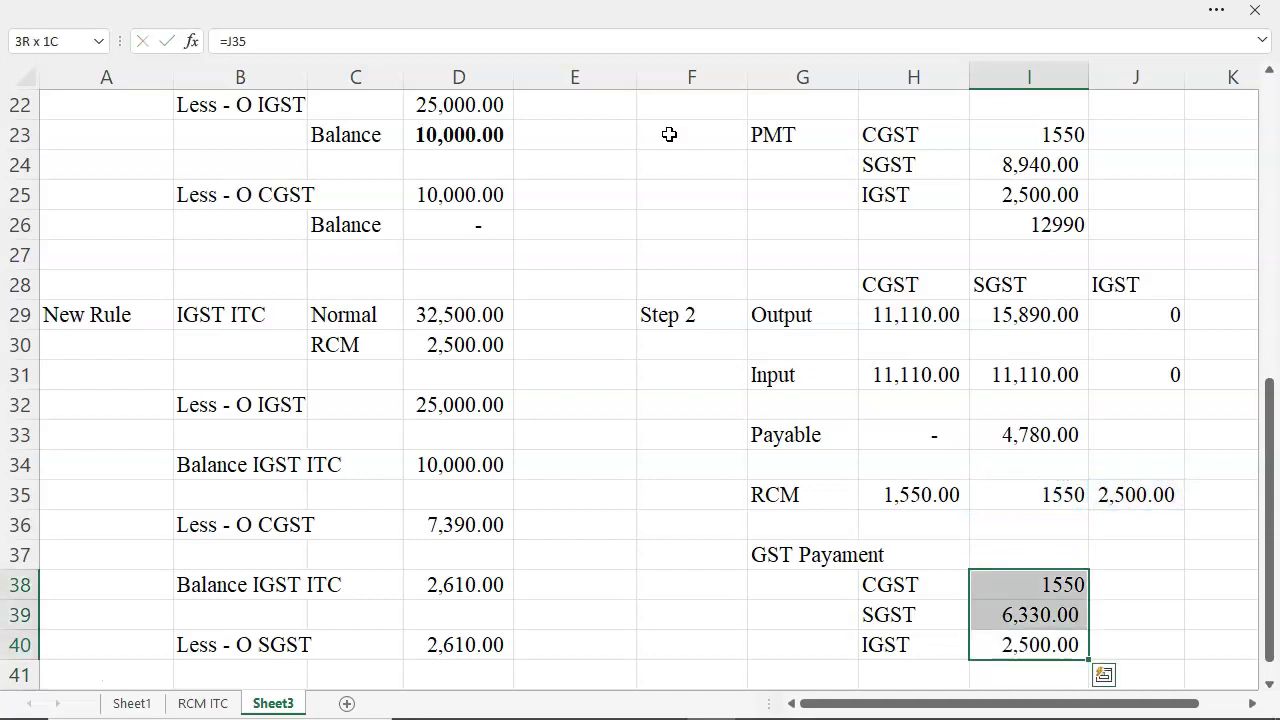
{"action": "key", "text": "Down"}
{"action": "type", "text": "="}
{"action": "key", "text": "Up"}
{"action": "key", "text": "Up"}
{"action": "key", "text": "Up"}
{"action": "type", "text": "+"}
{"action": "key", "text": "Up"}
{"action": "key", "text": "Up"}
{"action": "type", "text": "+"}
{"action": "key", "text": "Up"}
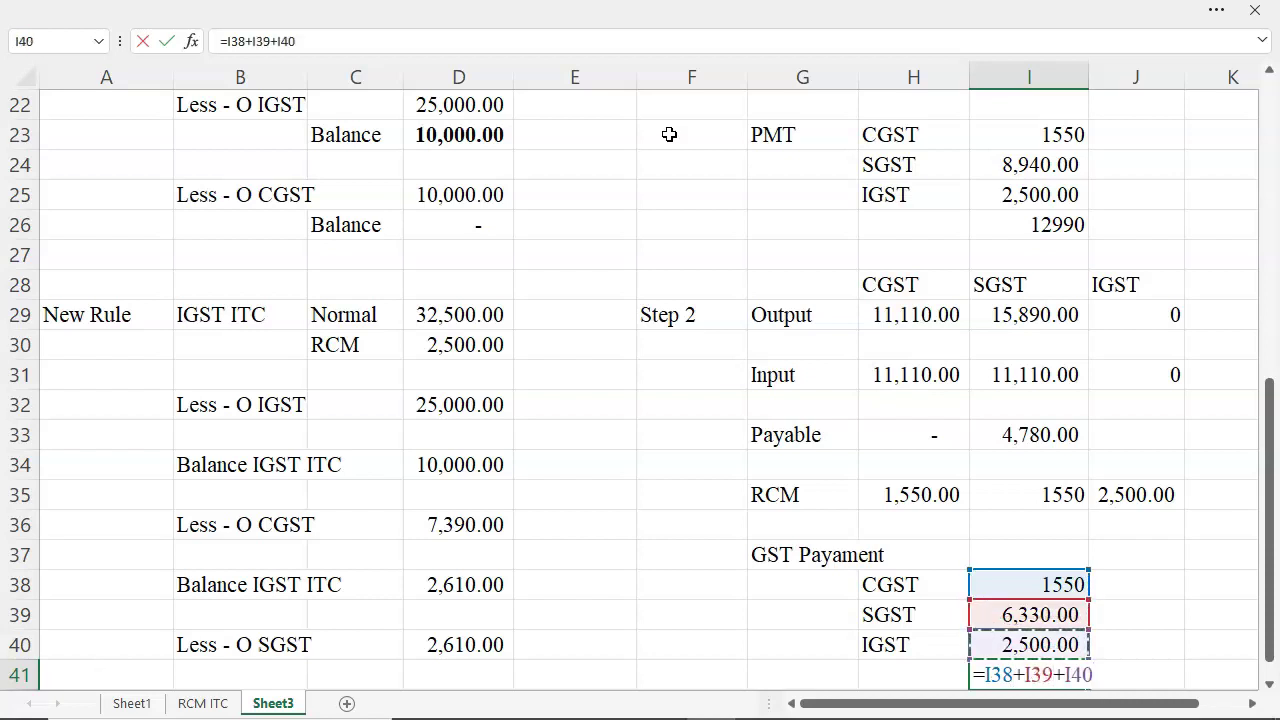
{"action": "key", "text": "Return"}
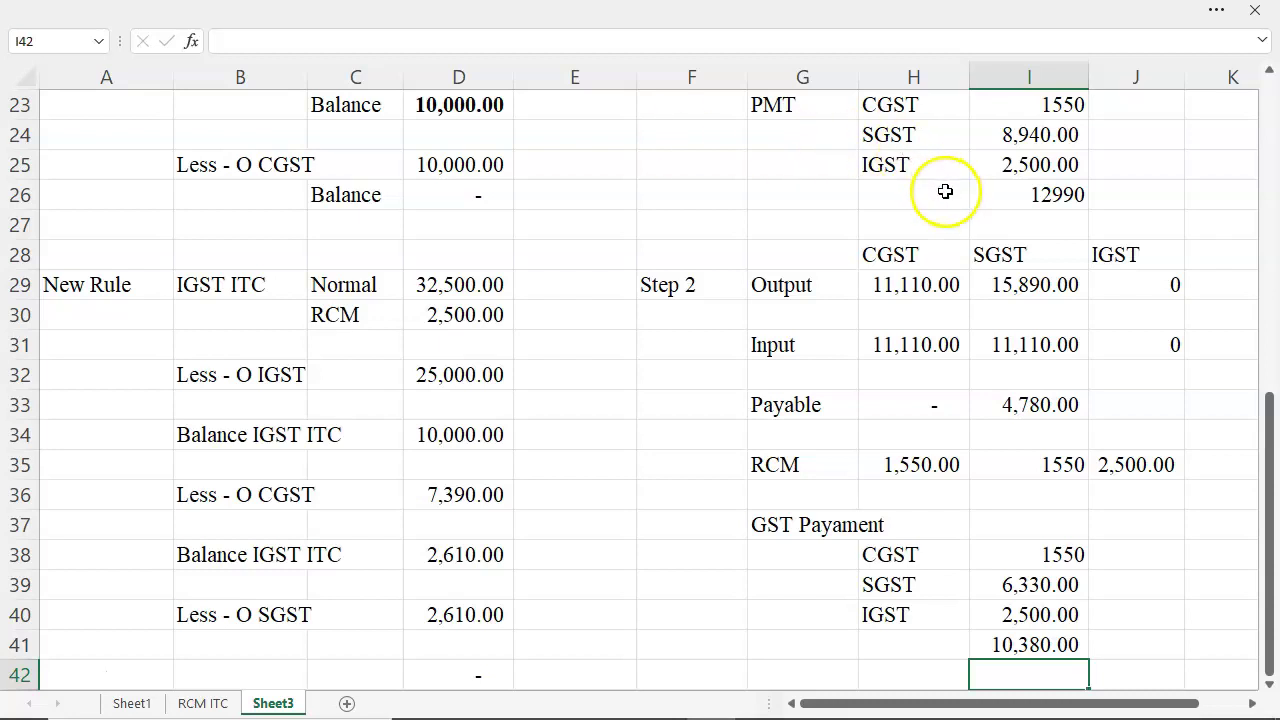
Step: Make the PMT total in I26 bold
{"action": "scroll", "coordinate": [960, 200], "scroll_direction": "up", "scroll_amount": 1}
{"action": "left_click", "coordinate": [986, 286]}
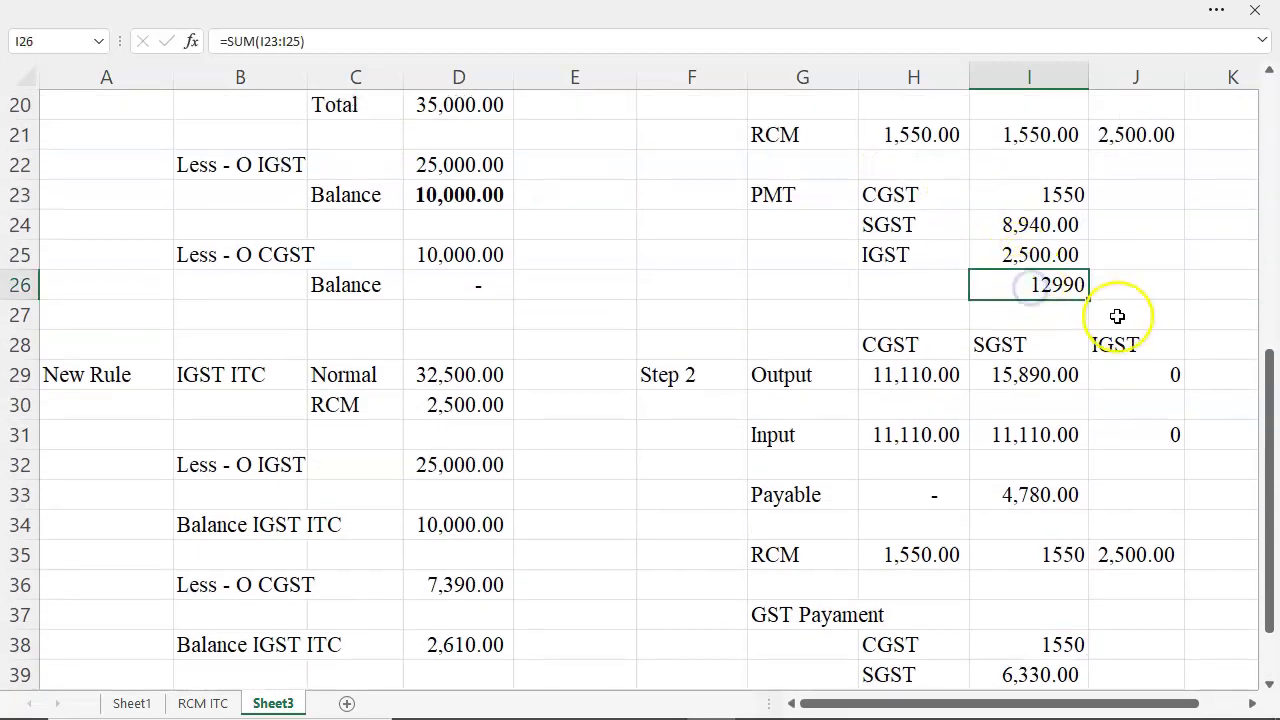
{"action": "key", "text": "ctrl+b"}
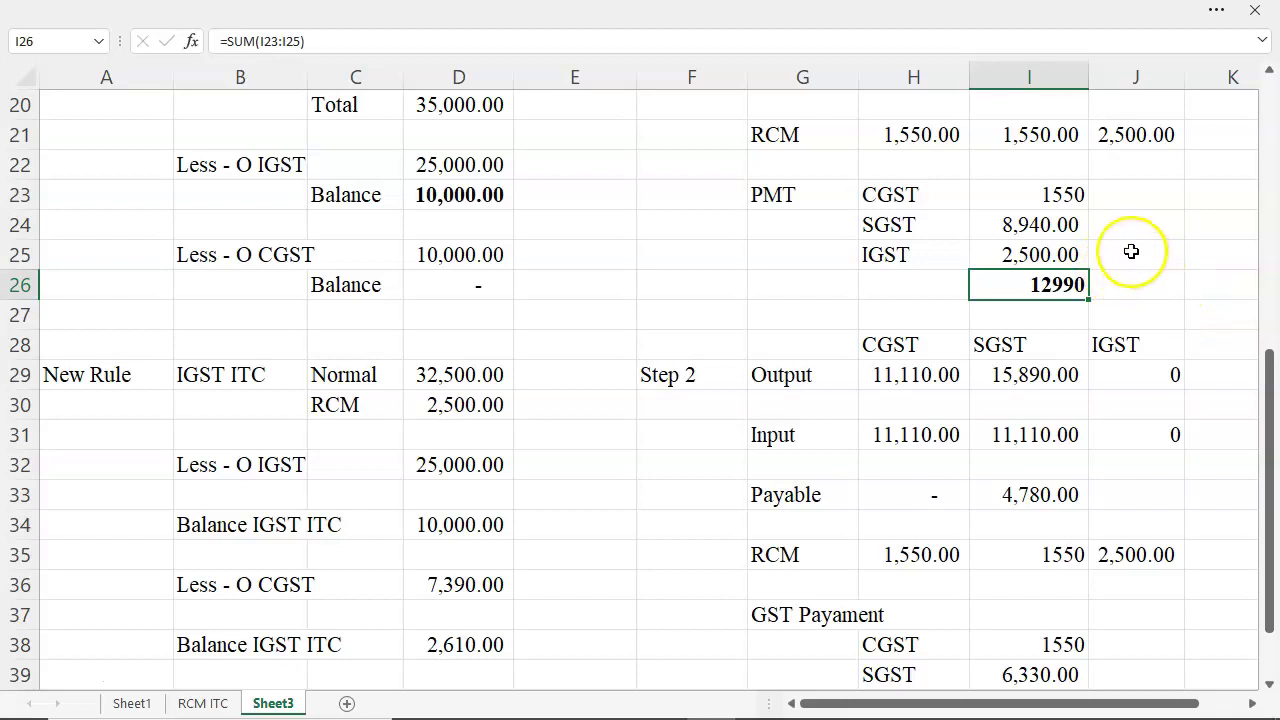
Step: Examine the CGST payable in H19 and compare the PMT total in I26 with the GST payment total in I41 and its lines in I38:I40
{"action": "scroll", "coordinate": [1129, 250], "scroll_direction": "up", "scroll_amount": 1}
{"action": "left_click", "coordinate": [900, 168]}
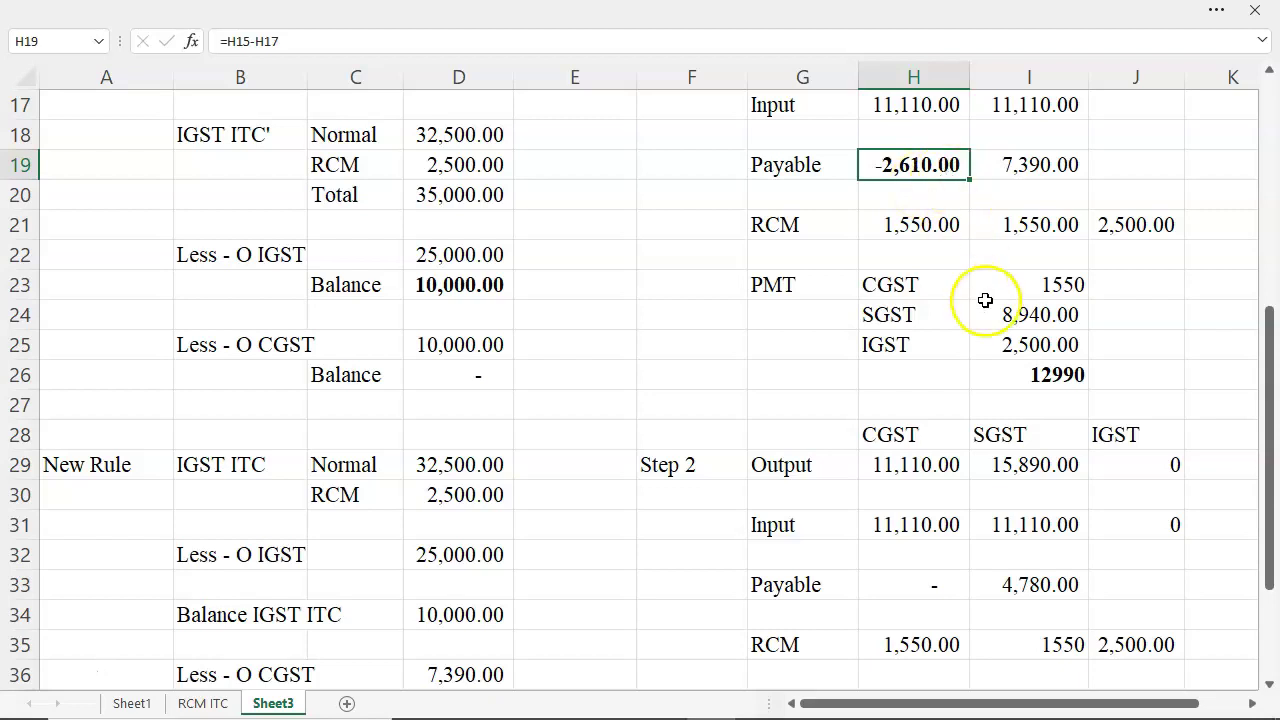
{"action": "left_click", "coordinate": [1062, 382]}
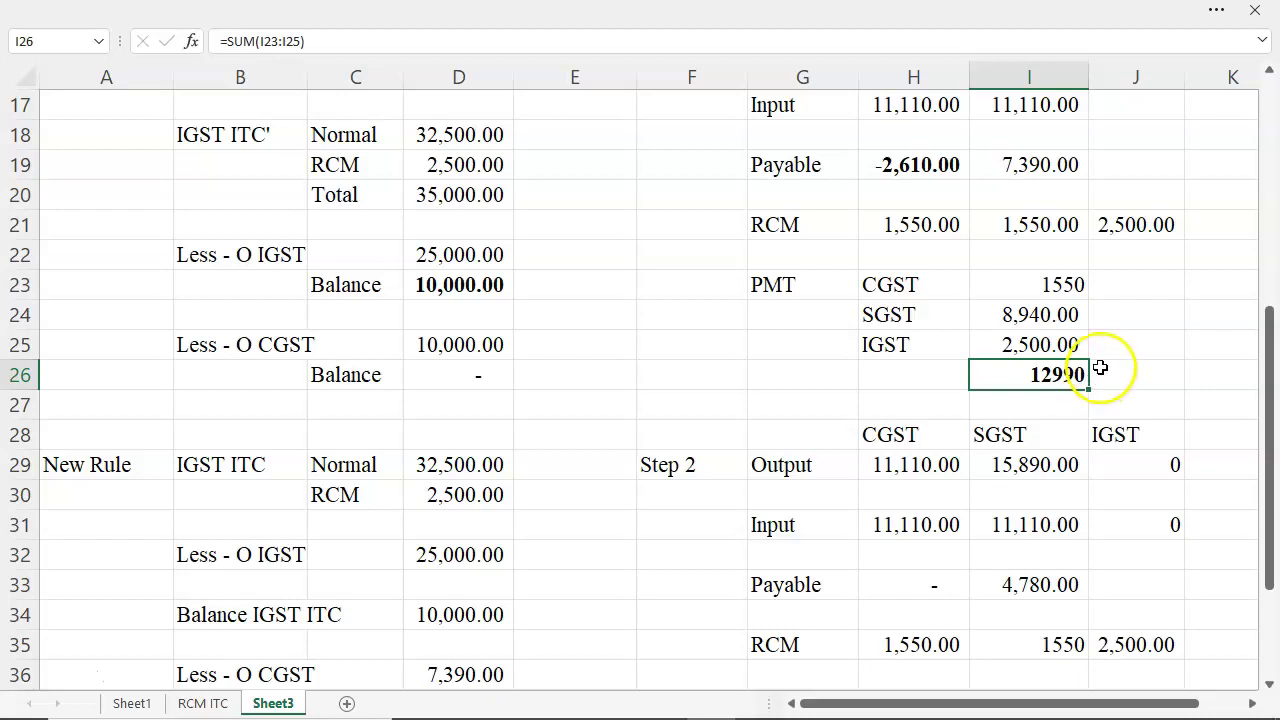
{"action": "scroll", "coordinate": [1088, 365], "scroll_direction": "down", "scroll_amount": 2}
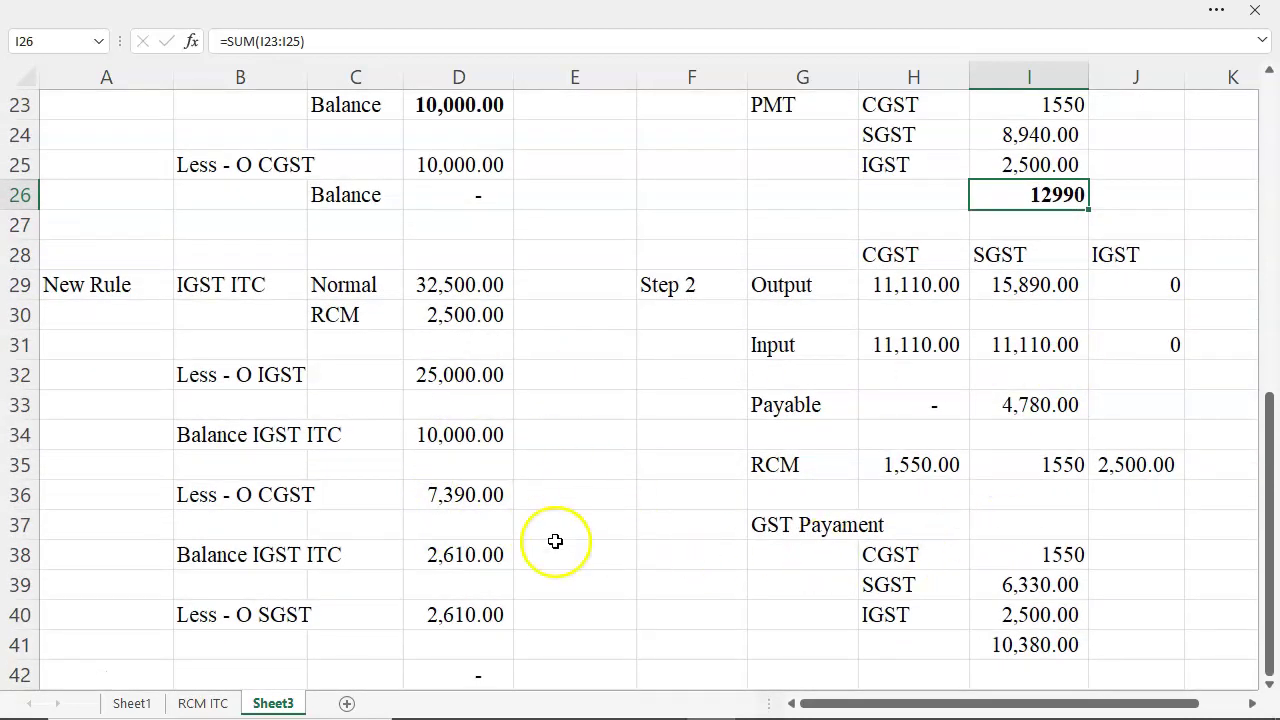
{"action": "left_click", "coordinate": [1030, 645]}
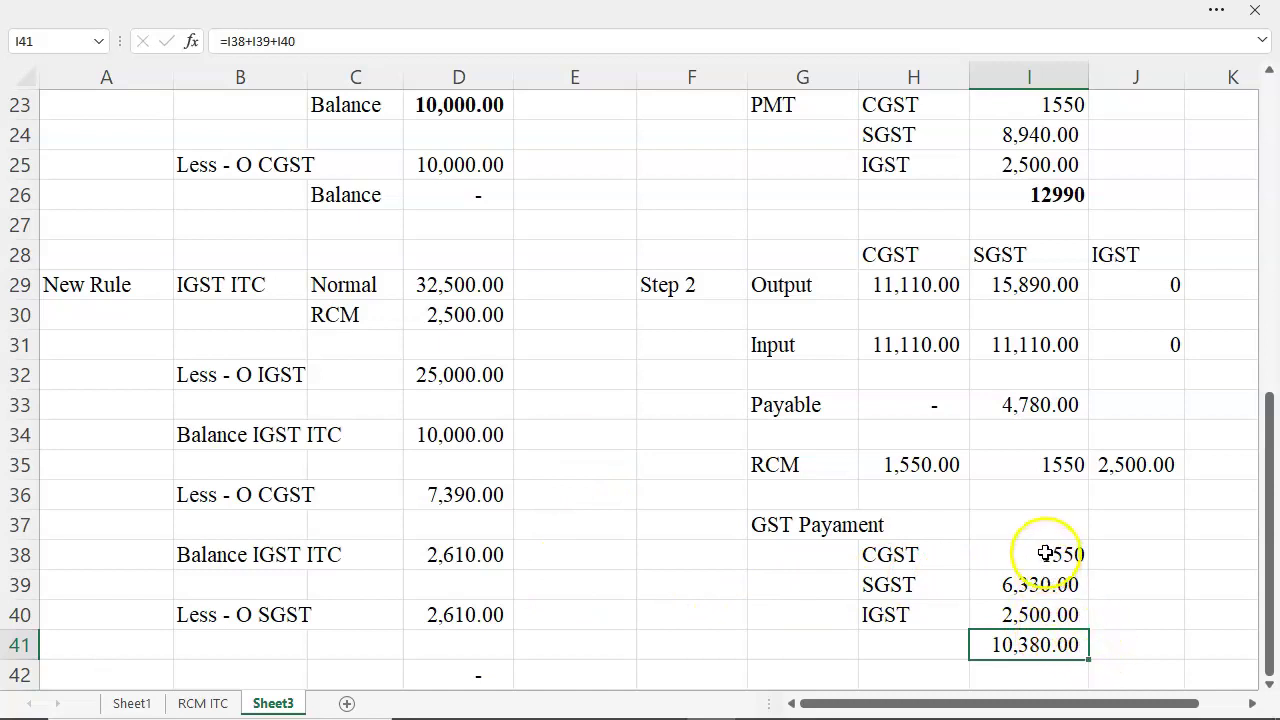
{"action": "left_click_drag", "start_coordinate": [1045, 554], "coordinate": [1063, 606]}
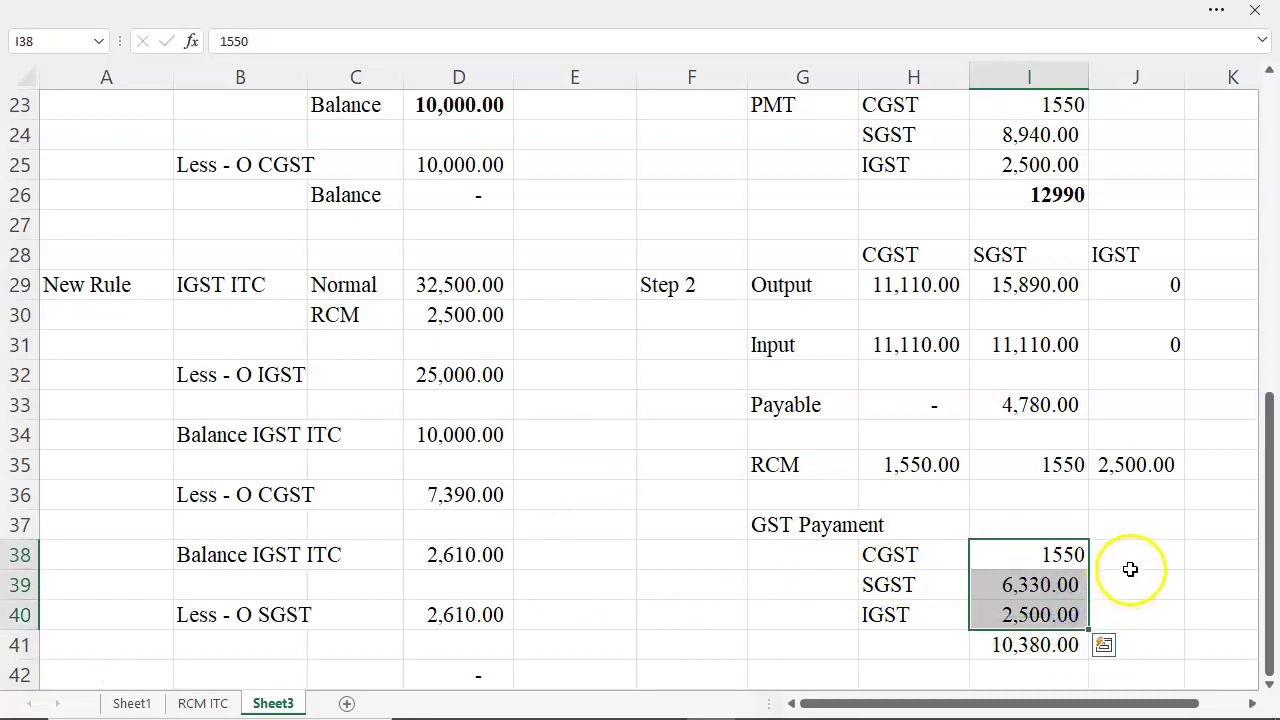